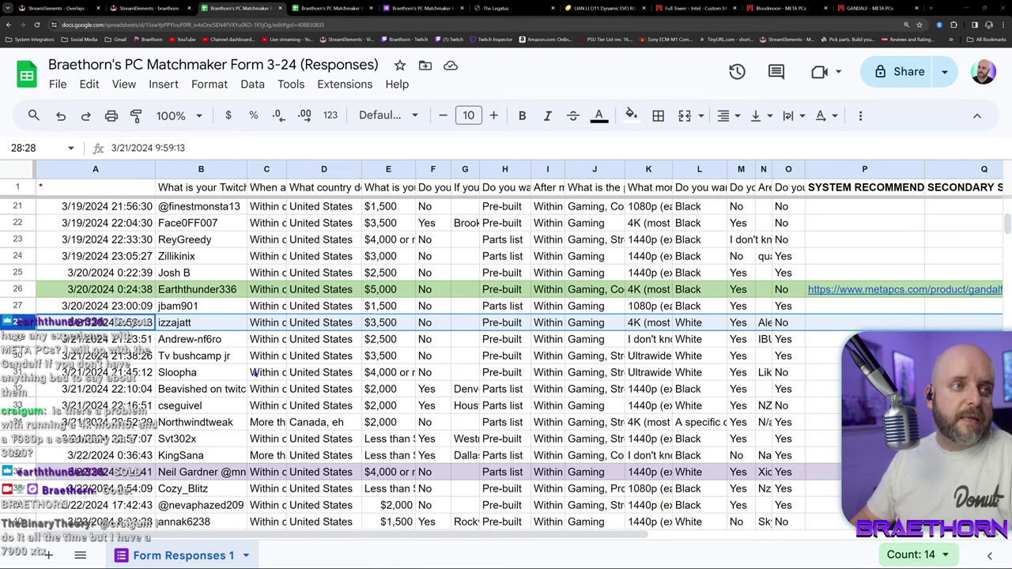
Slightly widen column N of the form responses sheet.
scroll(316, 393, down, 2)
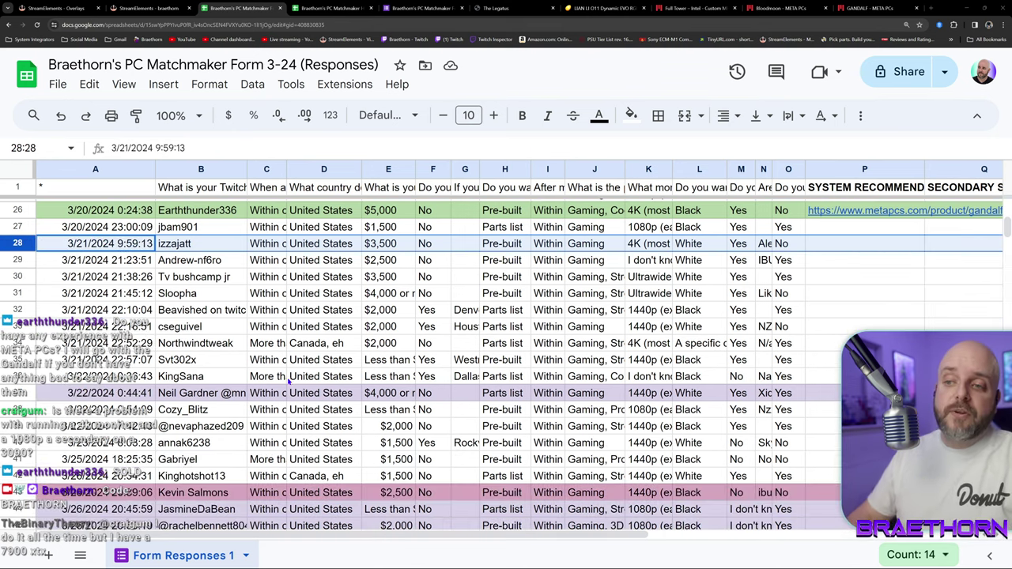
scroll(290, 380, down, 3)
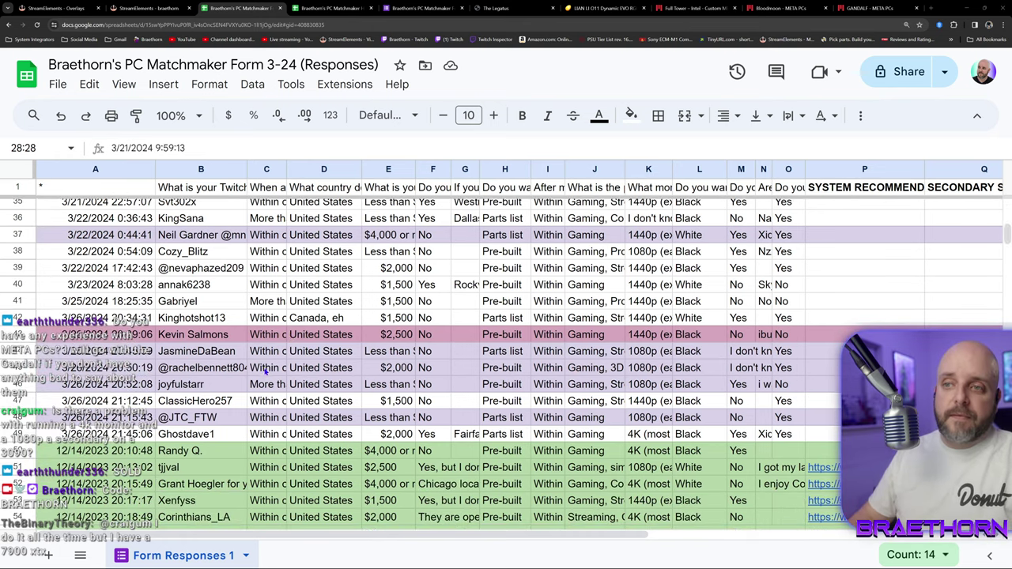
scroll(273, 379, up, 2)
scroll(273, 378, up, 2)
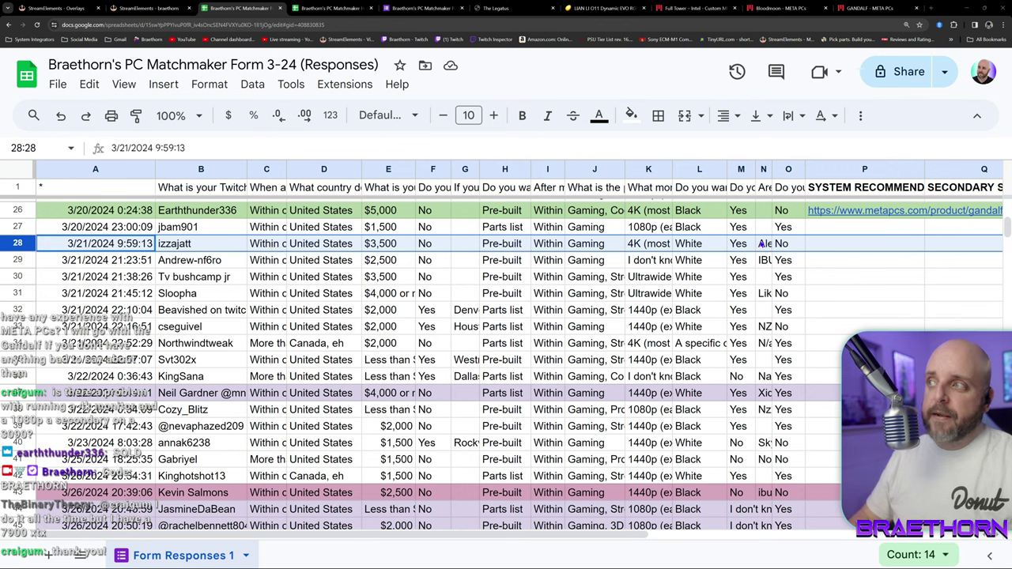
mouse_move(773, 169)
mouse_down()
mouse_move(908, 169)
mouse_move(772, 169)
mouse_up()
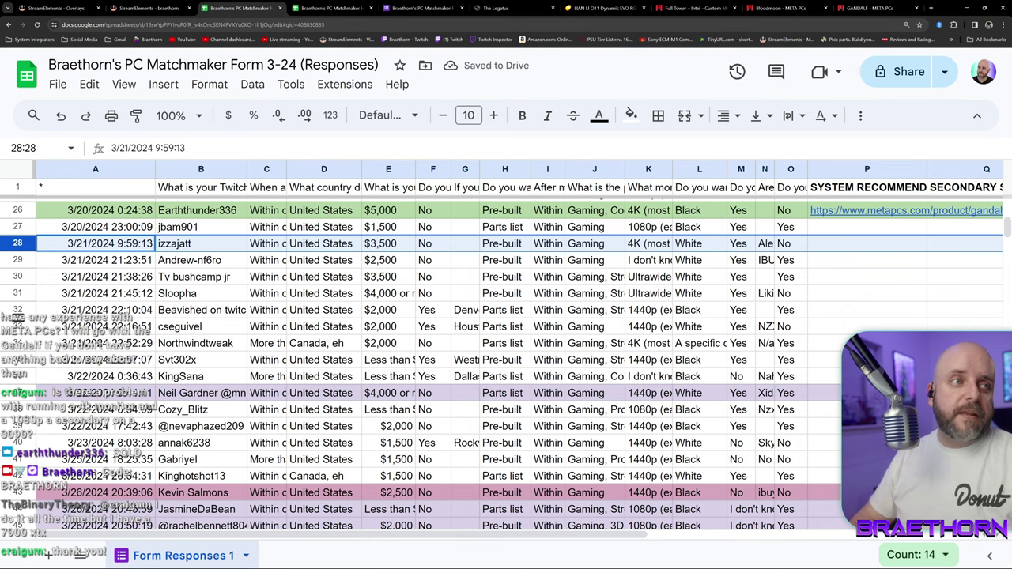
Fill row 47, the 3/26/2024 21:12:45 response, with the light purple color.
scroll(350, 326, down, 5)
scroll(349, 326, up, 2)
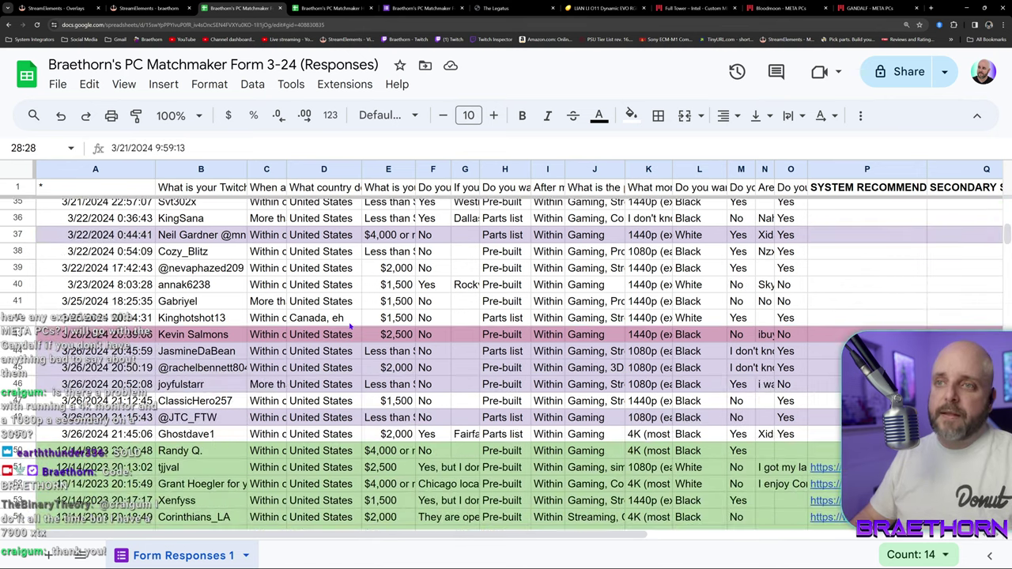
click(18, 401)
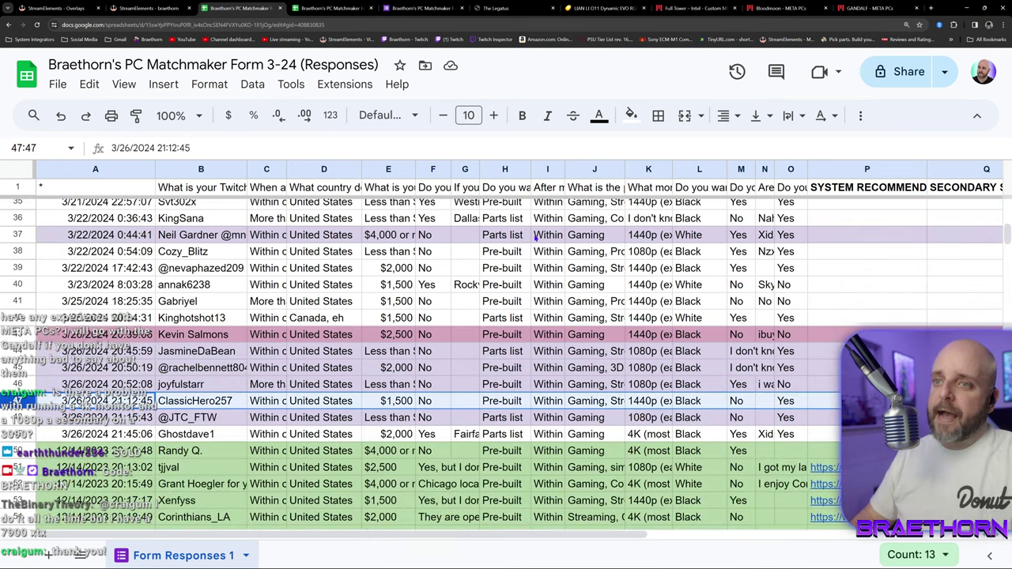
click(631, 115)
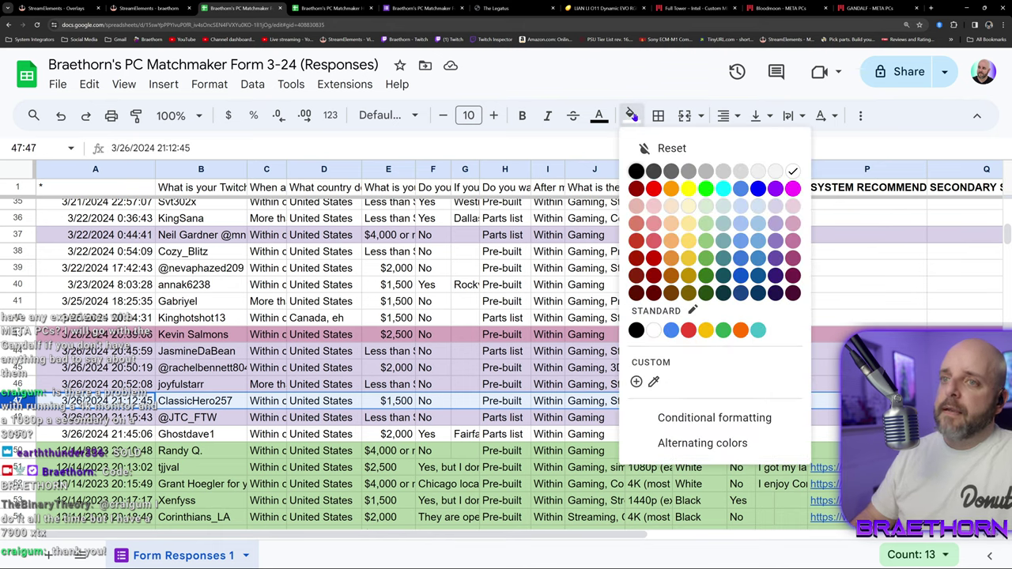
click(775, 207)
Look through the March 2024 responses and select row 37, the 3/22/2024 0:44:41 response.
scroll(234, 391, up, 5)
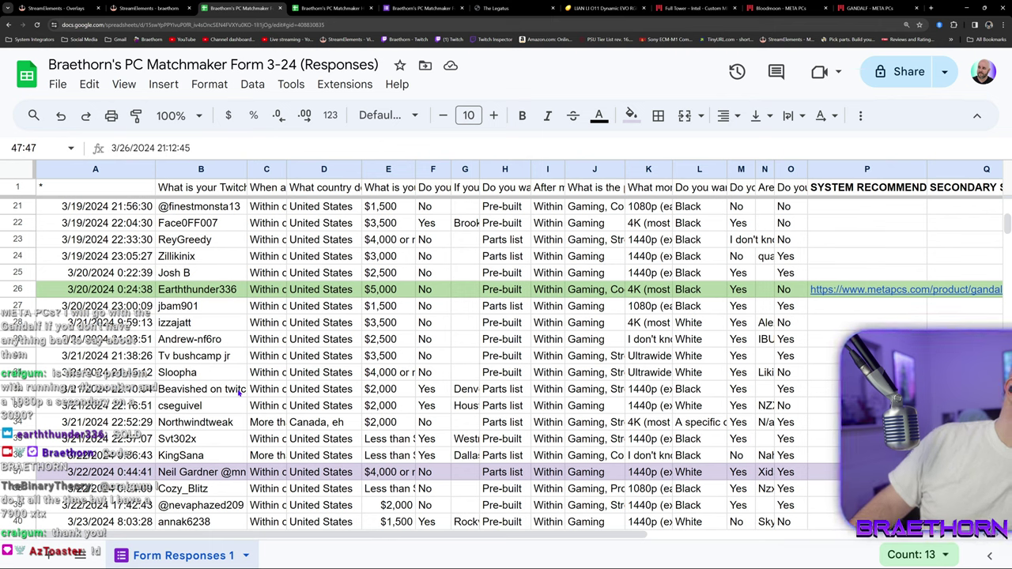
scroll(241, 391, down, 4)
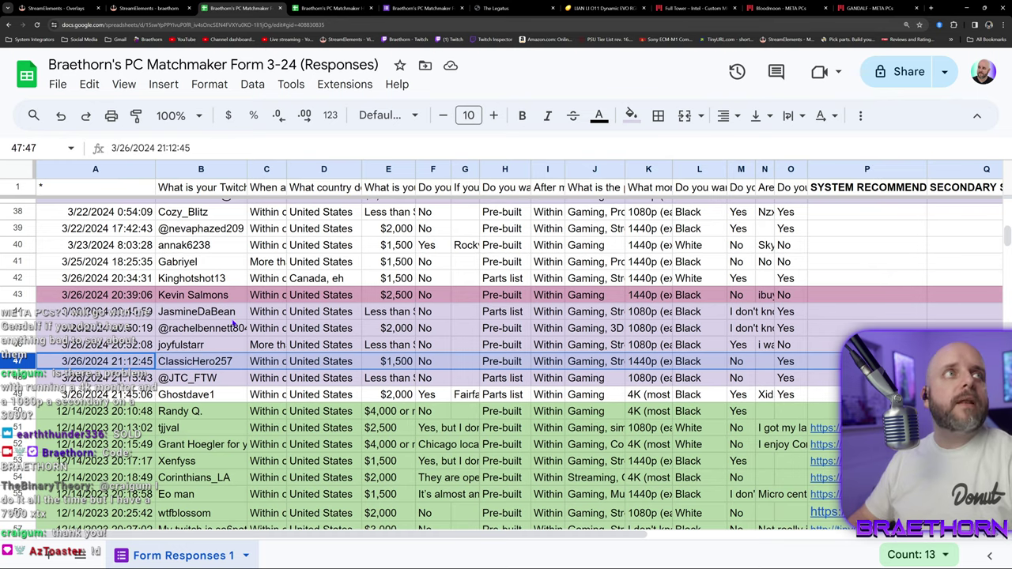
scroll(234, 324, up, 4)
scroll(235, 323, down, 5)
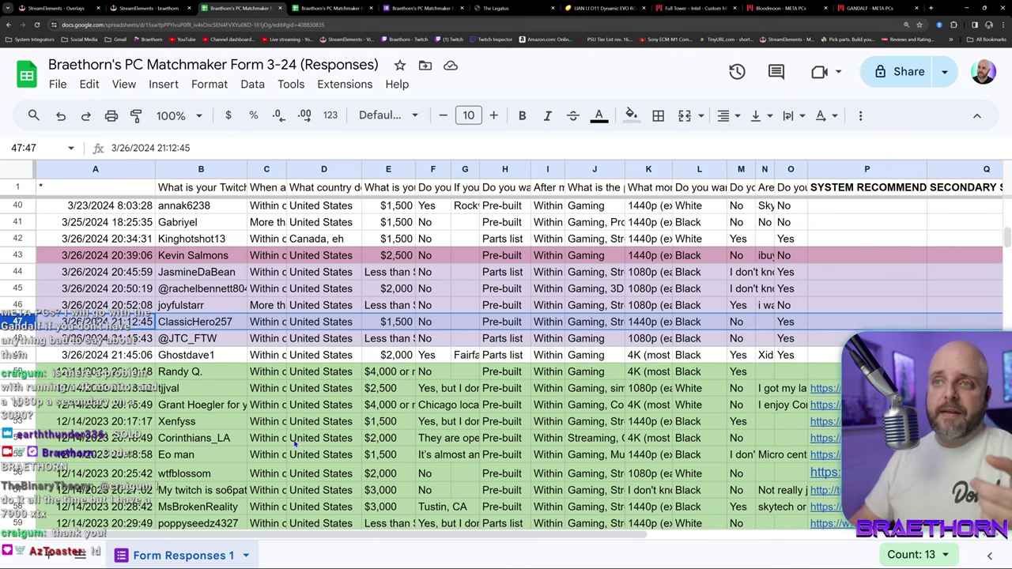
scroll(295, 447, up, 5)
scroll(333, 428, up, 1)
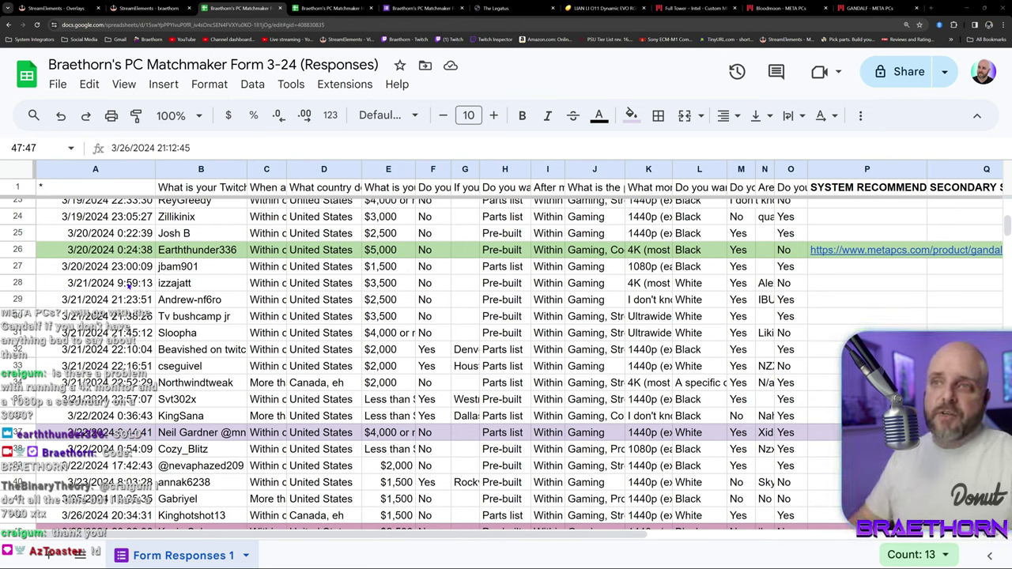
scroll(236, 367, down, 3)
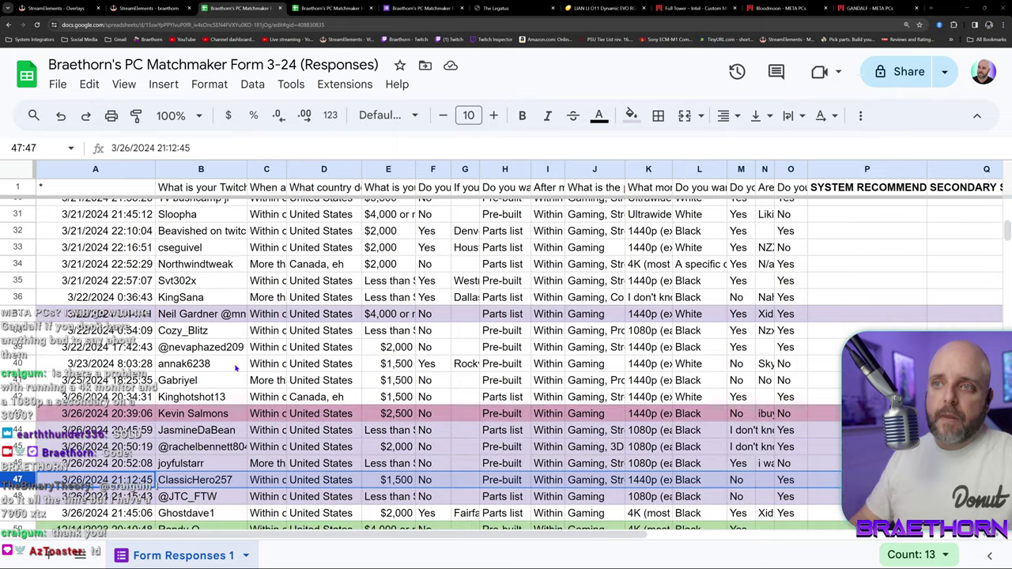
click(17, 314)
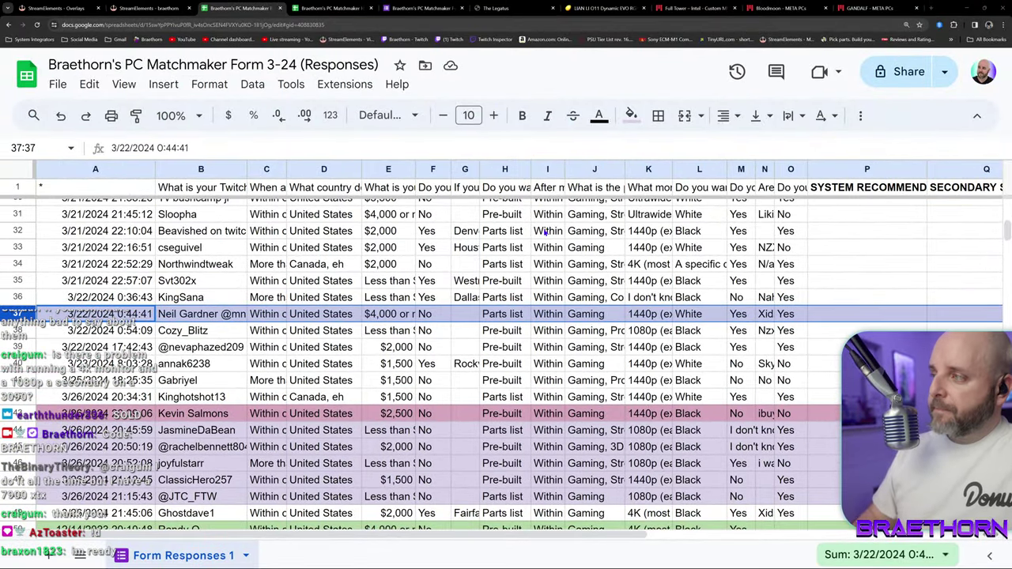
Widen columns N and E and narrow columns L and G so row 37's answers are easier to read.
mouse_move(774, 169)
mouse_down()
mouse_move(902, 169)
mouse_move(790, 170)
mouse_up()
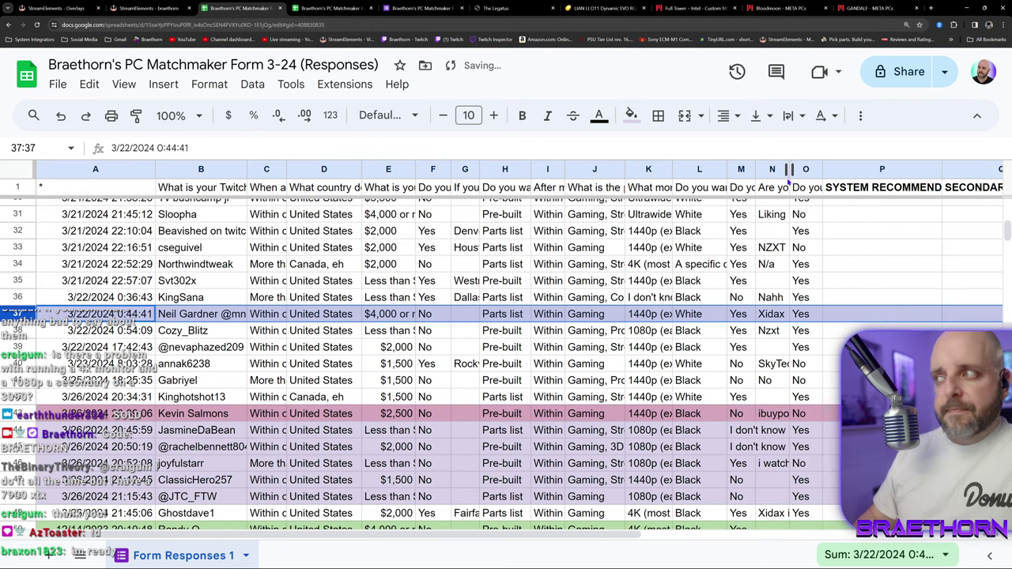
drag(725, 169, 709, 169)
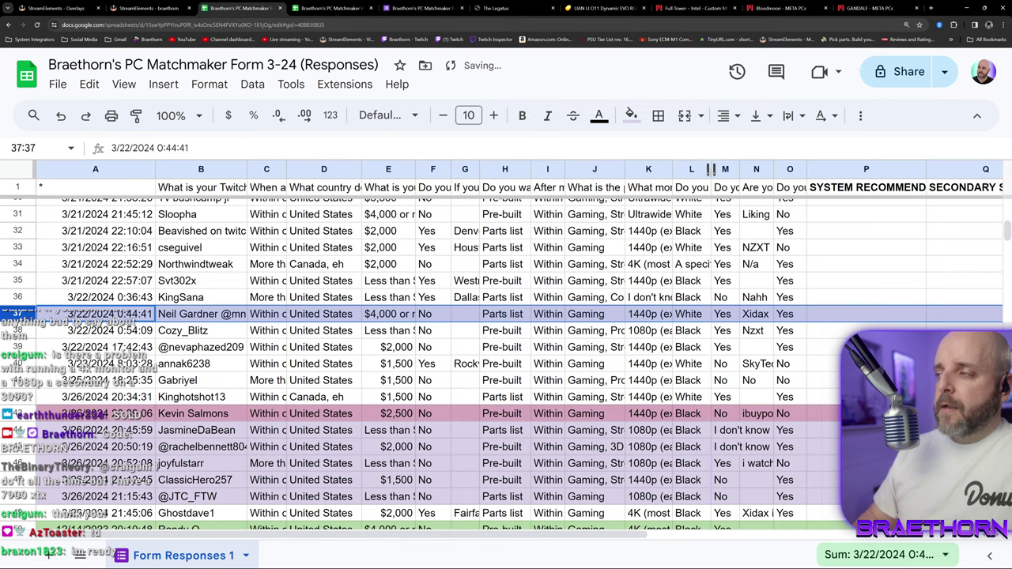
mouse_move(479, 169)
mouse_down()
mouse_move(465, 169)
mouse_move(475, 169)
mouse_up()
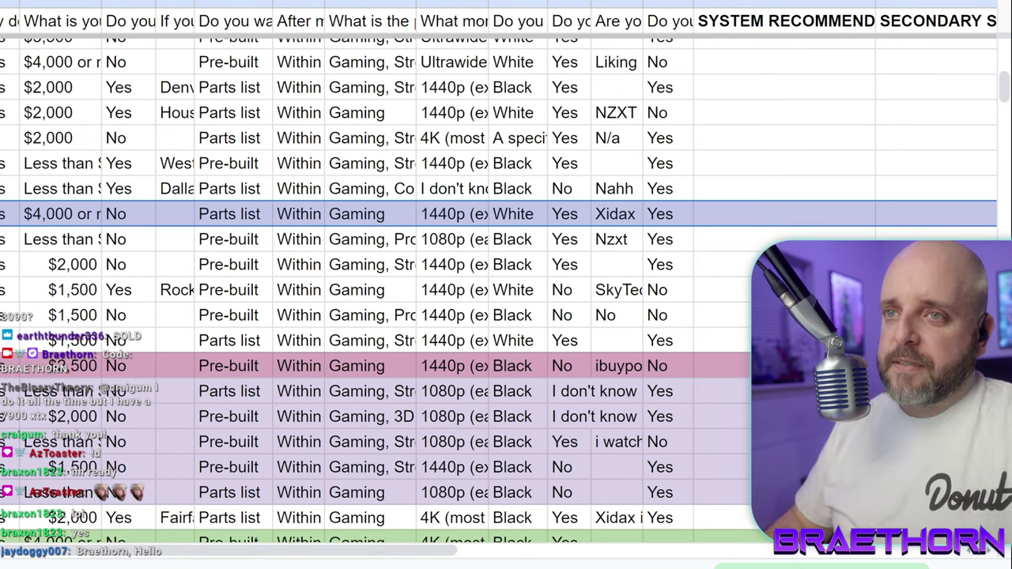
click(64, 214)
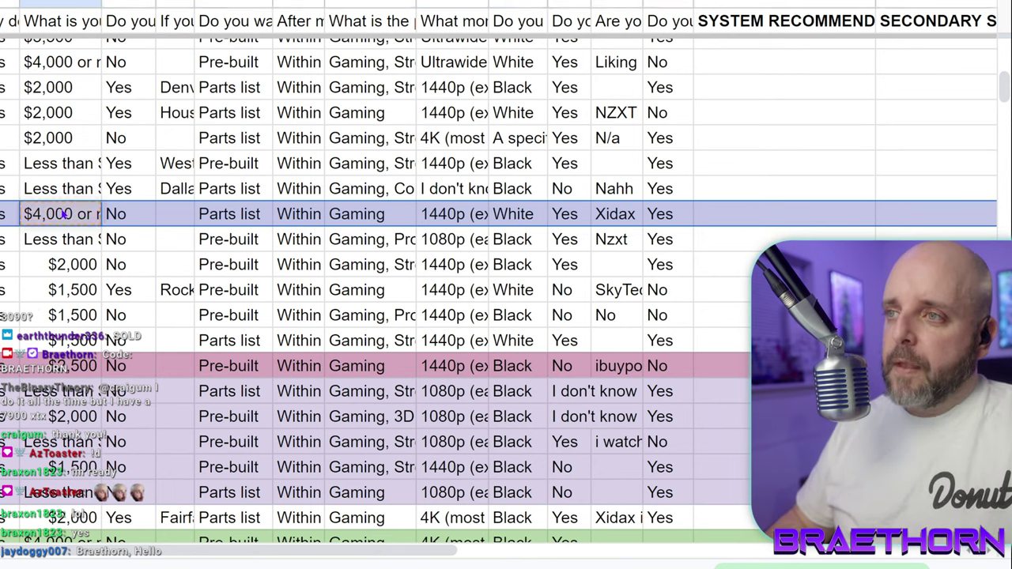
drag(161, 2, 163, 3)
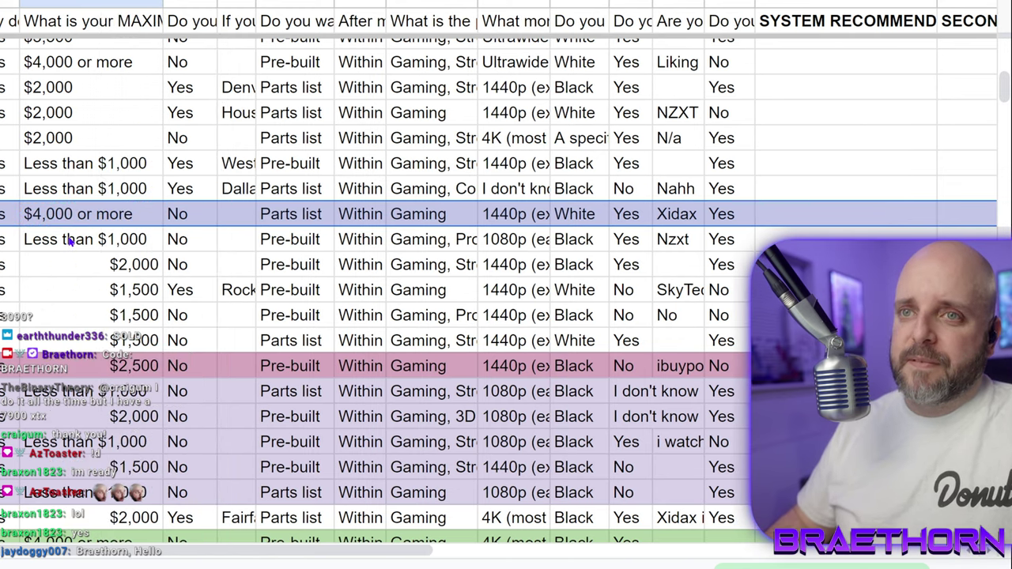
Set row 37's maximum budget to $5,500 and check its build type and preferred company answers.
click(101, 220)
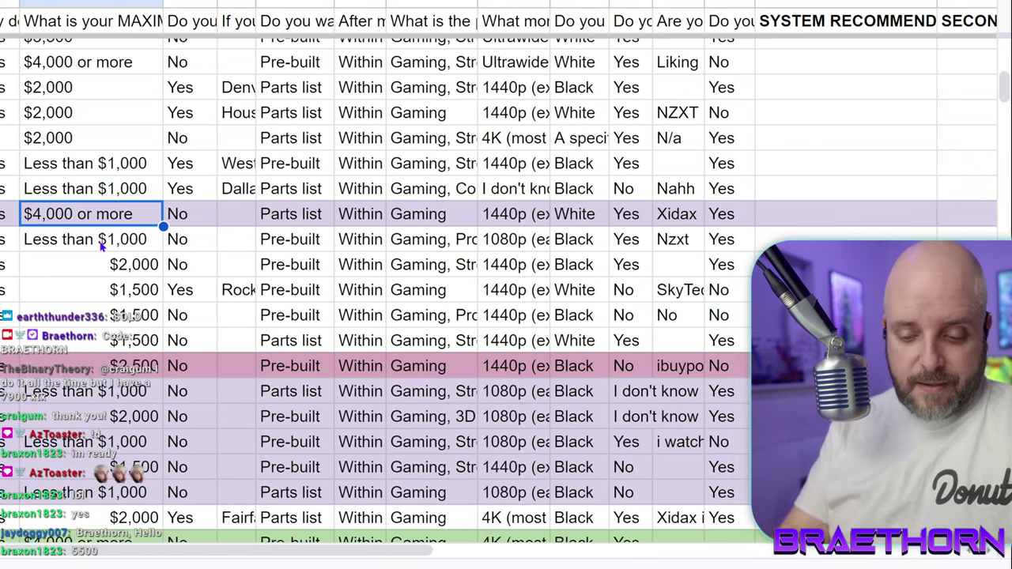
text($)
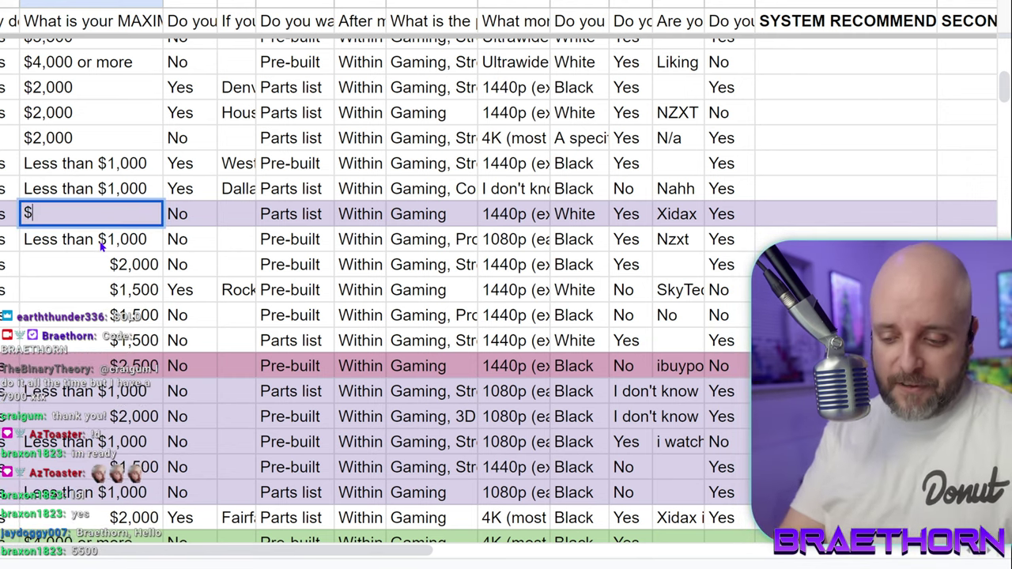
text(5,500)
key(Tab)
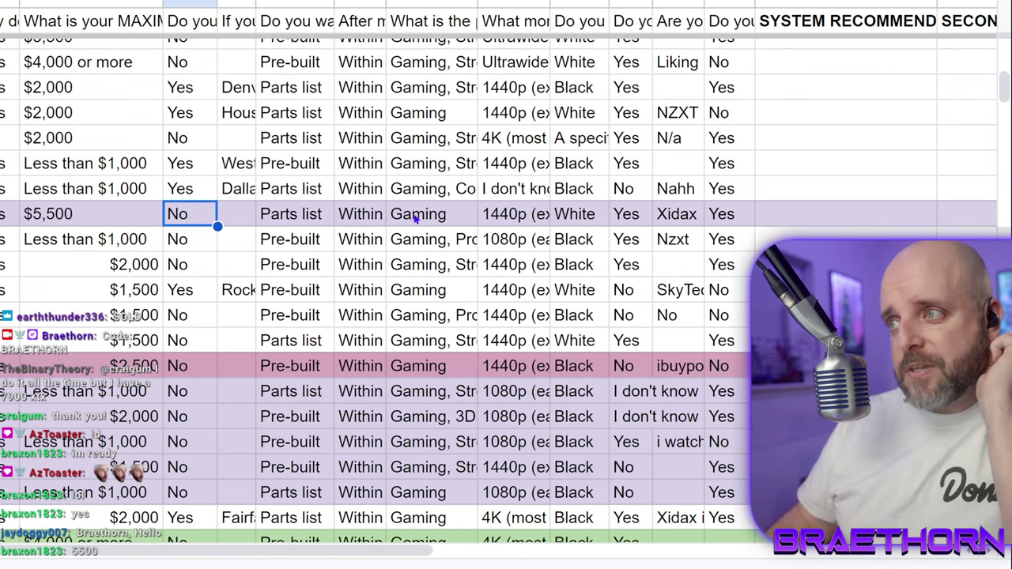
click(303, 224)
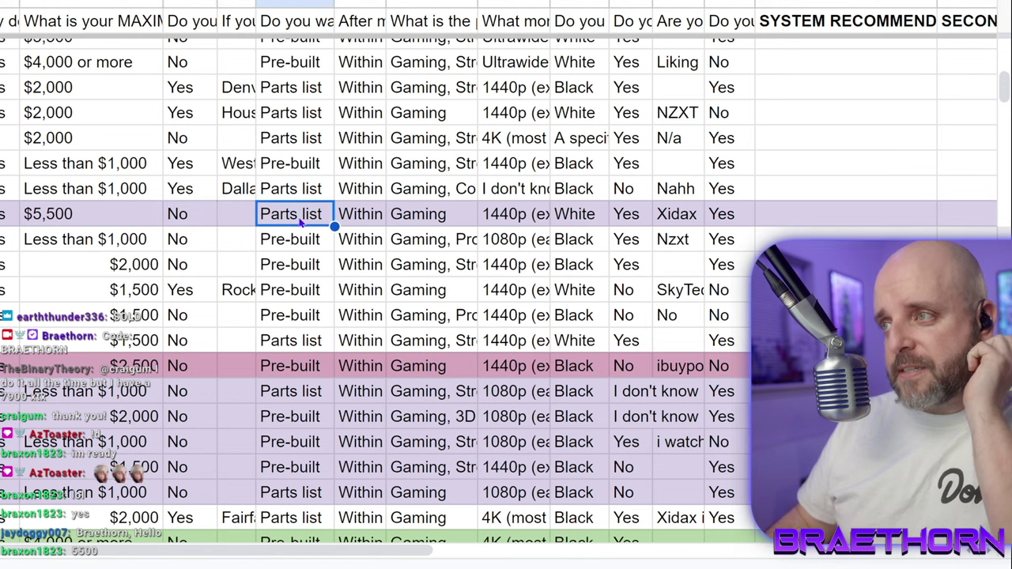
click(687, 218)
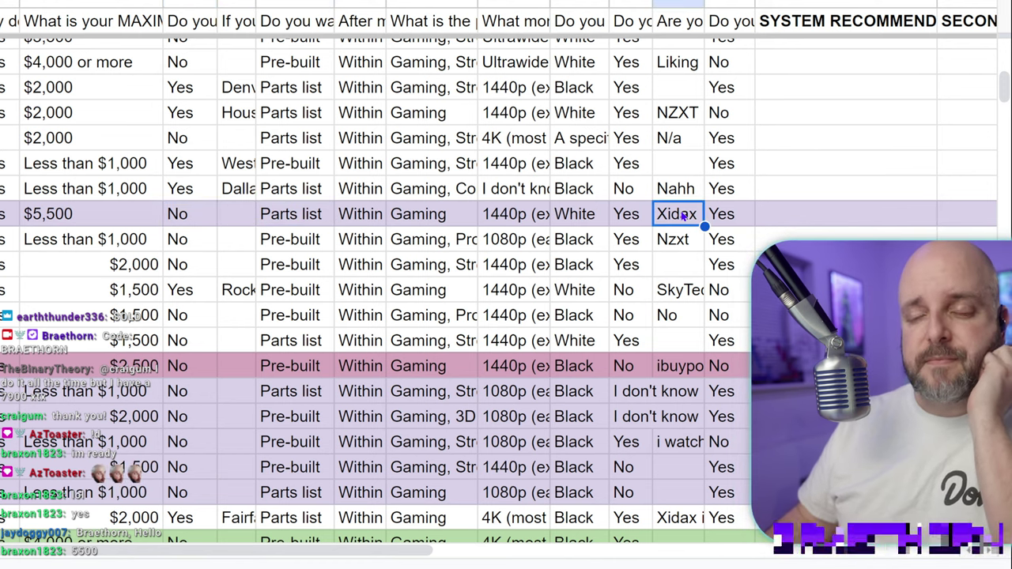
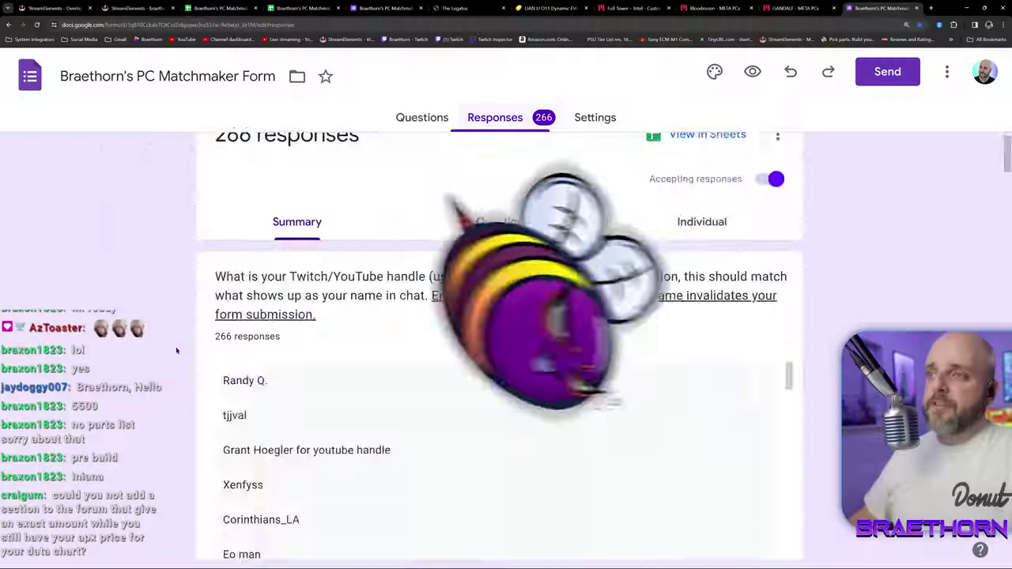
Compare the maximum-budget response charts of the original PC Matchmaker Form and the PC Matchmaker Form 3-24.
scroll(147, 357, down, 10)
scroll(147, 357, down, 4)
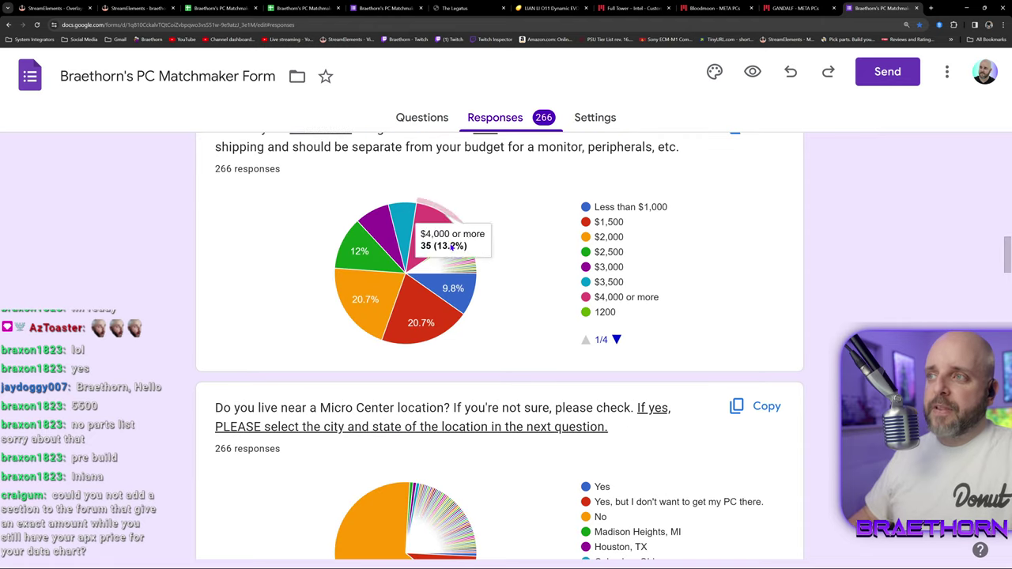
mouse_move(463, 271)
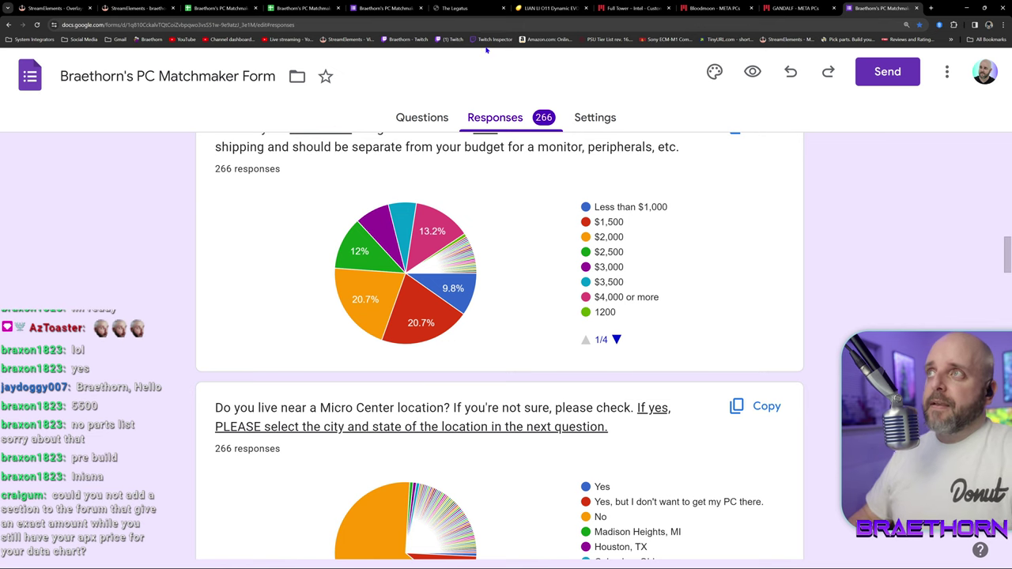
click(386, 8)
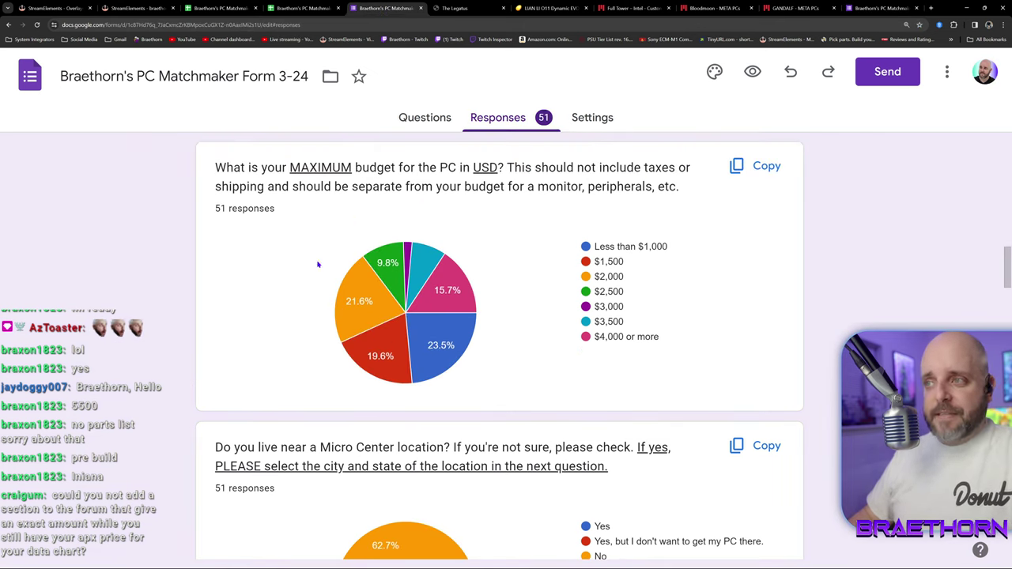
mouse_move(369, 281)
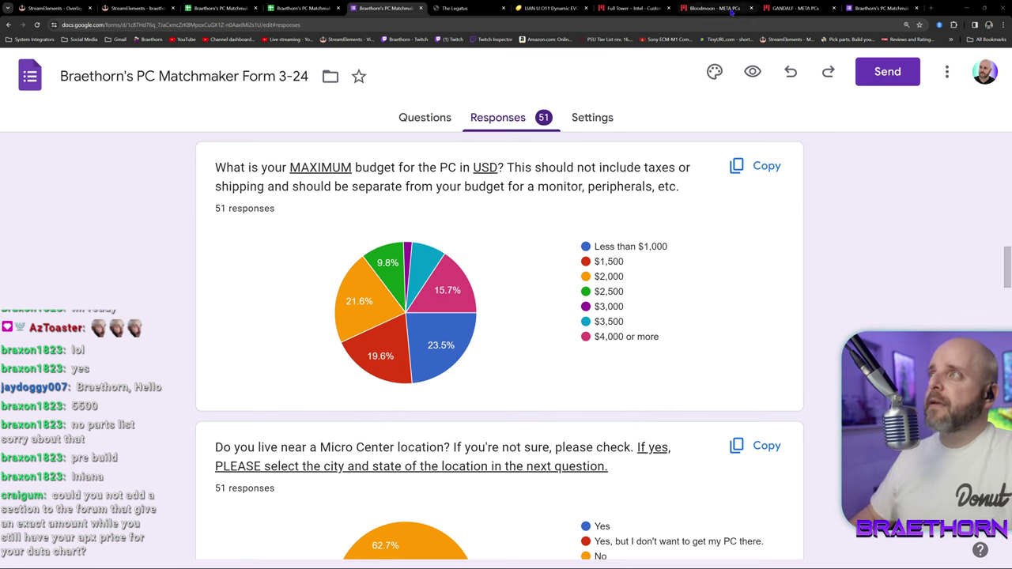
Browse the PC categories on the bookmarked VyralTeq integrator site and return to the 3-24 responses sheet.
click(17, 38)
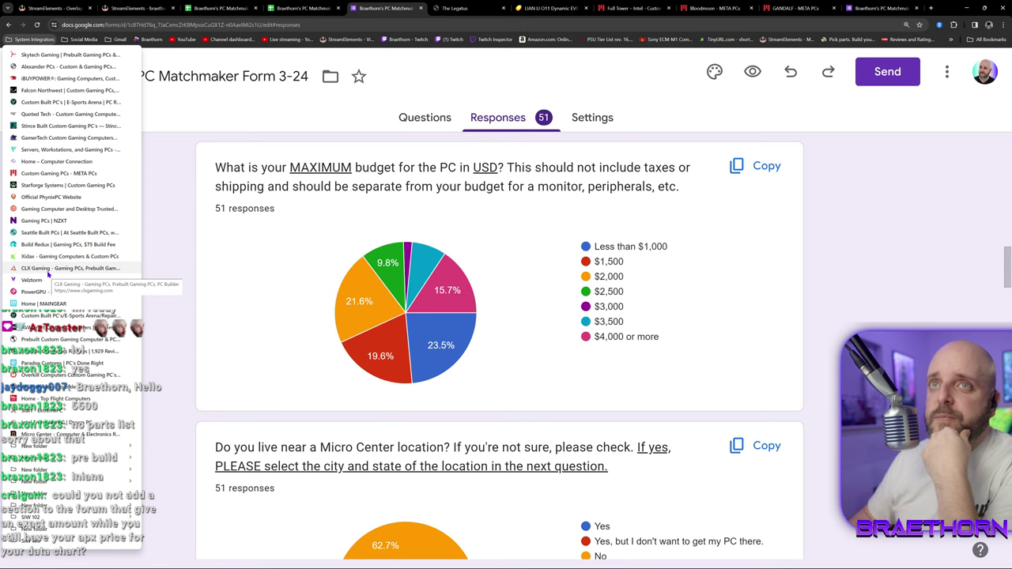
click(59, 102)
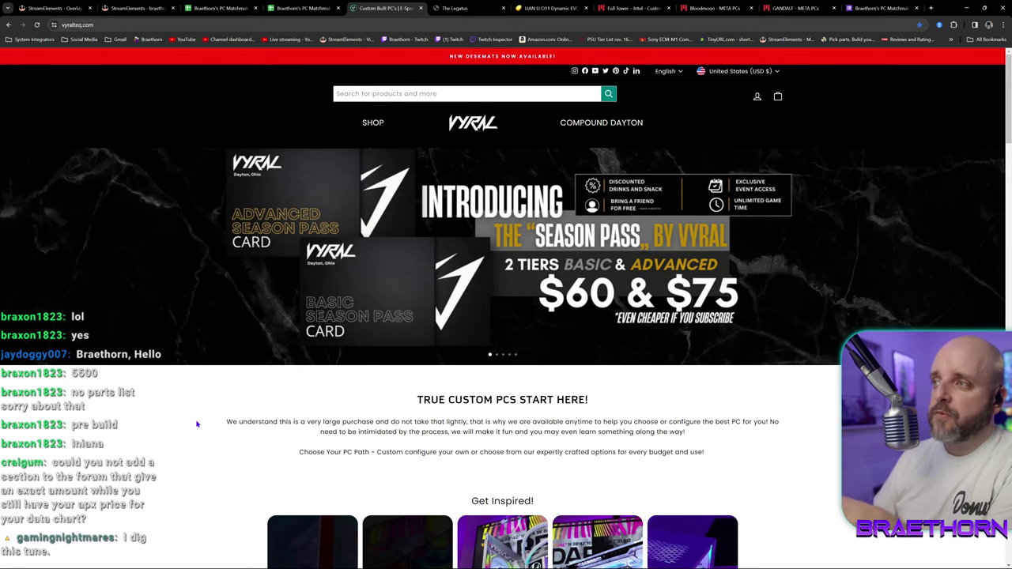
scroll(197, 425, down, 5)
scroll(197, 424, up, 1)
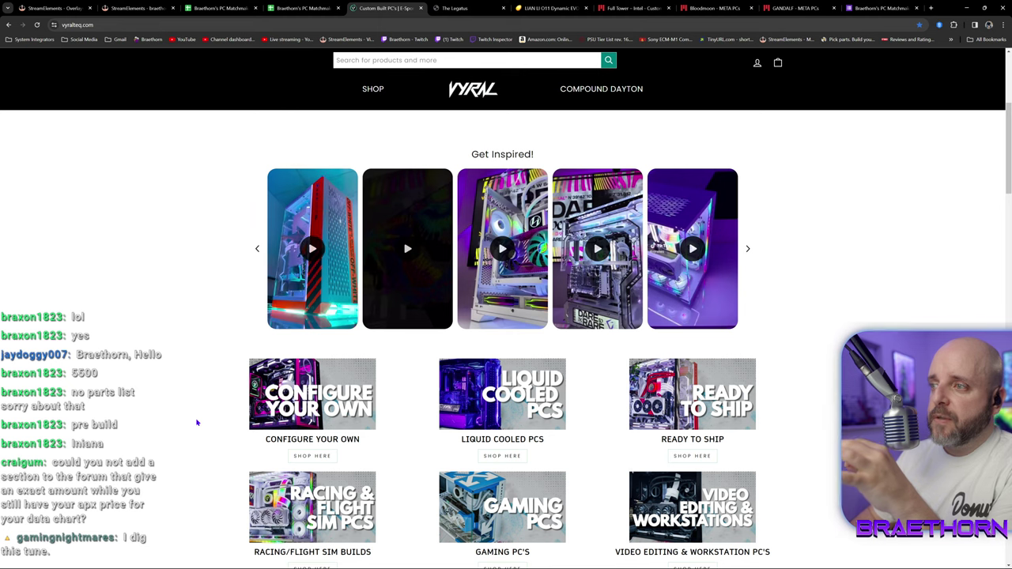
scroll(197, 424, down, 1)
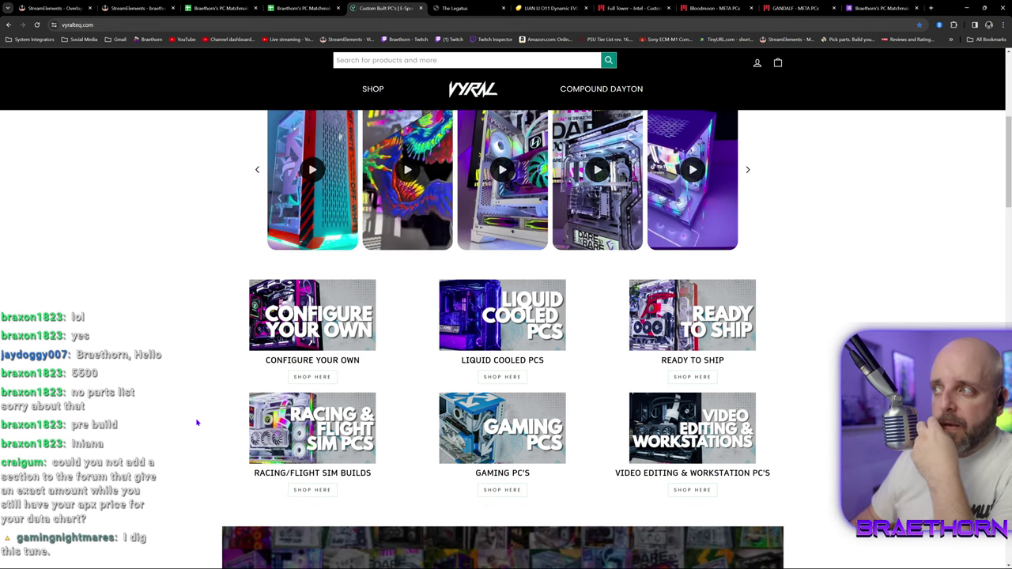
scroll(197, 423, down, 1)
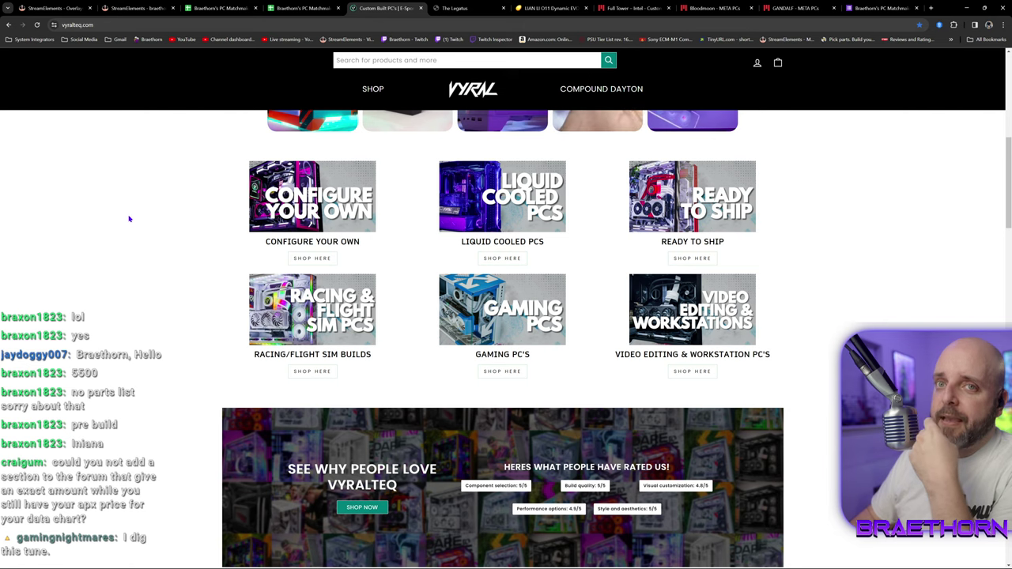
scroll(172, 245, up, 1)
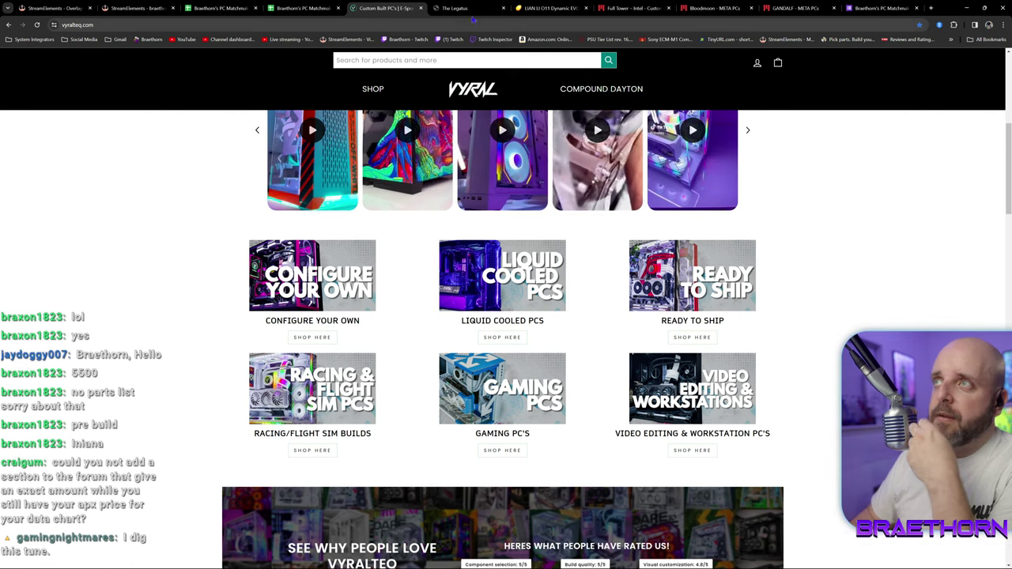
click(223, 8)
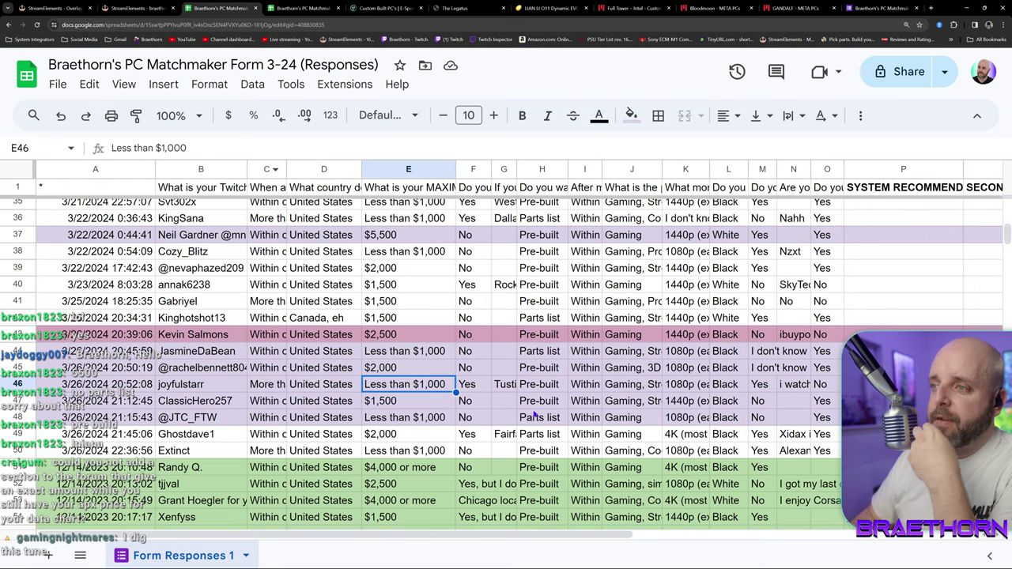
Widen columns J, K and L in the responses sheet so the purpose, monitor resolution and color answers are easier to read.
scroll(490, 297, up, 1)
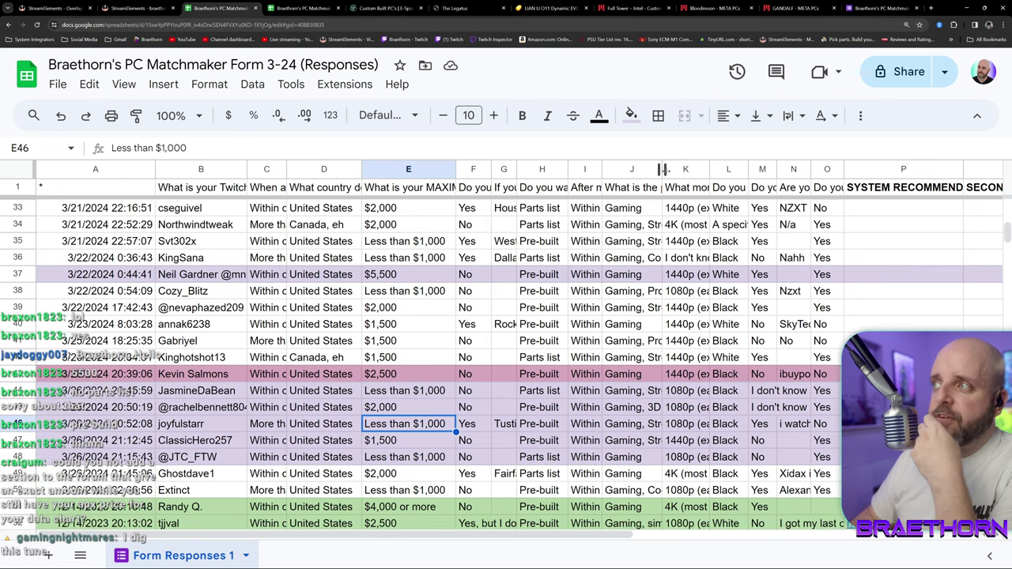
drag(663, 169, 724, 174)
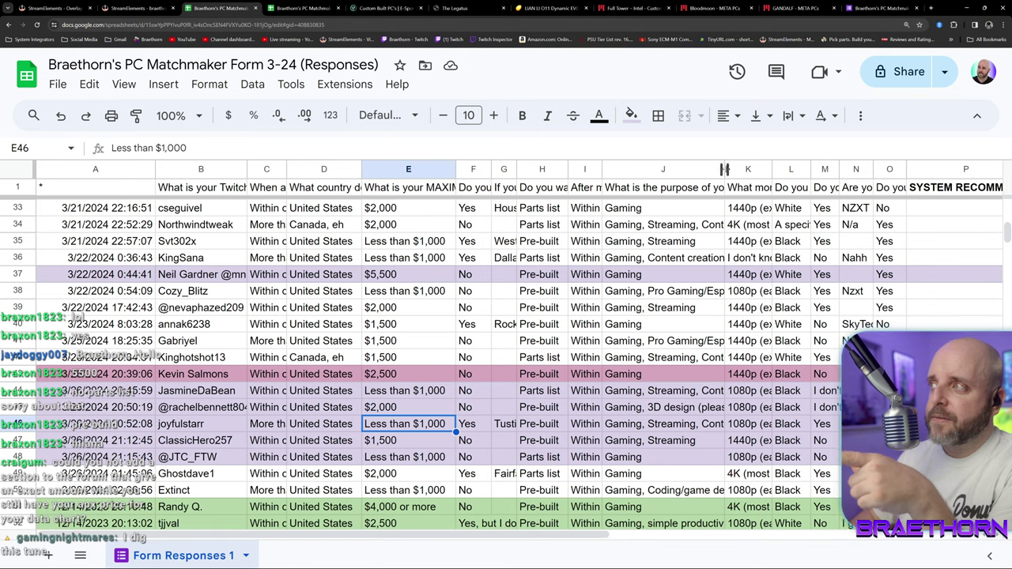
drag(724, 169, 896, 171)
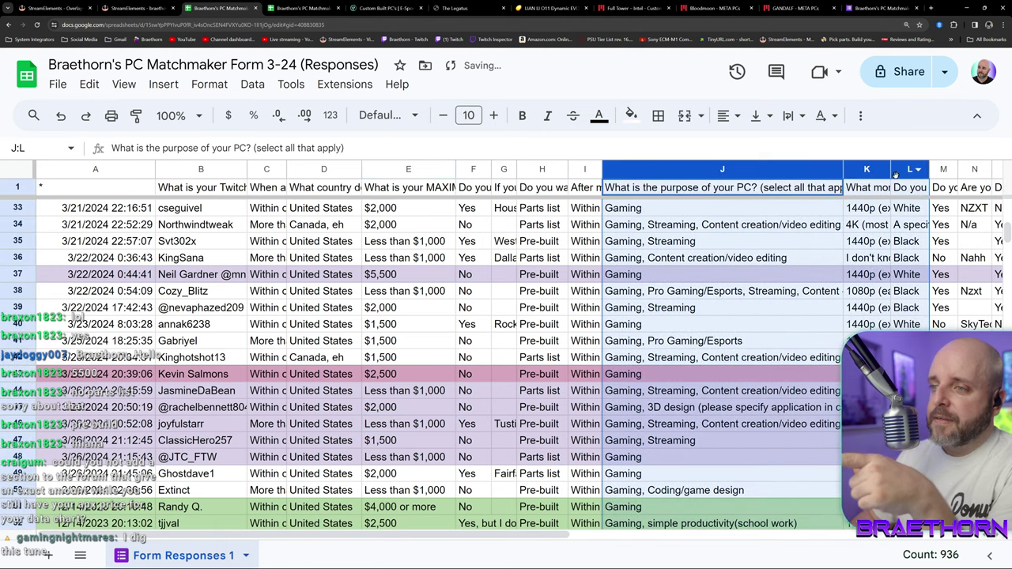
click(703, 153)
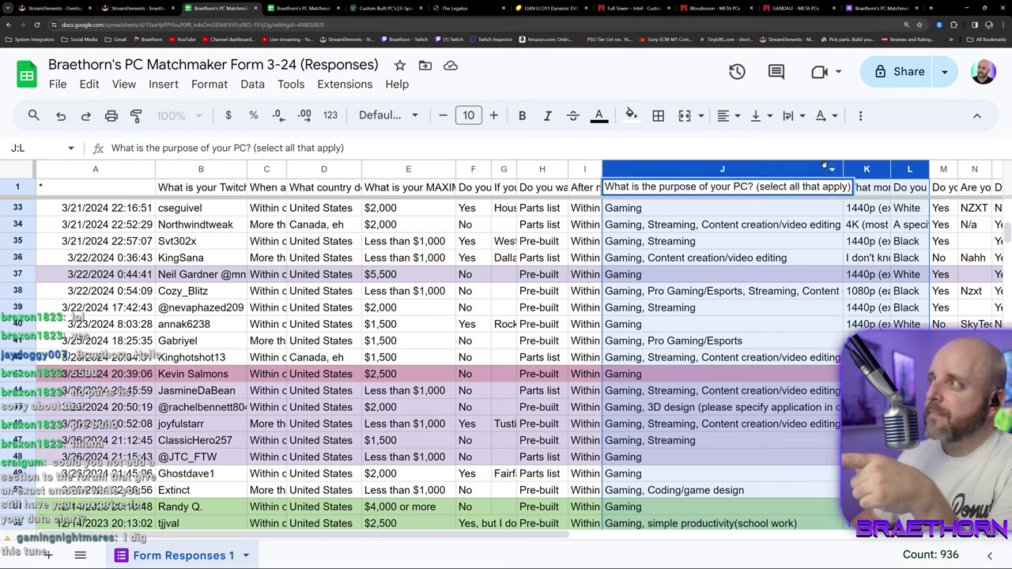
drag(843, 170, 693, 169)
click(542, 291)
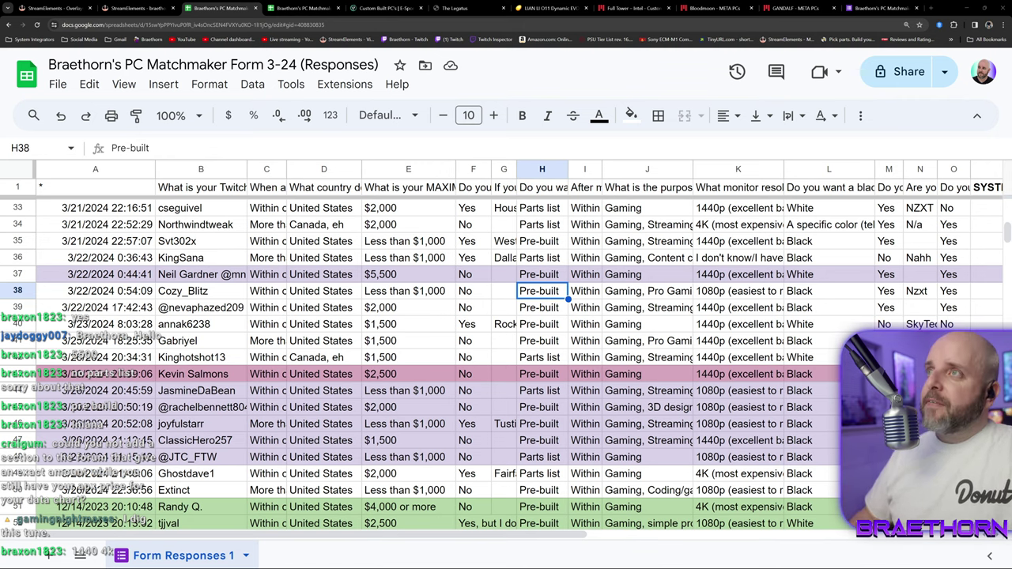
Return to the VyralTeq site and open its Configure Your Own PC collection.
click(396, 10)
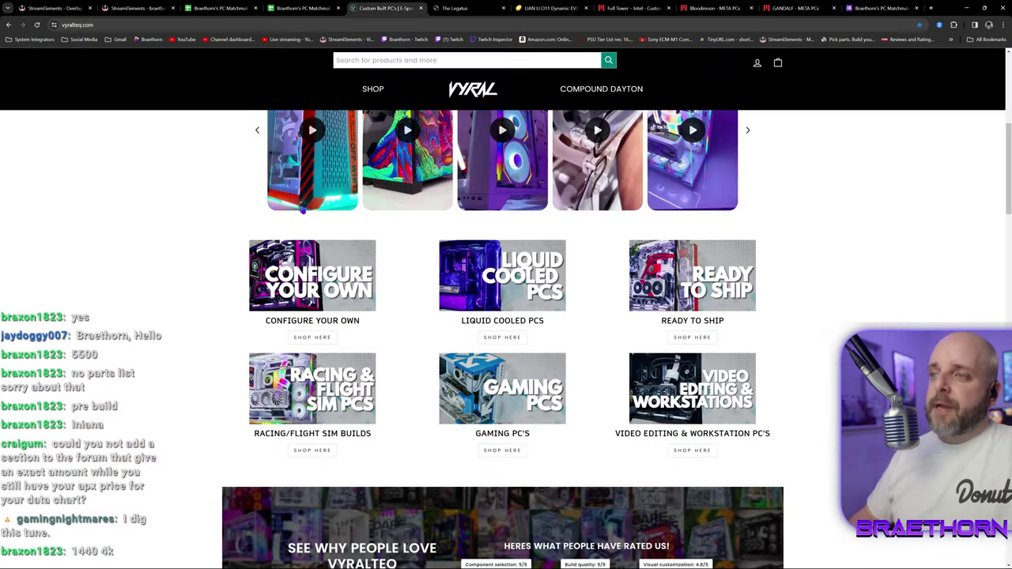
scroll(199, 416, up, 5)
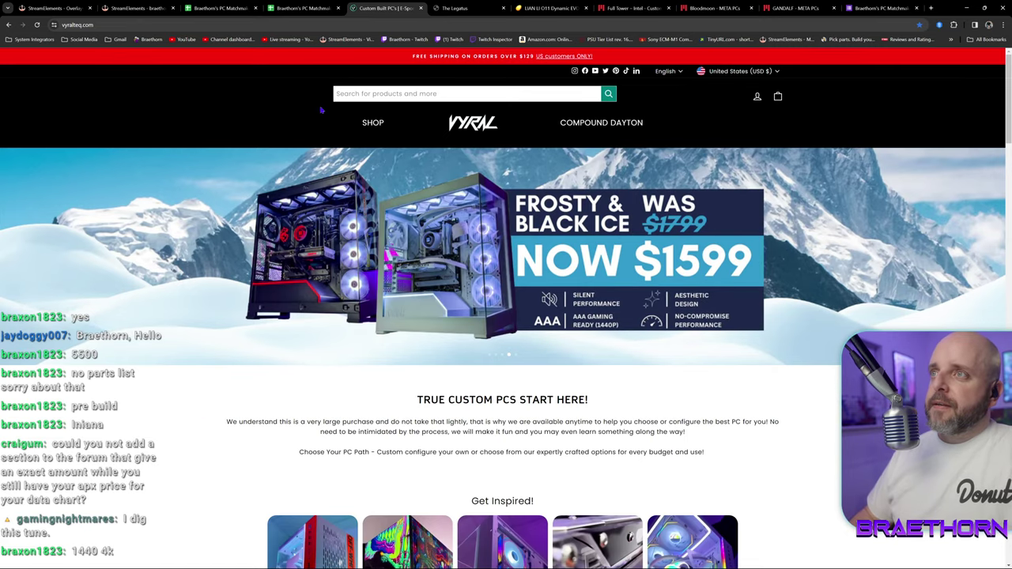
mouse_move(373, 125)
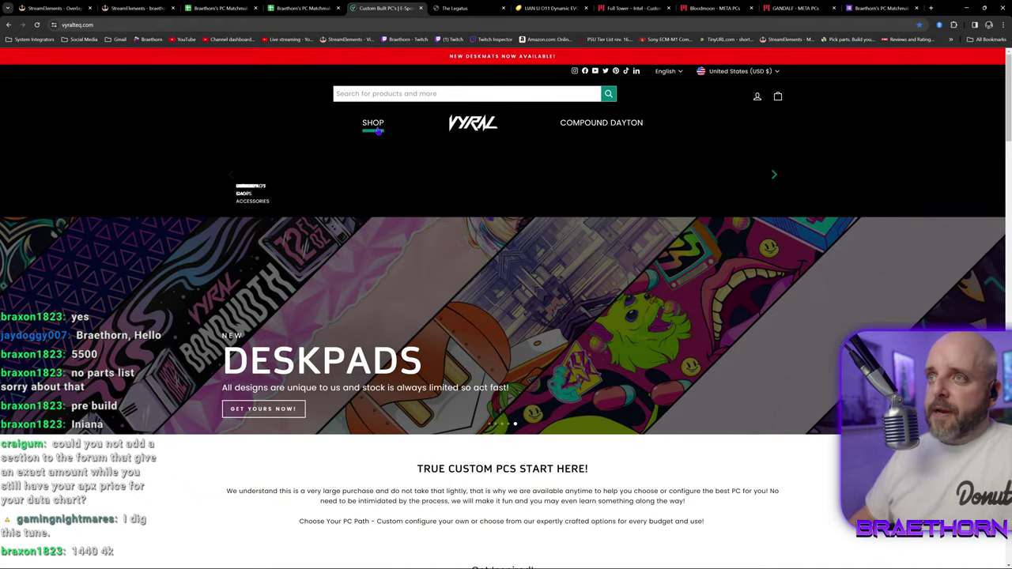
scroll(206, 363, down, 8)
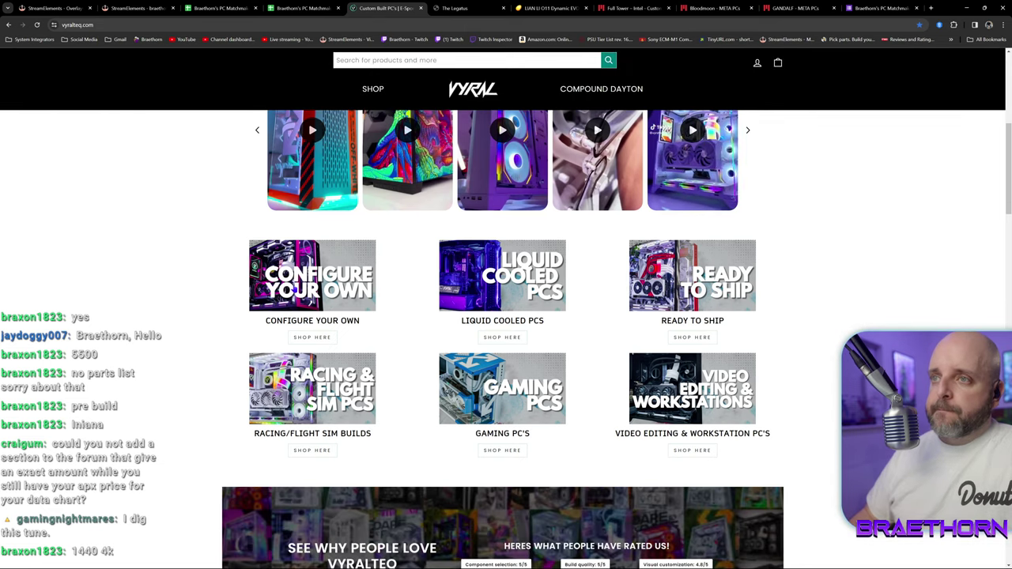
click(310, 338)
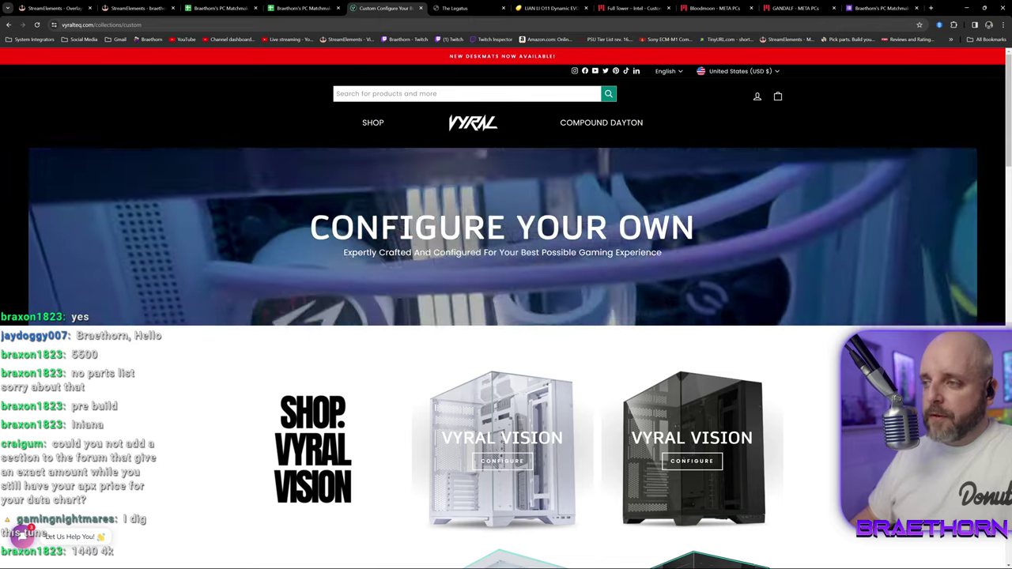
Look through the configurable case models and open the white Vyral Vision custom build.
scroll(506, 316, down, 3)
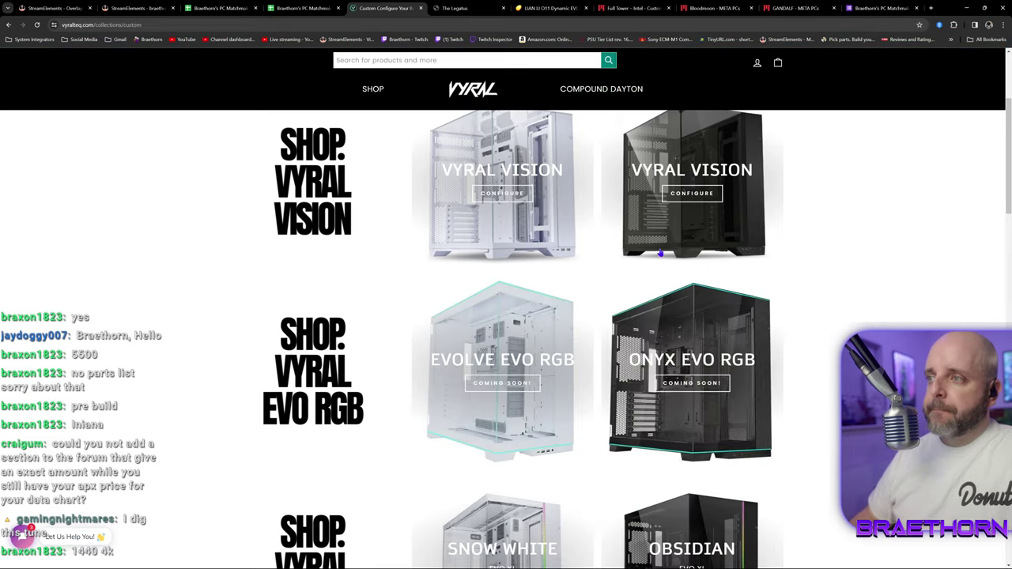
scroll(491, 202, up, 1)
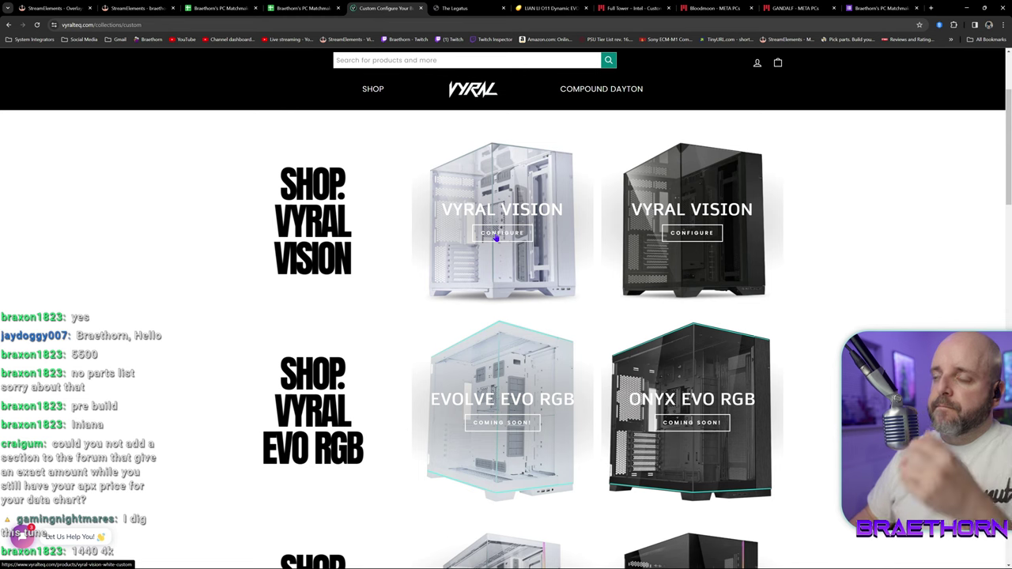
scroll(497, 239, down, 1)
scroll(496, 238, down, 4)
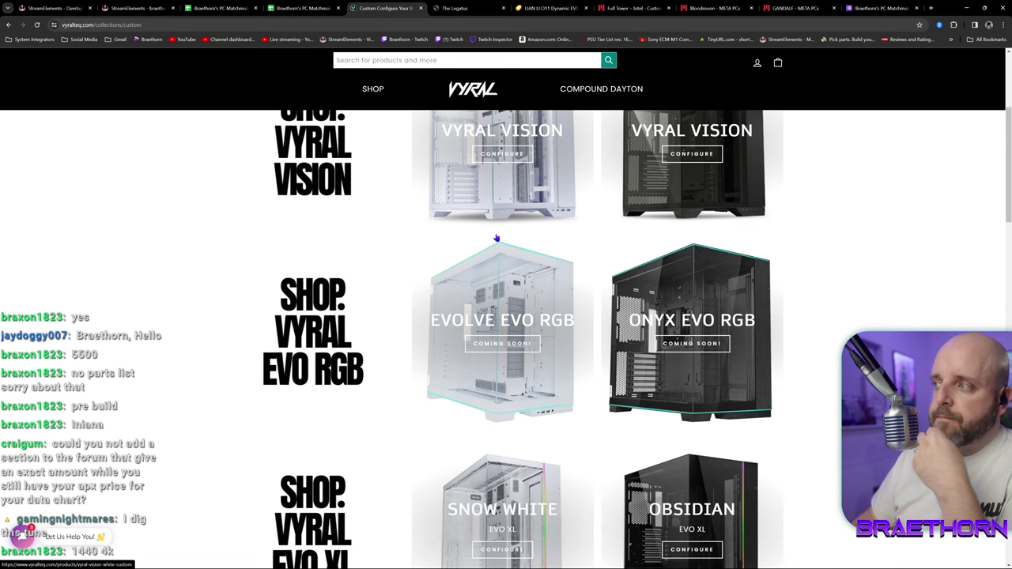
scroll(443, 355, up, 4)
click(501, 194)
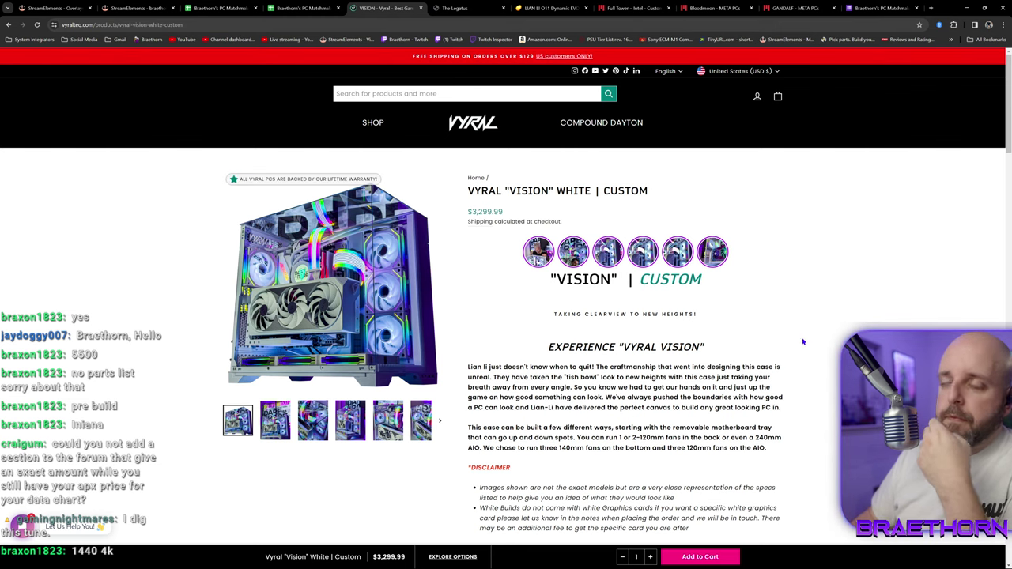
Set the build's GPU to RTX 4090 and its CPU choice to AMD 7000.
scroll(787, 355, down, 1)
scroll(787, 356, down, 3)
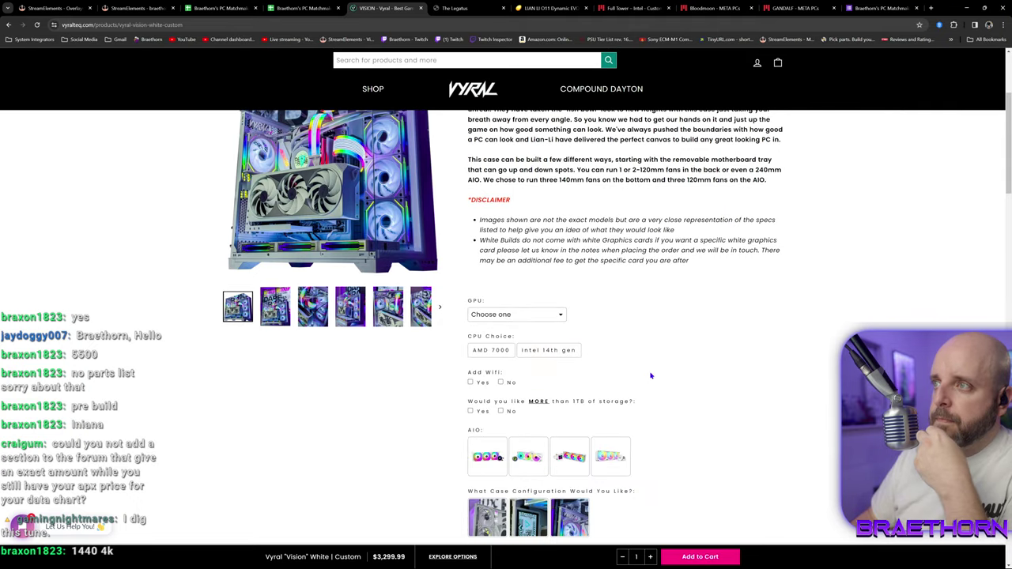
scroll(723, 369, down, 1)
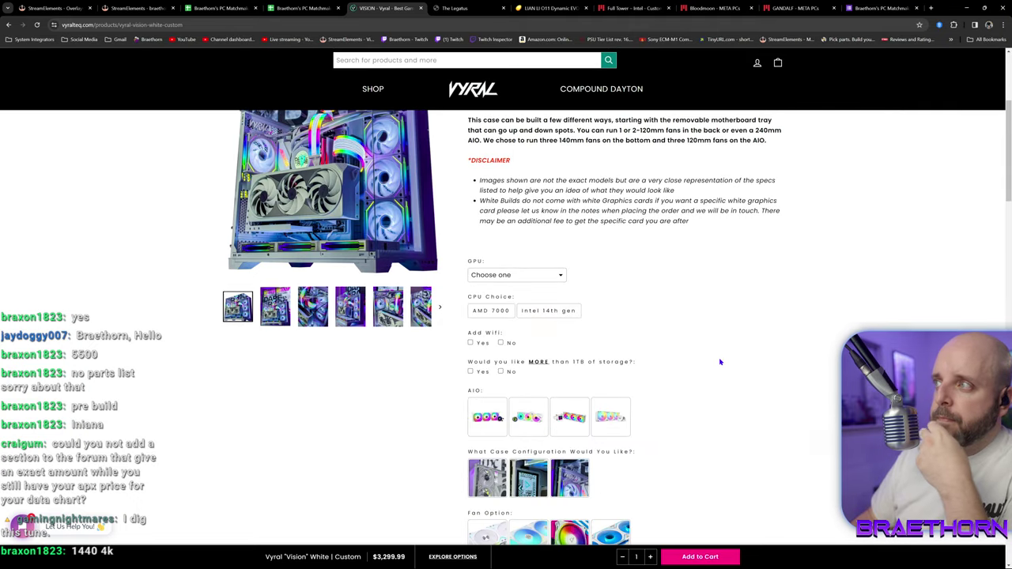
click(562, 275)
click(531, 295)
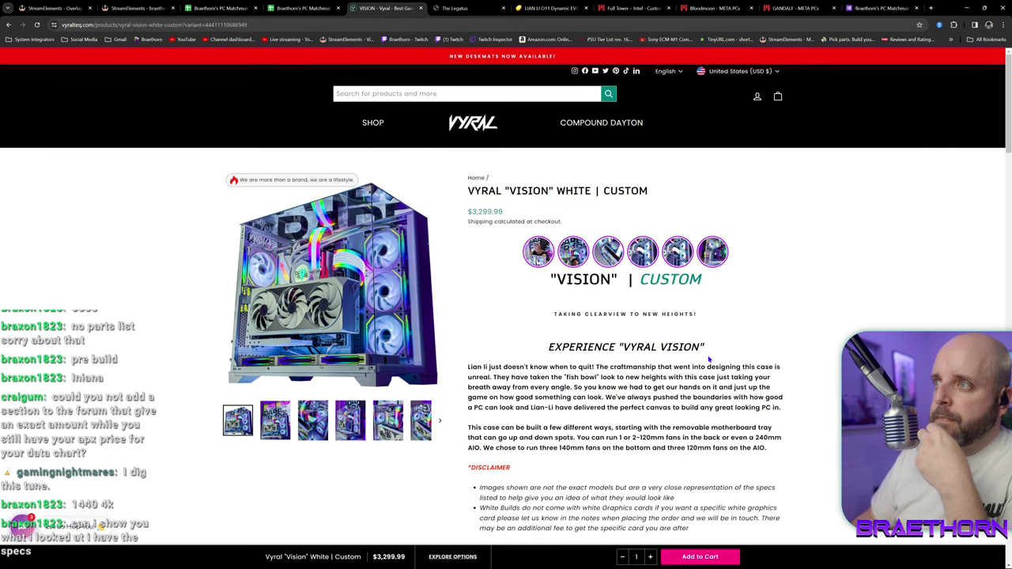
scroll(709, 360, down, 5)
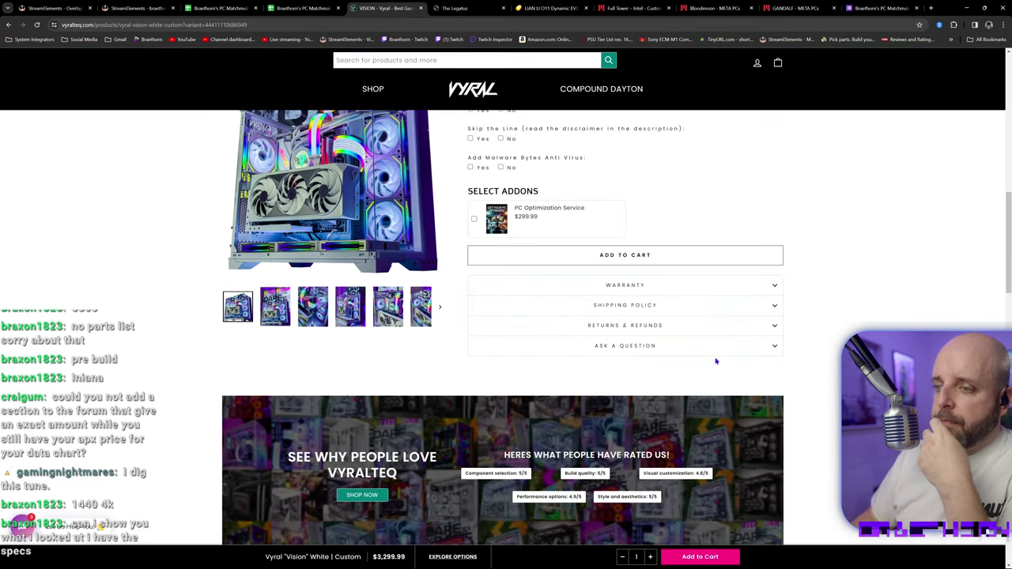
scroll(829, 399, up, 8)
scroll(689, 398, down, 2)
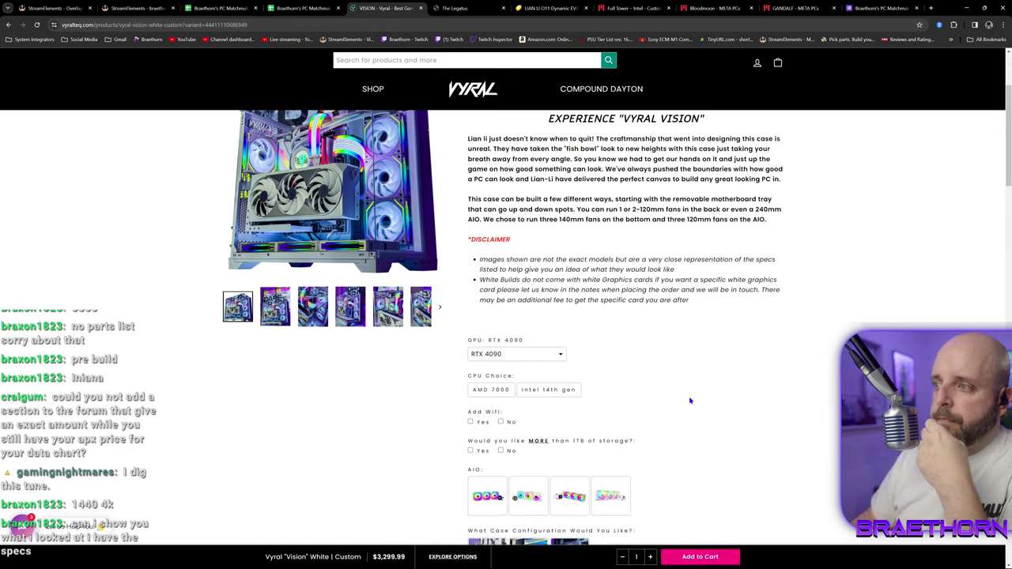
click(489, 311)
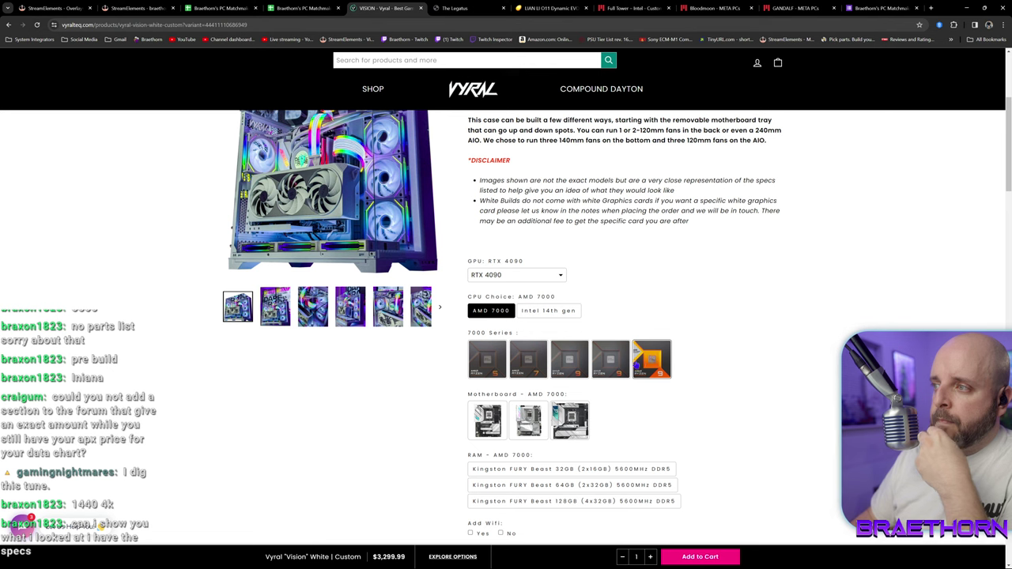
Compare the prices of the AMD 7000 series processors and select the Ryzen 7 7700X 8 Core.
click(578, 363)
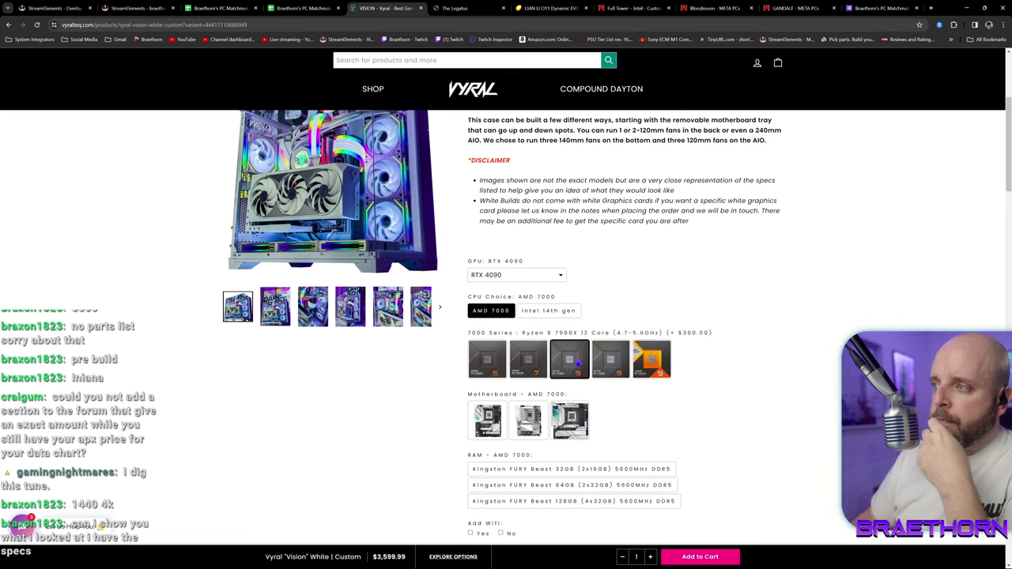
click(533, 367)
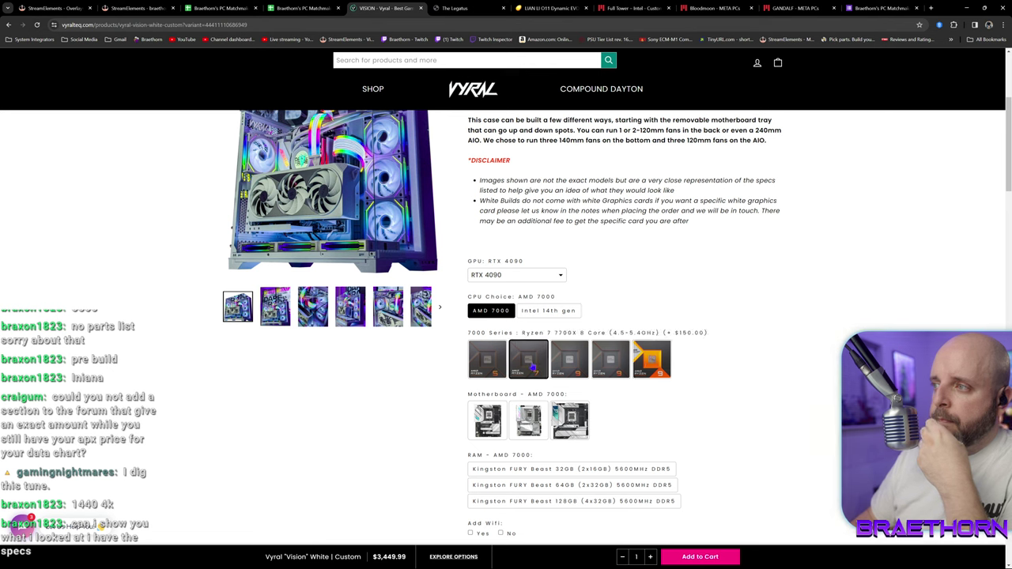
click(496, 368)
click(652, 362)
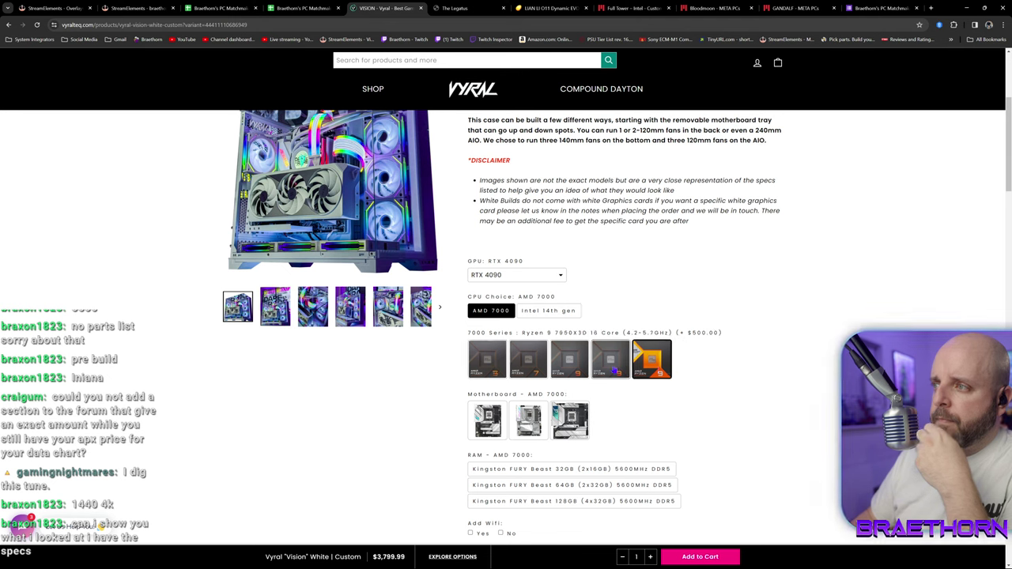
click(610, 363)
click(575, 366)
click(538, 366)
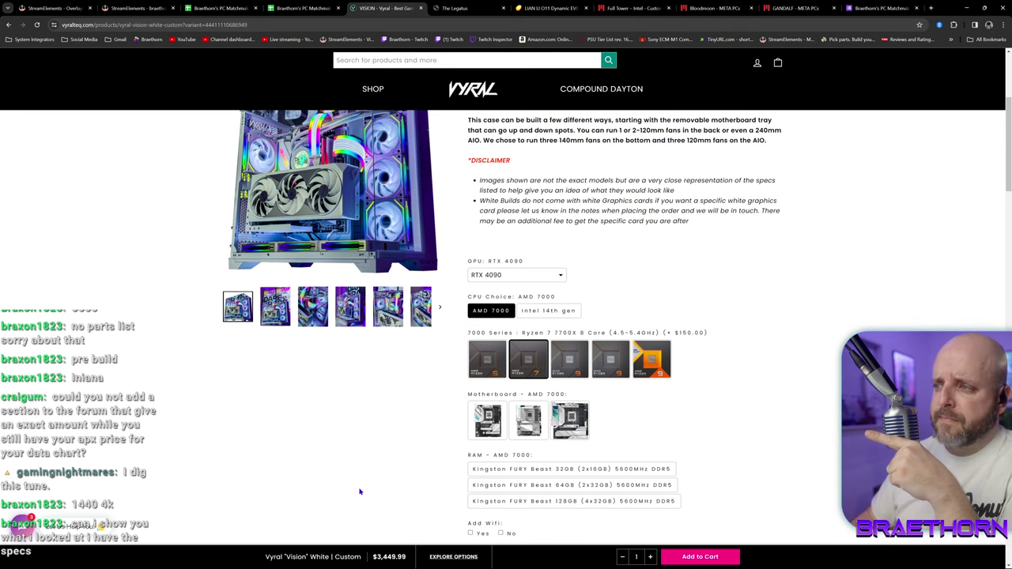
Choose the Gigabyte X670E Aorus Pro X Wi-Fi motherboard and review the RAM, storage and AIO options.
scroll(402, 486, down, 1)
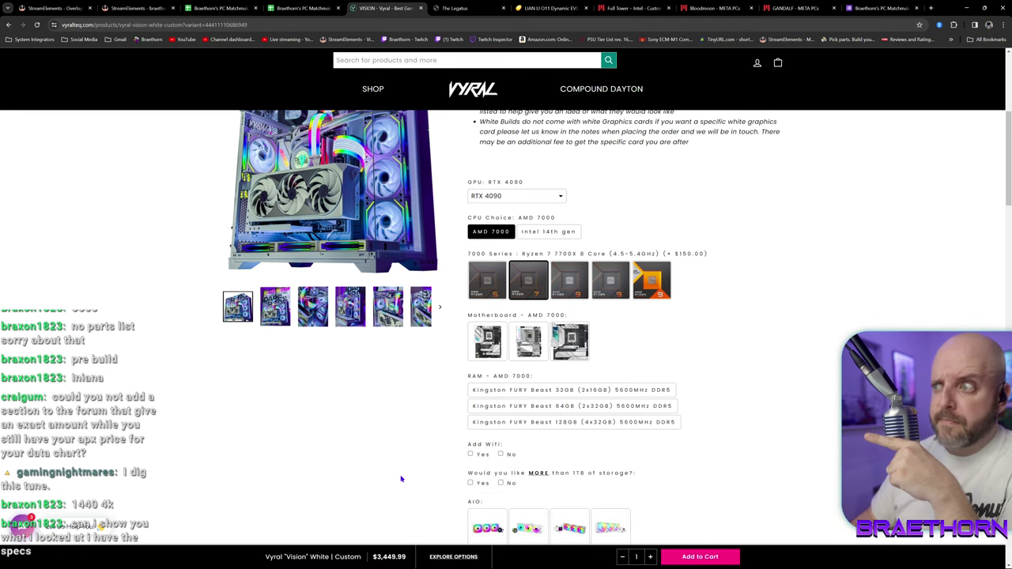
click(530, 341)
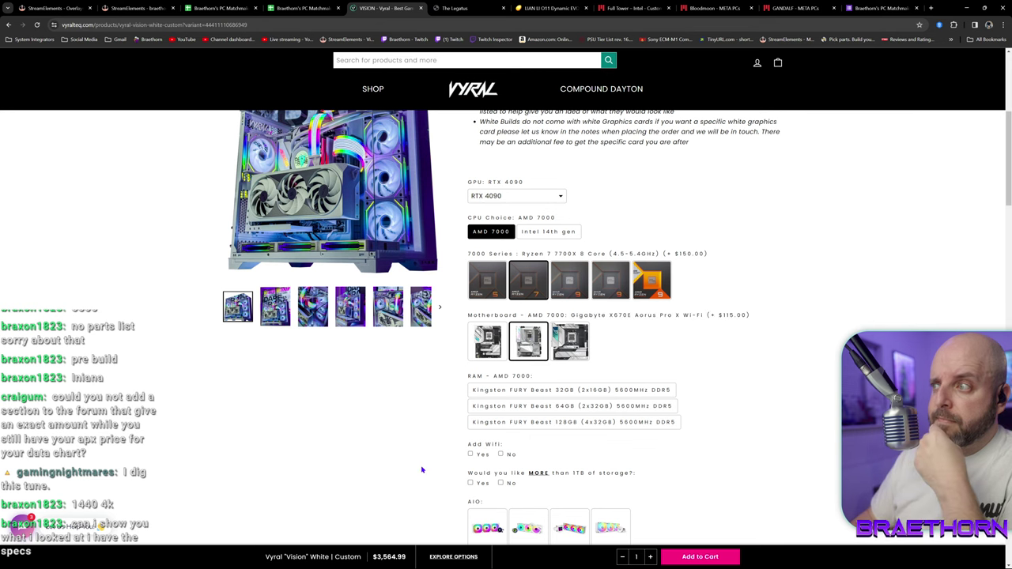
click(514, 422)
scroll(515, 423, down, 1)
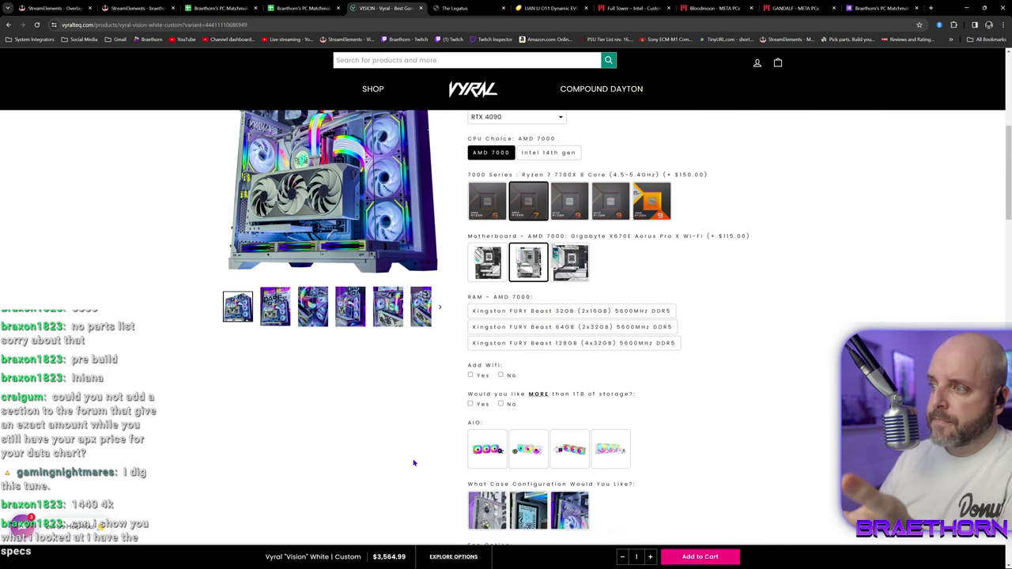
scroll(410, 465, up, 1)
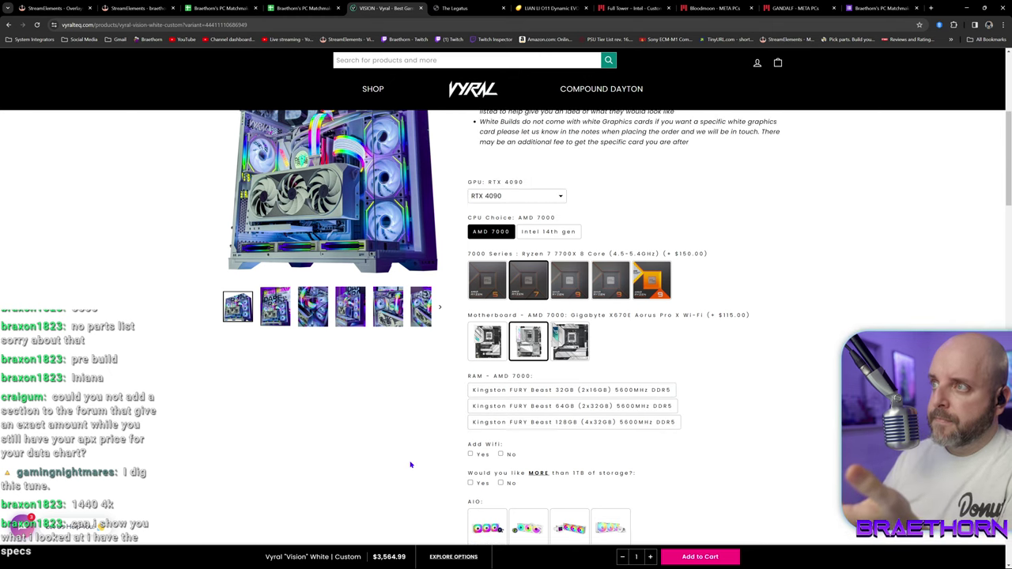
scroll(411, 465, up, 1)
scroll(410, 465, down, 1)
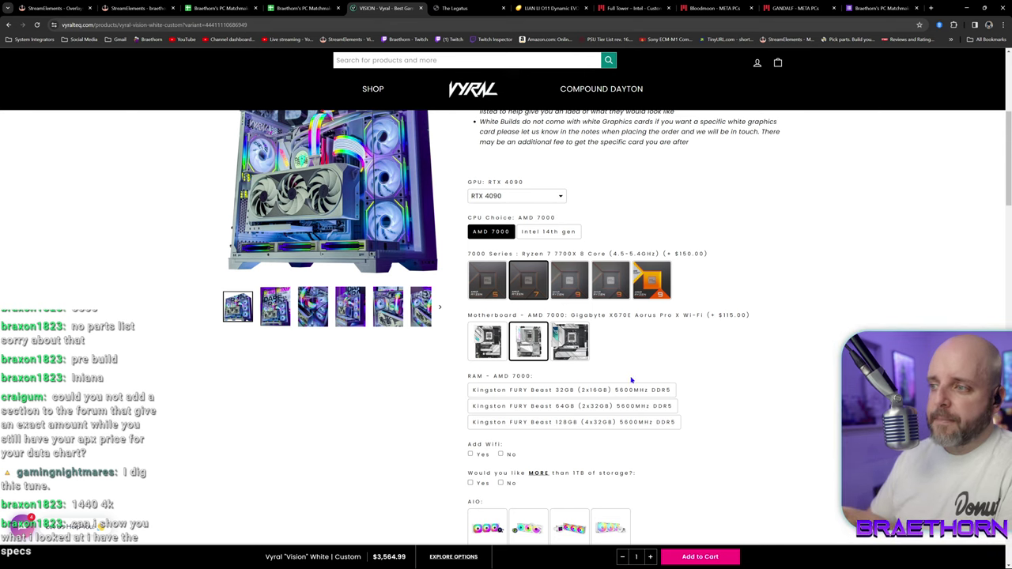
scroll(661, 406, down, 2)
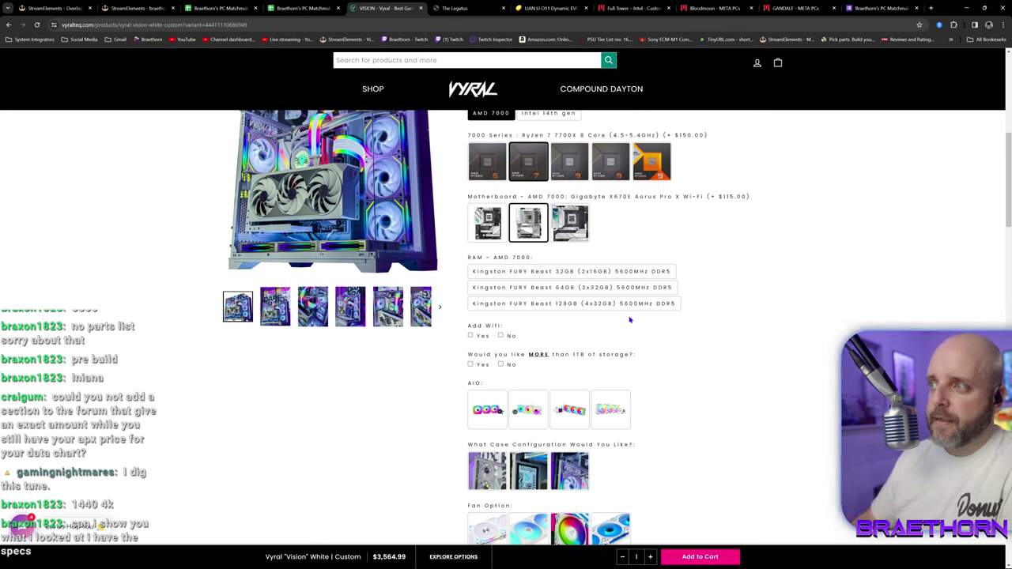
Compare the AMD 7000 series processor upgrades again and select the Ryzen 9 7900X 12 Core.
scroll(631, 319, up, 1)
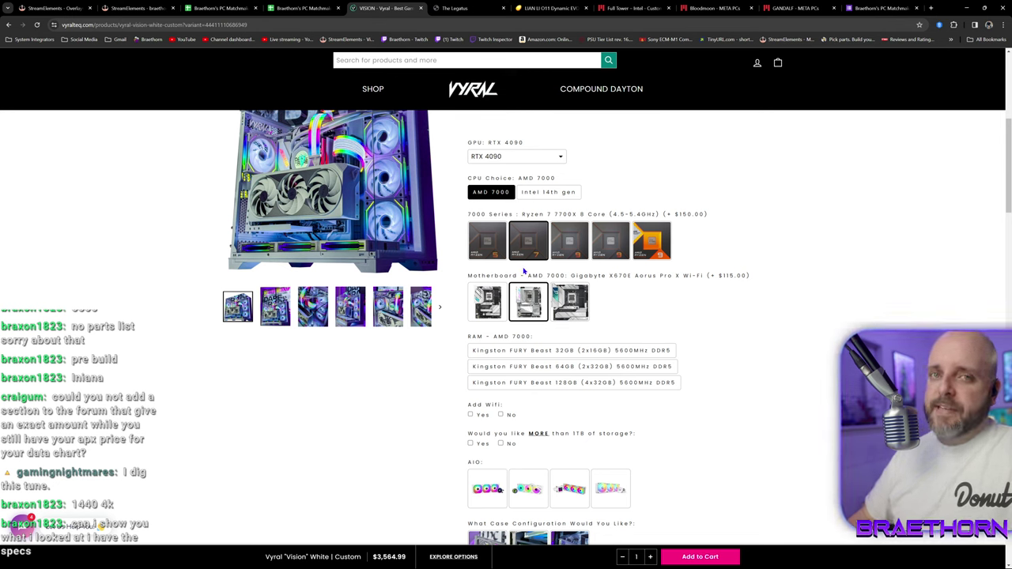
click(570, 241)
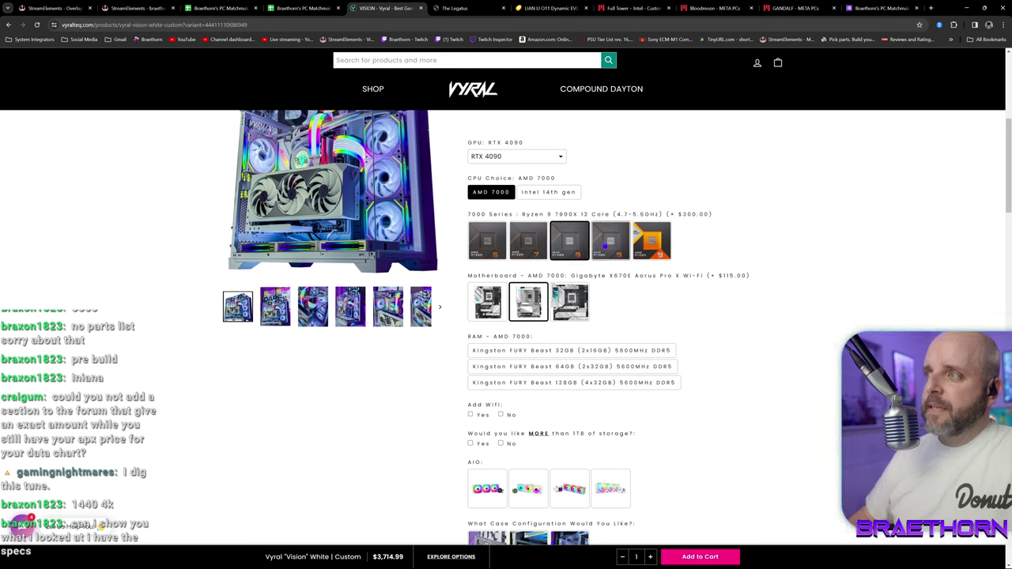
click(604, 244)
click(637, 243)
click(485, 245)
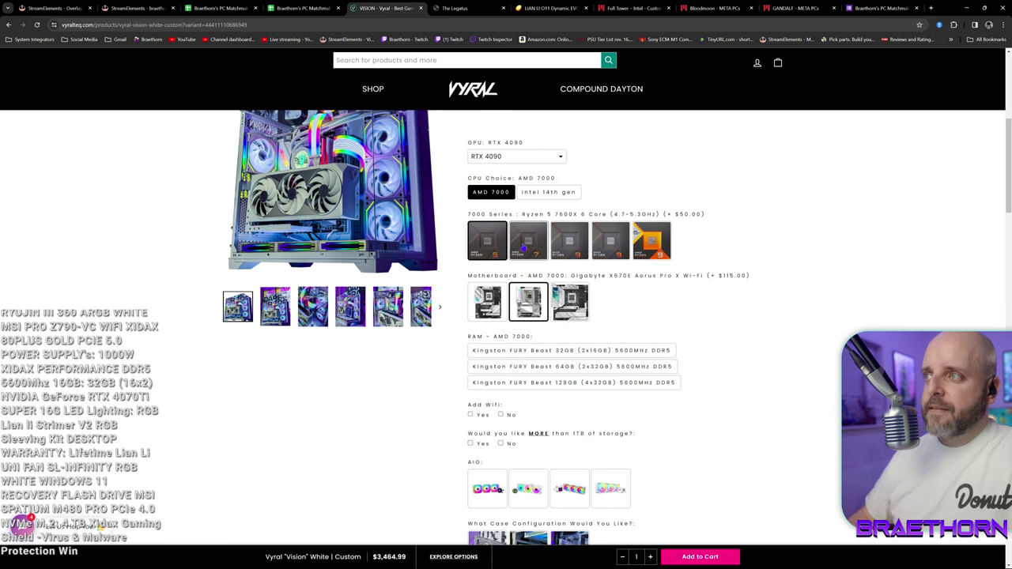
click(530, 245)
click(570, 242)
click(611, 242)
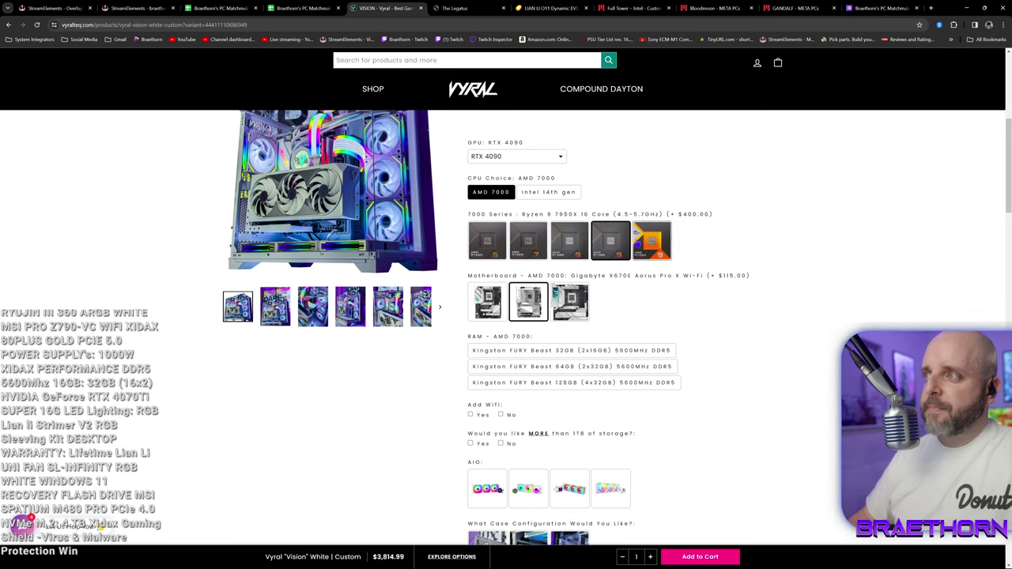
click(646, 245)
click(611, 242)
click(569, 242)
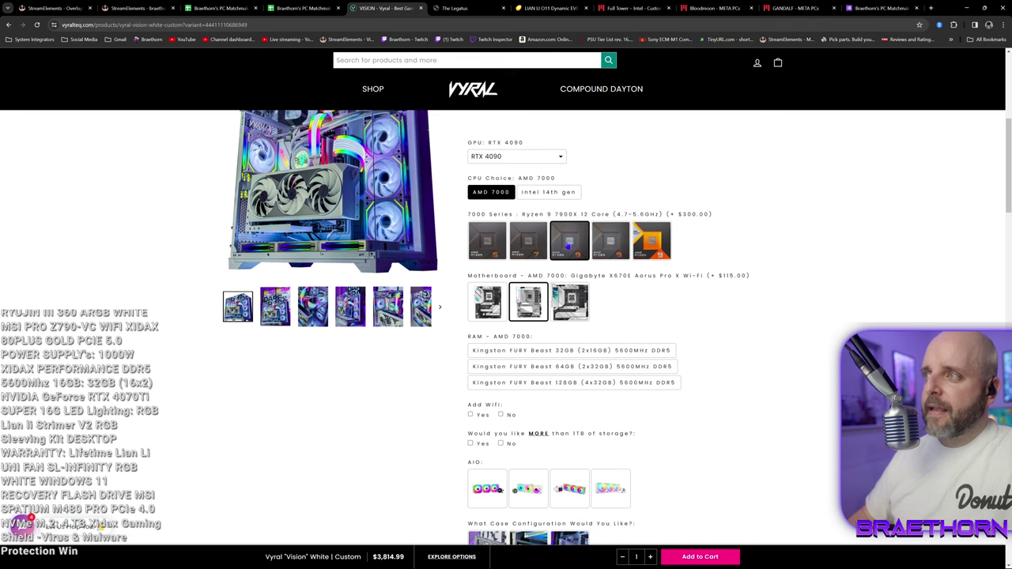
Cycle through the other AMD 7000 series processors to compare their prices, then return to the Ryzen 9 7900X 12 Core.
click(533, 245)
click(488, 245)
click(527, 247)
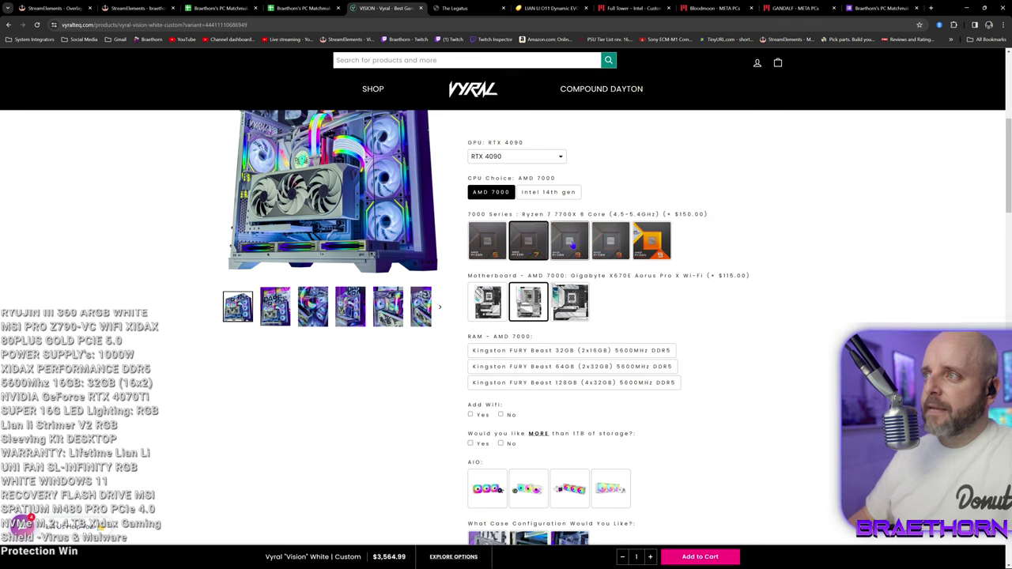
click(583, 245)
click(610, 242)
click(652, 242)
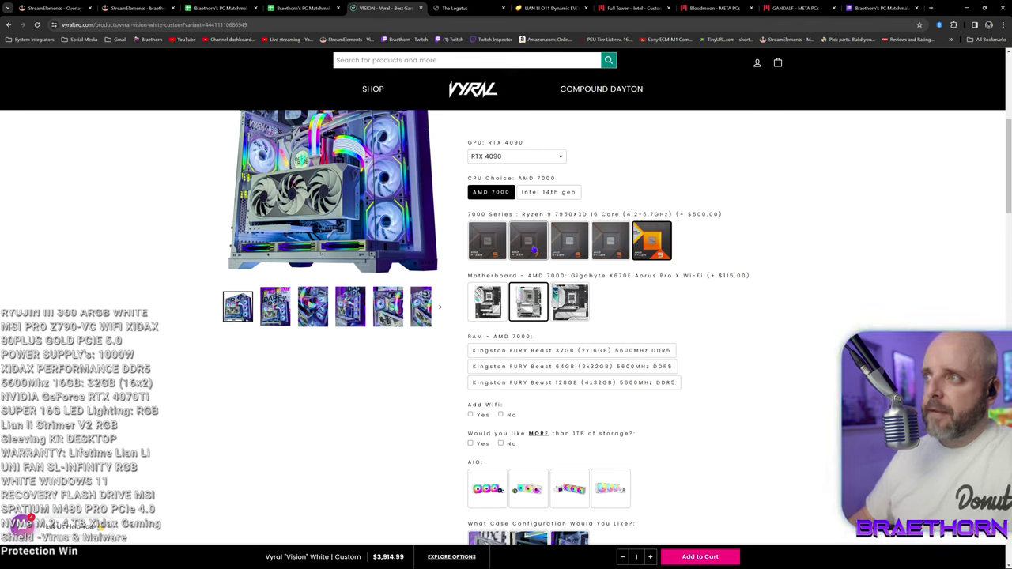
click(529, 247)
click(570, 242)
scroll(341, 472, up, 5)
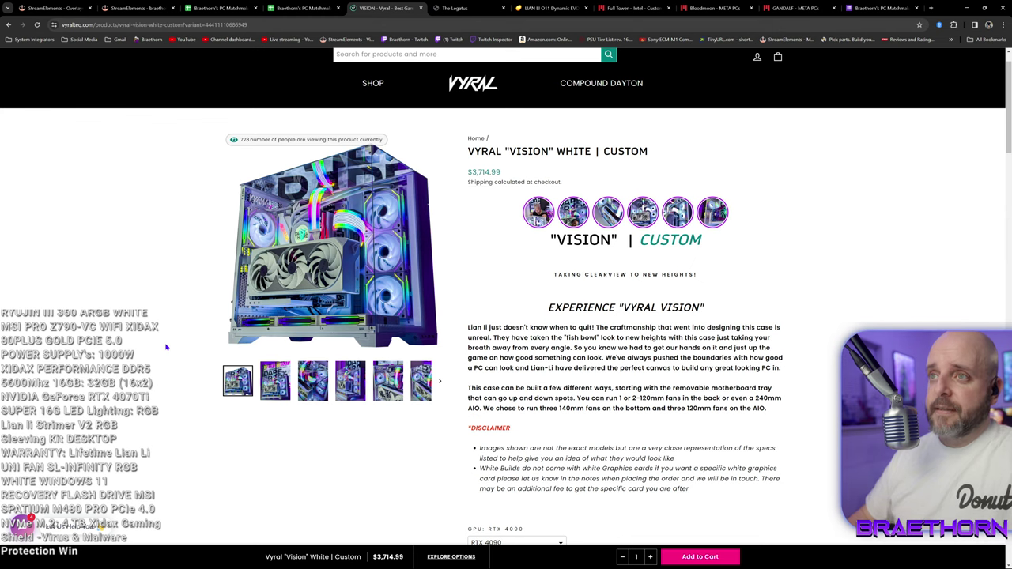
scroll(167, 347, down, 10)
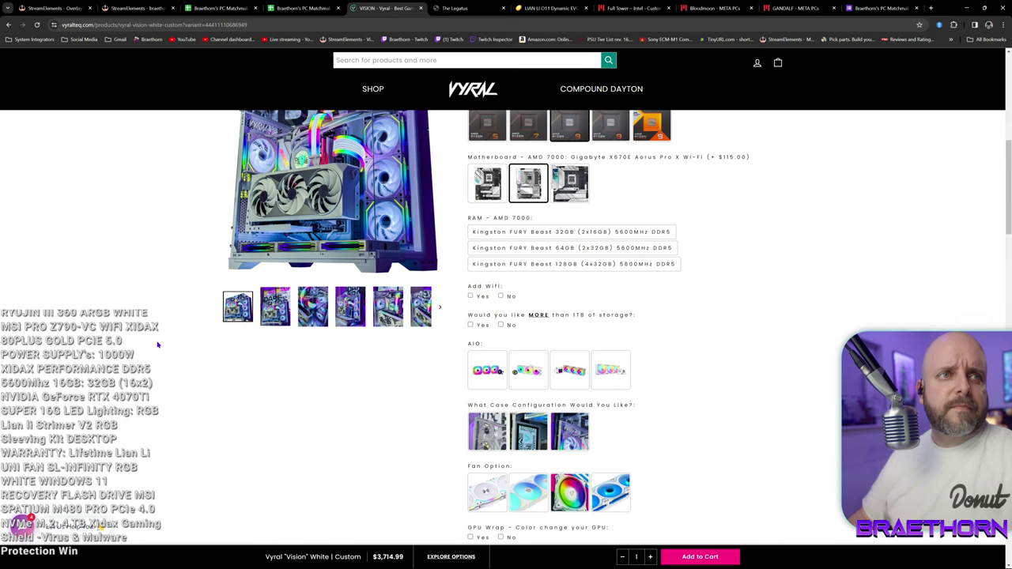
Switch to the form responses sheet, check the $5,500 request's row, and narrow the purpose column.
click(237, 7)
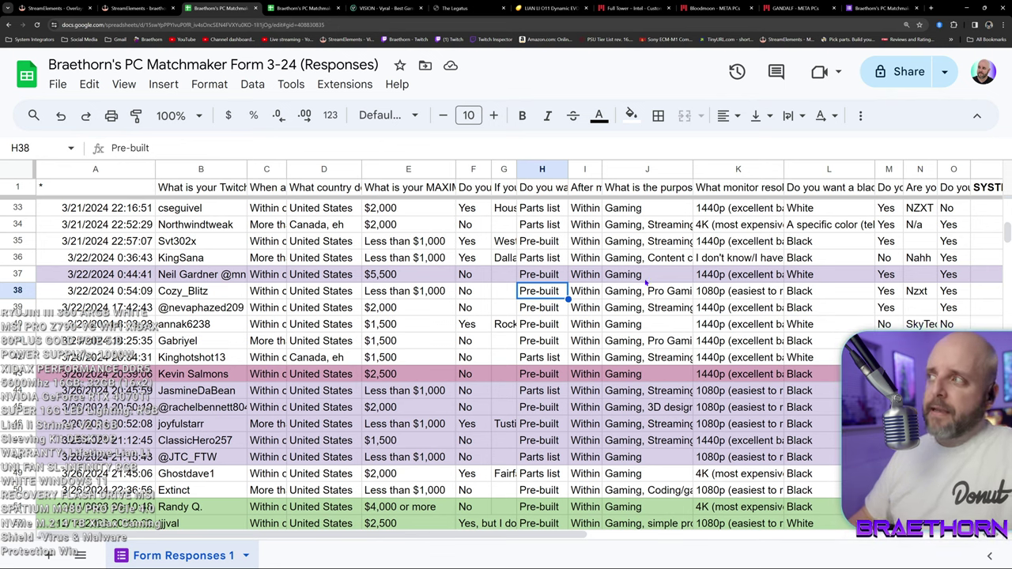
click(952, 277)
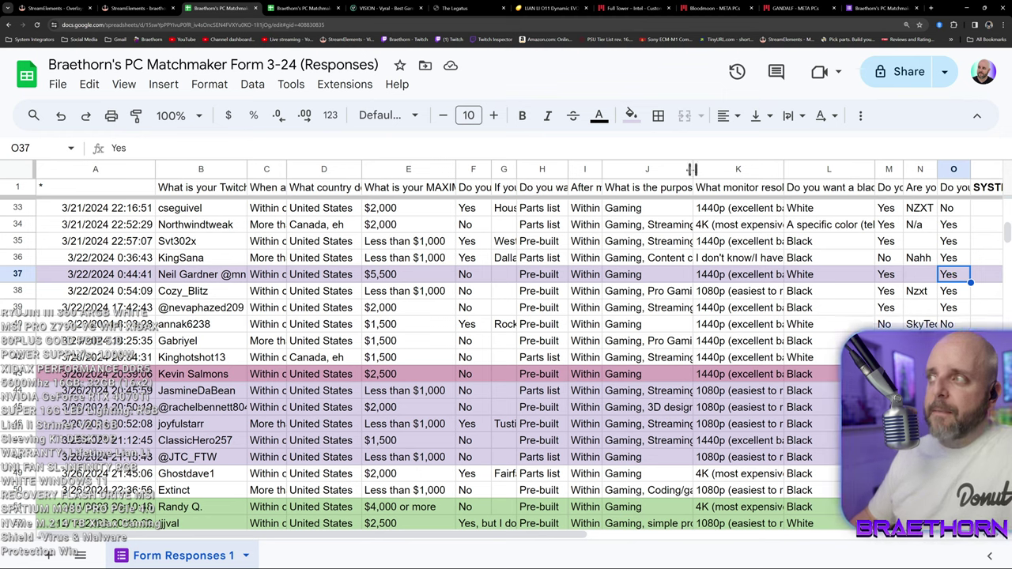
drag(693, 170, 661, 169)
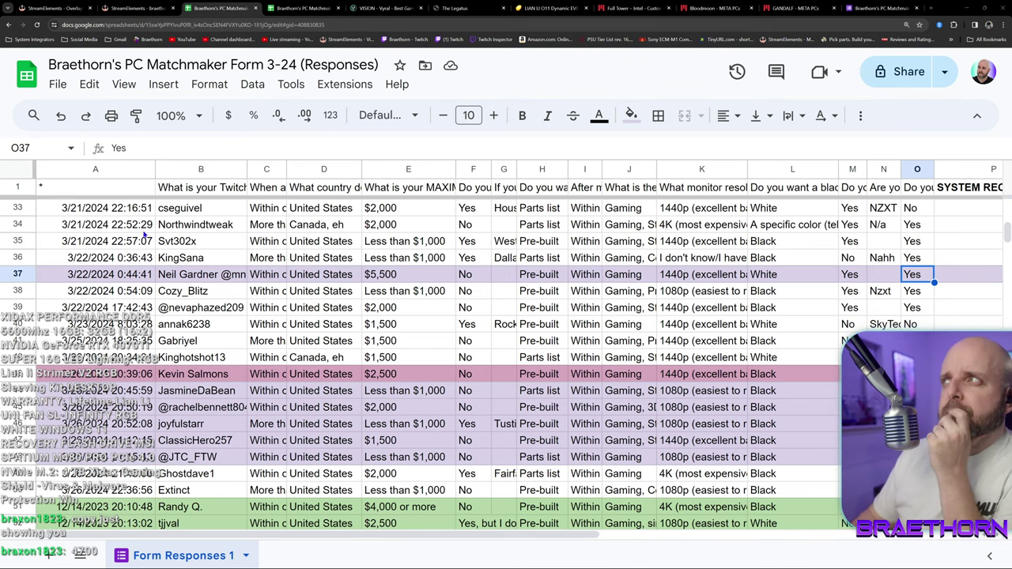
On the Vyral Vision build page, choose Kingston FURY Beast 32GB (2x16GB) 5600MHz DDR5 RAM and set Add Wifi to No.
click(399, 10)
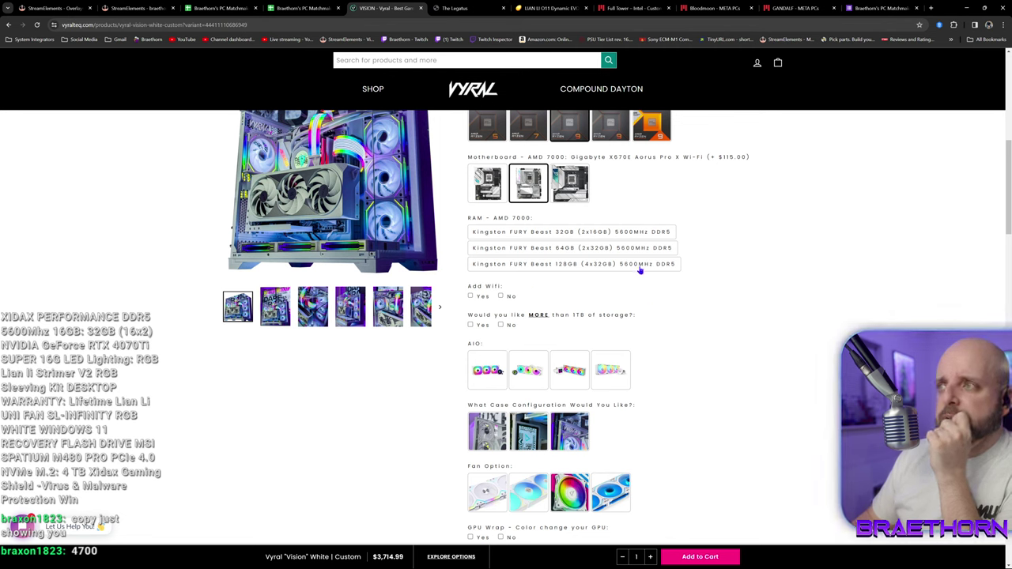
click(611, 234)
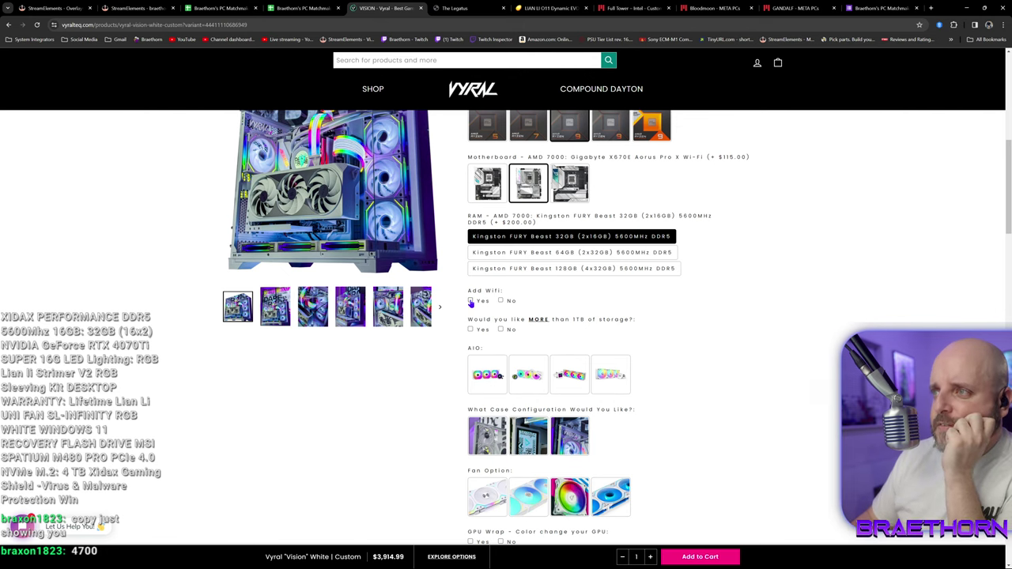
click(222, 8)
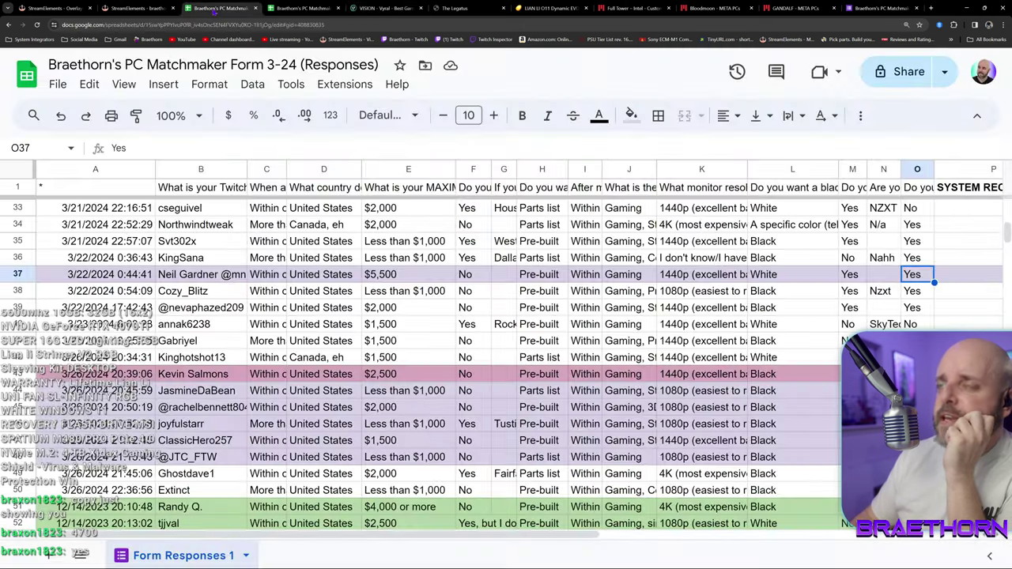
click(386, 8)
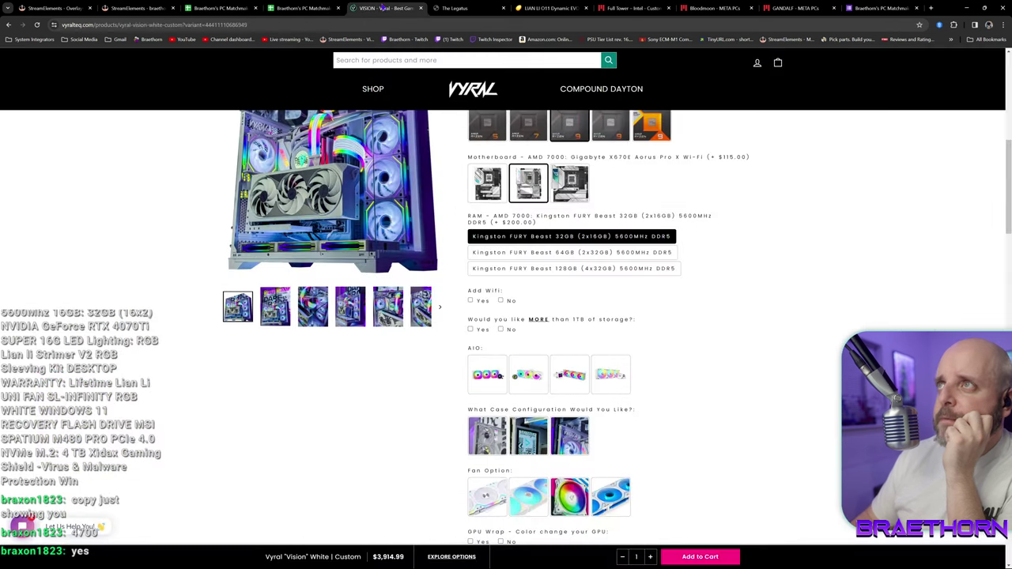
click(470, 301)
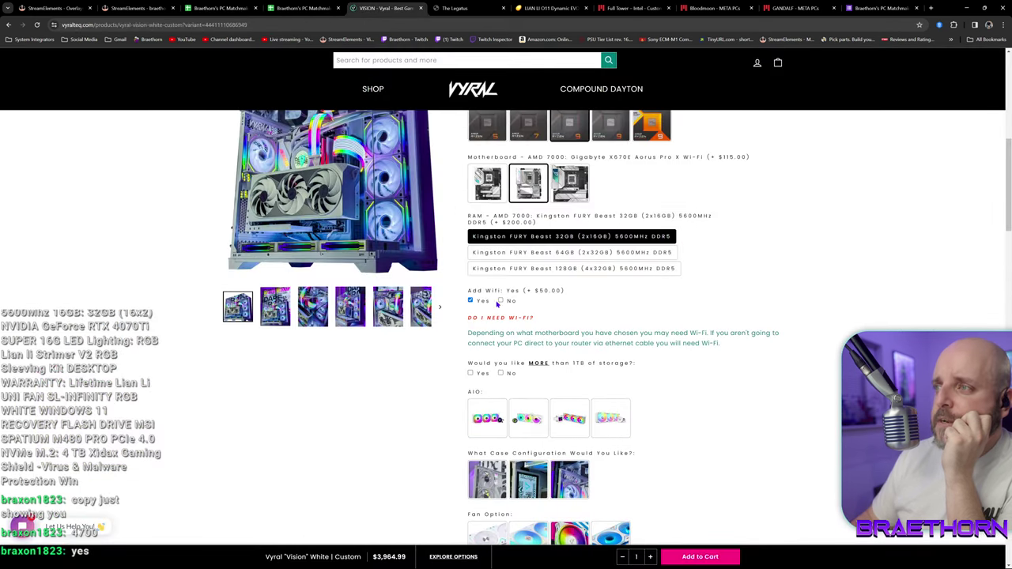
click(500, 302)
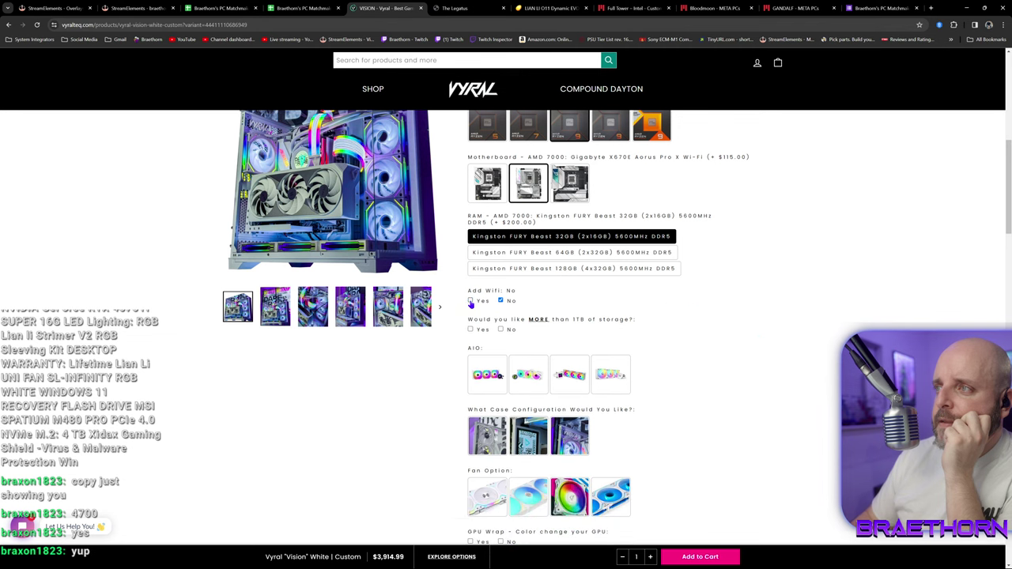
scroll(619, 315, up, 1)
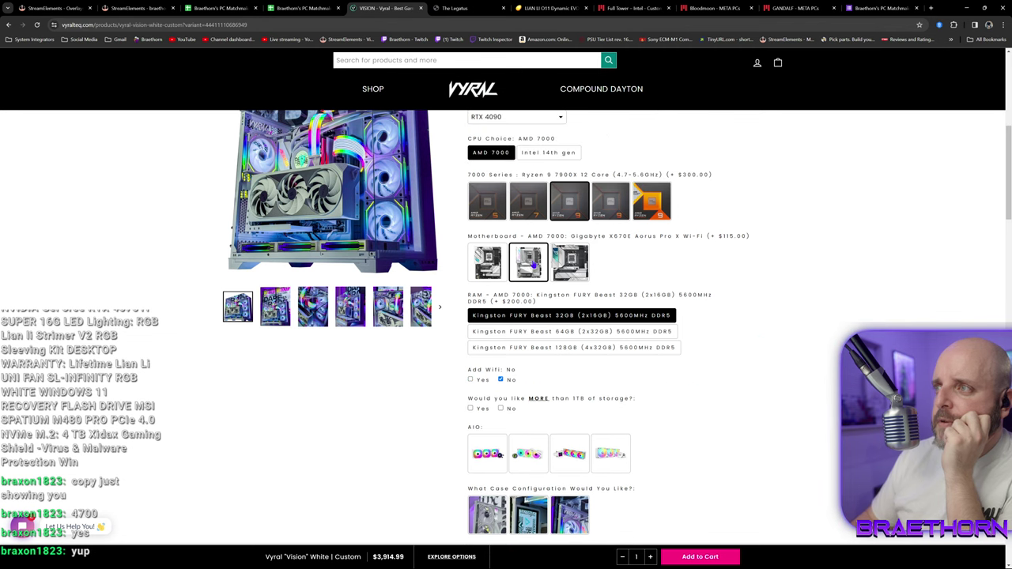
Answer Yes to wanting more than 1TB of storage and review the storage choices and drive speeds.
scroll(704, 359, down, 2)
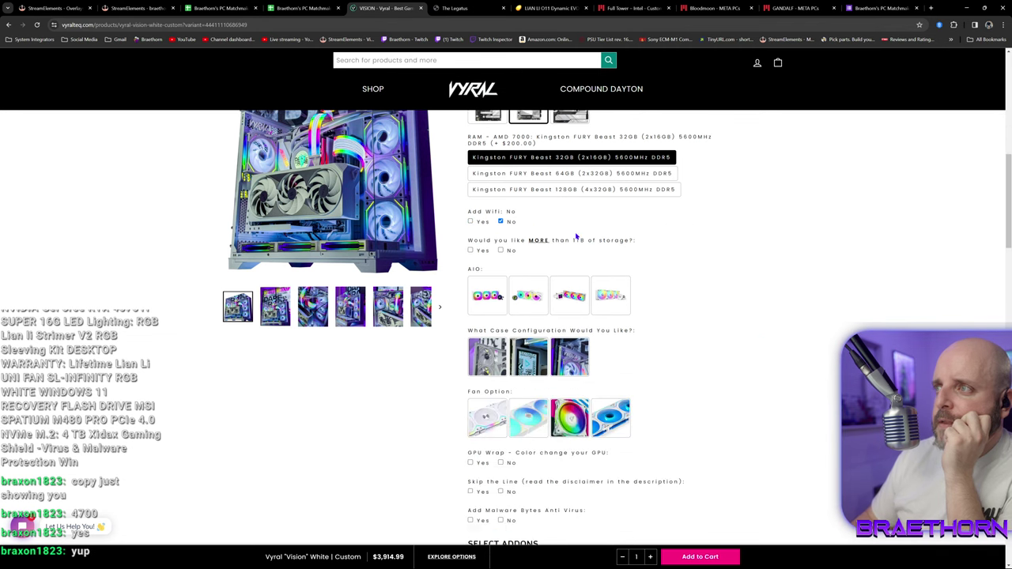
click(470, 250)
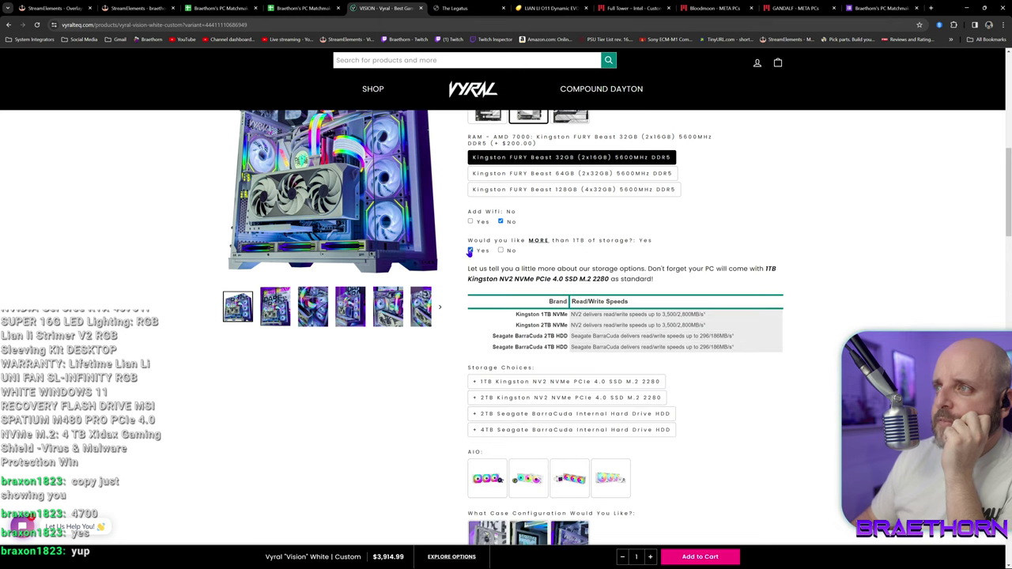
scroll(414, 402, down, 1)
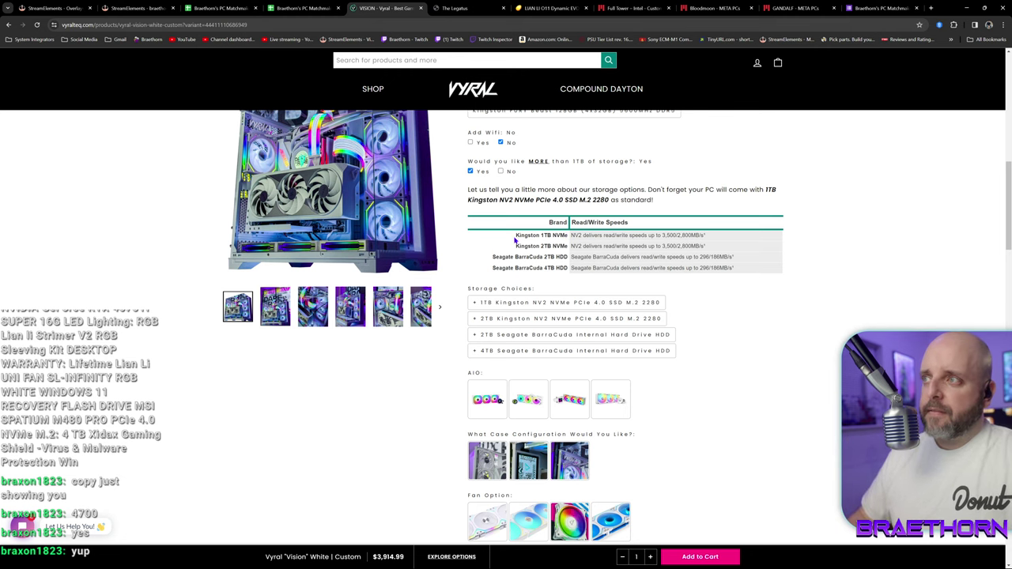
scroll(583, 284, up, 1)
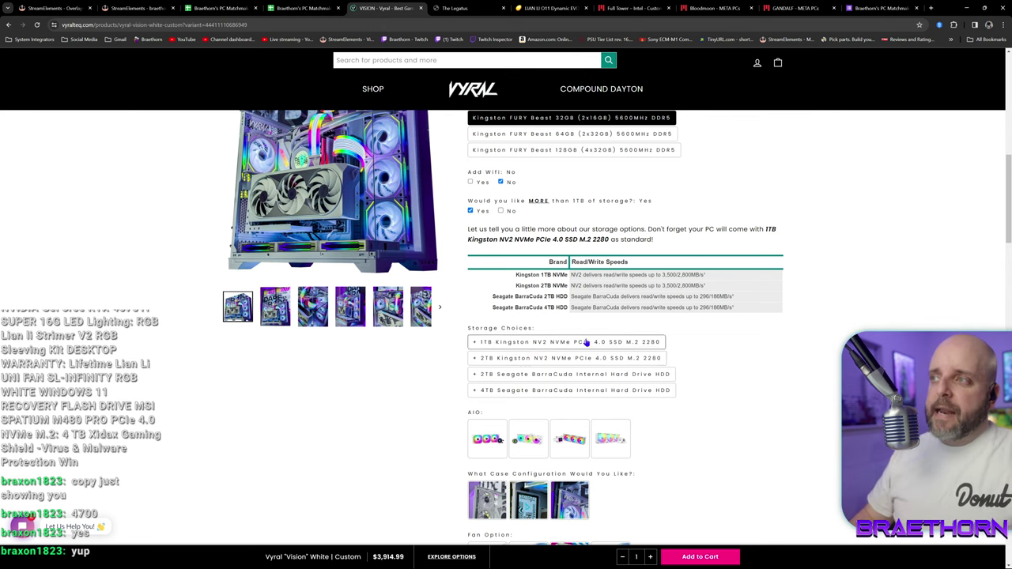
Examine the build's processor, motherboard and RAM selections and its remaining storage, AIO, case configuration and fan options.
scroll(731, 363, up, 3)
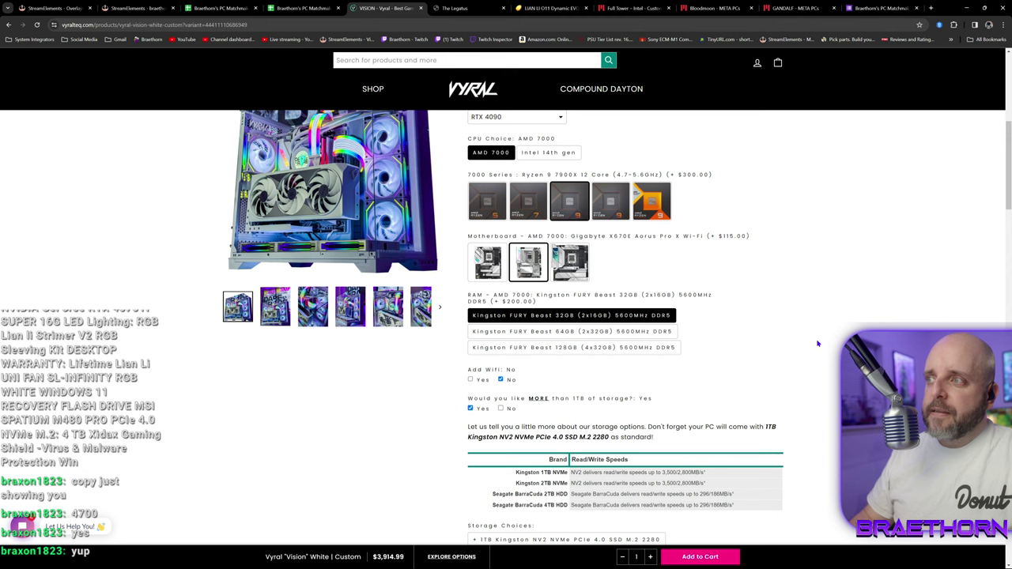
scroll(629, 316, down, 1)
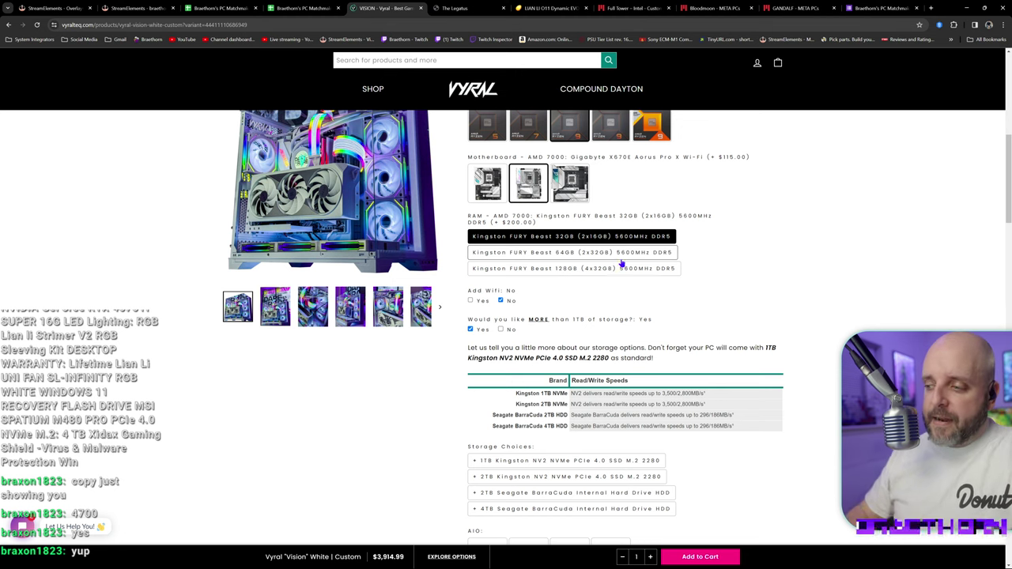
scroll(804, 349, down, 3)
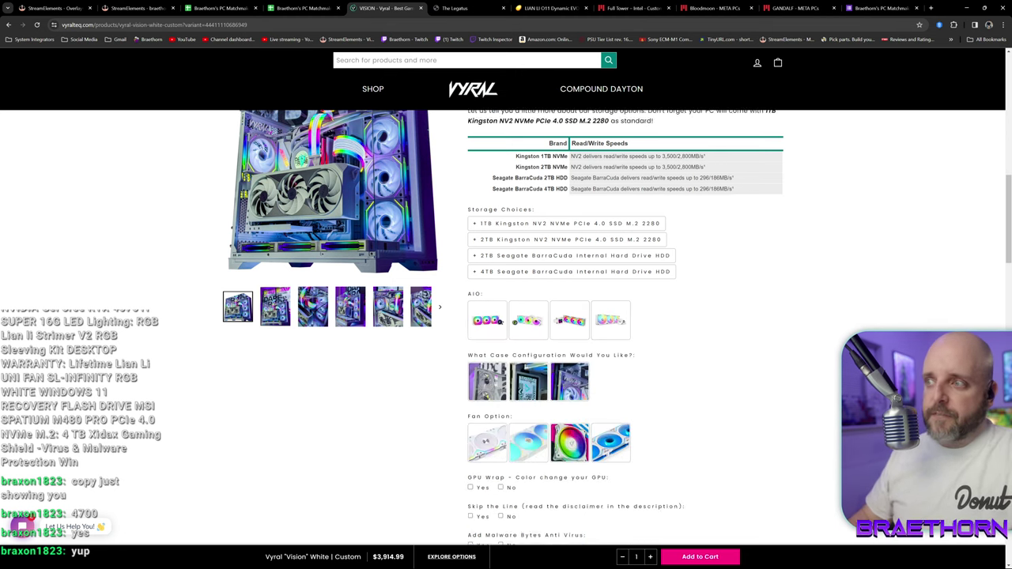
scroll(804, 349, down, 1)
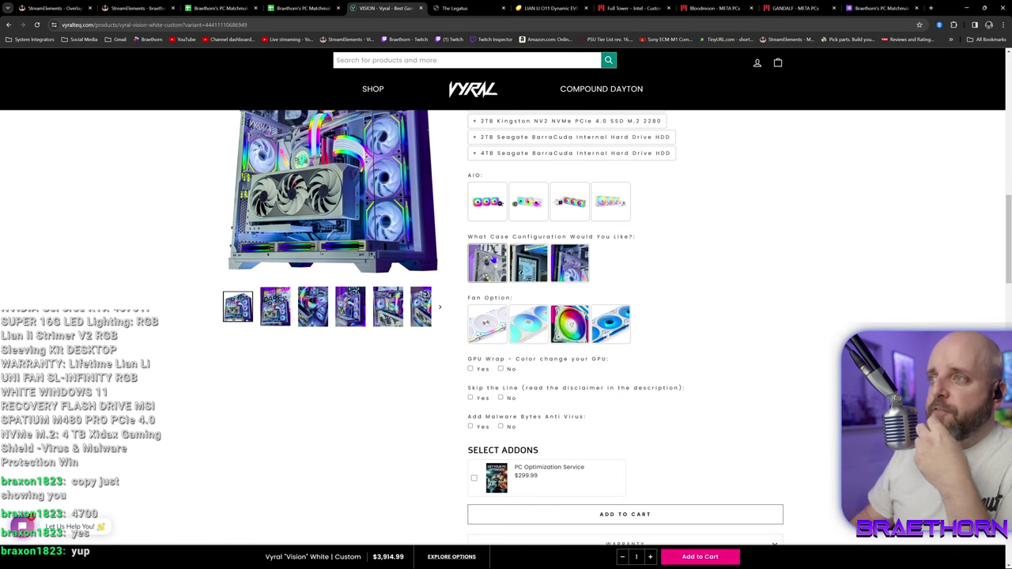
scroll(489, 285, up, 2)
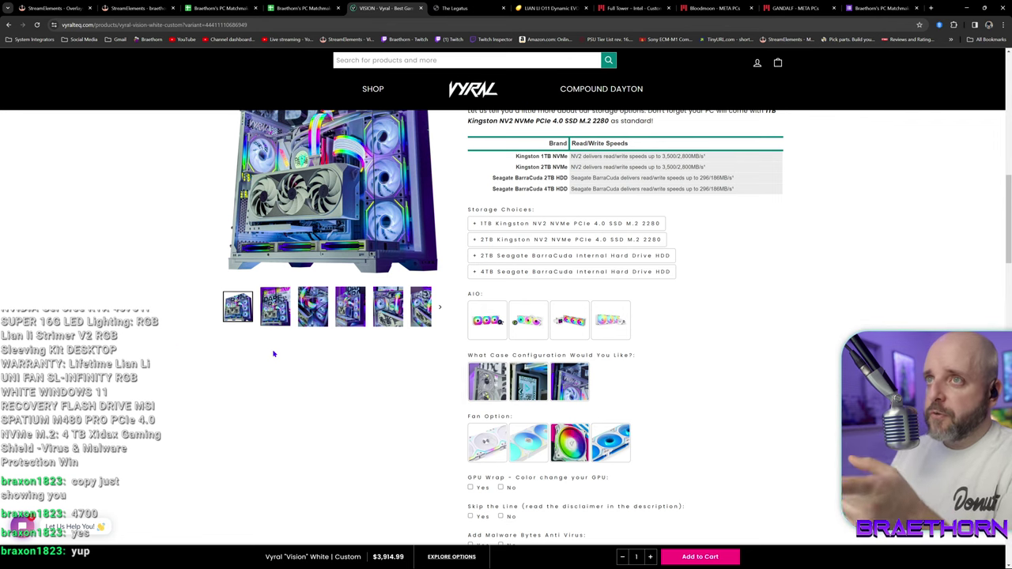
scroll(229, 354, up, 1)
scroll(169, 278, up, 2)
scroll(169, 279, down, 3)
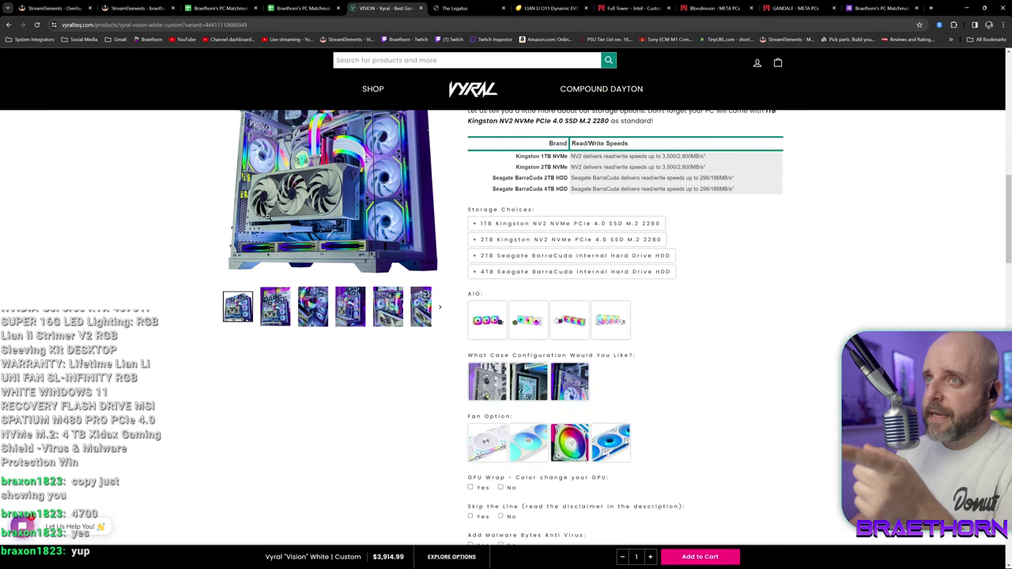
Enlarge the build's main product photo, inspect the case, fans and graphics card, and close the photo.
scroll(189, 388, up, 10)
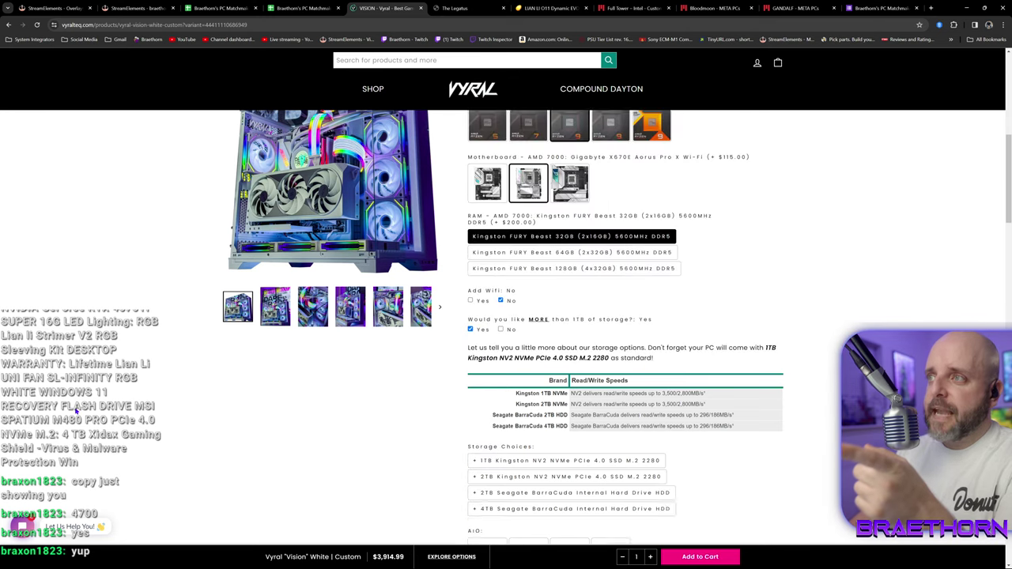
click(339, 274)
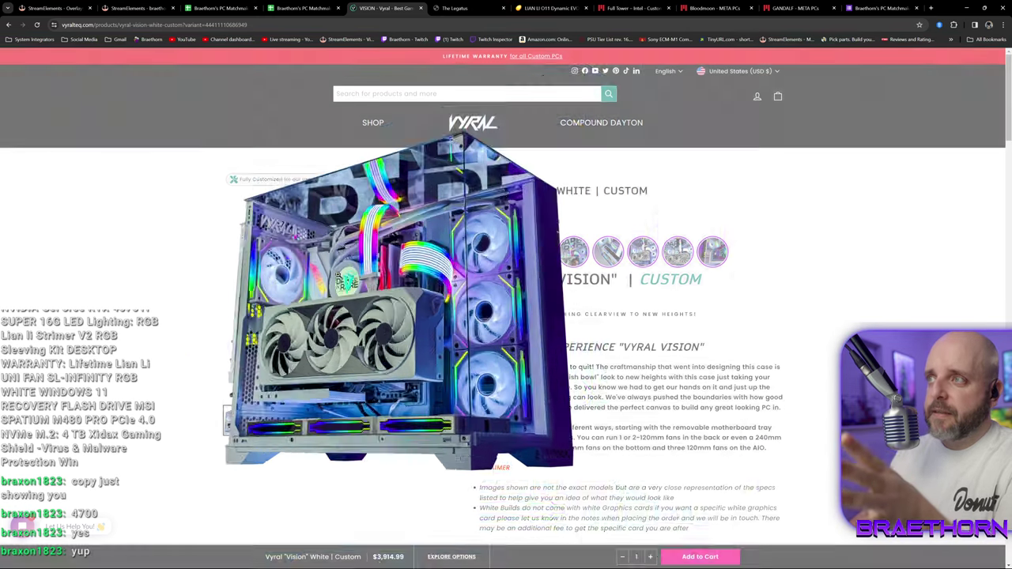
scroll(338, 275, down, 1)
scroll(348, 221, up, 1)
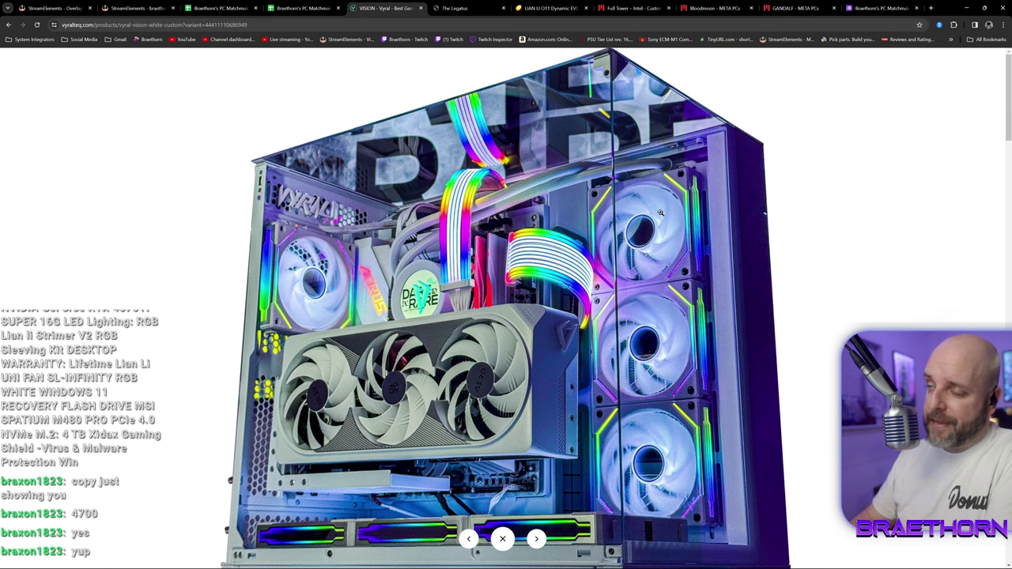
scroll(661, 213, down, 1)
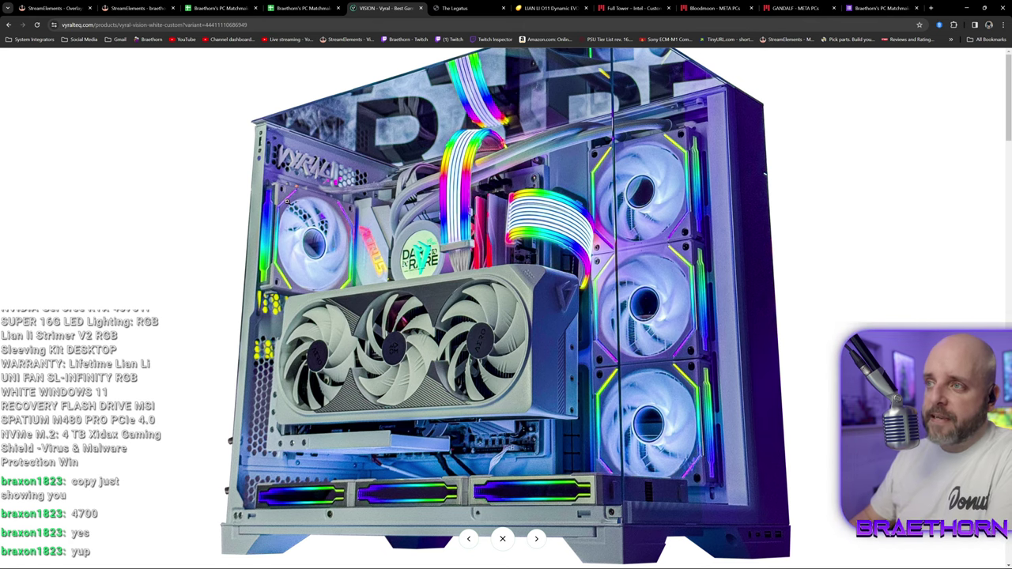
click(828, 125)
Set the build's fan option to SL-Infinity120.
scroll(443, 209, down, 10)
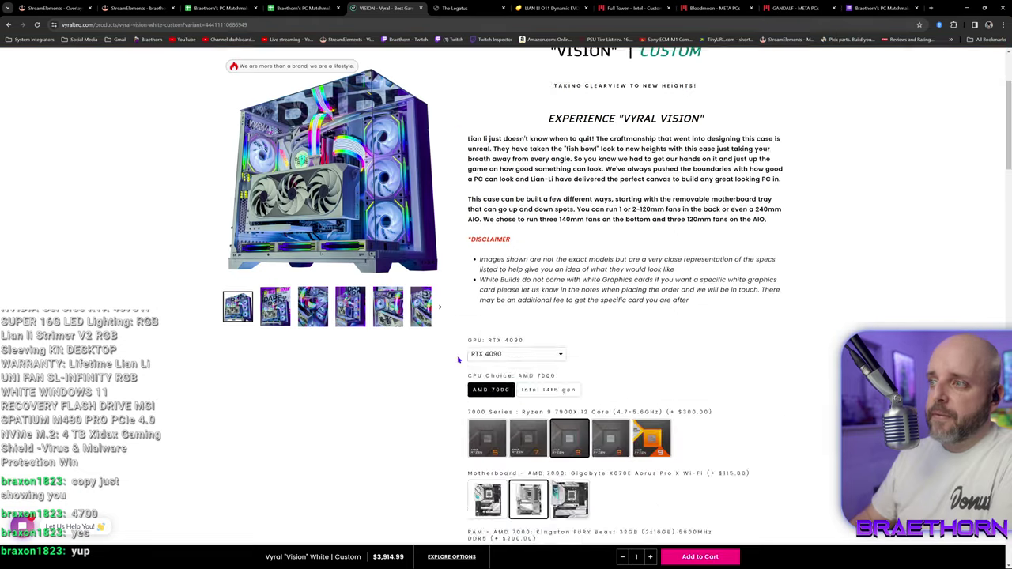
scroll(458, 360, down, 2)
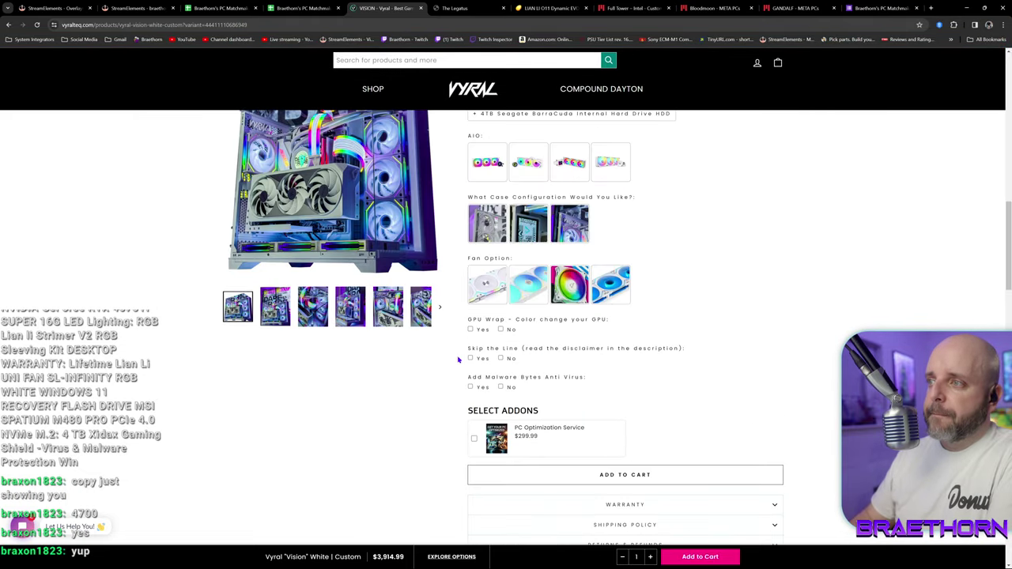
scroll(458, 360, up, 1)
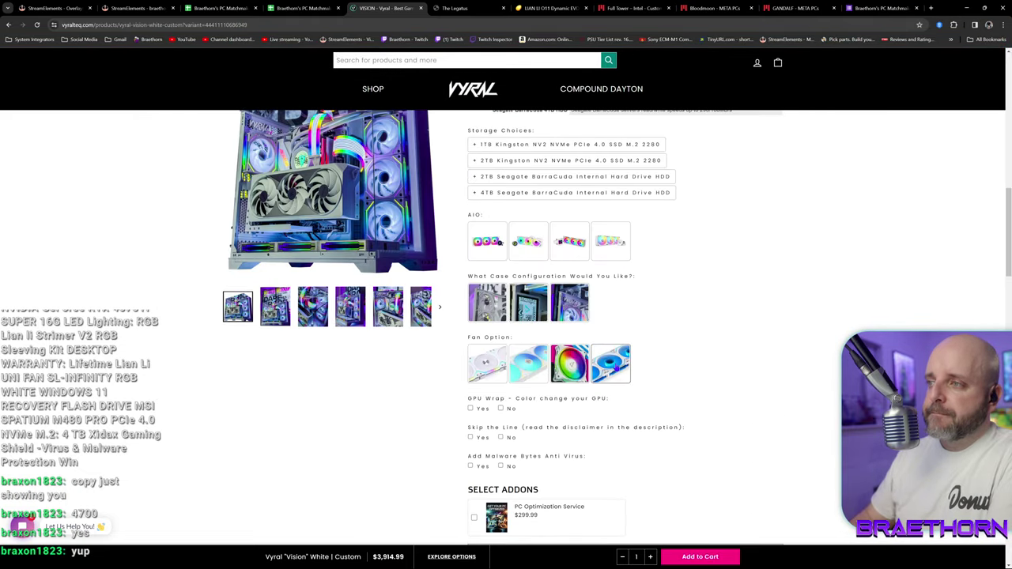
click(611, 366)
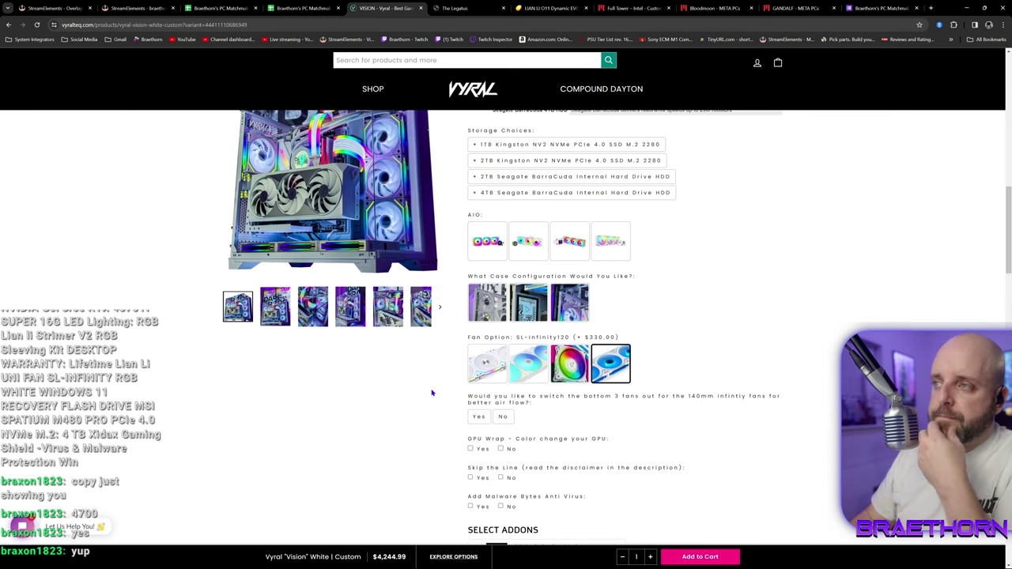
Compare the Lian Li Galahad II Trinity 360 AIO and select the Thermalright Frozen Notte 360.
scroll(429, 394, up, 1)
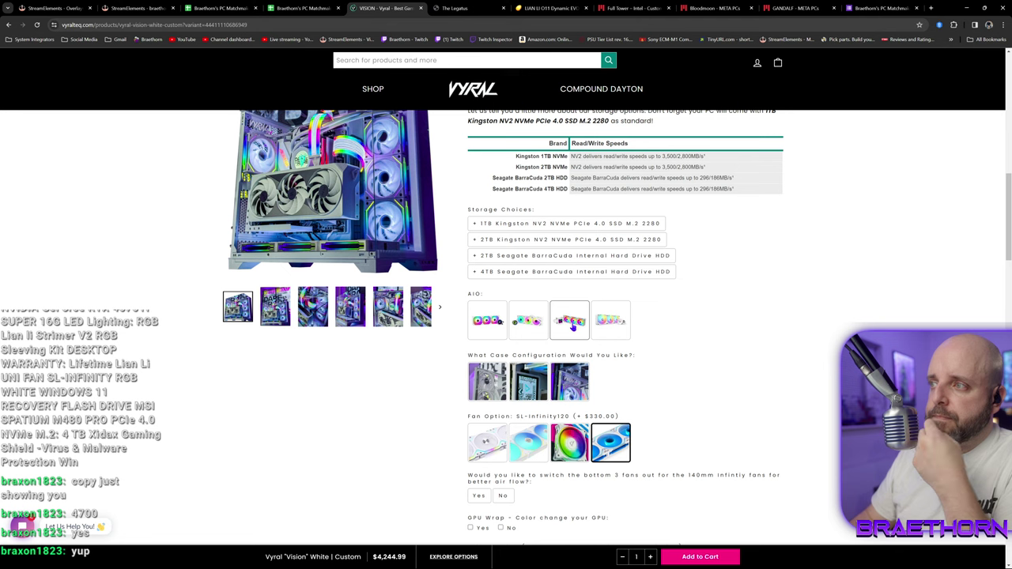
click(528, 328)
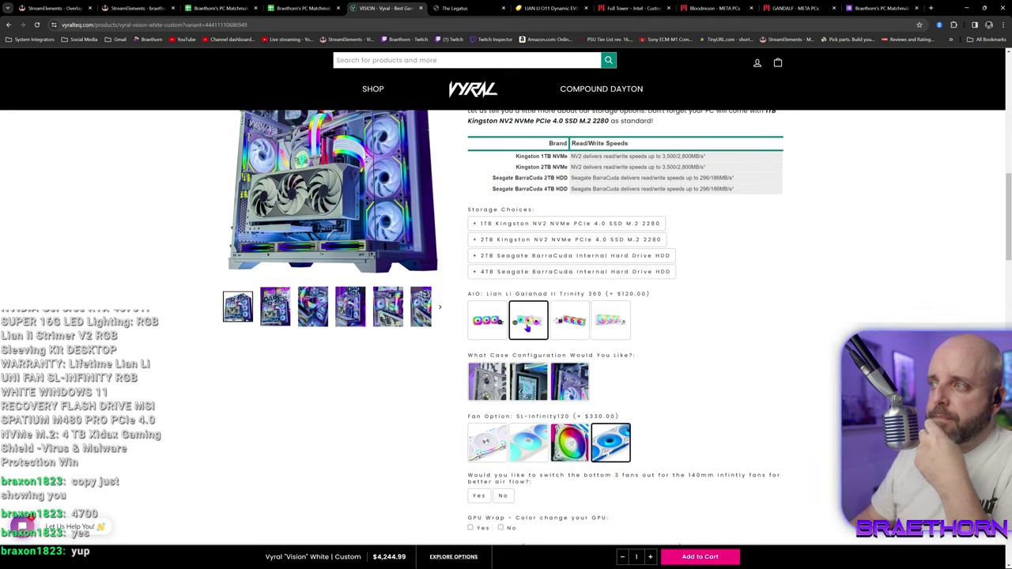
click(484, 323)
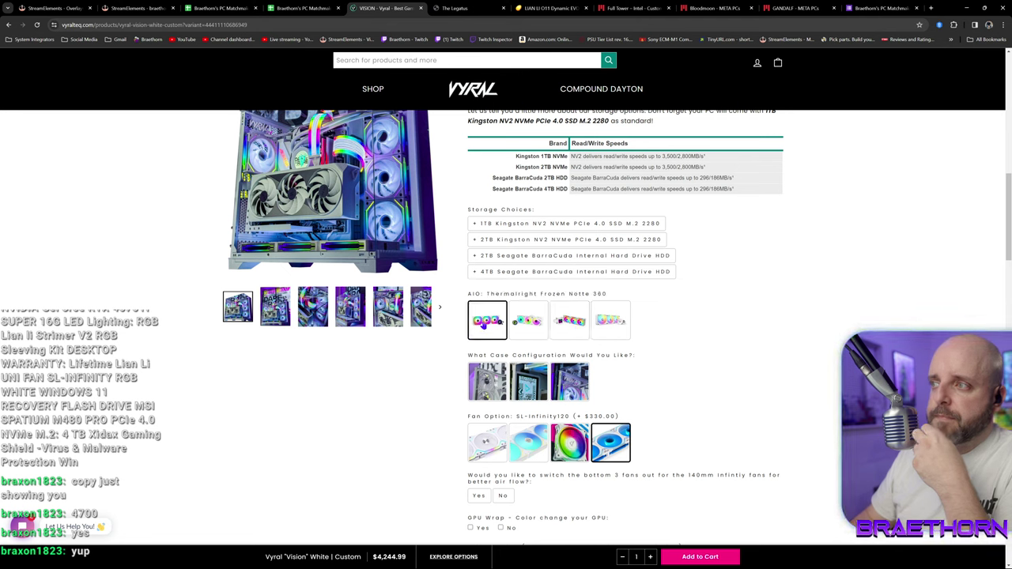
Set the AIO to Lian Li Galahad II Trinity 360 and add the 2TB Kingston NV2 NVMe PCIe 4.0 SSD.
click(524, 325)
scroll(672, 360, up, 1)
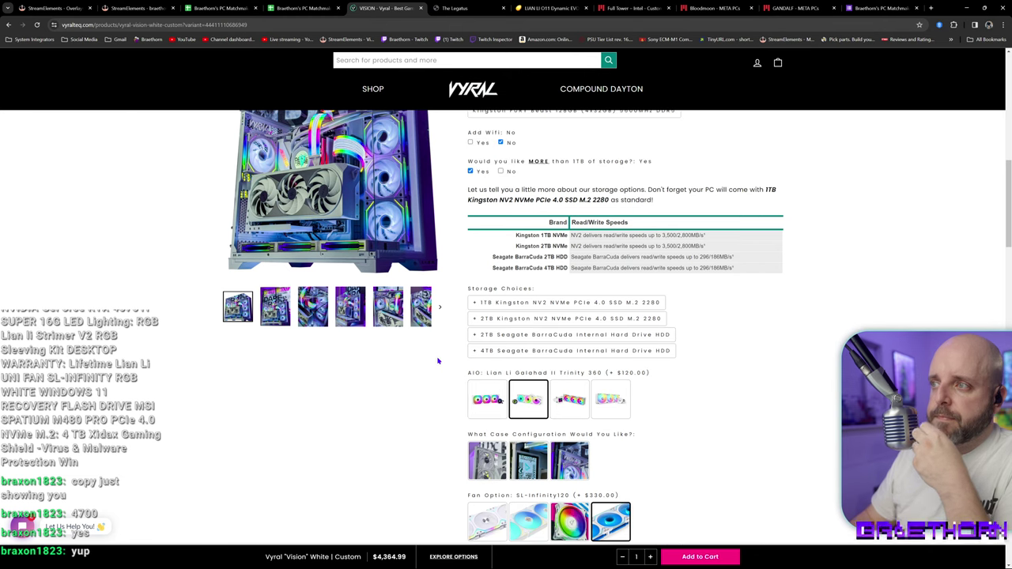
click(509, 319)
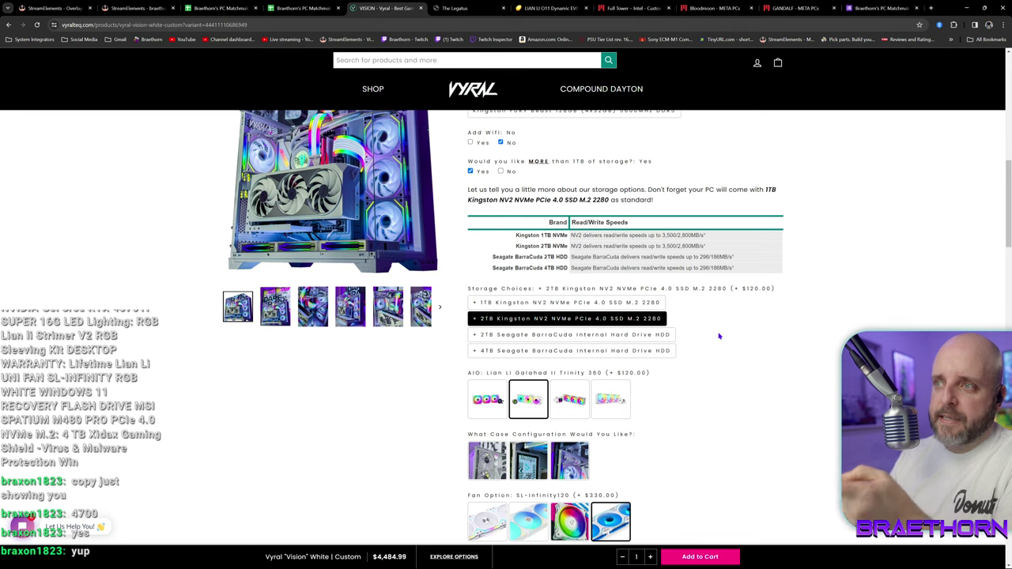
Examine the build's fan, GPU wrap and add-on options, its selected components, and the white graphics card disclaimer.
scroll(719, 336, down, 5)
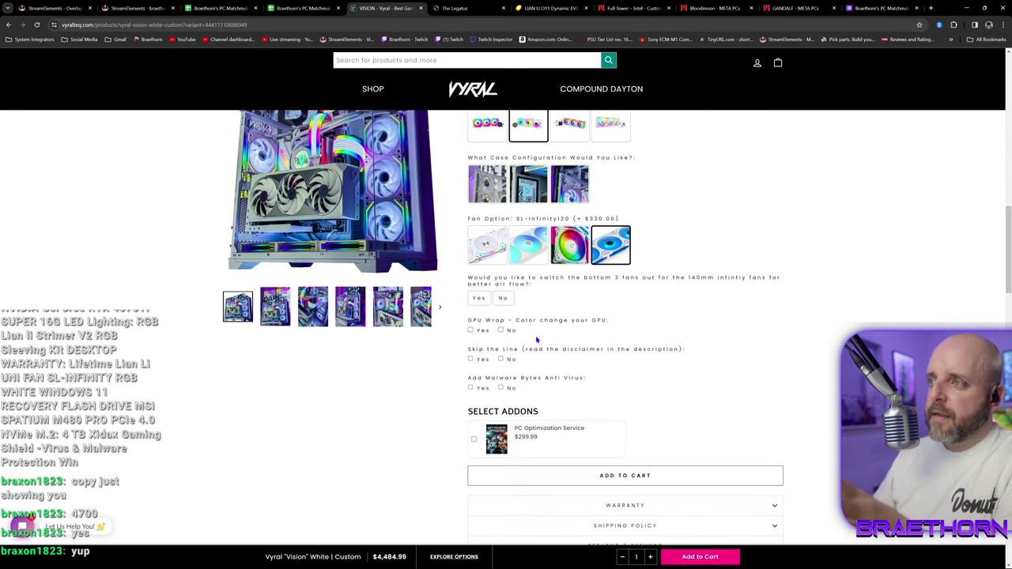
scroll(536, 339, up, 1)
scroll(709, 400, up, 15)
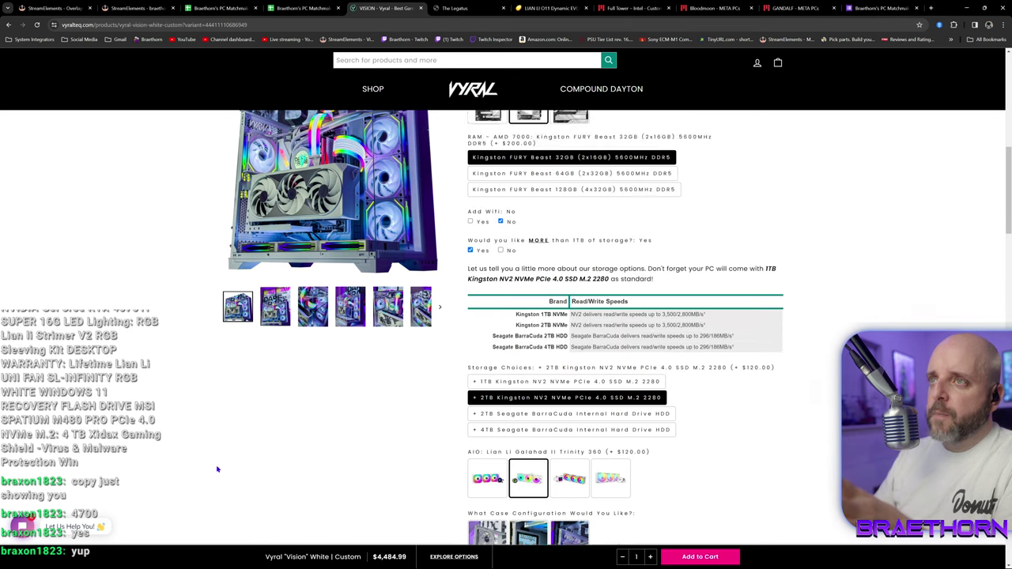
scroll(192, 429, down, 10)
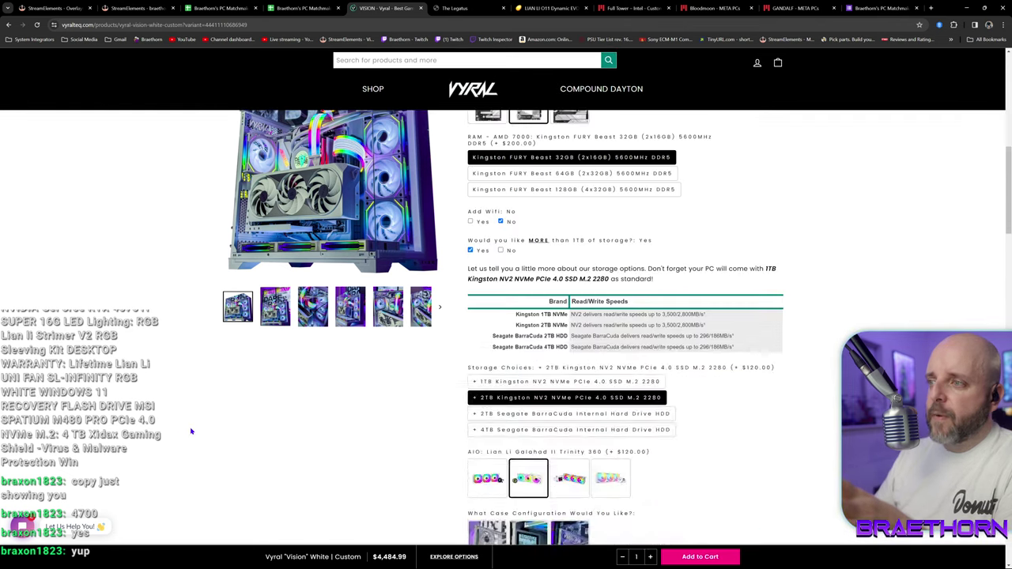
scroll(193, 431, up, 10)
scroll(193, 431, down, 2)
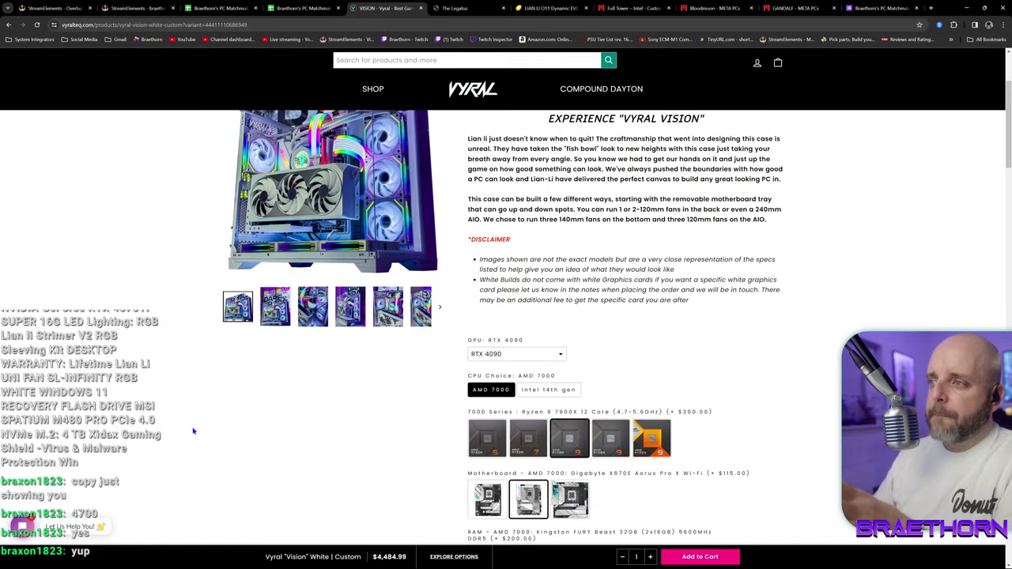
scroll(192, 431, up, 4)
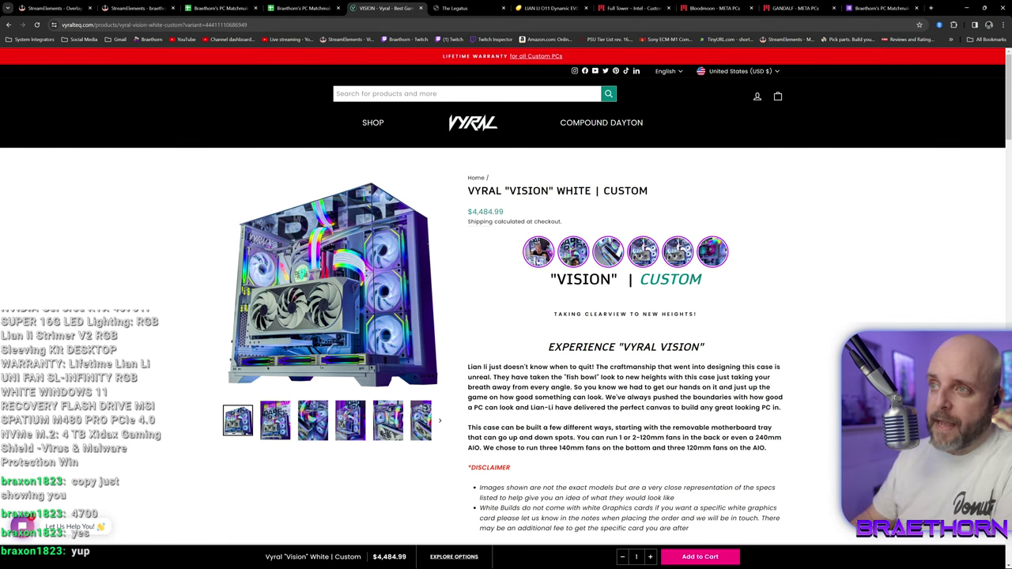
Enable the GPU wrap color change and choose the White - Gator wrap.
scroll(624, 317, down, 10)
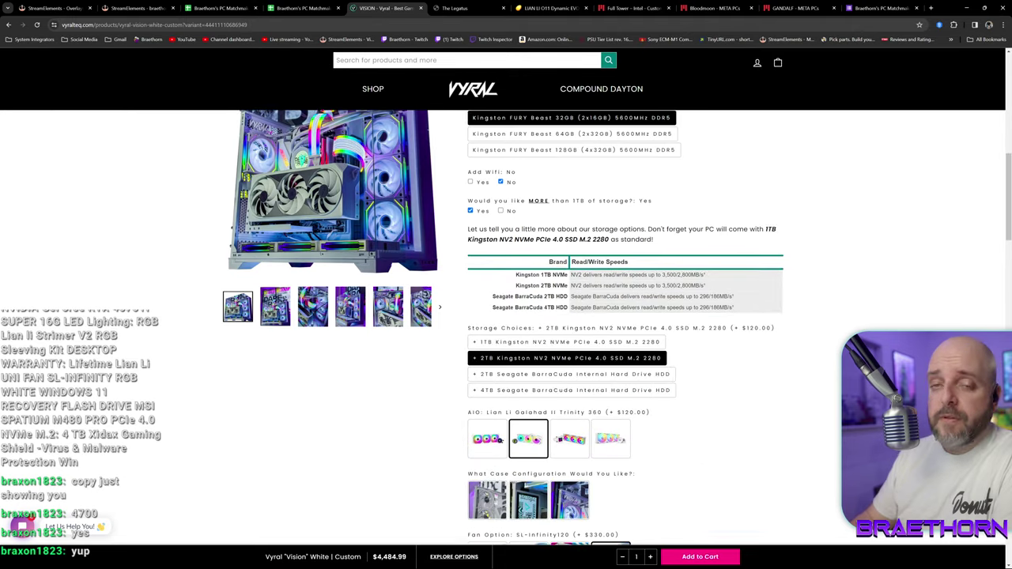
scroll(625, 316, down, 3)
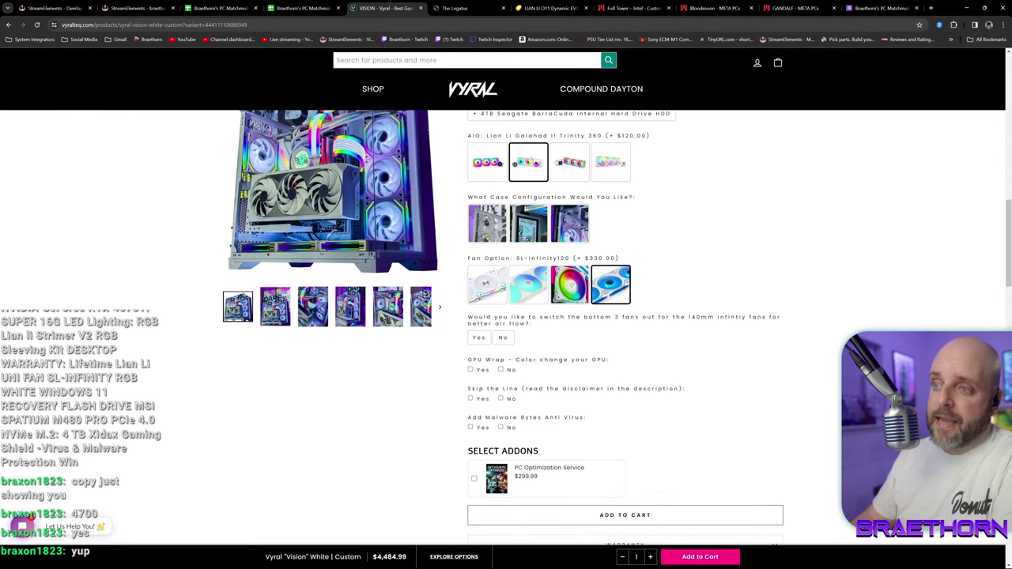
scroll(625, 316, down, 1)
click(471, 330)
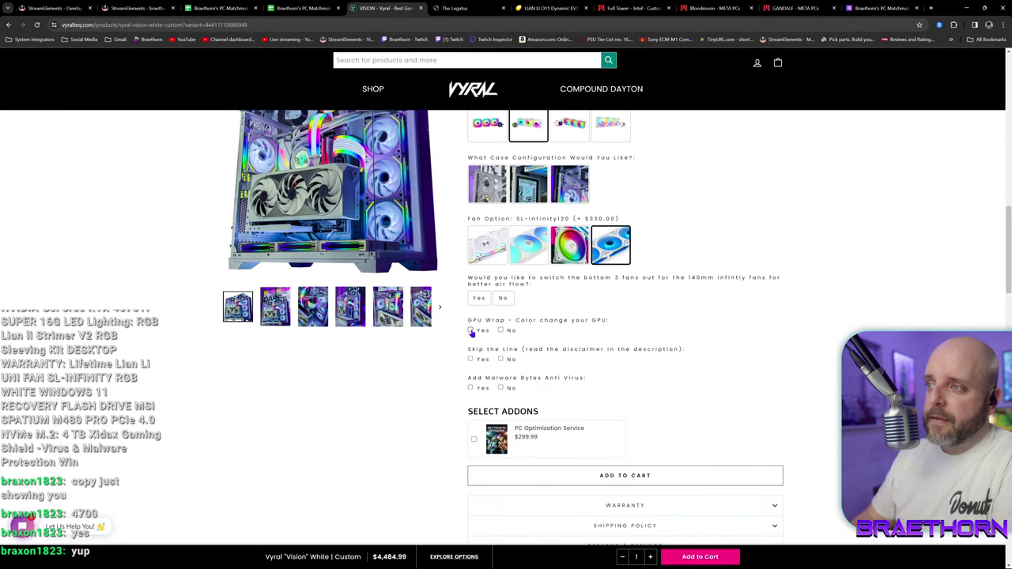
scroll(779, 340, down, 3)
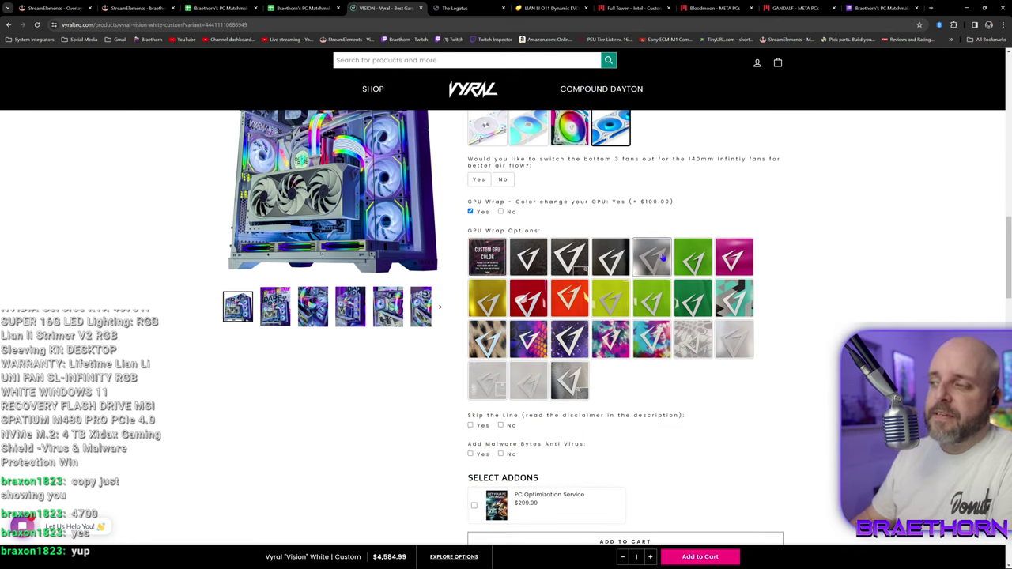
click(489, 394)
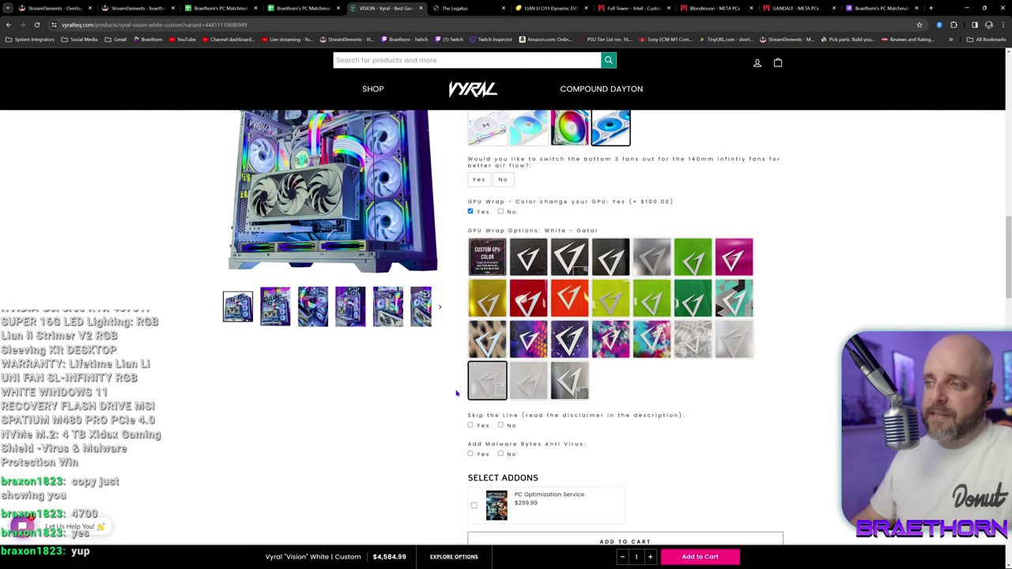
Compare the White - Matte and Chrome - Matte GPU wraps at a larger size and select Pearl - Matte.
key(ctrl+plus)
key(ctrl+plus)
key(ctrl+plus)
key(ctrl+plus)
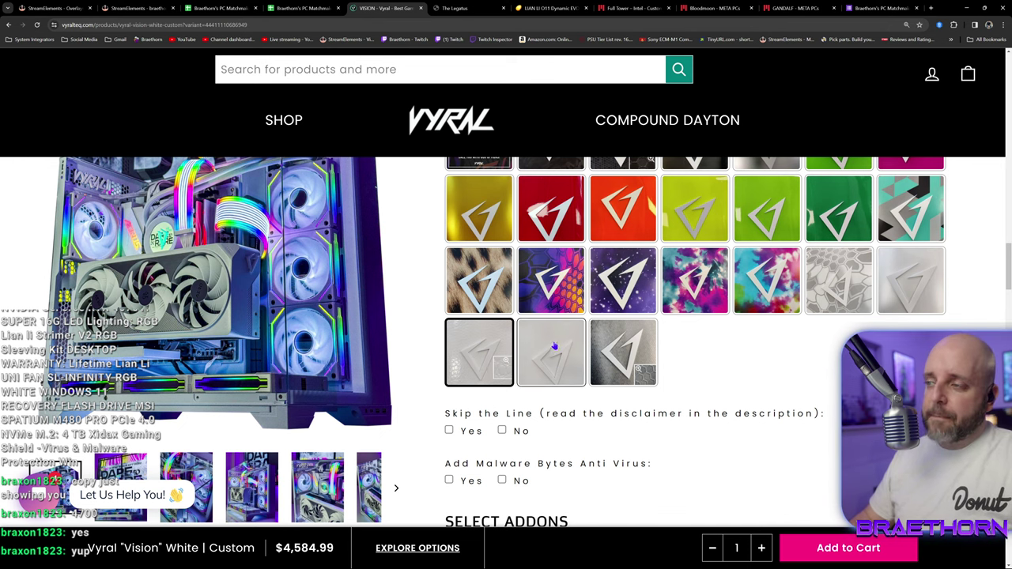
click(553, 372)
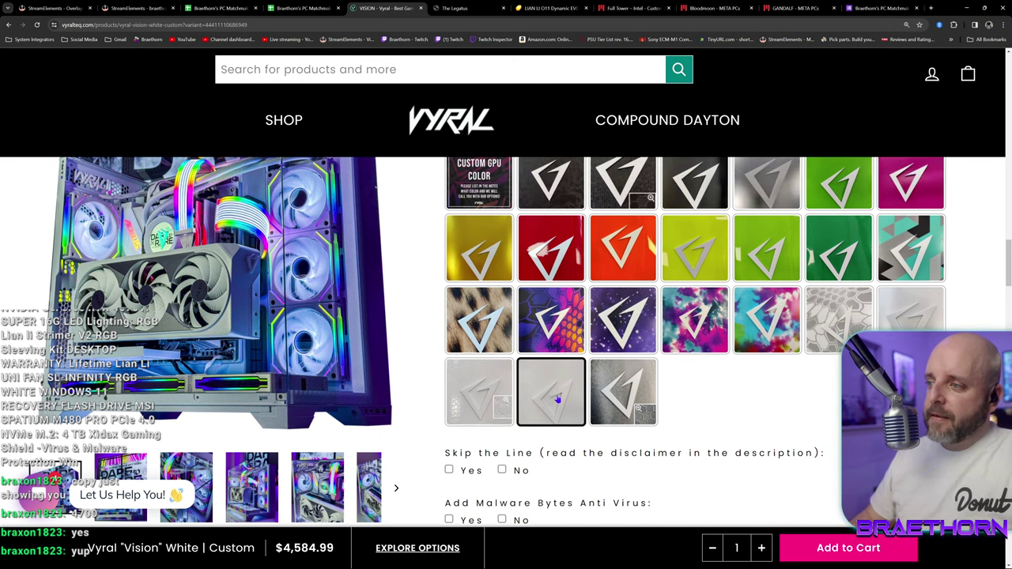
scroll(557, 400, up, 3)
scroll(612, 332, down, 3)
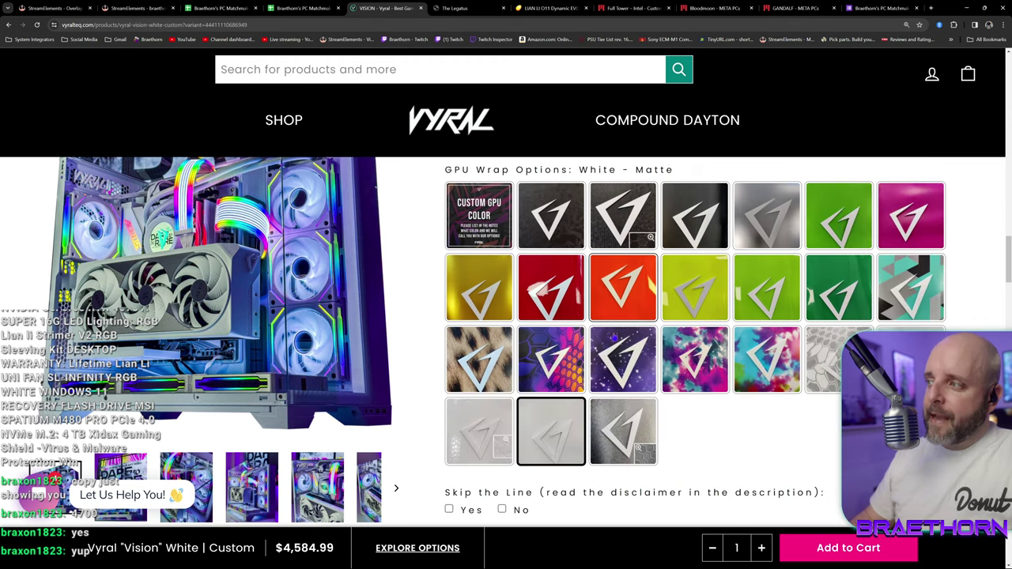
click(767, 216)
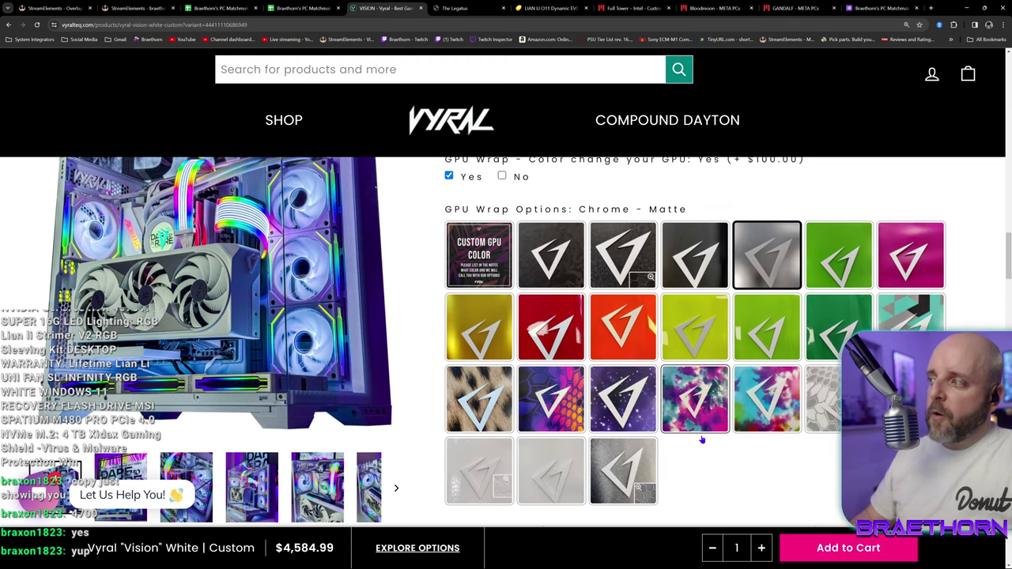
click(761, 427)
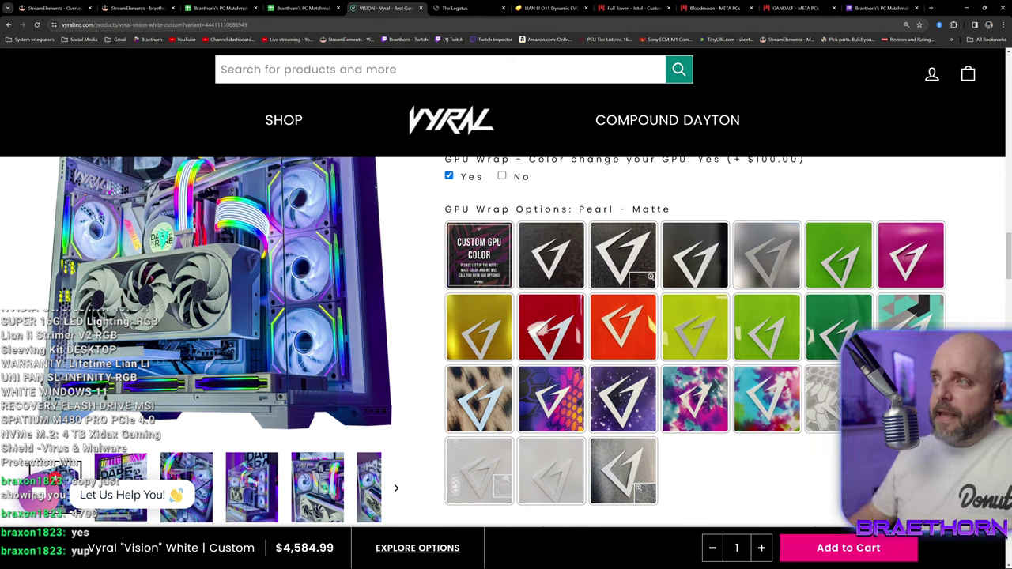
scroll(719, 266, up, 1)
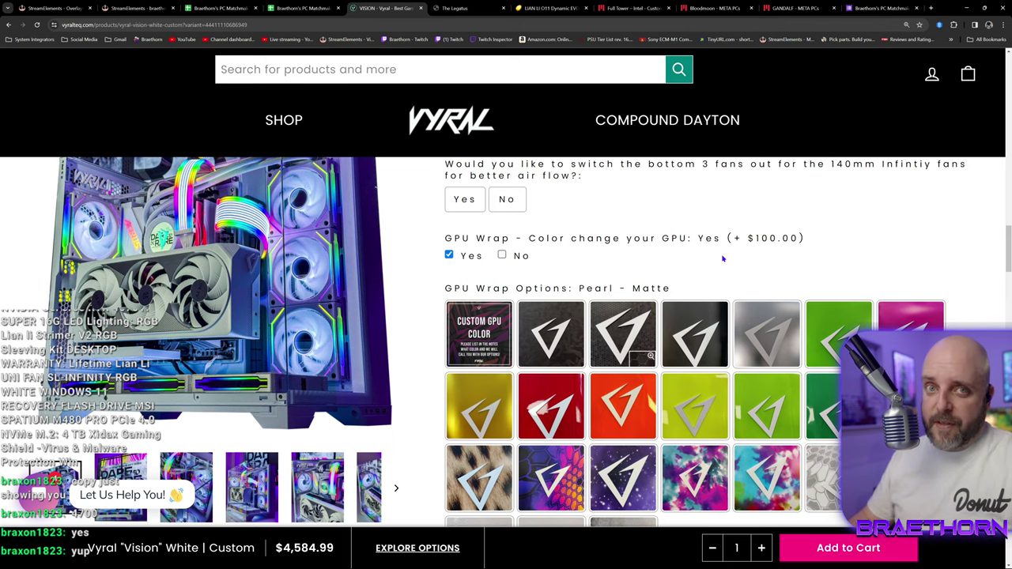
key(ctrl+minus)
key(ctrl+minus)
key(ctrl+minus)
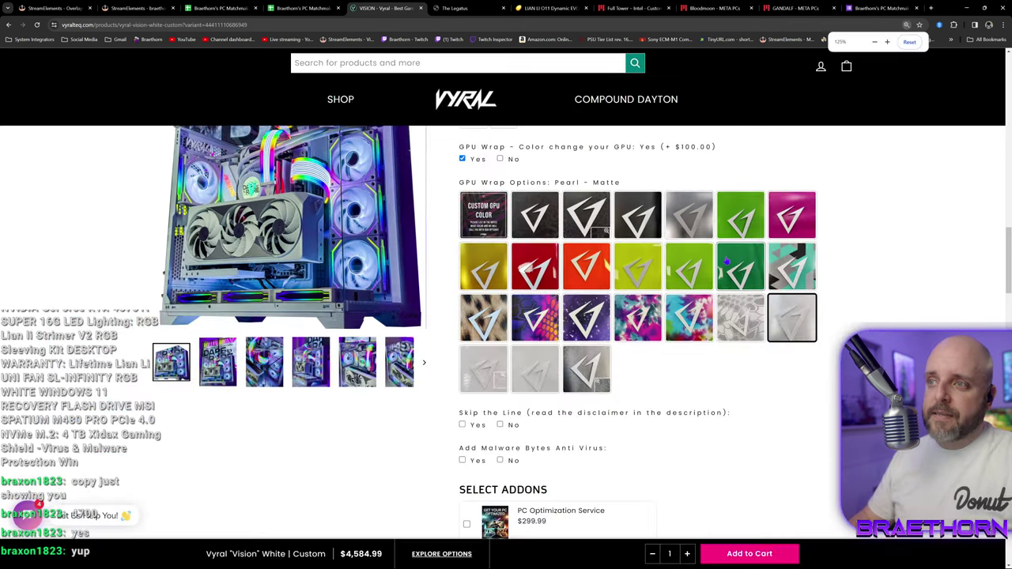
Examine the available add-ons and the build's GPU, processor, motherboard, RAM, storage, AIO and fan selections.
scroll(719, 364, down, 2)
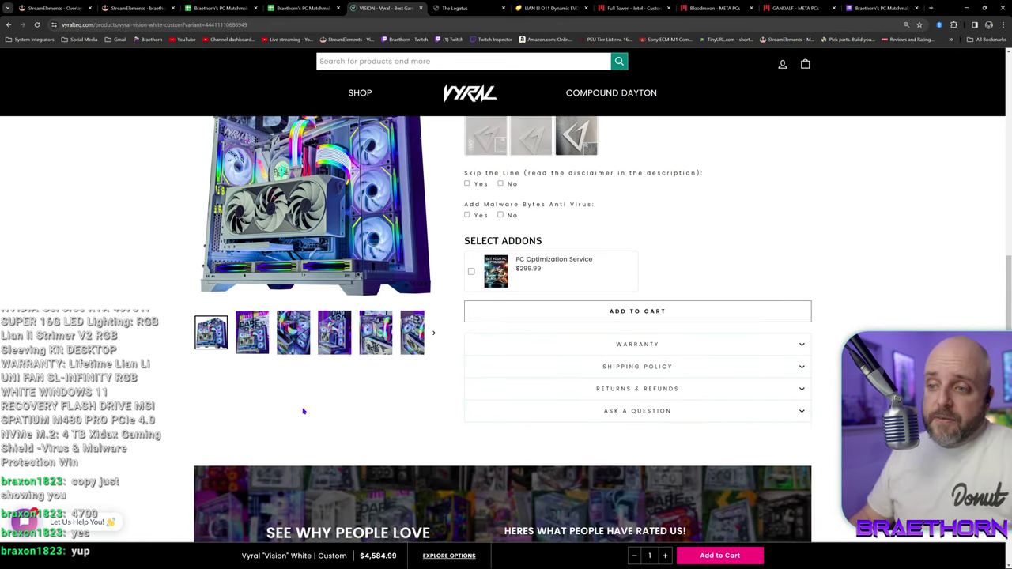
scroll(622, 409, up, 15)
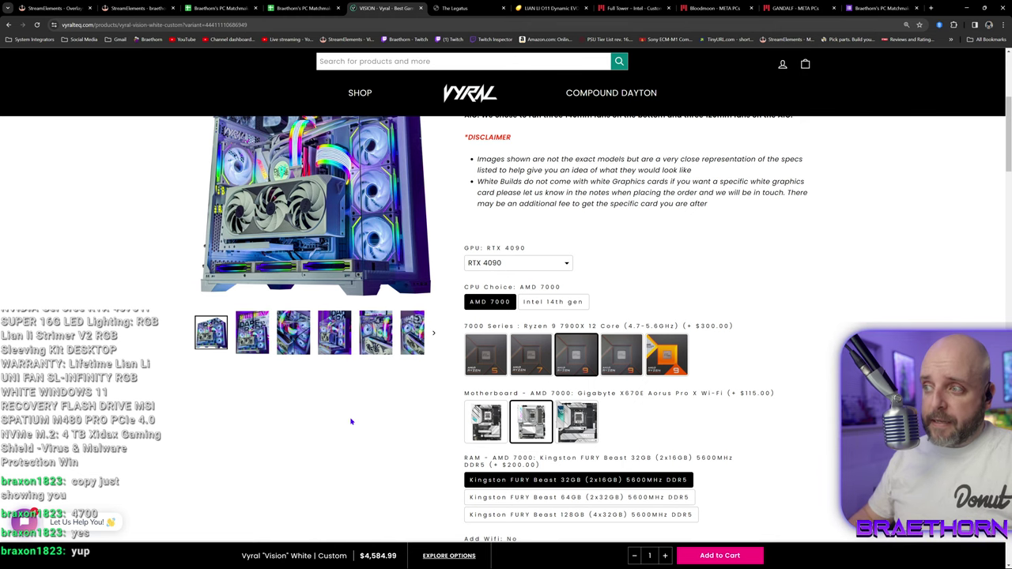
scroll(413, 386, down, 2)
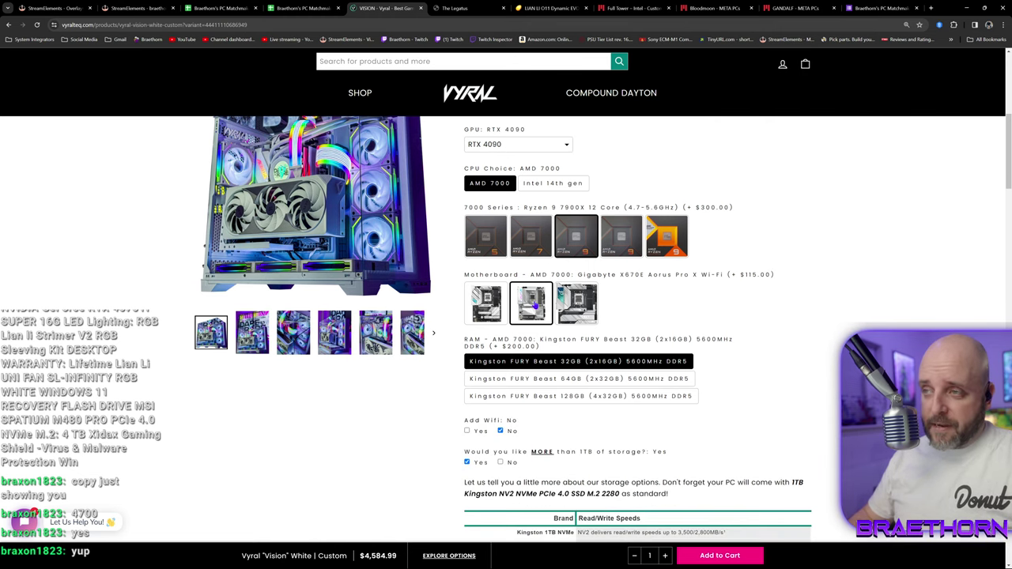
scroll(422, 336, up, 2)
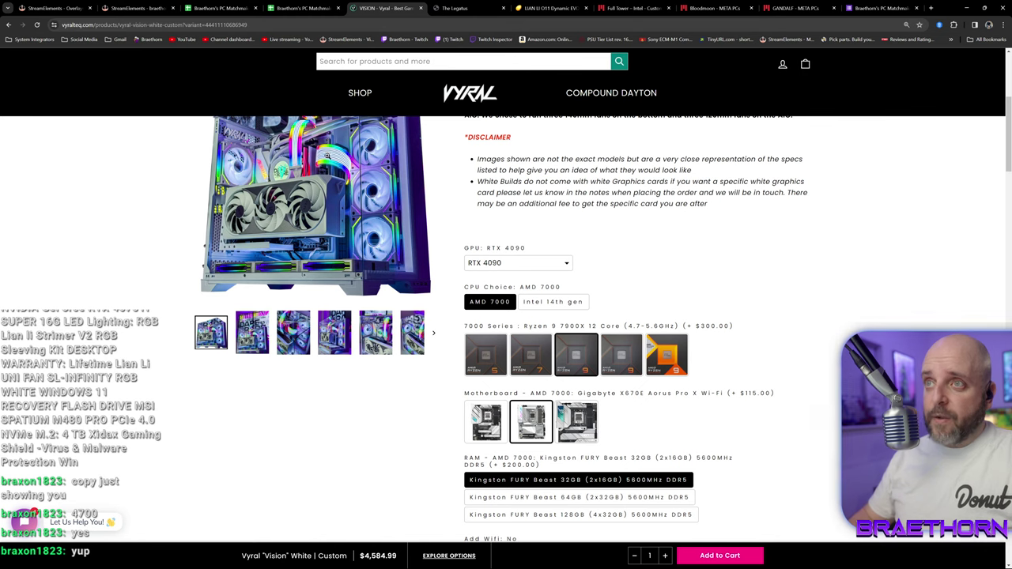
scroll(353, 418, down, 3)
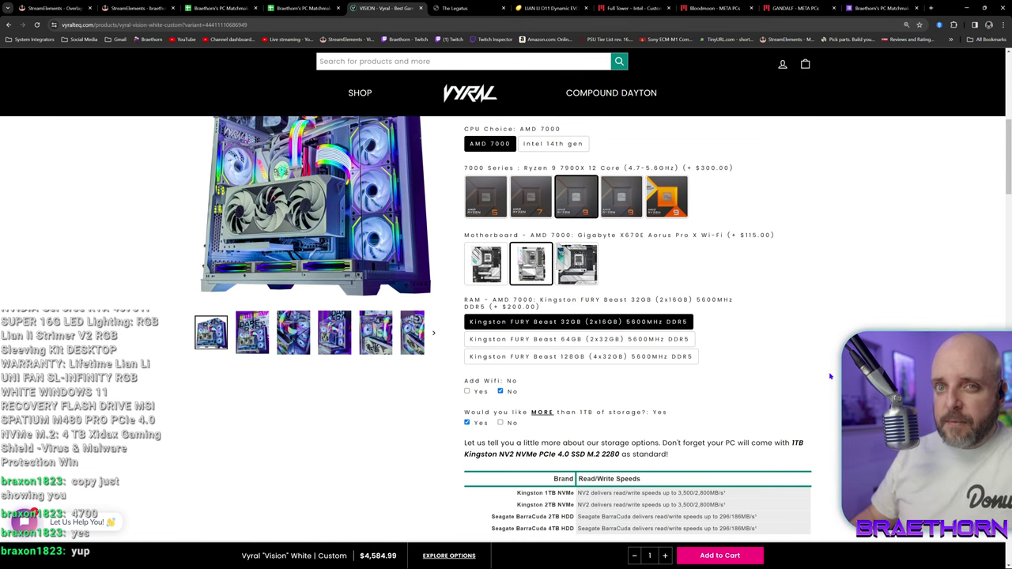
scroll(830, 376, down, 3)
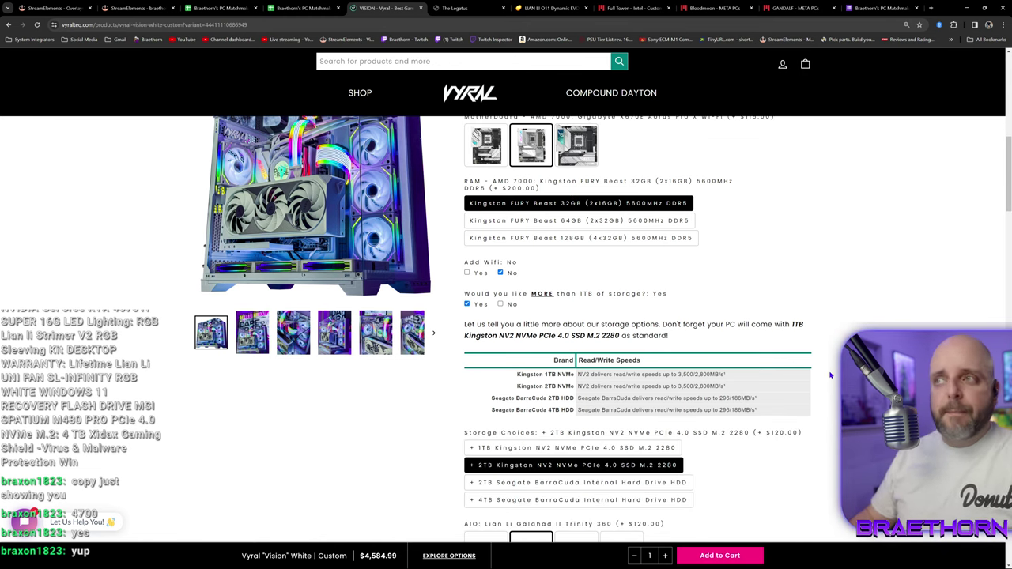
scroll(766, 356, down, 2)
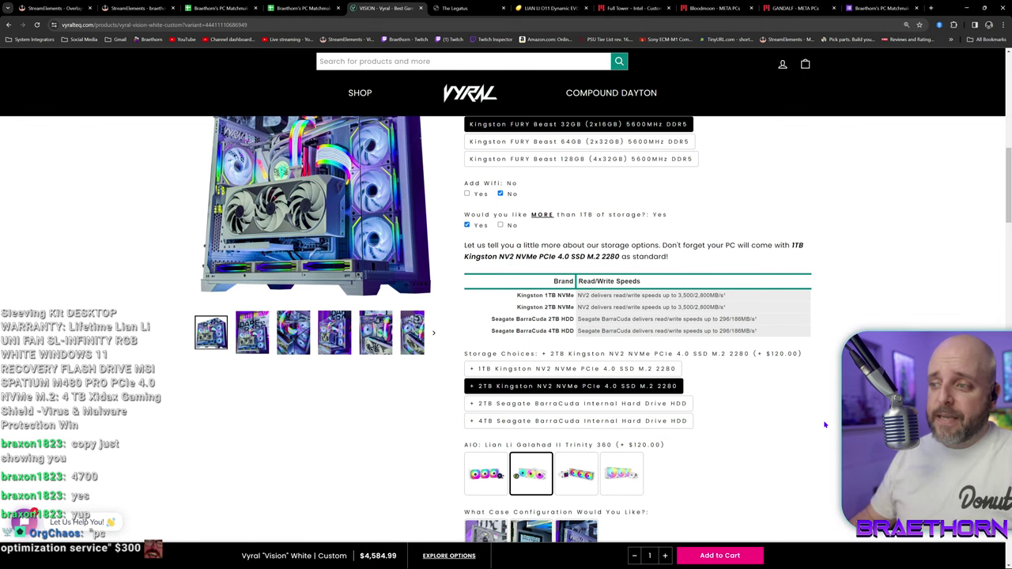
scroll(825, 424, down, 3)
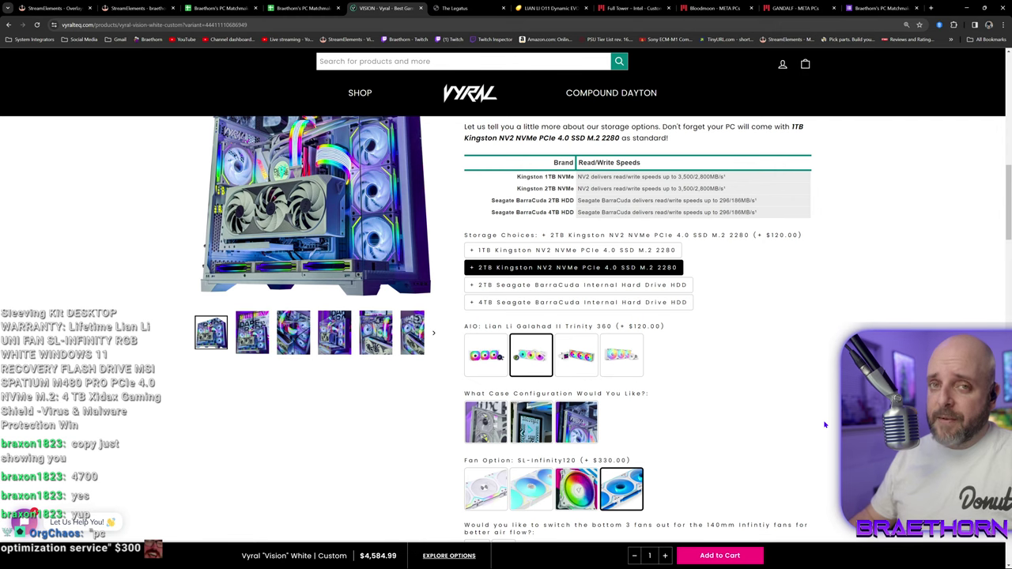
scroll(825, 425, down, 2)
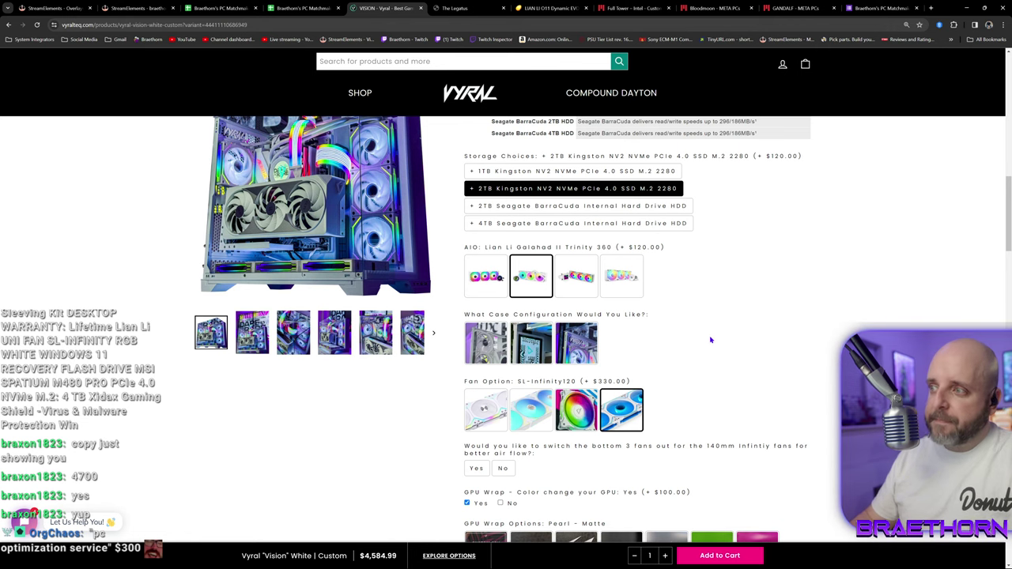
Switch the bottom three fans to the 140mm Infinity fans and decline the Skip the Line option.
scroll(711, 340, down, 2)
scroll(710, 339, down, 1)
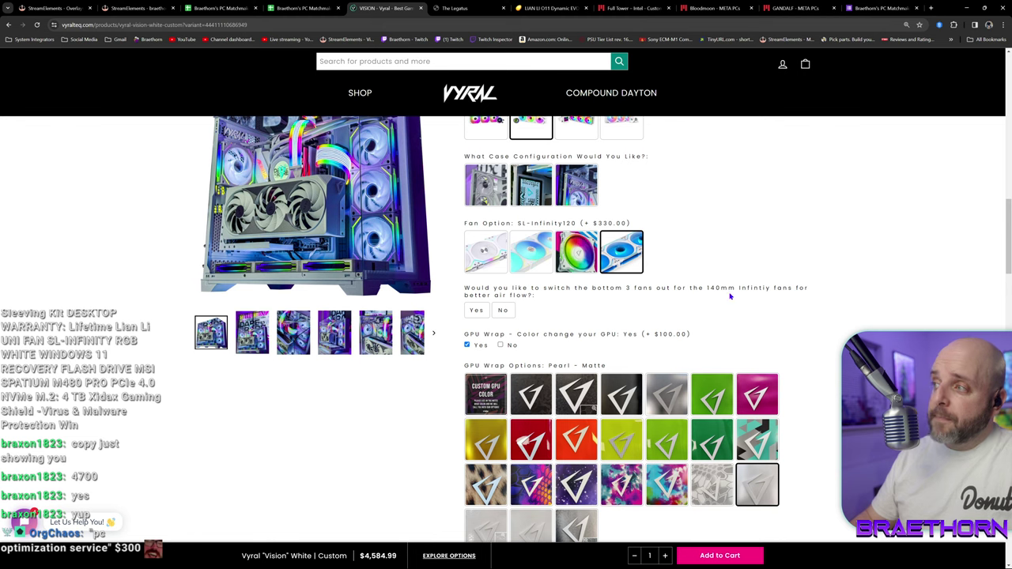
click(477, 311)
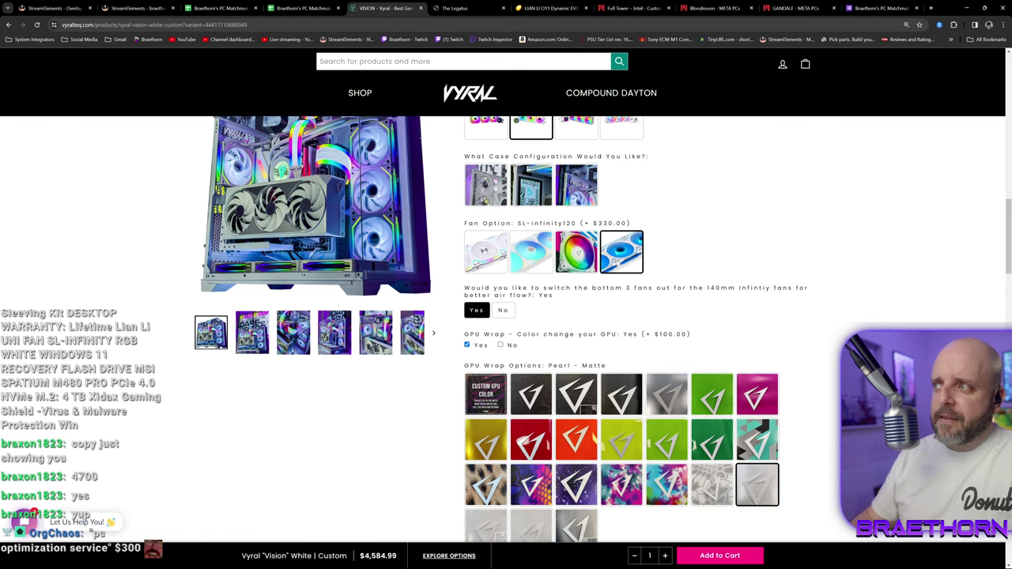
scroll(633, 316, down, 3)
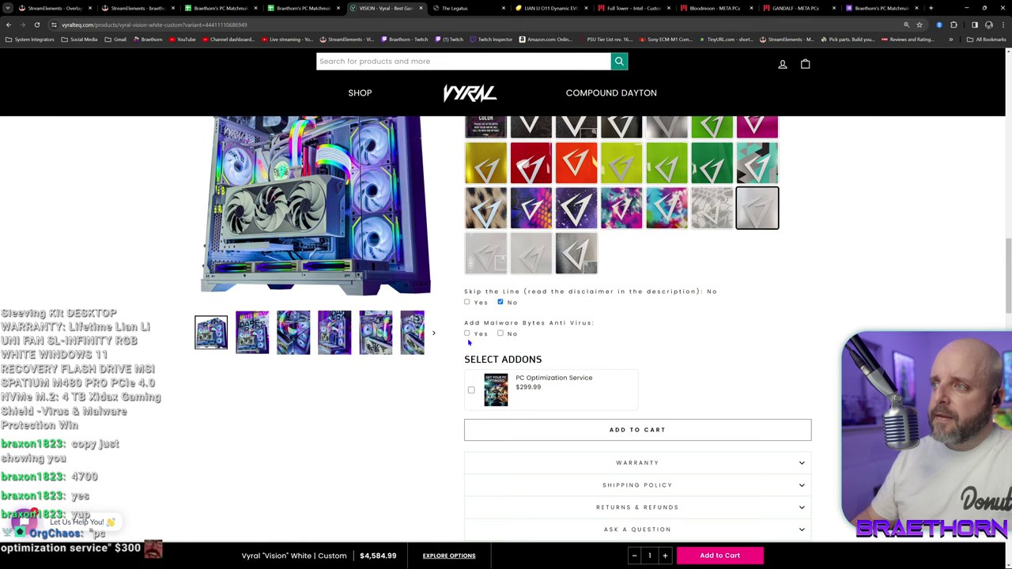
scroll(506, 332, down, 3)
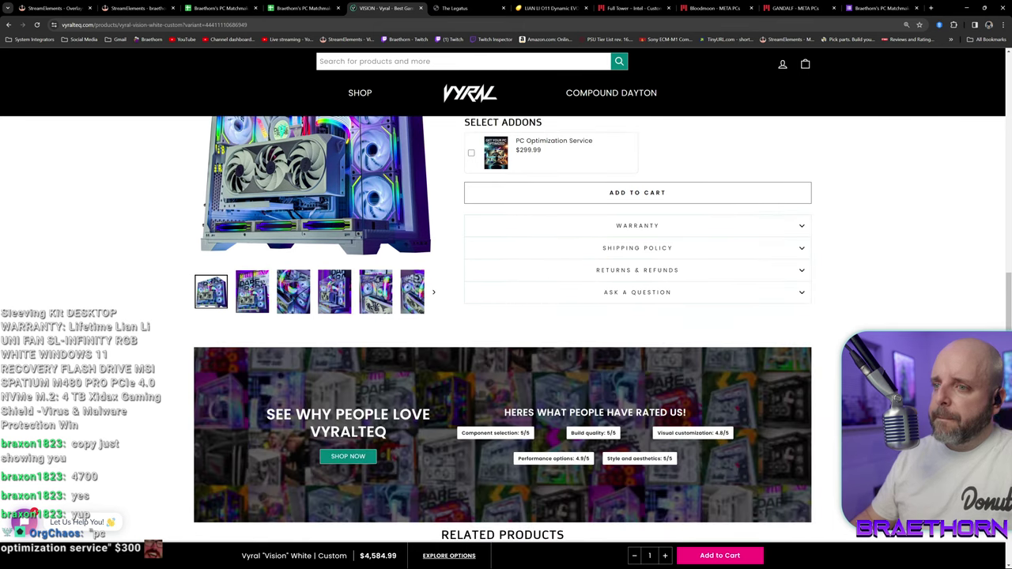
Examine the Vision build's description, white graphics card disclaimer, selected components, GPU wrap and available add-ons.
scroll(507, 316, up, 15)
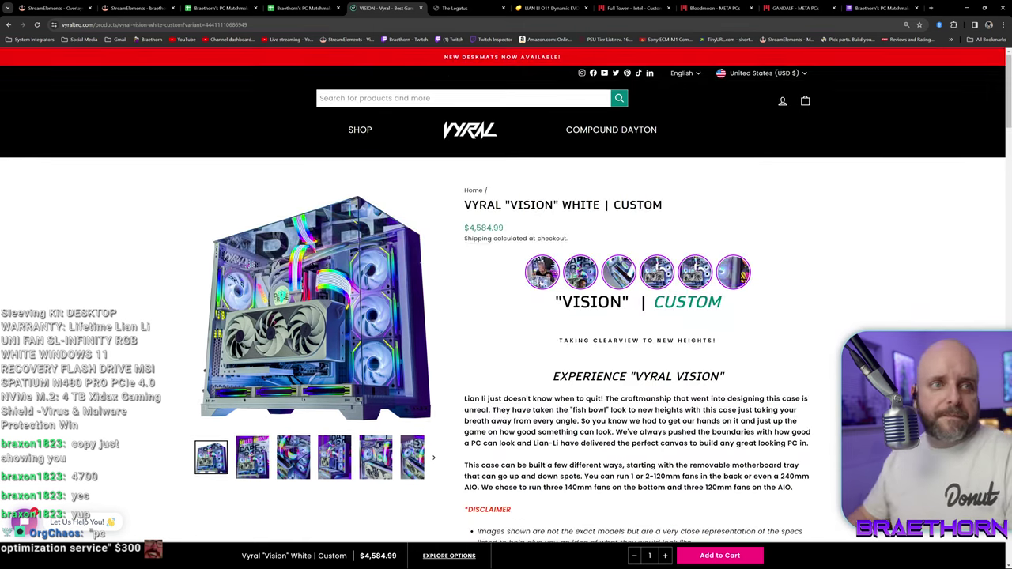
scroll(506, 316, down, 5)
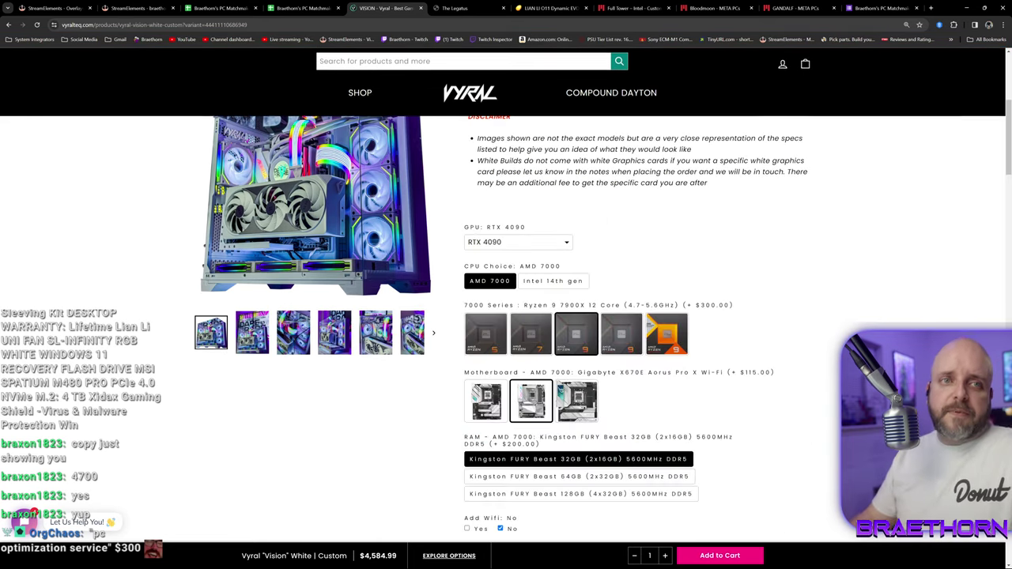
scroll(506, 316, down, 6)
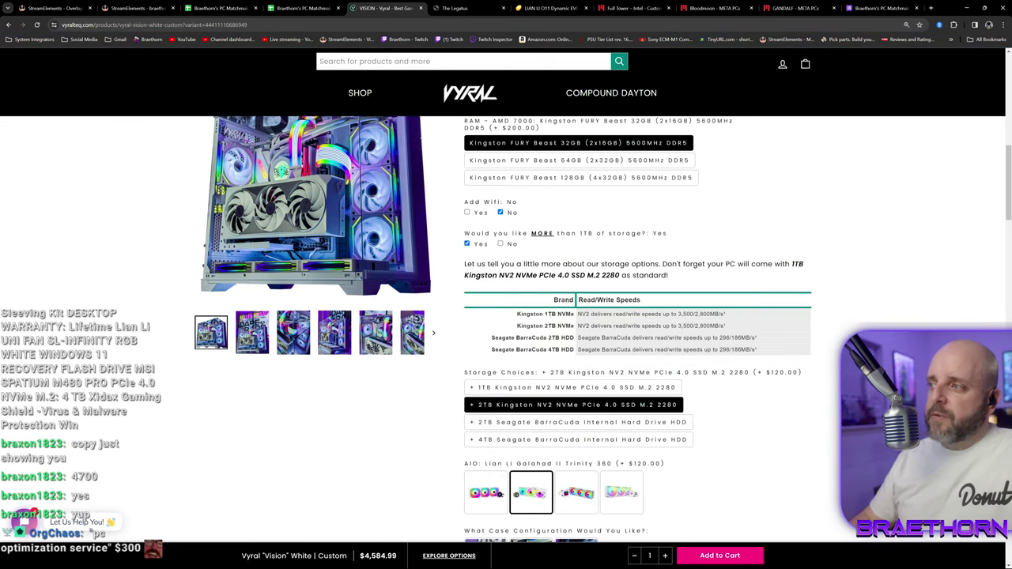
scroll(637, 330, down, 5)
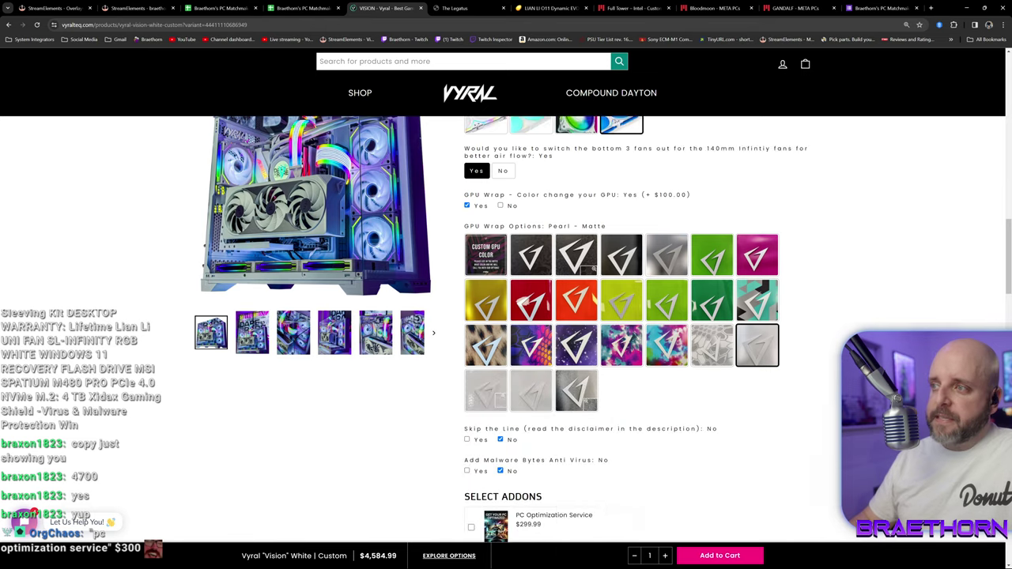
scroll(637, 331, down, 2)
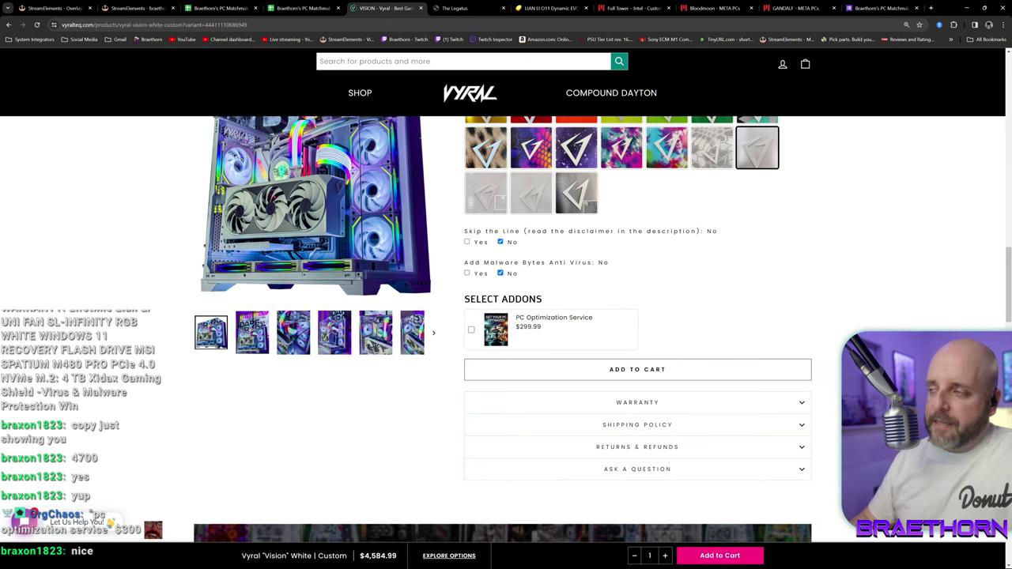
scroll(622, 269, up, 2)
scroll(622, 269, down, 1)
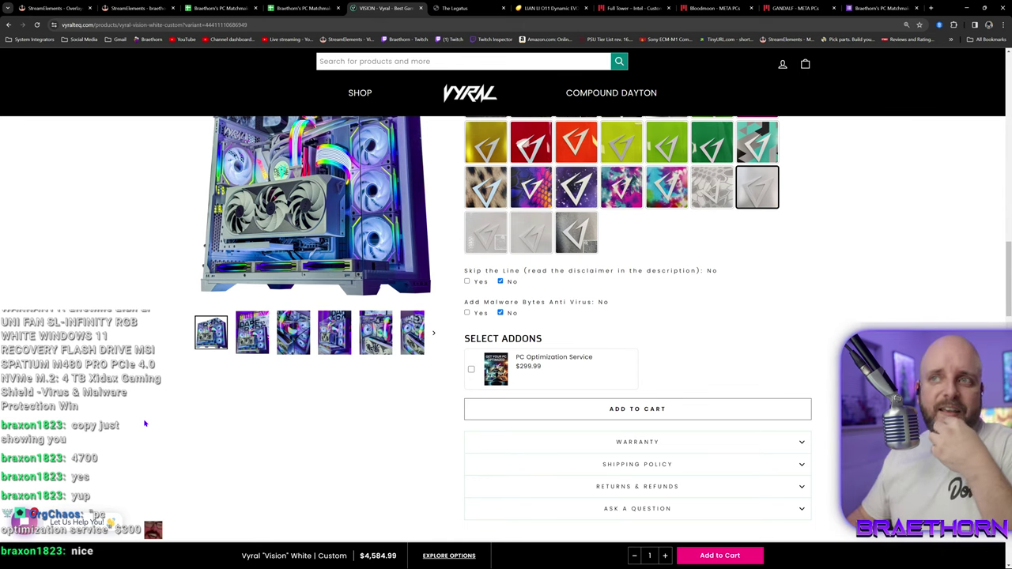
scroll(143, 425, up, 15)
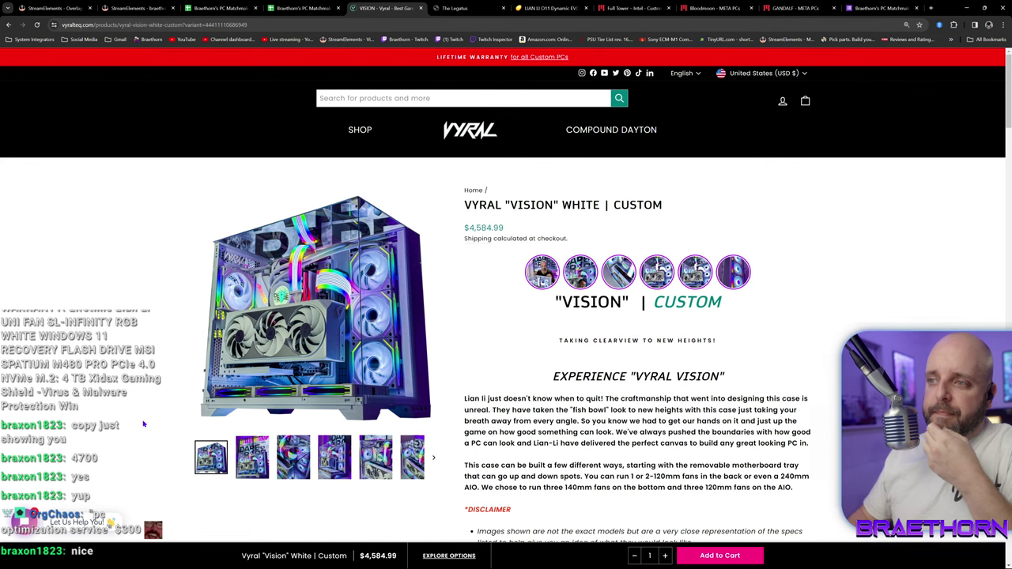
scroll(143, 425, down, 1)
scroll(143, 425, down, 1)
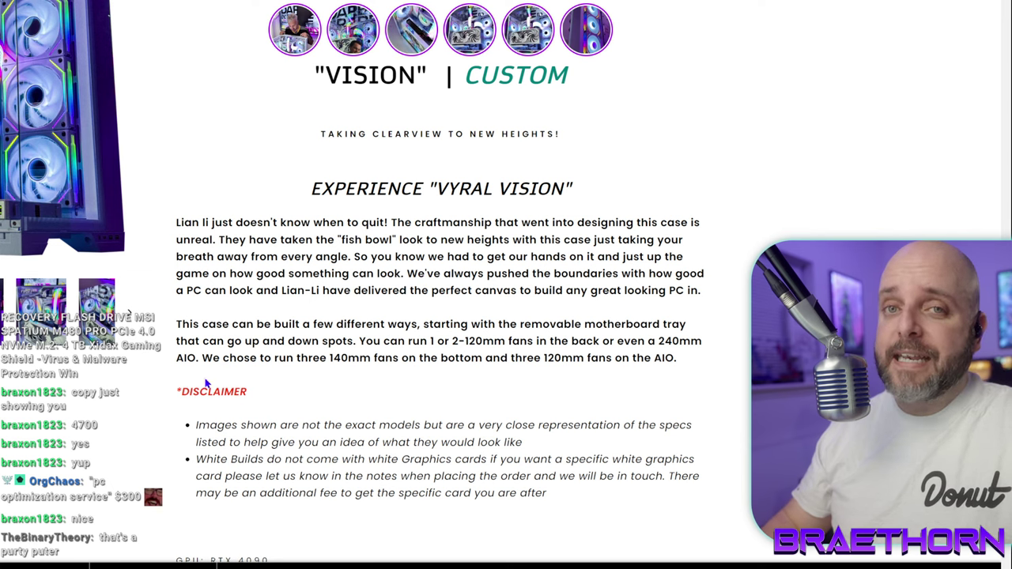
scroll(419, 274, down, 3)
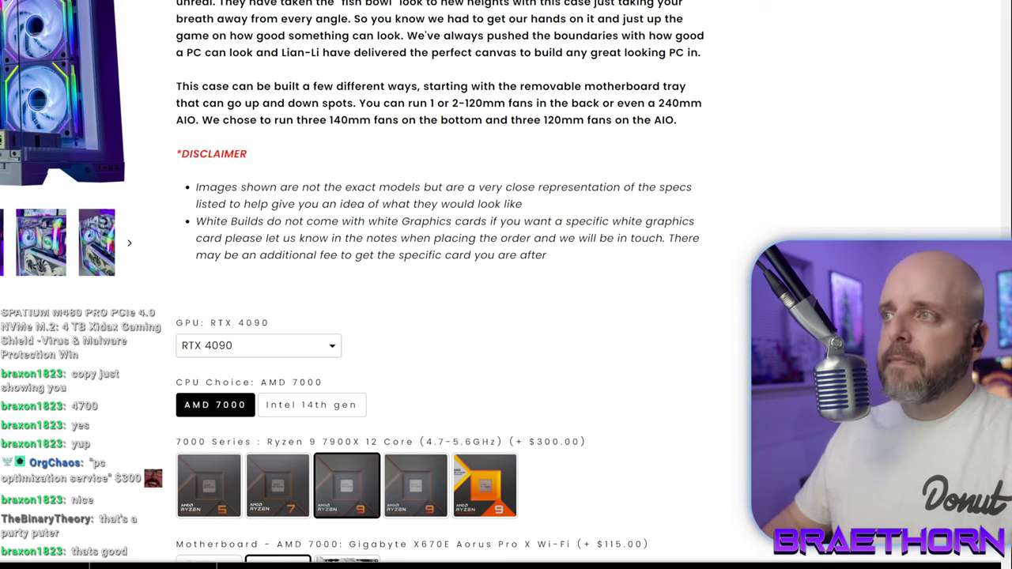
scroll(696, 229, down, 17)
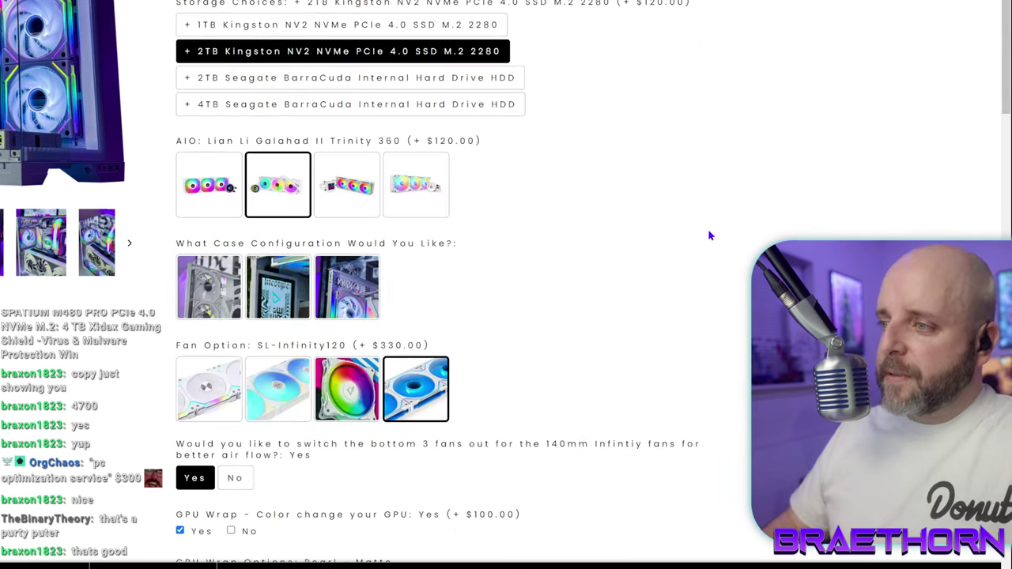
scroll(709, 235, down, 8)
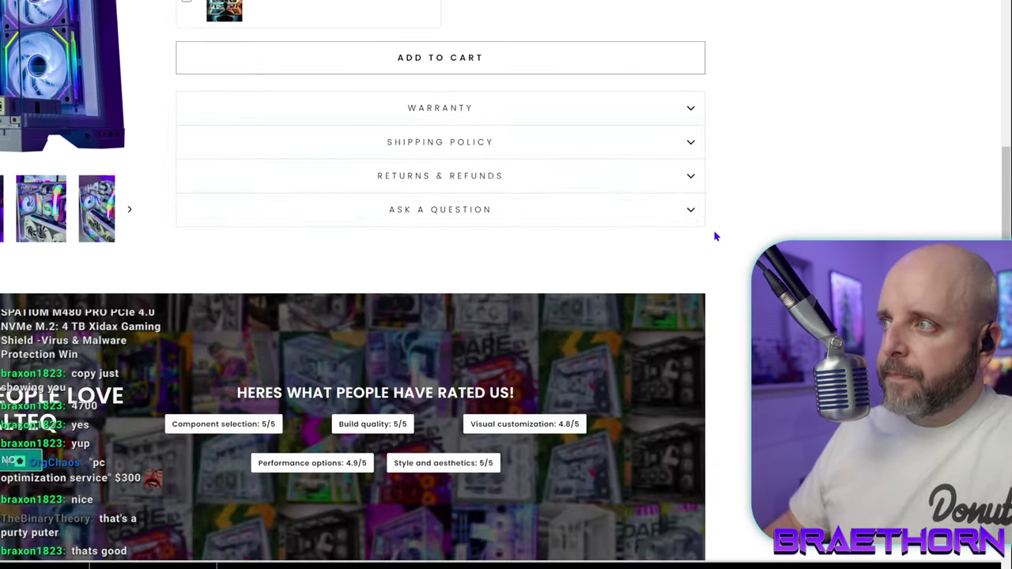
Choose 2 - 120mm Fans as the case configuration for the Vision build.
scroll(725, 215, down, 5)
scroll(725, 215, up, 20)
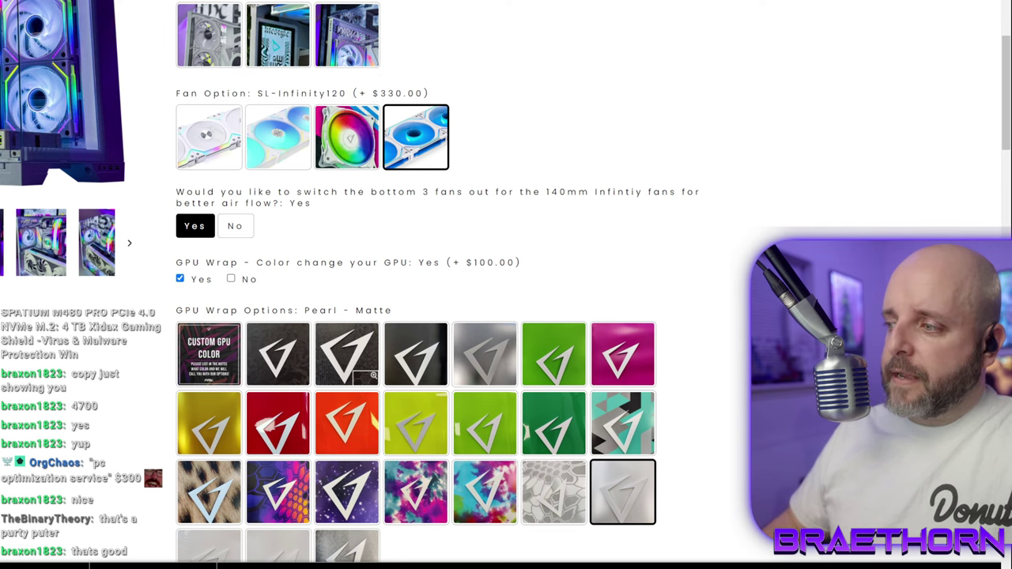
key(Return)
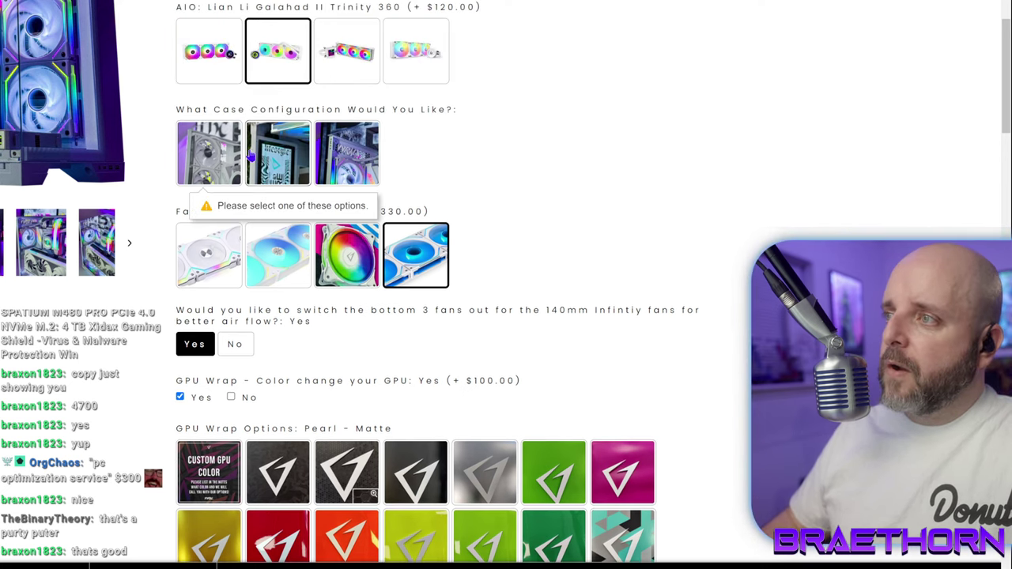
click(212, 161)
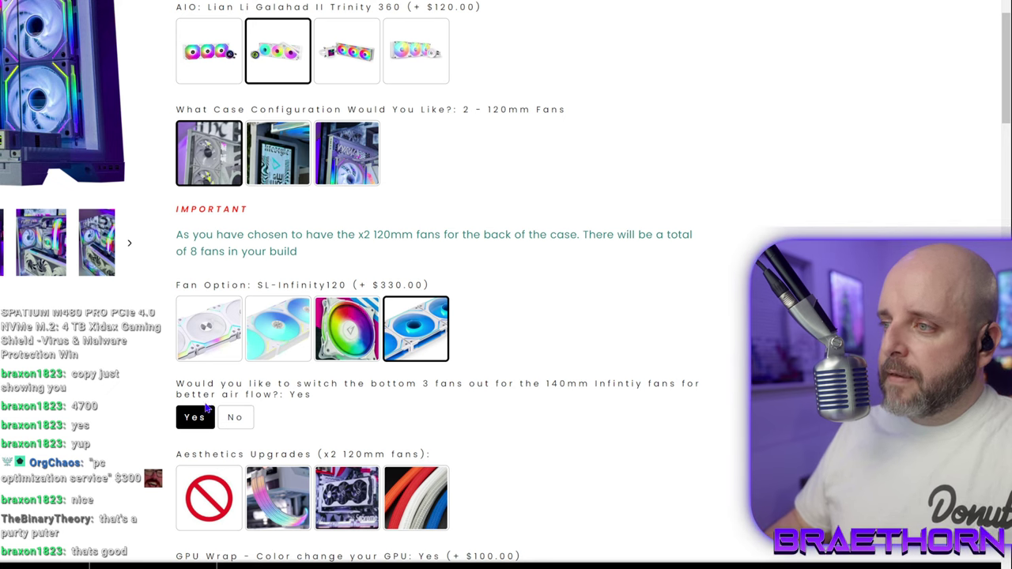
Add the Vertical Mount GPU option under the aesthetics upgrades.
scroll(318, 416, down, 2)
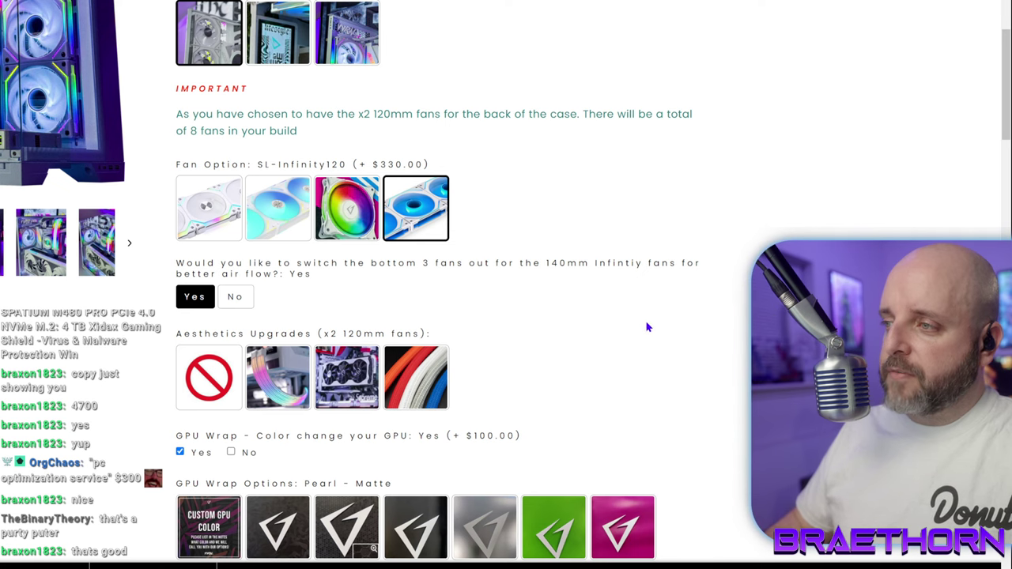
scroll(672, 320, down, 1)
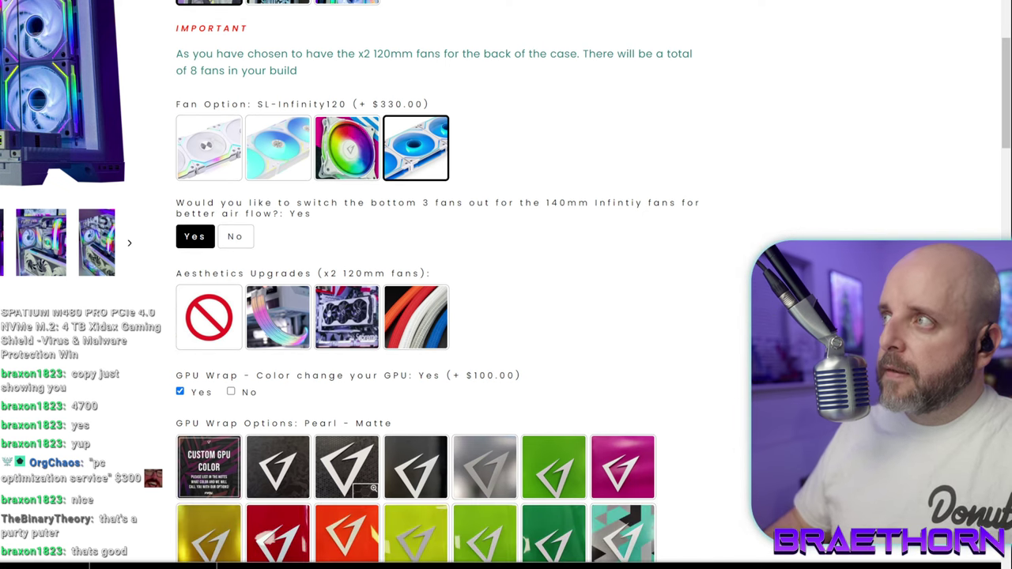
scroll(415, 316, down, 3)
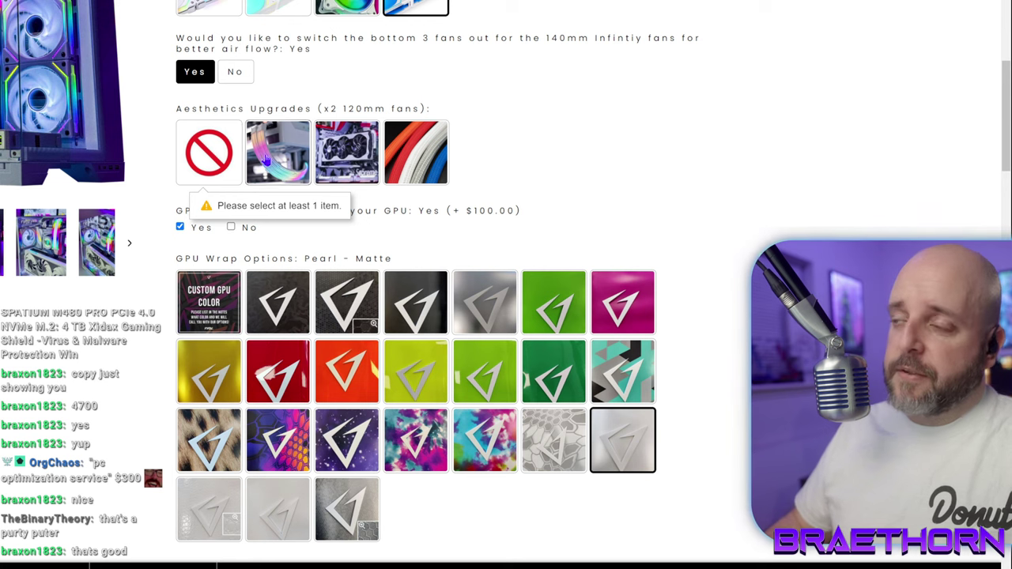
click(353, 157)
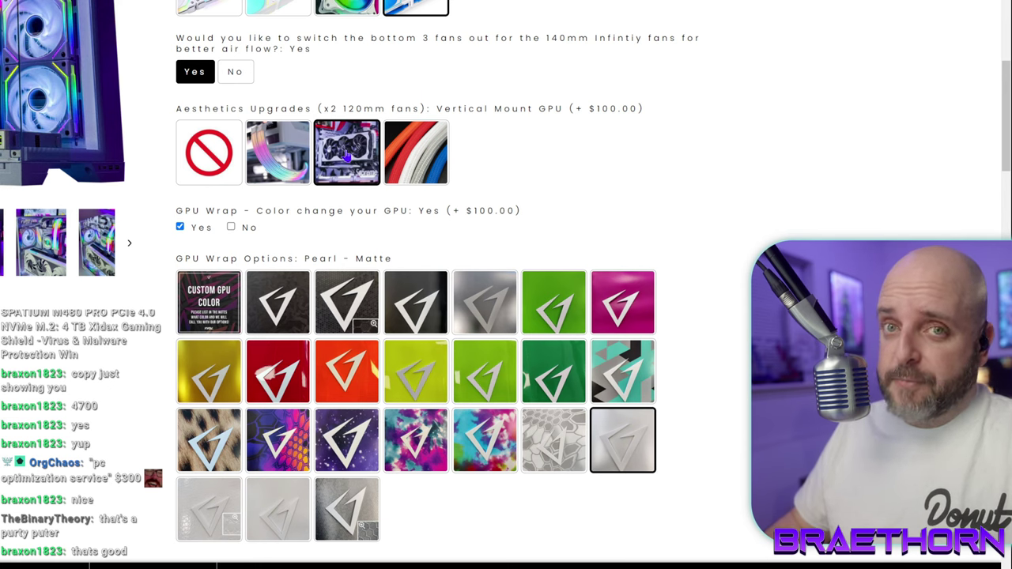
Try the LianLi Strimmer Cables and VYRAL MODS AIO Tube Sleeves upgrades, and deselect both.
click(269, 157)
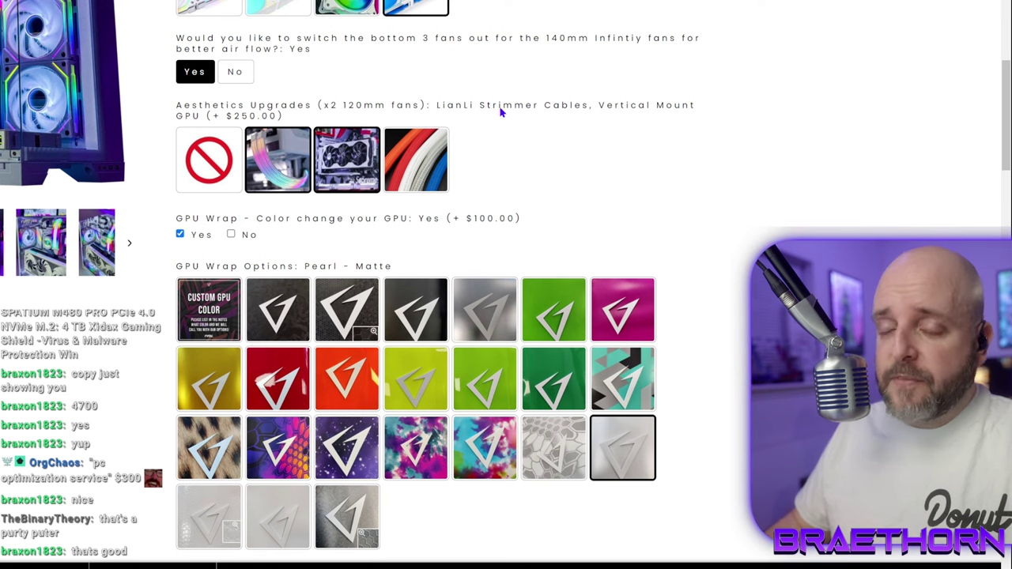
click(415, 160)
click(283, 165)
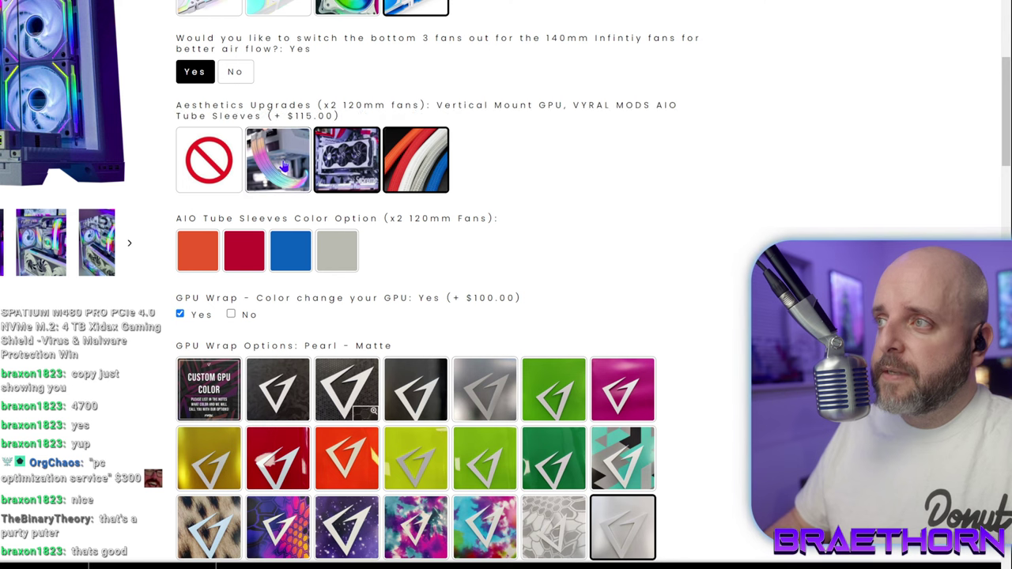
click(423, 163)
click(278, 159)
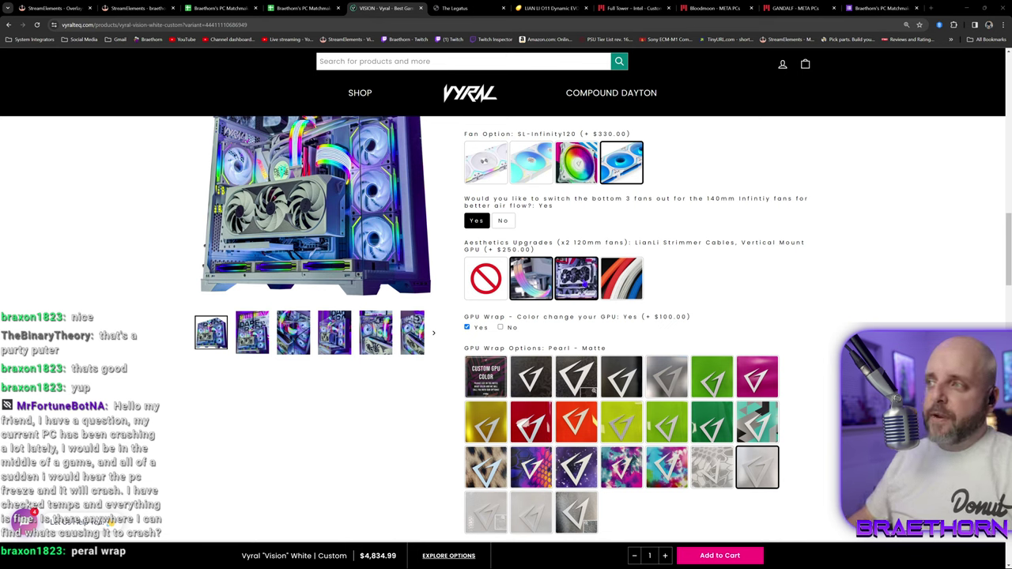
click(530, 285)
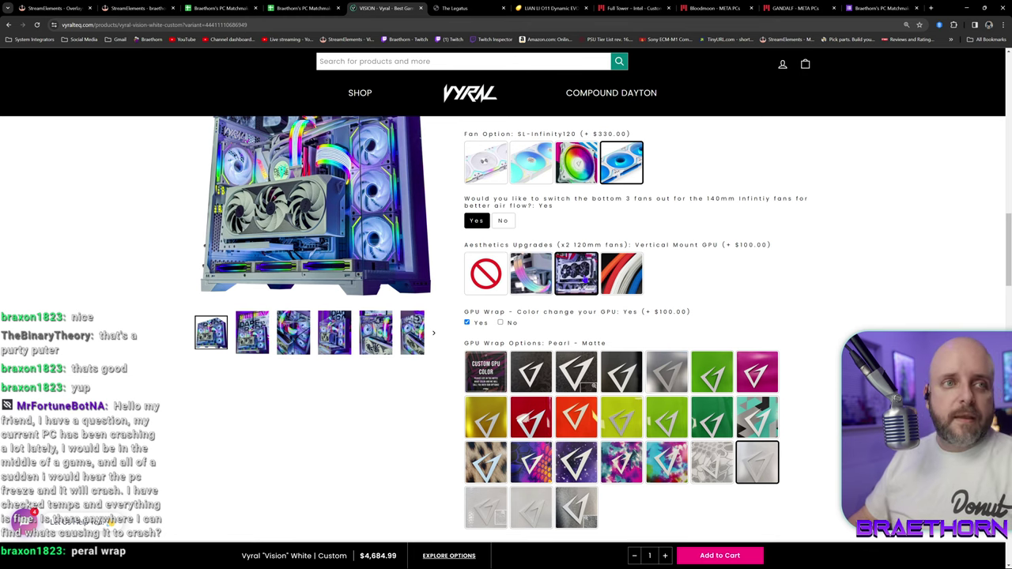
Add the configured Vision PC to the cart and apply the discount code BRAETHORN.
scroll(718, 300, down, 2)
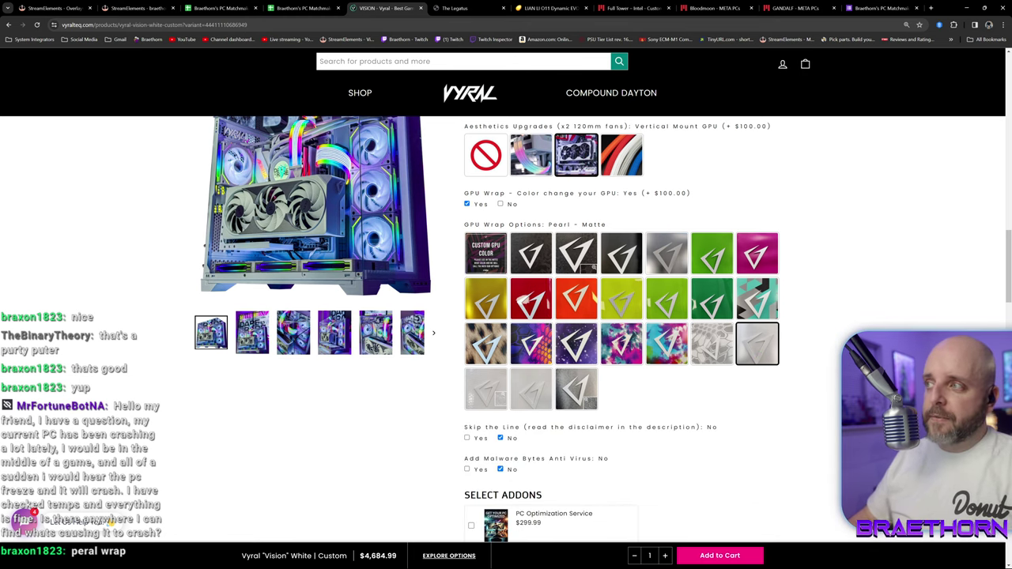
scroll(637, 332, down, 5)
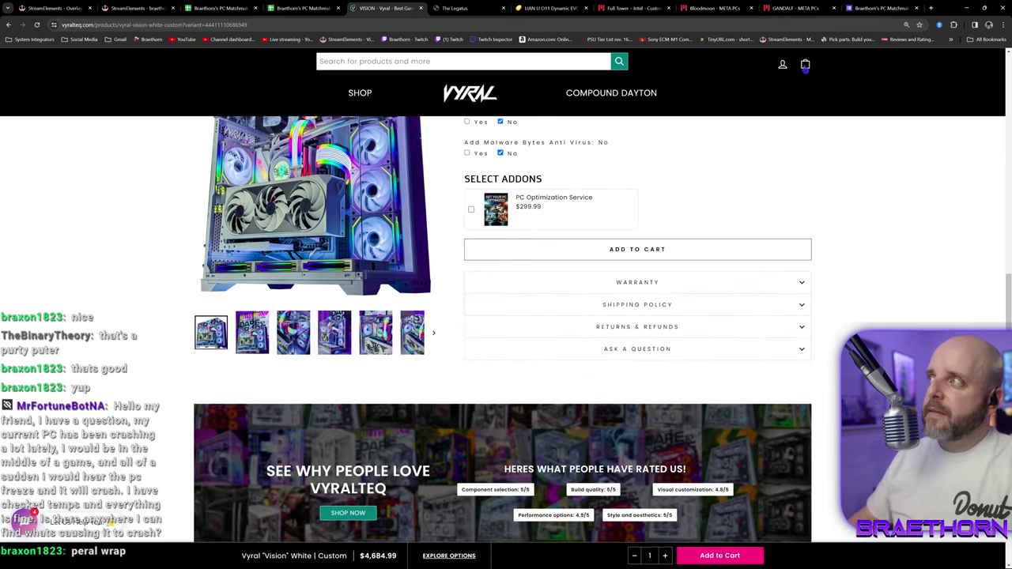
click(661, 252)
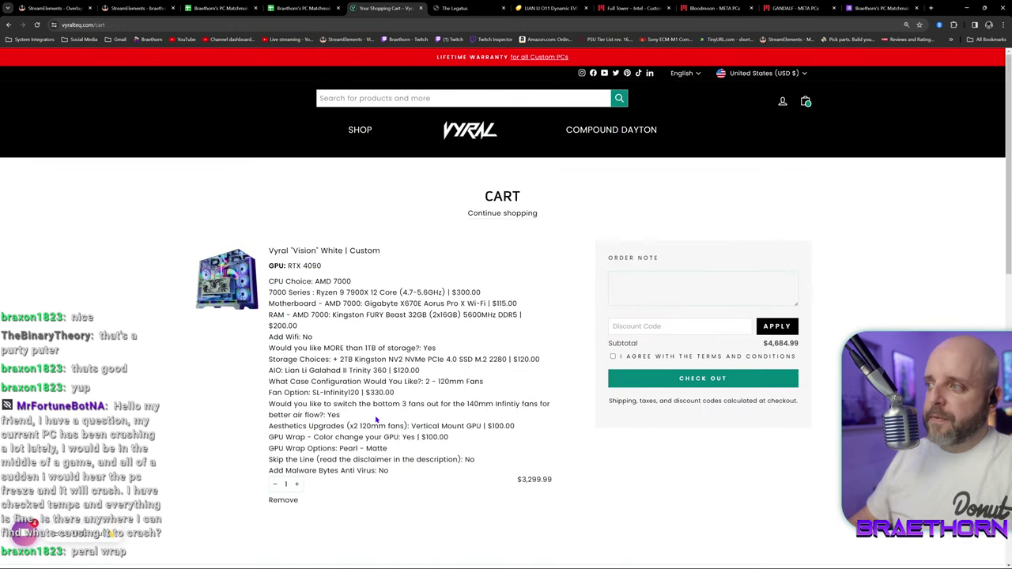
scroll(377, 420, down, 1)
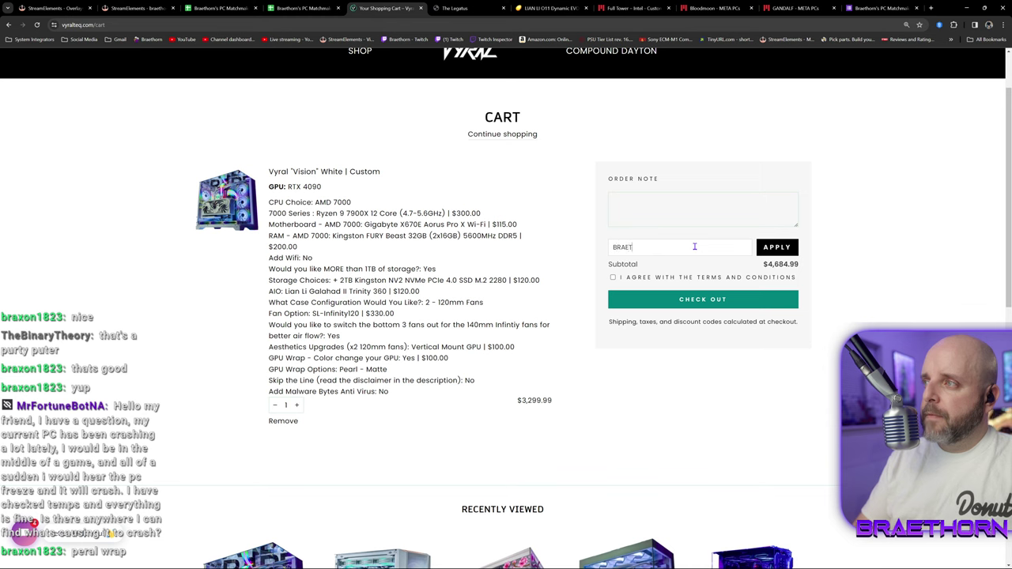
text(HORN)
click(773, 249)
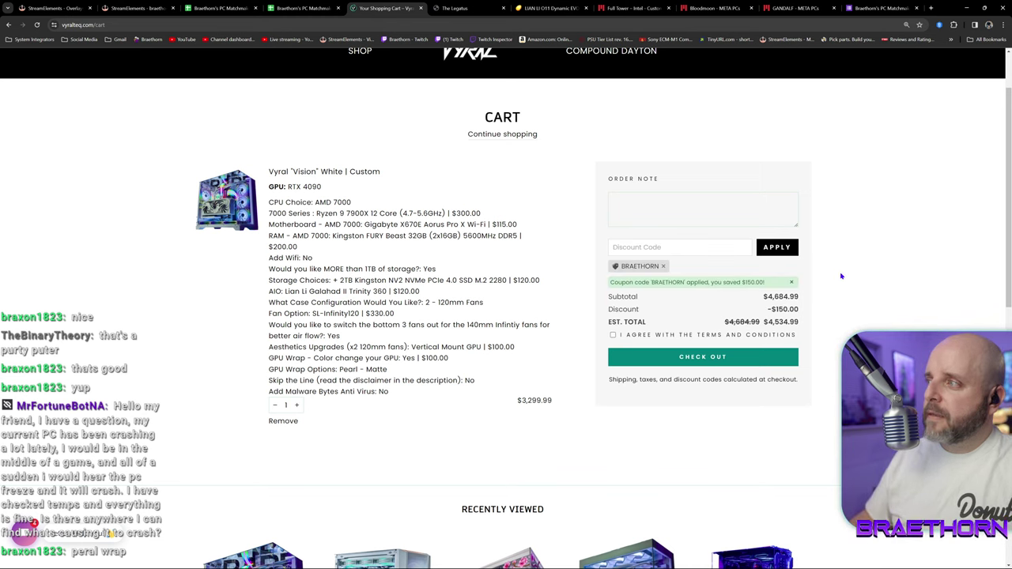
Enlarge the cart page and examine the build's listed components, options and discounted total.
scroll(830, 307, down, 3)
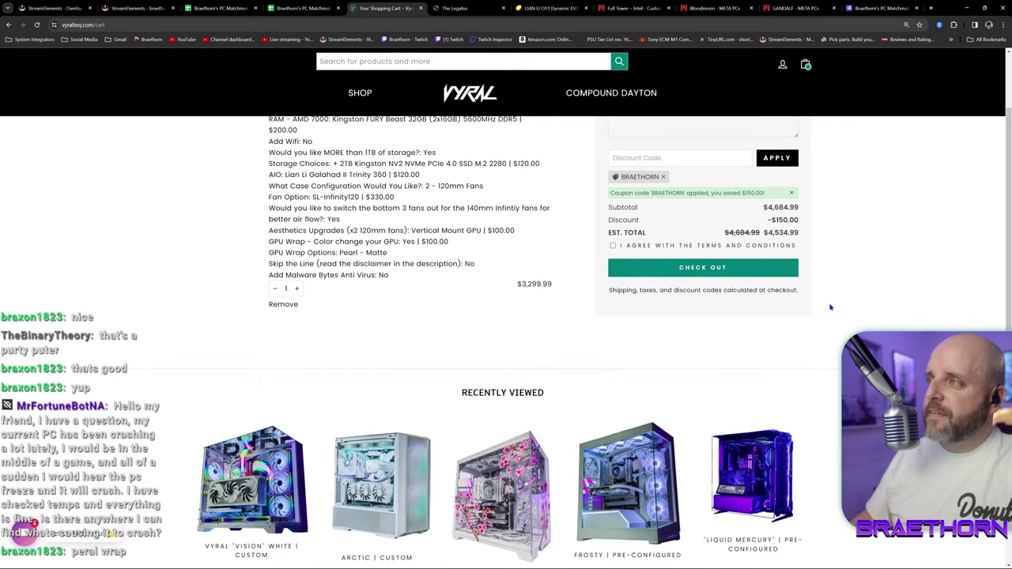
scroll(830, 306, up, 3)
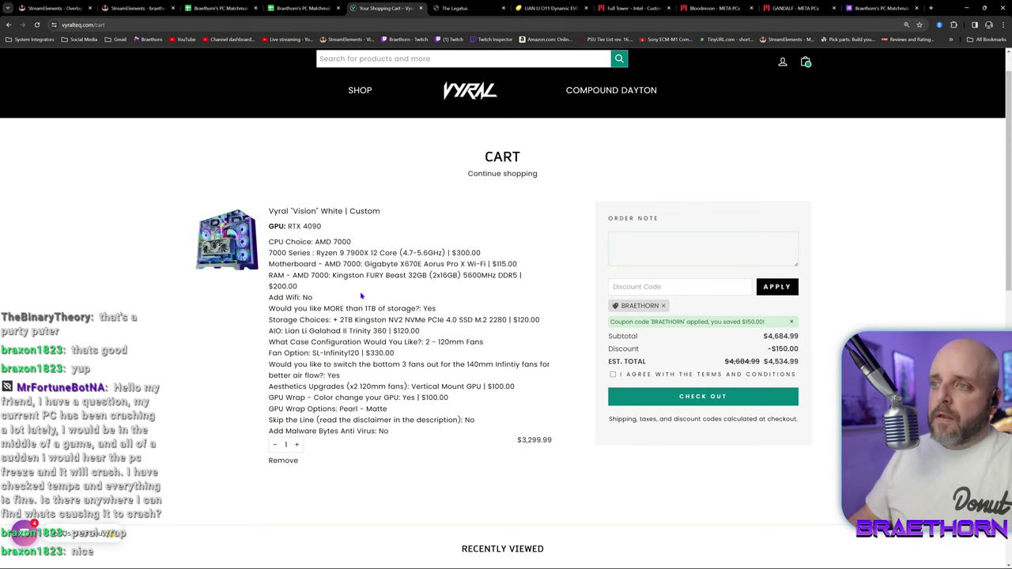
key(ctrl+plus)
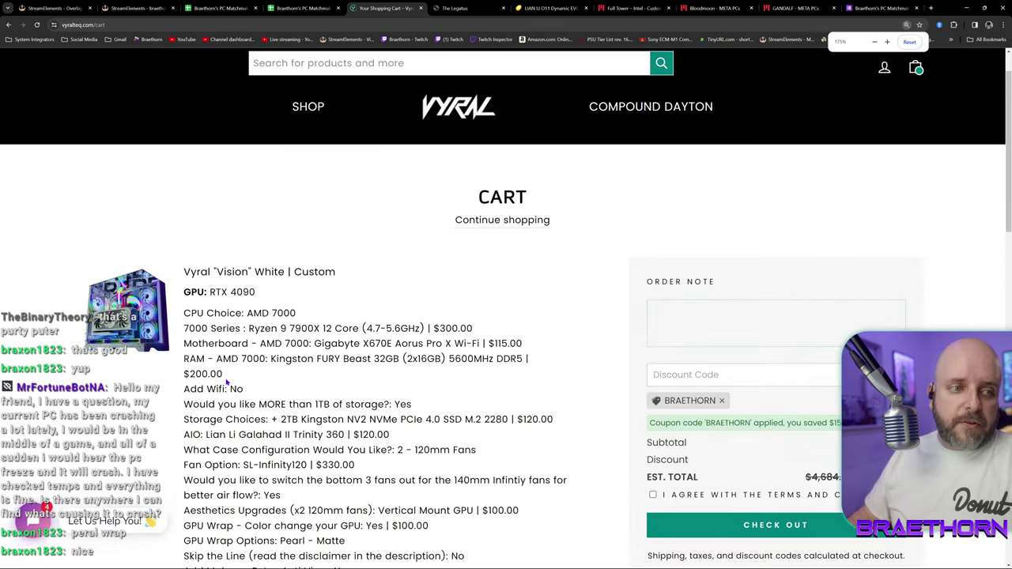
scroll(145, 367, down, 3)
scroll(145, 366, up, 3)
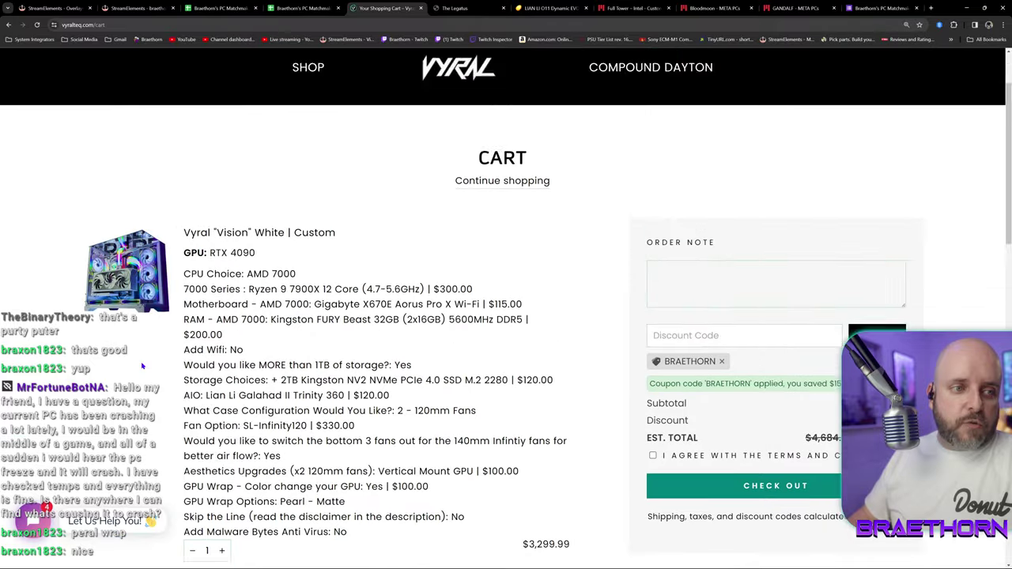
scroll(143, 366, down, 3)
scroll(142, 366, up, 3)
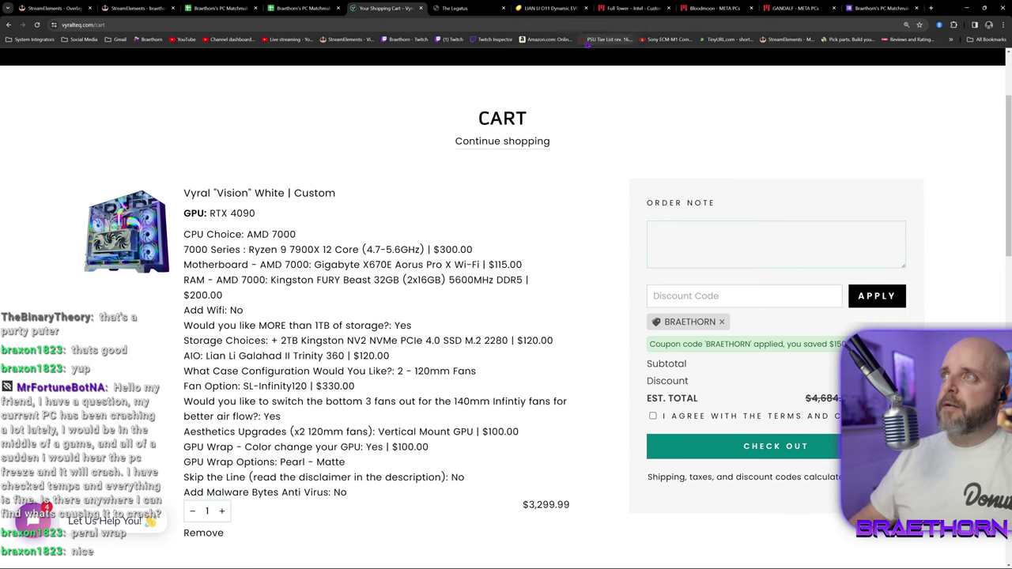
Check the budget question in the form responses and return to the cart to review the build's components.
click(939, 27)
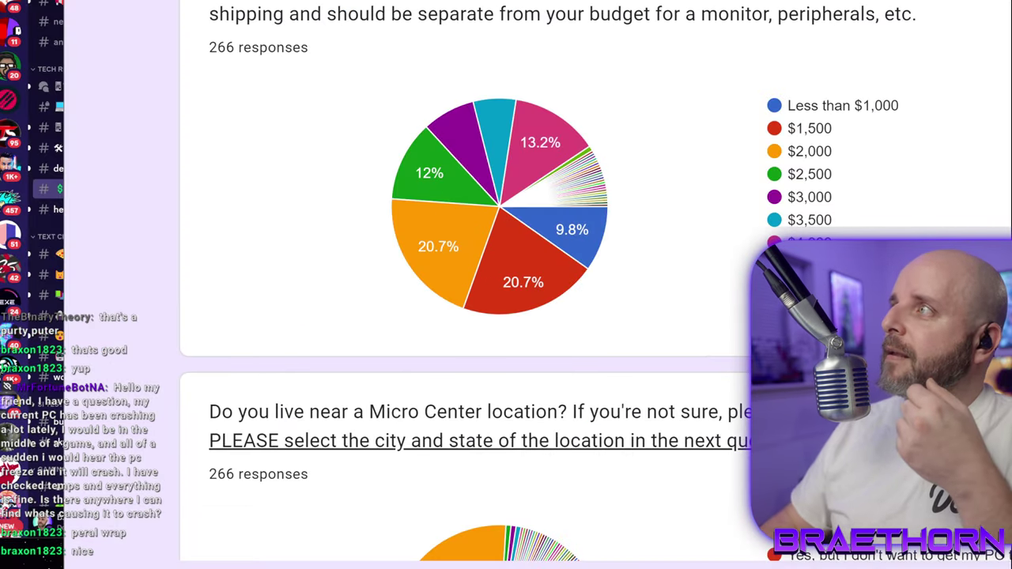
key(ctrl+Tab)
scroll(527, 103, down, 3)
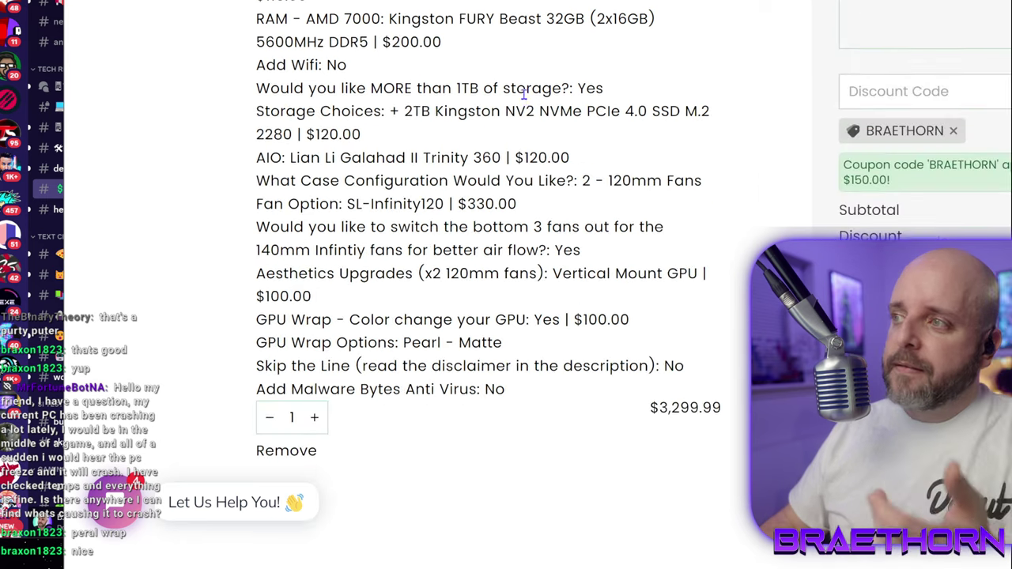
scroll(527, 104, up, 3)
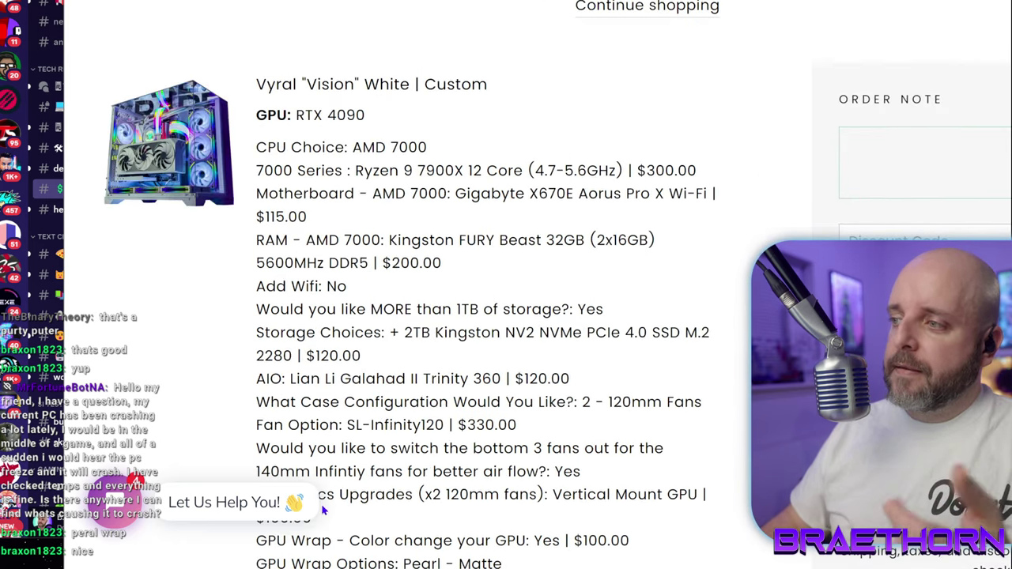
Reduce the cart page's zoom and copy a screenshot covering the build's component list and the order summary.
key(ctrl+minus)
key(ctrl+minus)
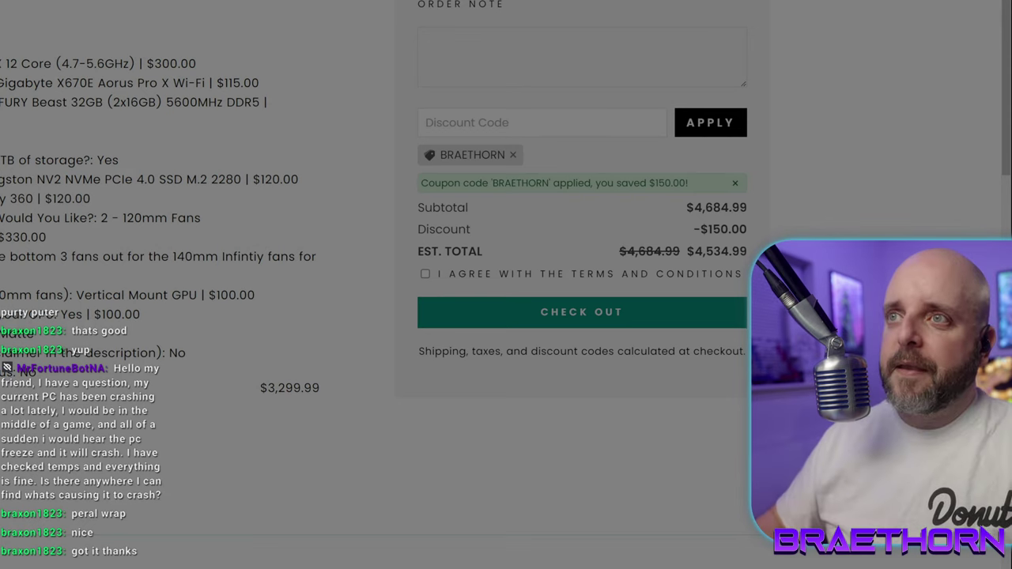
mouse_move(0, 0)
mouse_down()
mouse_move(57, 335)
mouse_move(355, 451)
mouse_move(377, 444)
mouse_up()
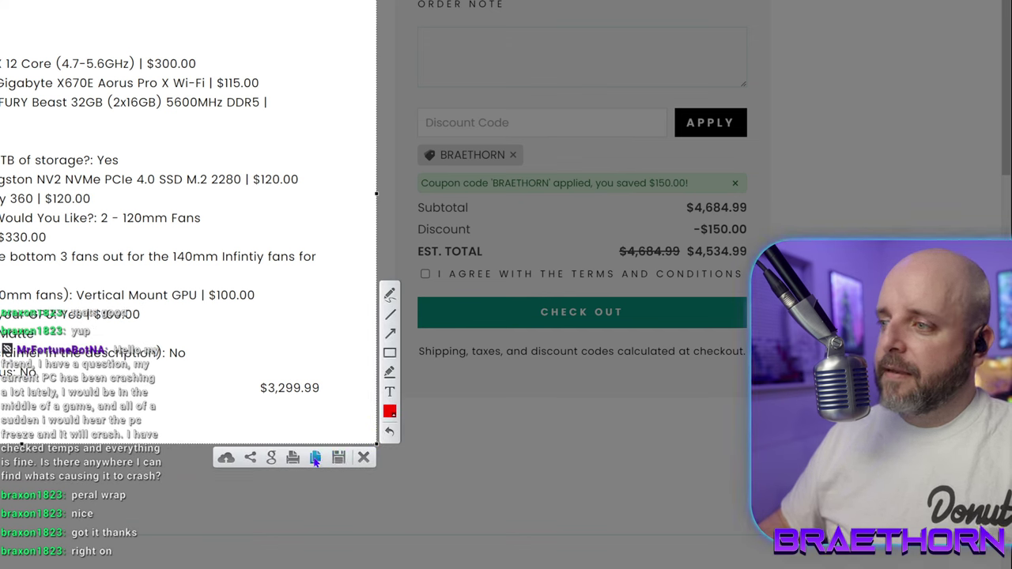
click(575, 505)
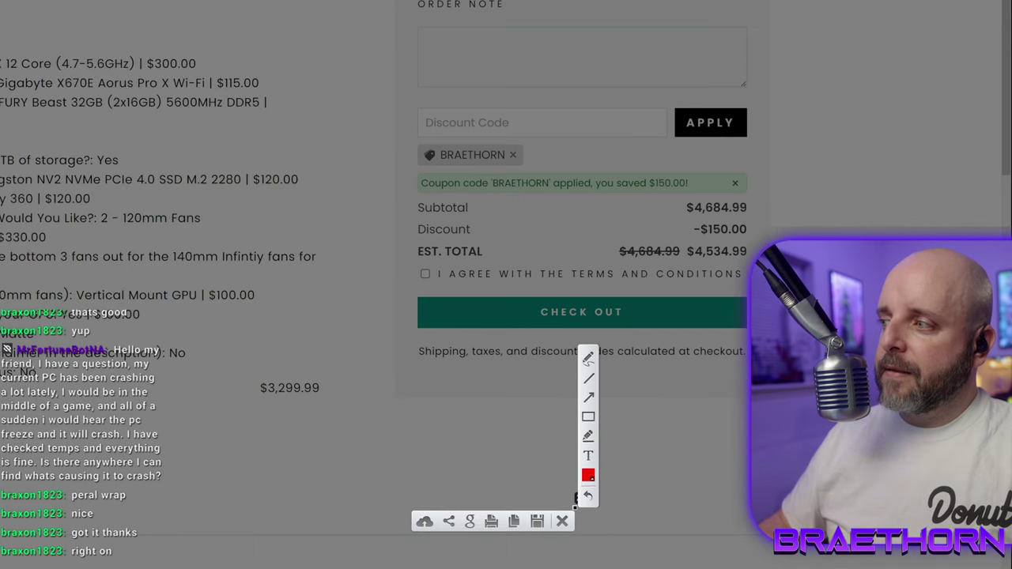
drag(788, 467, 0, 0)
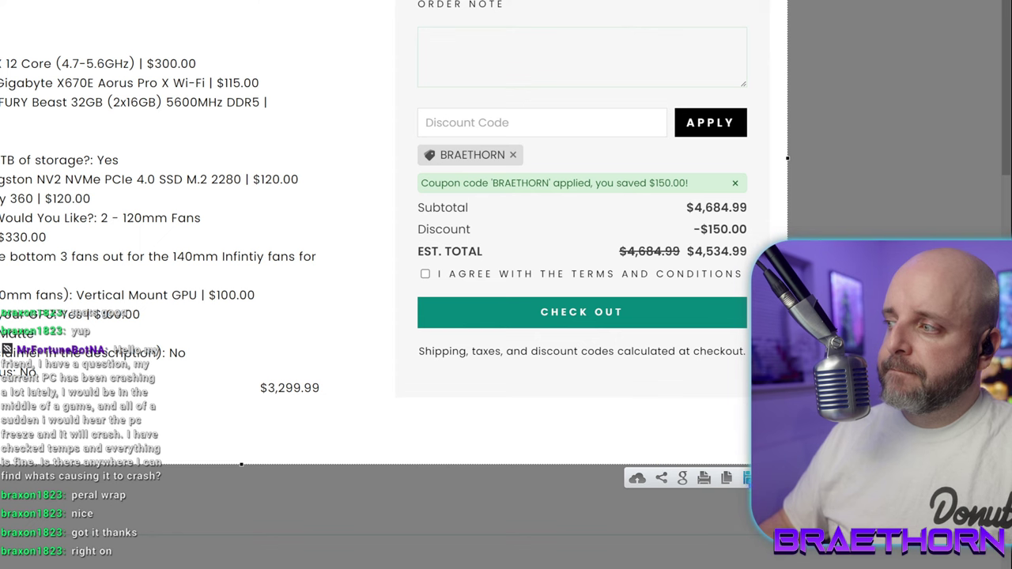
key(ctrl+c)
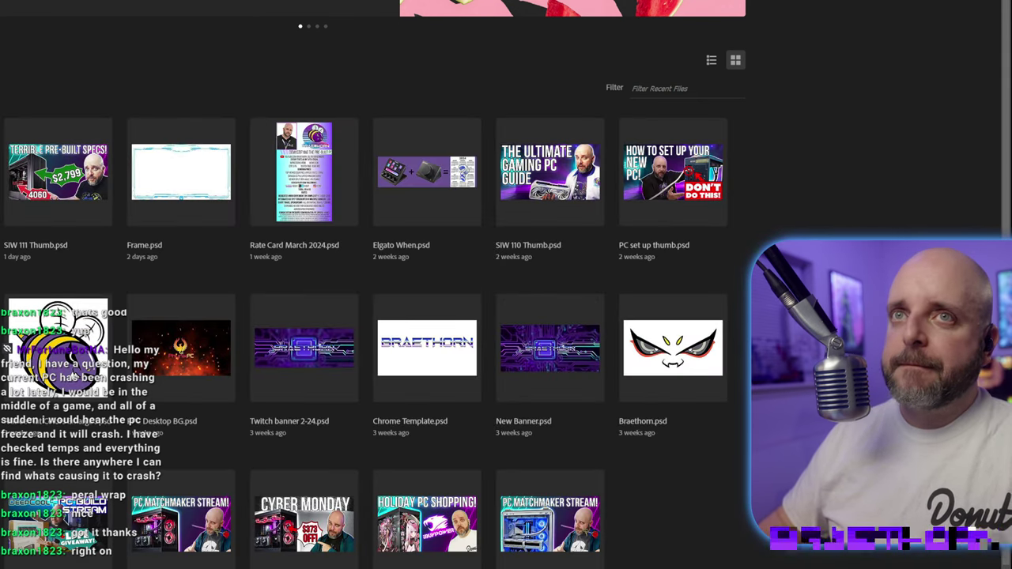
Paste the cart screenshot into a new transparent Photoshop document and set the foreground colour to red, ff0000.
key(ctrl+n)
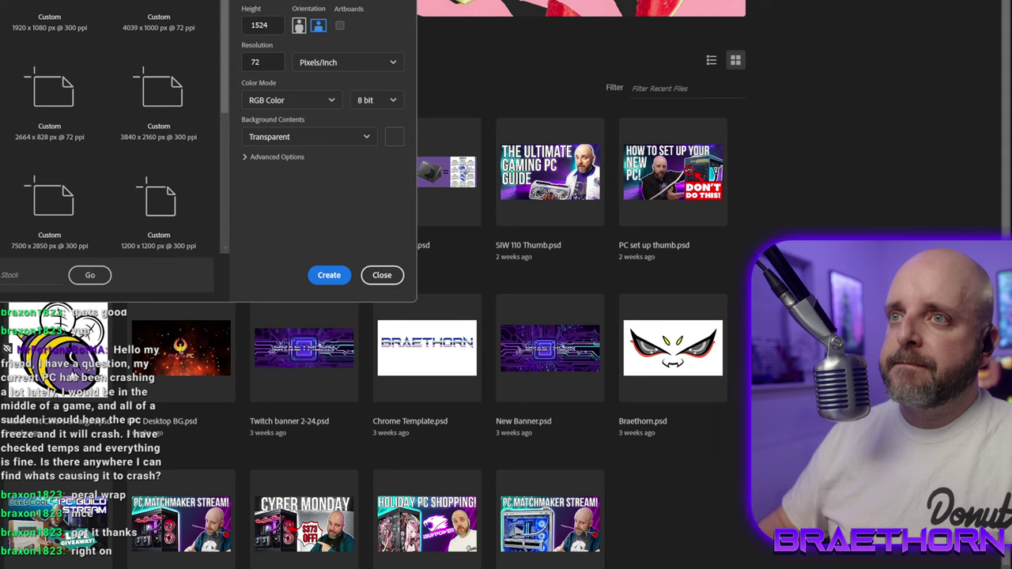
click(335, 277)
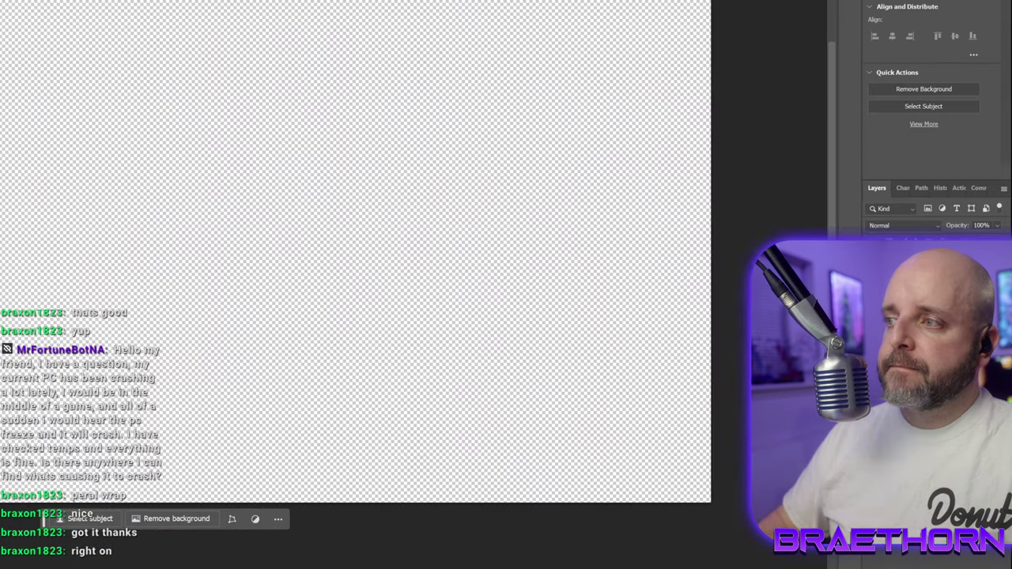
key(ctrl+v)
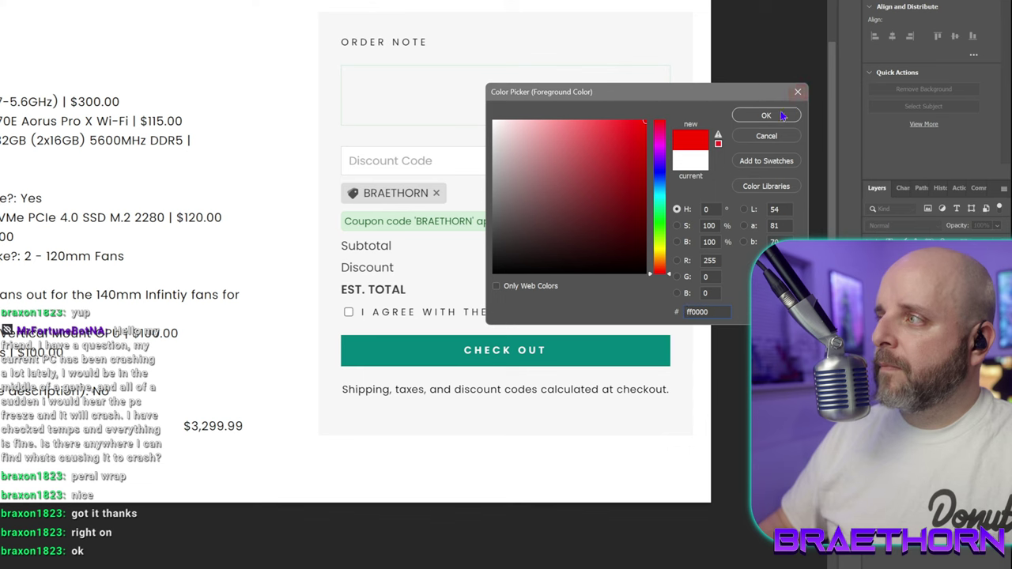
key(Return)
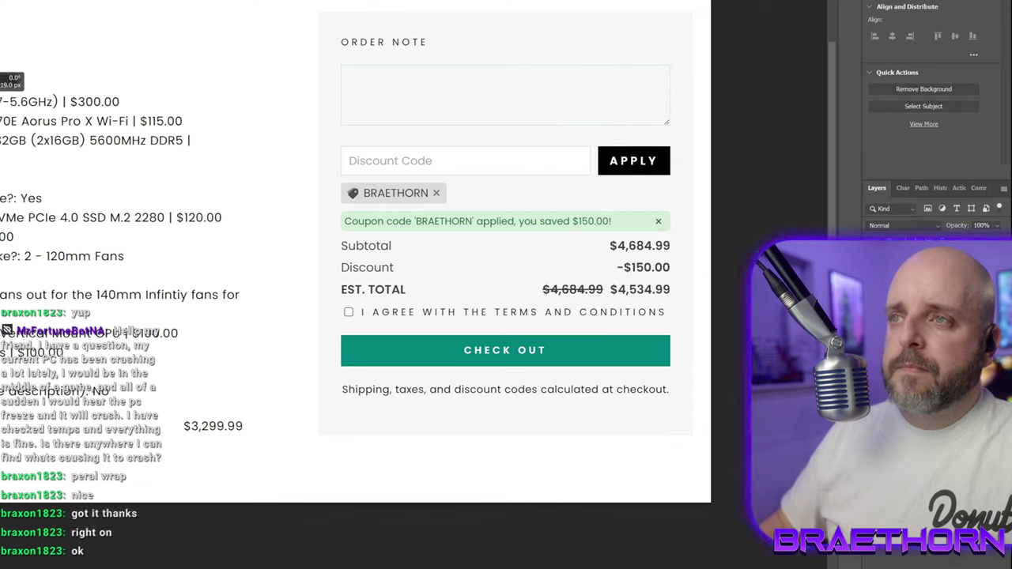
Draw a line over the component list, give it a red stroke and set the stroke width to 8.28 px.
drag(8, 76, 8, 76)
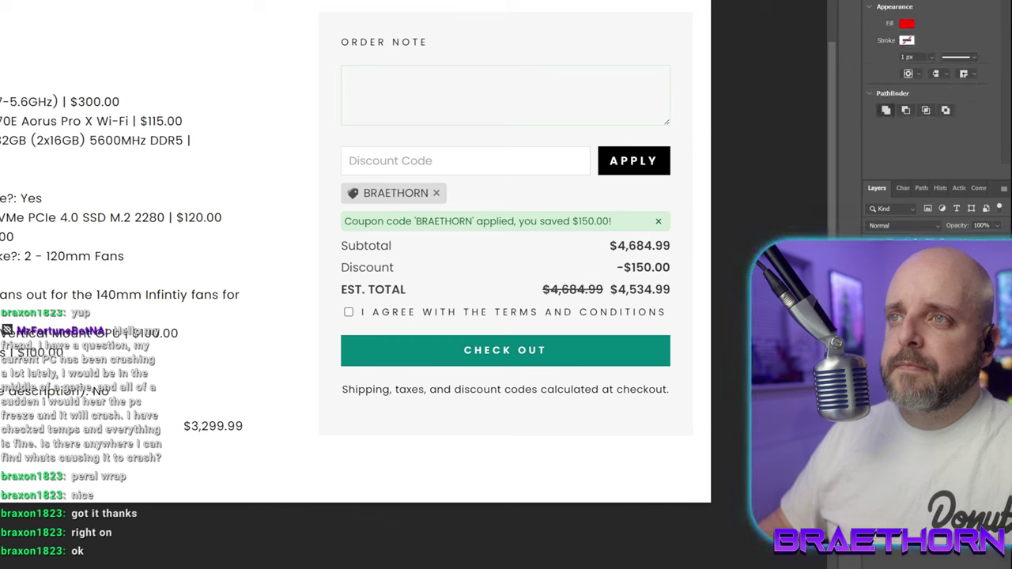
click(908, 41)
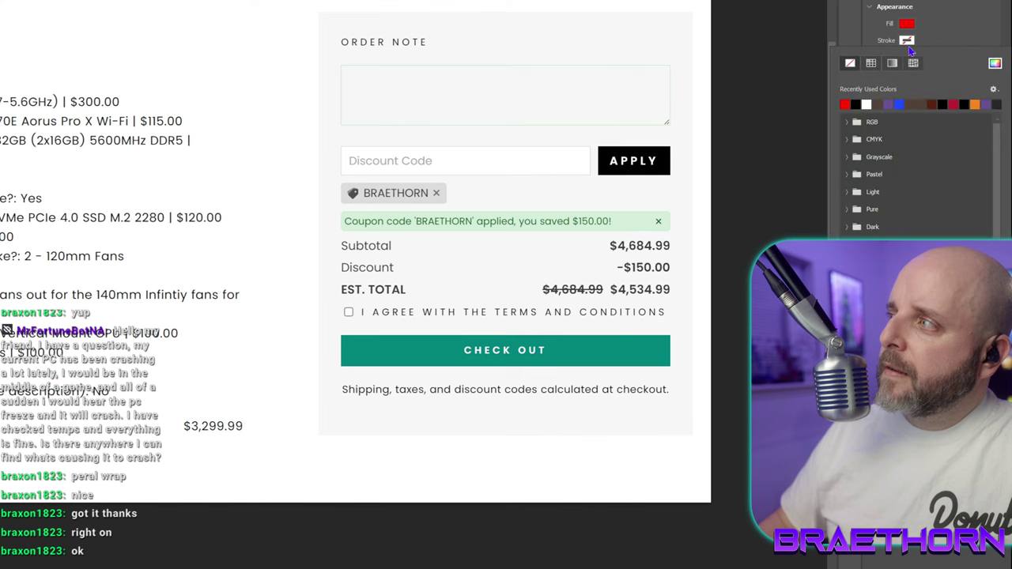
click(848, 103)
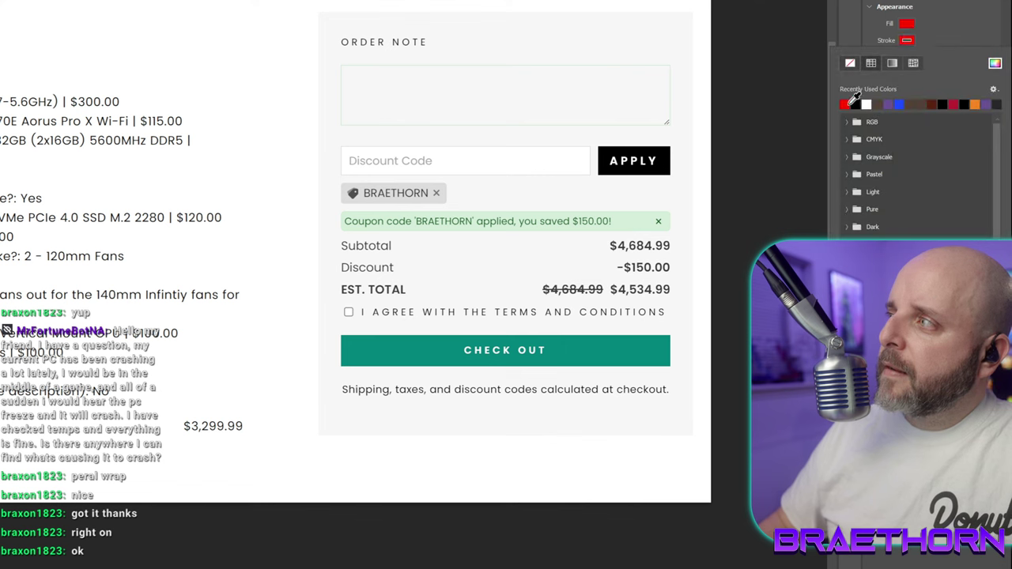
click(947, 22)
click(932, 58)
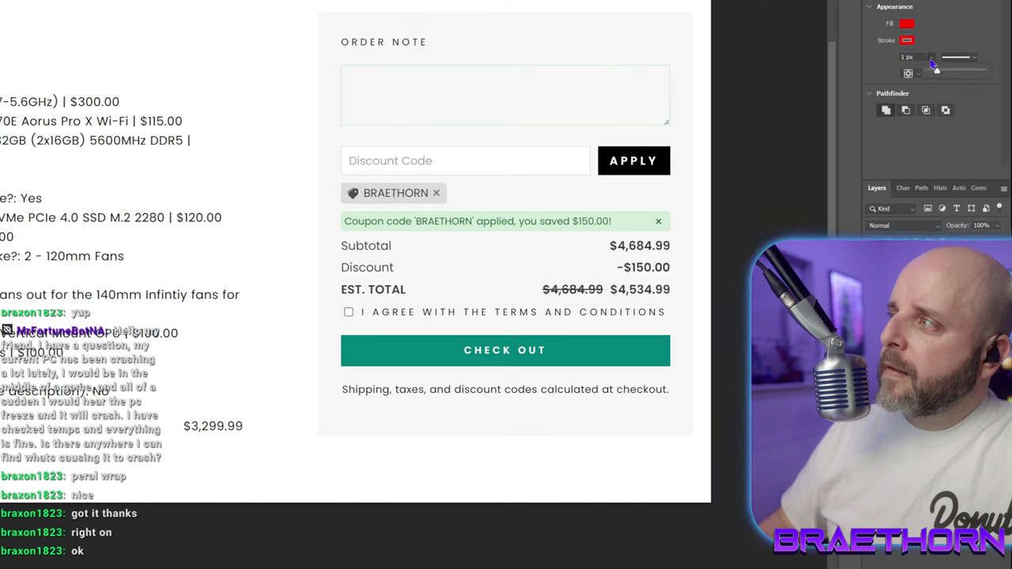
drag(938, 73, 942, 73)
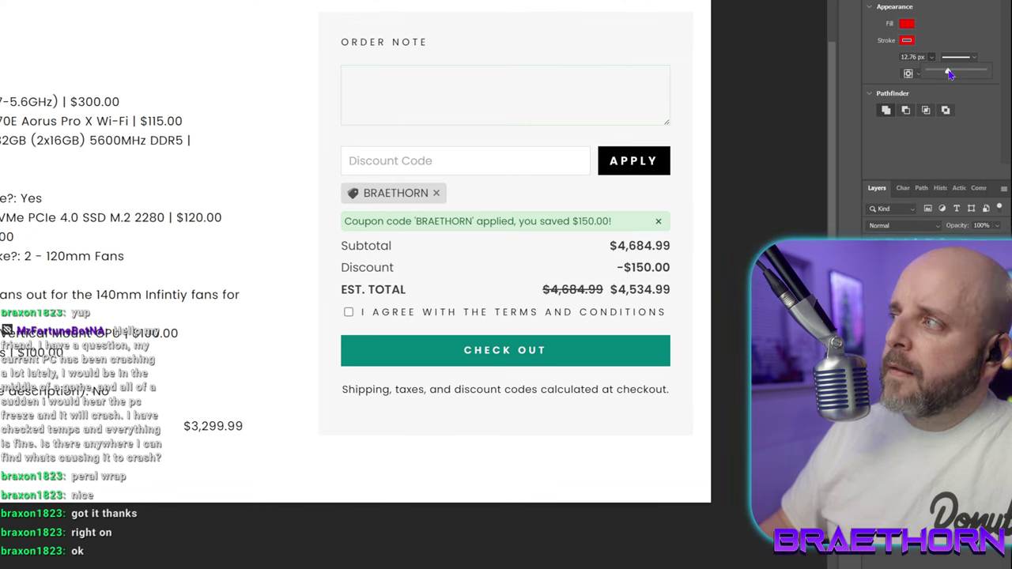
drag(942, 74, 949, 73)
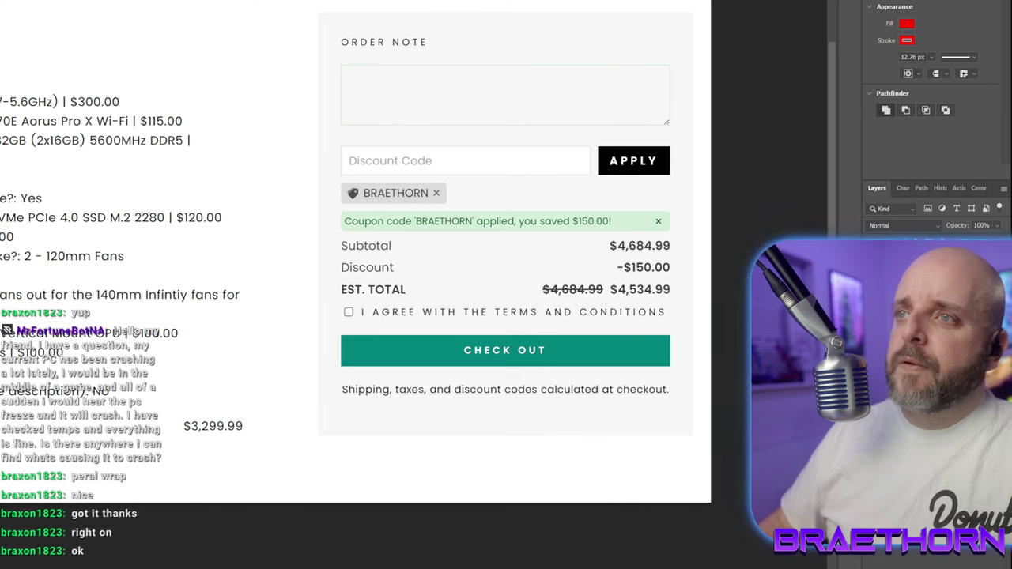
click(930, 56)
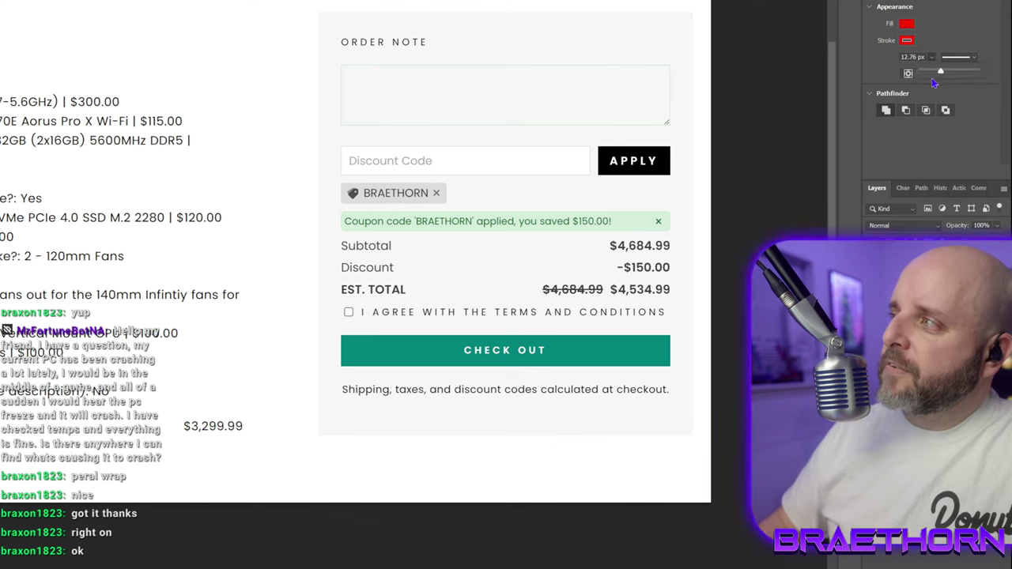
drag(943, 75, 935, 74)
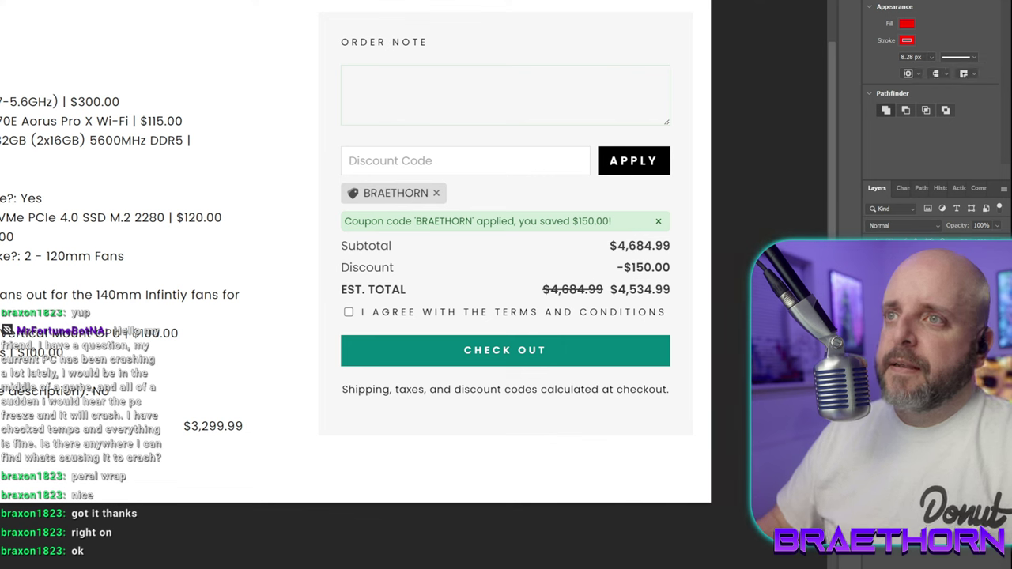
Strike through the 5600MHz DDR5 memory spec in the screenshot with a red 12.76 px line.
key(t)
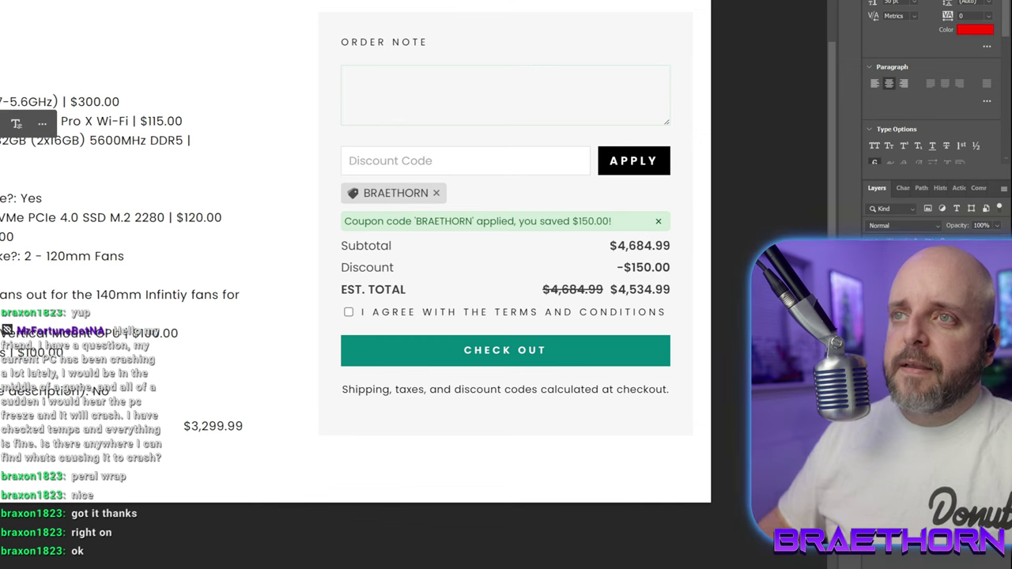
key(alt+[)
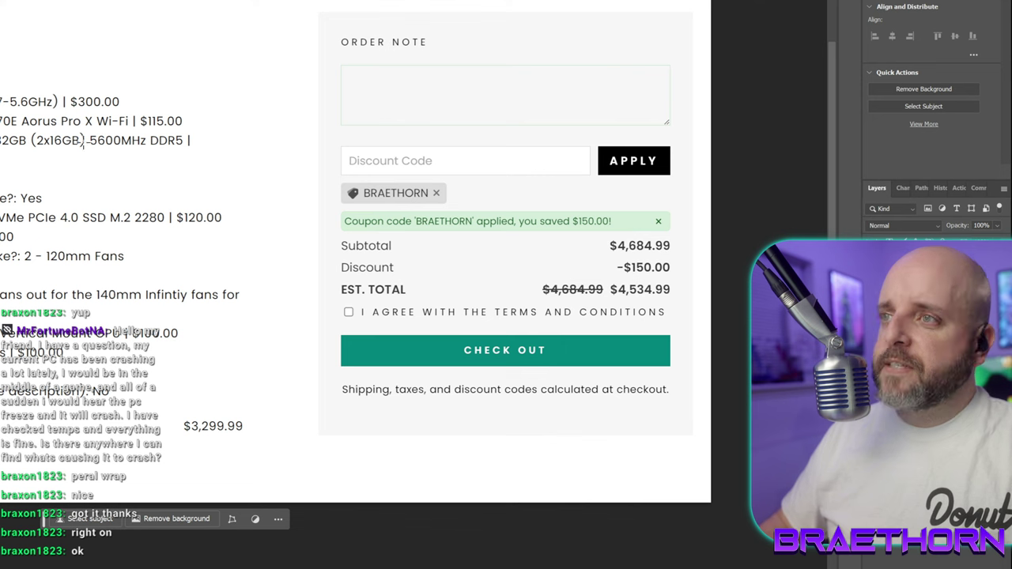
drag(87, 140, 188, 140)
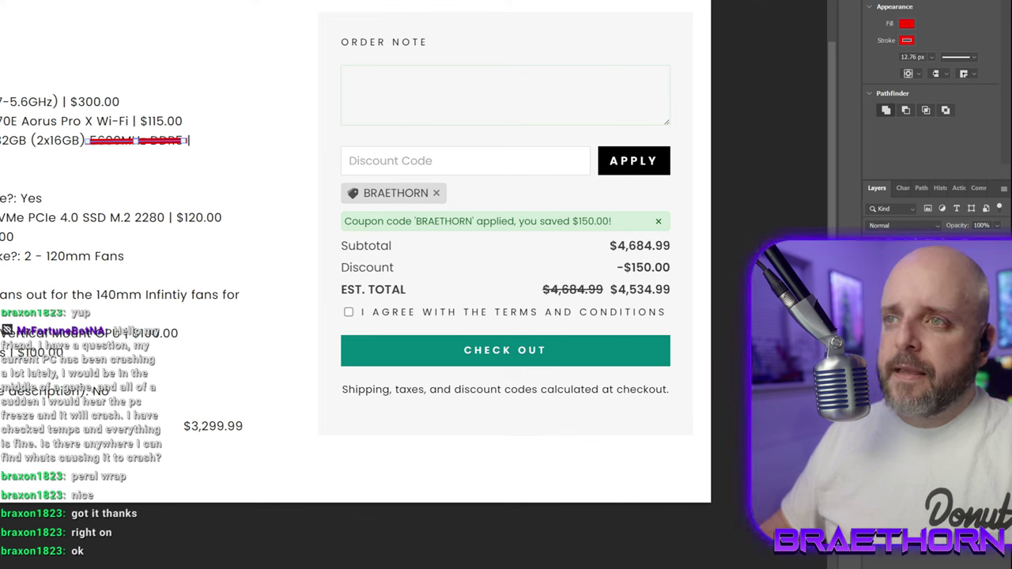
mouse_move(2, 219)
mouse_down()
mouse_move(24, 219)
mouse_move(2, 220)
mouse_move(0, 210)
mouse_up()
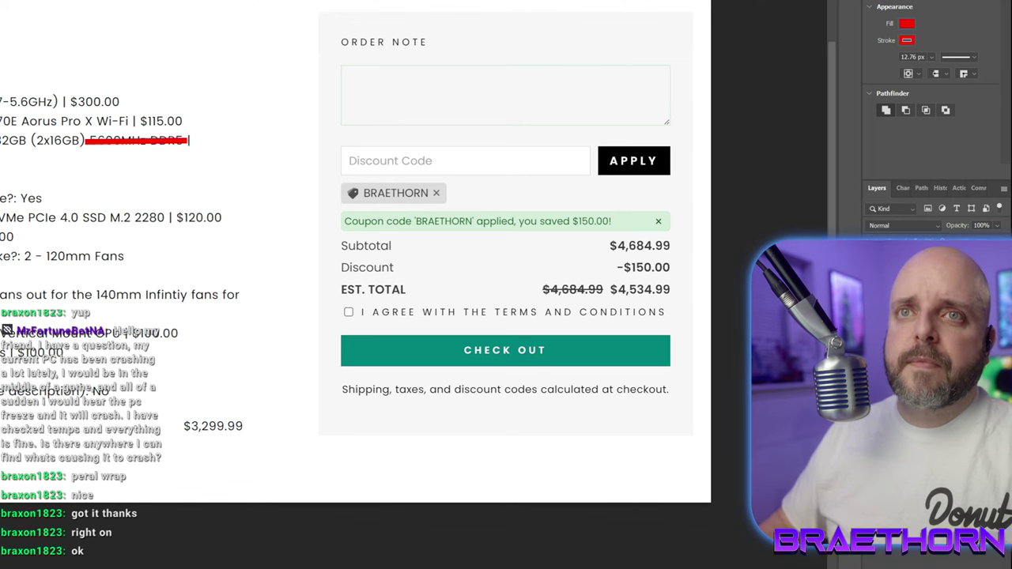
Add the red text "6000 MHz CL30 EXPO" beneath the struck-through memory spec.
click(87, 159)
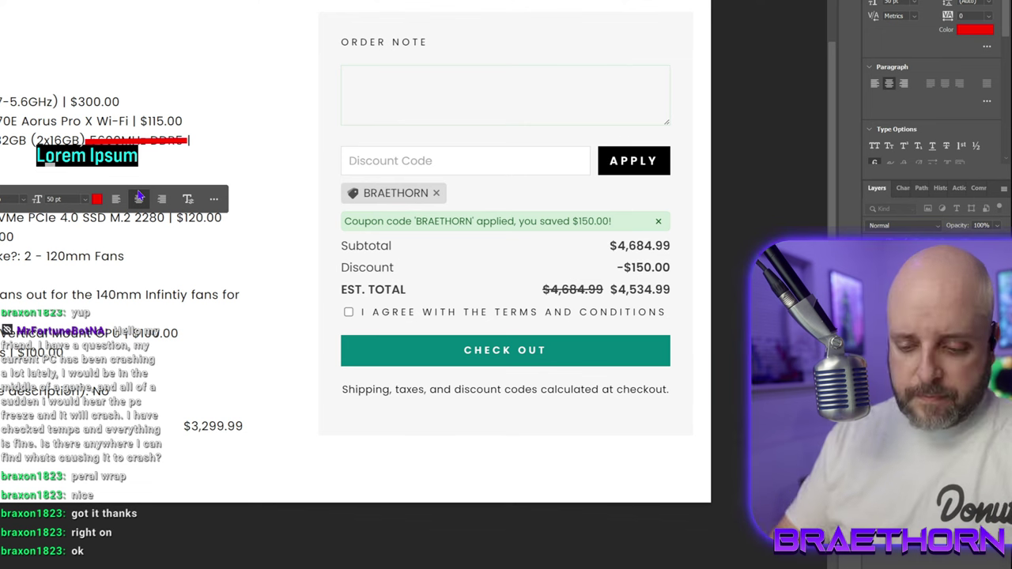
text(6000)
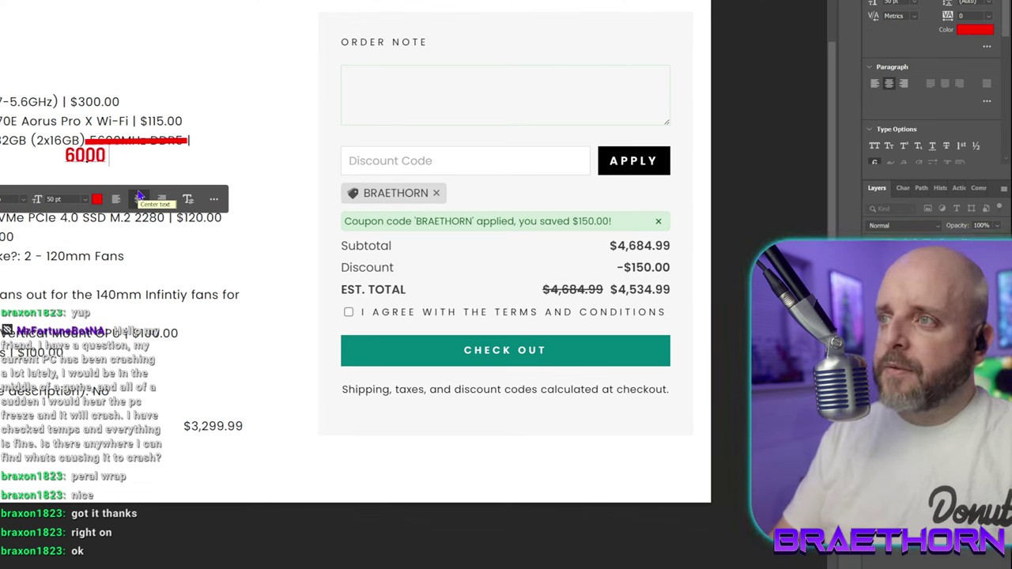
text( MH)
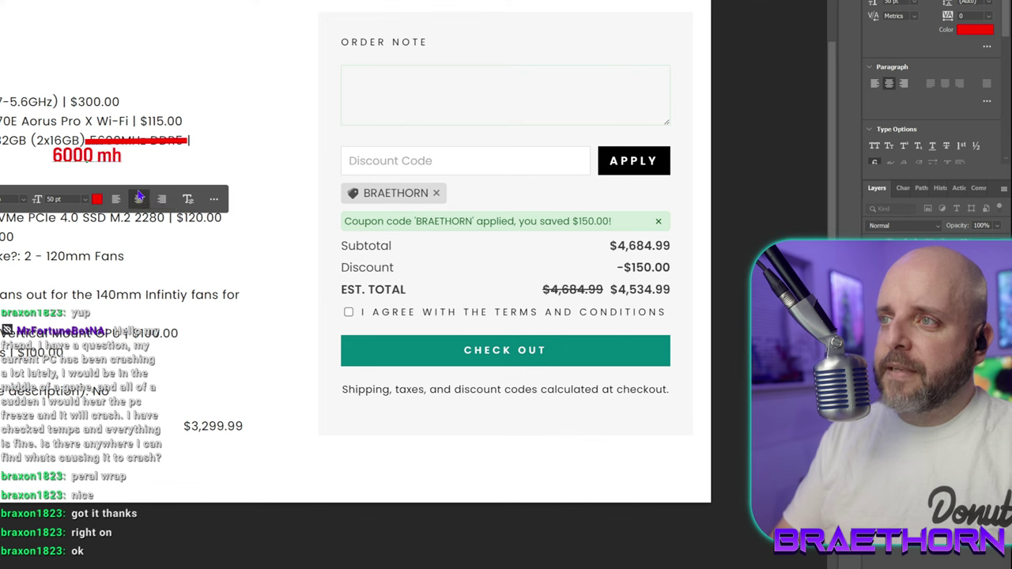
key(BackSpace)
key(BackSpace)
key(BackSpace)
text(MHz)
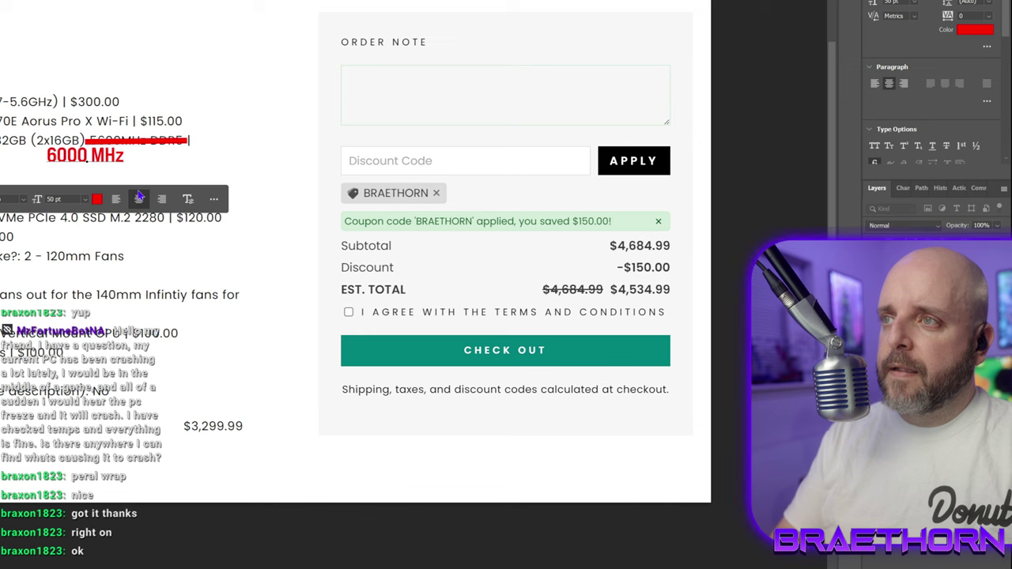
text( CL)
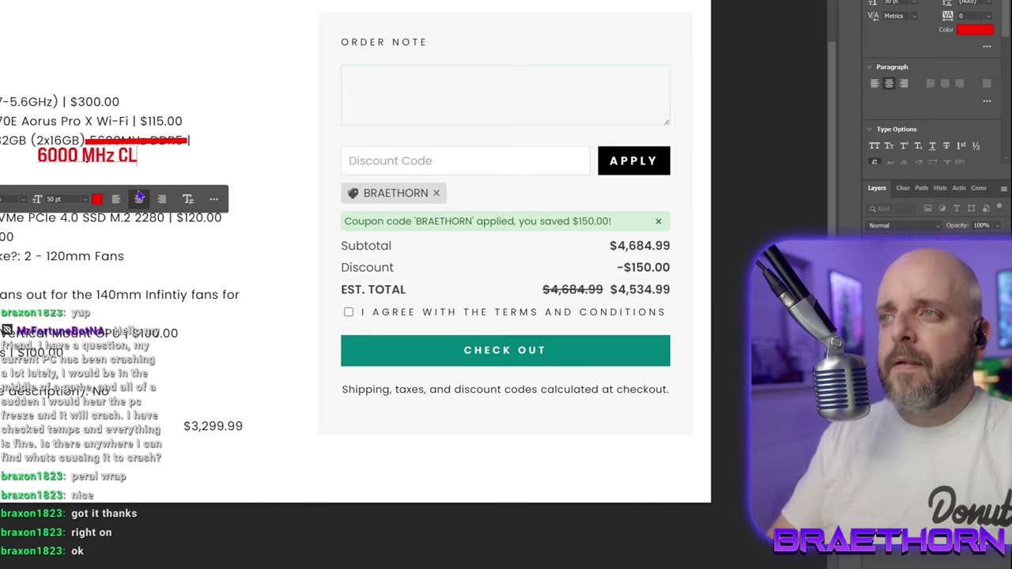
text(30 EXPO)
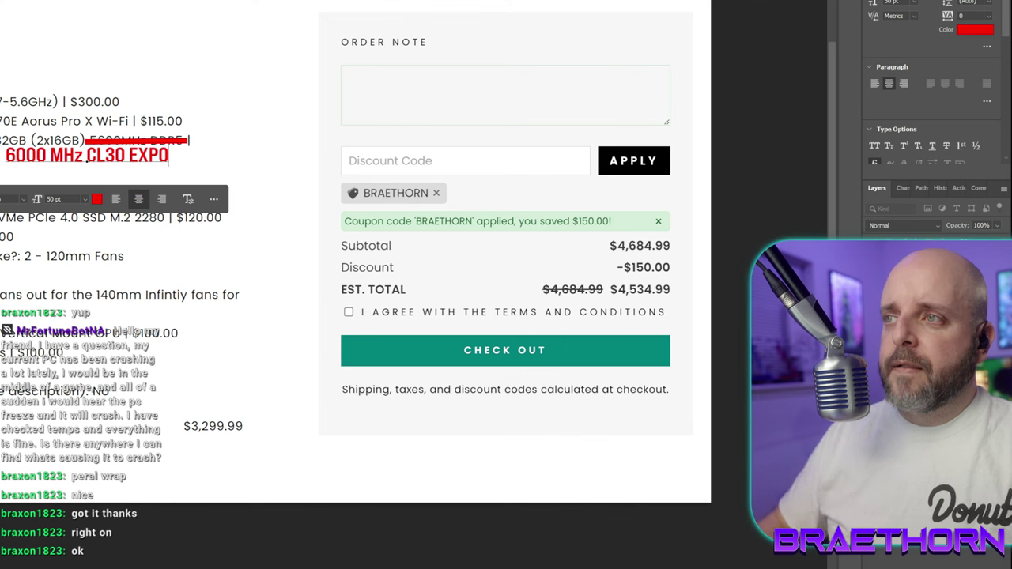
key(ctrl+Return)
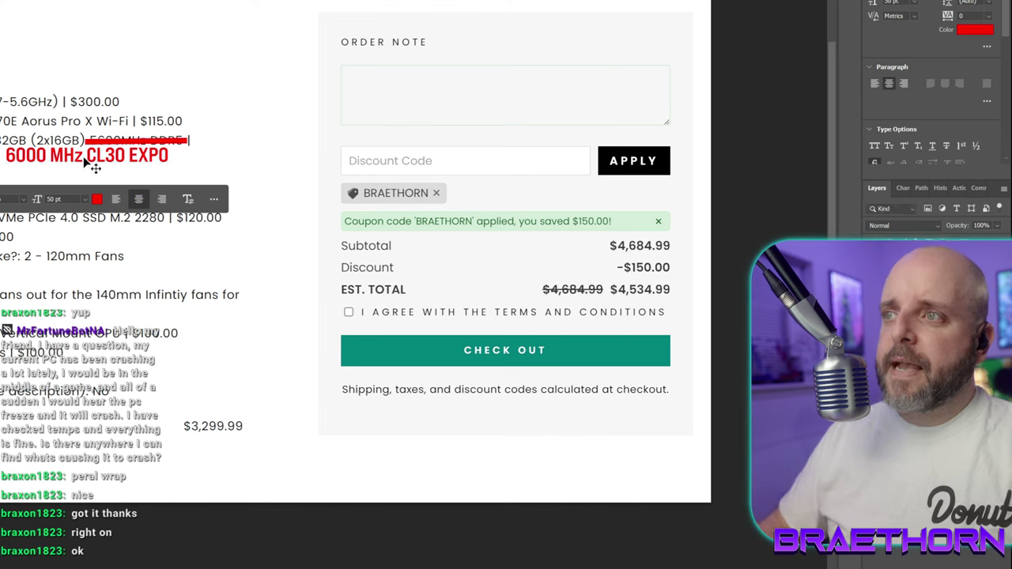
Shift the "6000 MHz CL30 EXPO" label rightward so it sits under the struck-through memory spec.
drag(75, 162, 126, 166)
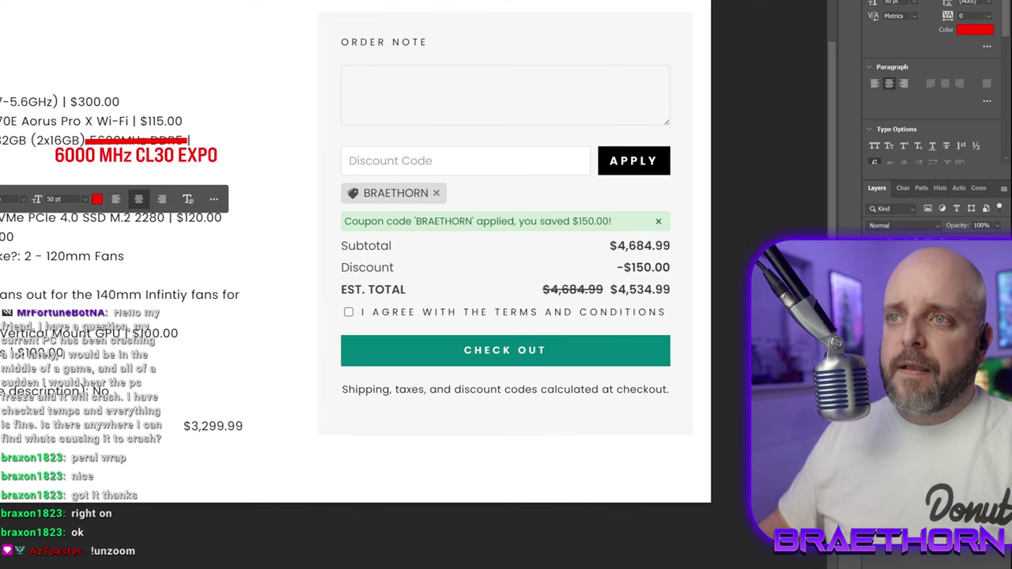
click(116, 161)
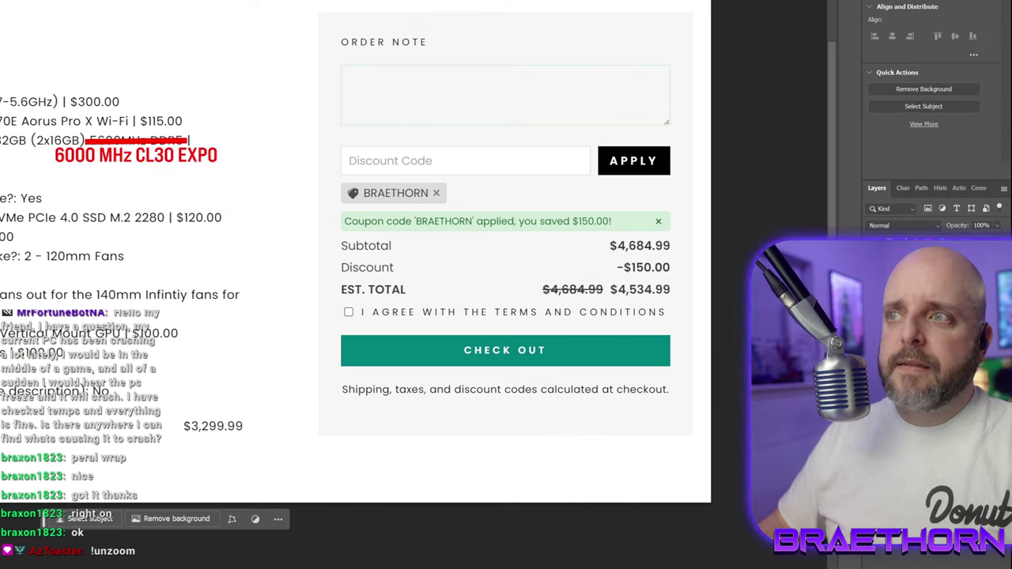
click(116, 160)
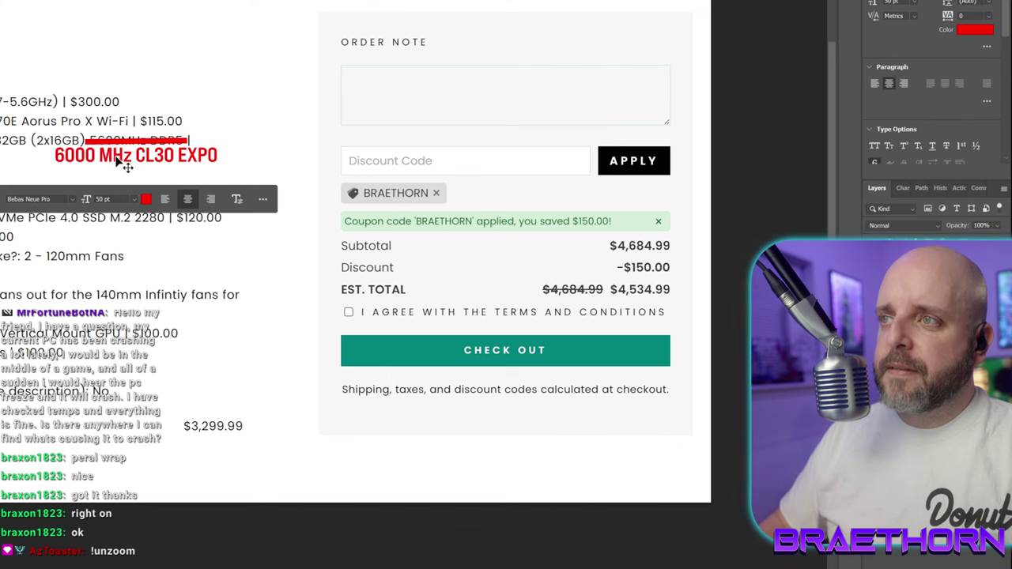
mouse_move(117, 160)
mouse_down()
mouse_move(115, 197)
mouse_move(131, 161)
mouse_up()
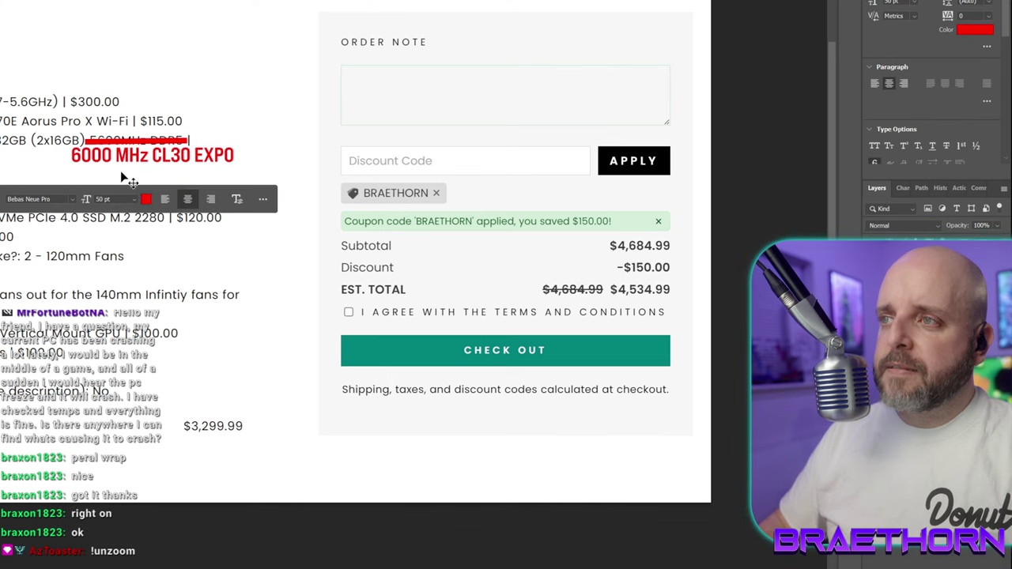
Duplicate the red memory label down to the SSD line, replace its text with "Either KC3000 or Fury Renegade" and shift it rightward.
drag(123, 204, 84, 206)
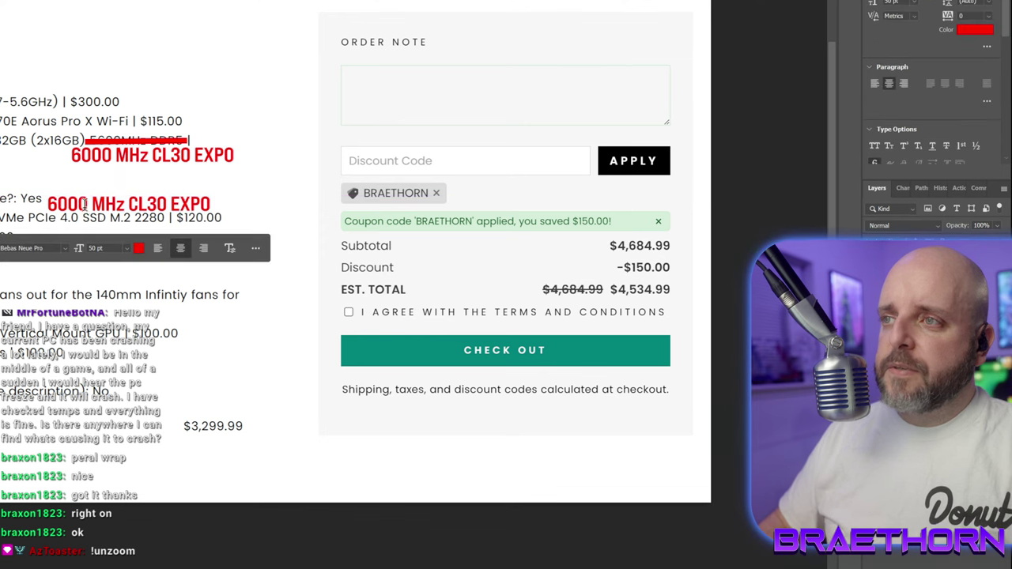
double_click(84, 205)
text(Either)
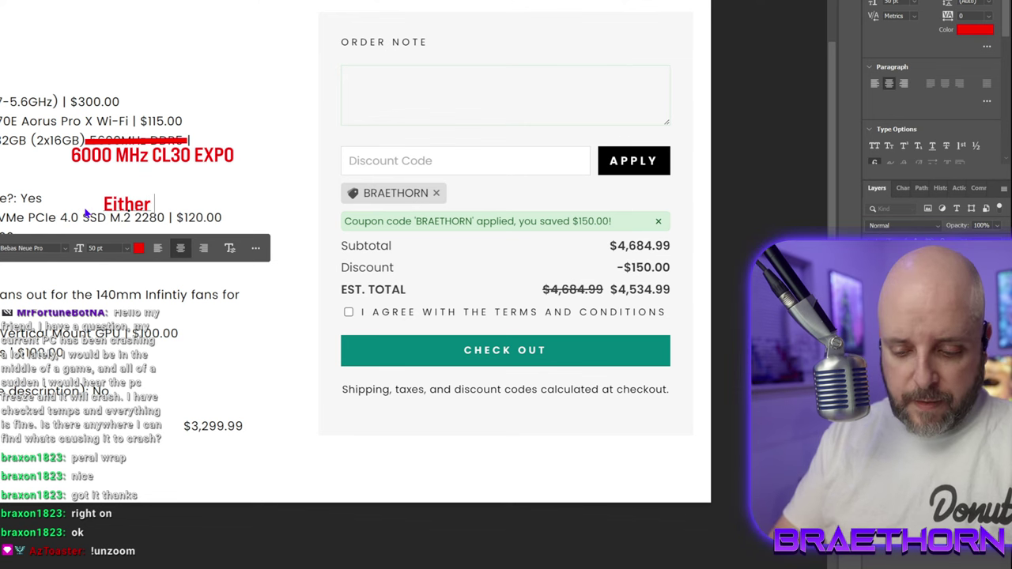
text( KC3000 or)
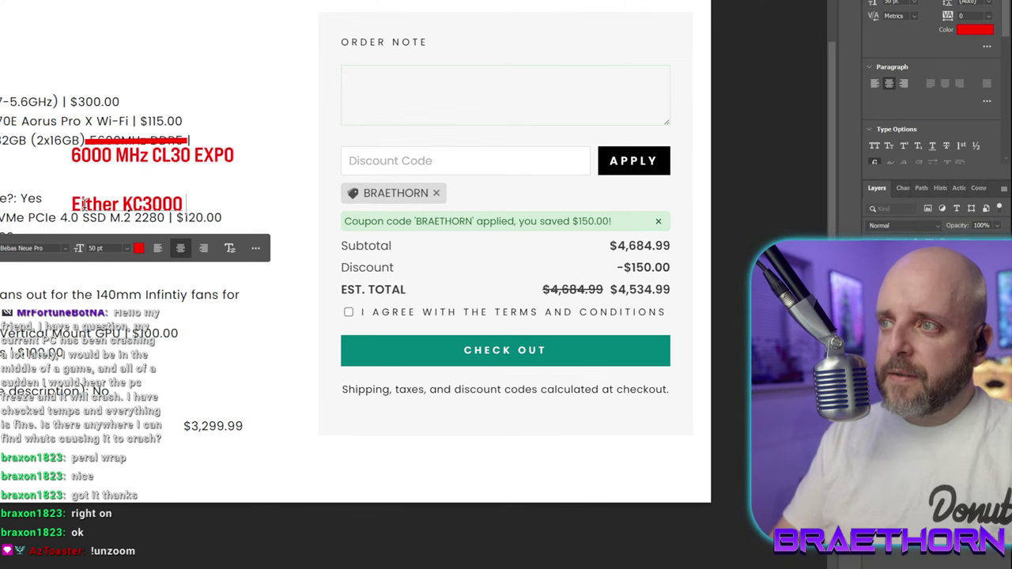
text( F)
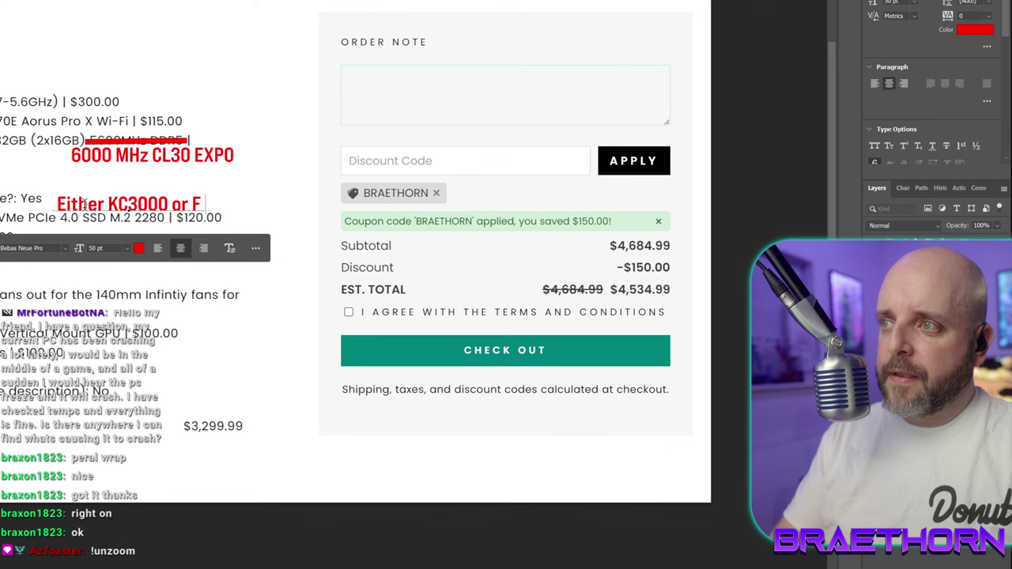
text(ury Renegade)
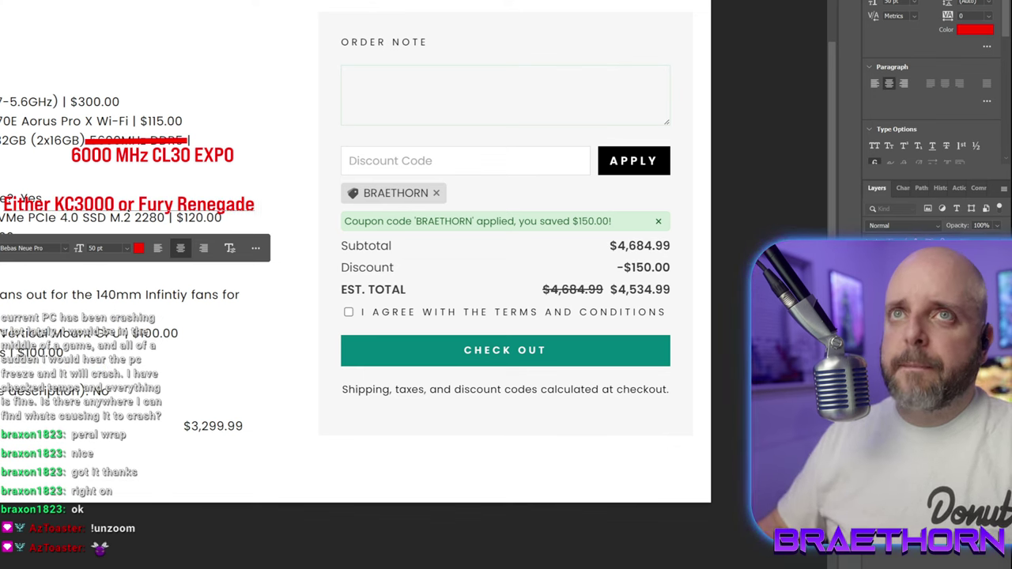
drag(88, 197, 128, 207)
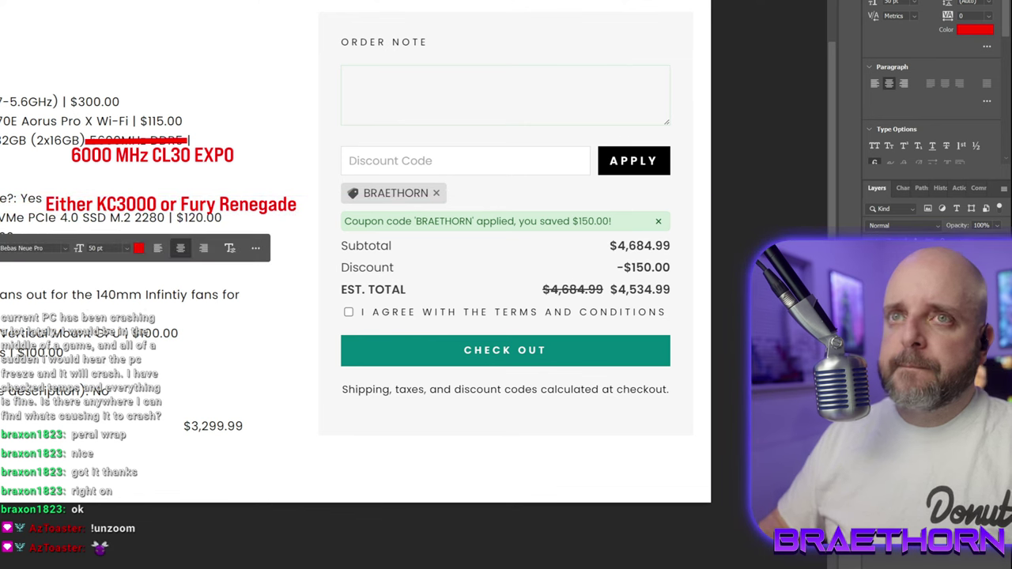
click(136, 32)
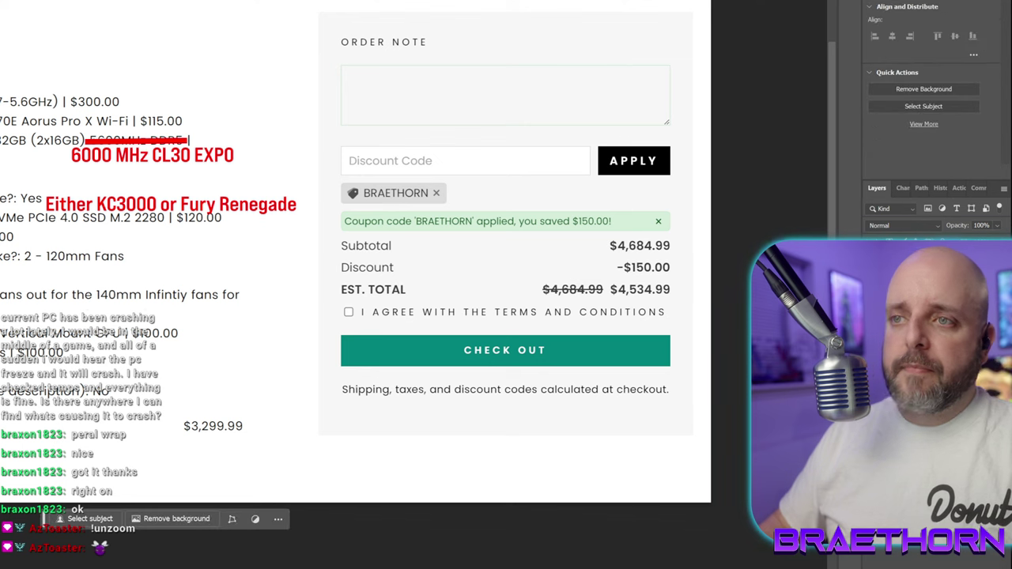
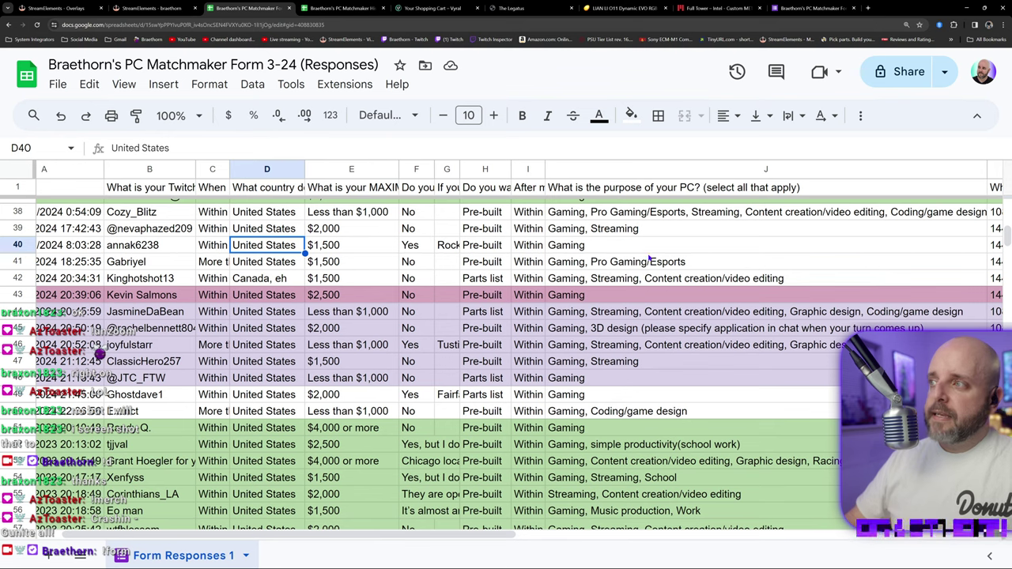
Resize the PC-purpose column J to just fit its longest answers and select row 44 of the form responses.
drag(987, 168, 603, 169)
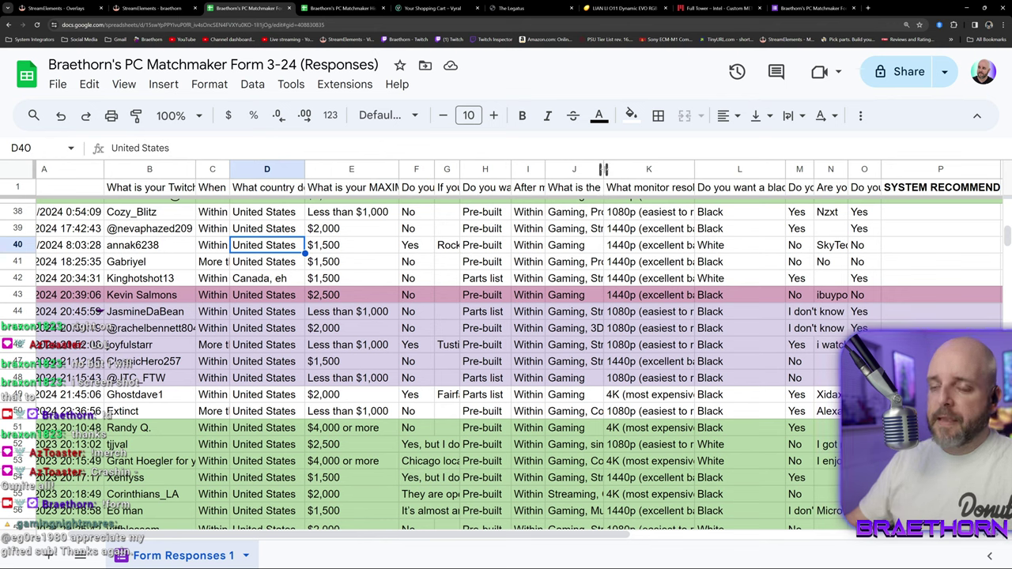
drag(604, 169, 970, 169)
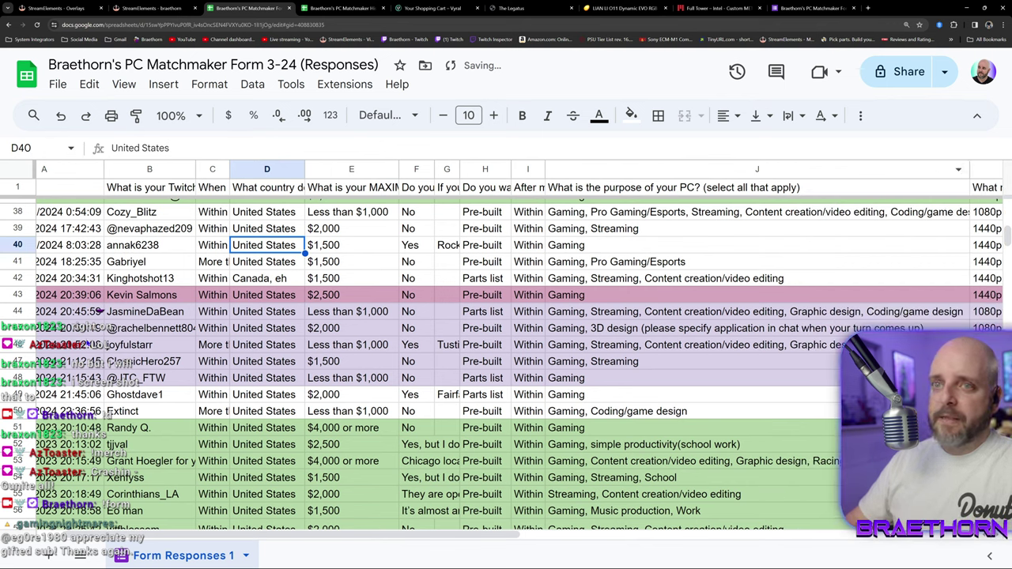
click(17, 311)
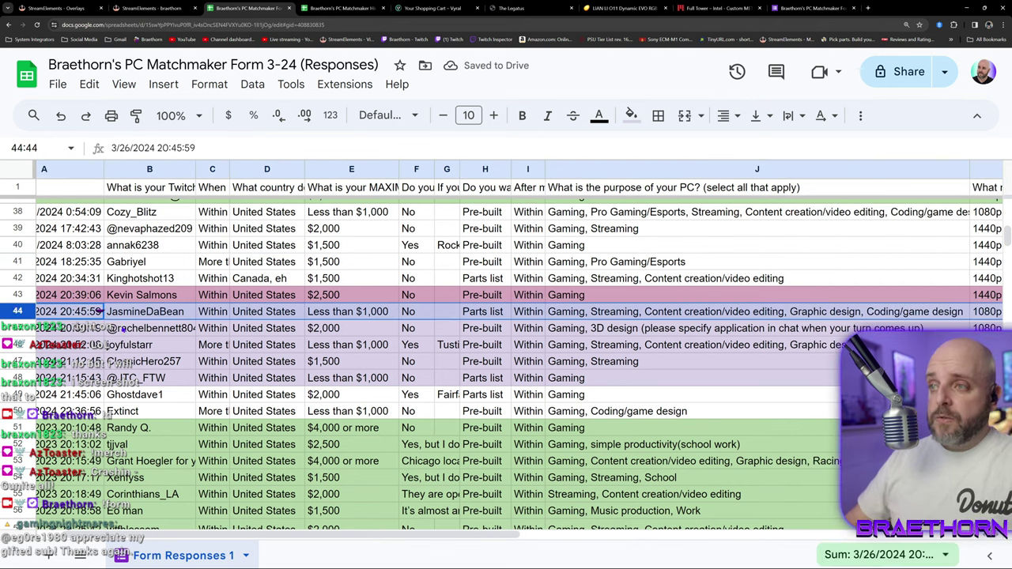
Set the maximum budget in cell E44 to $1,300.
drag(398, 169, 361, 169)
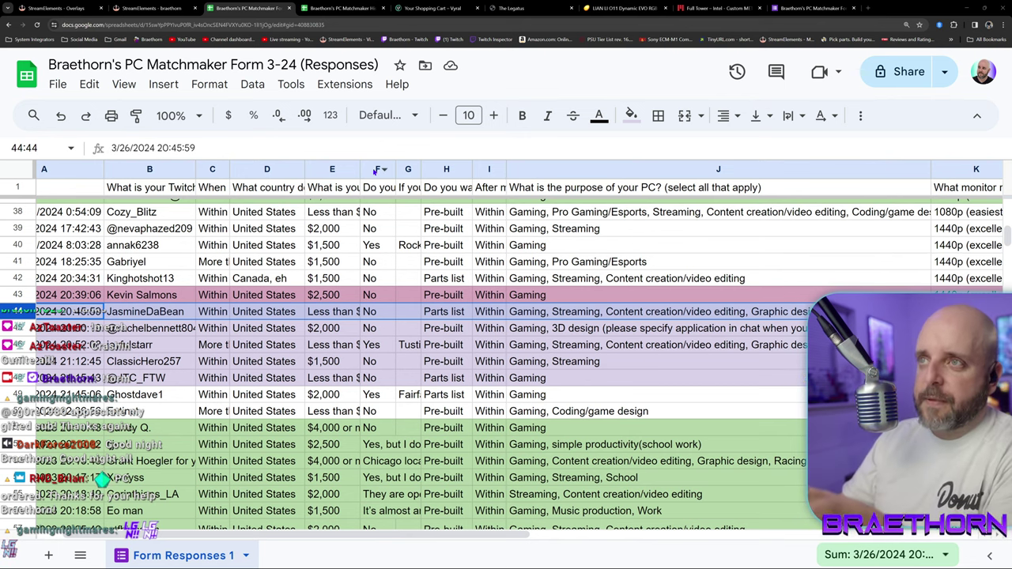
drag(362, 169, 398, 170)
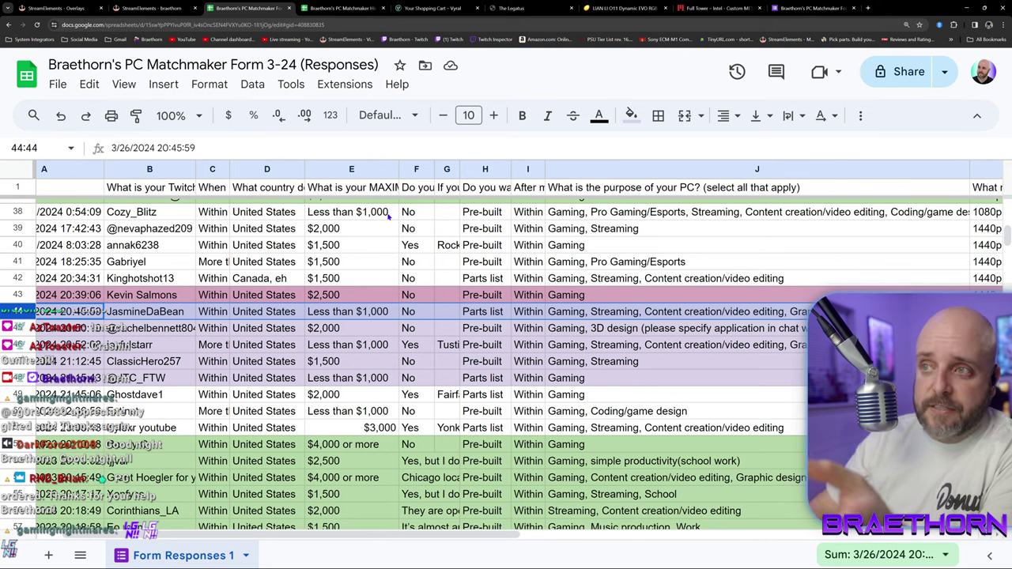
click(369, 315)
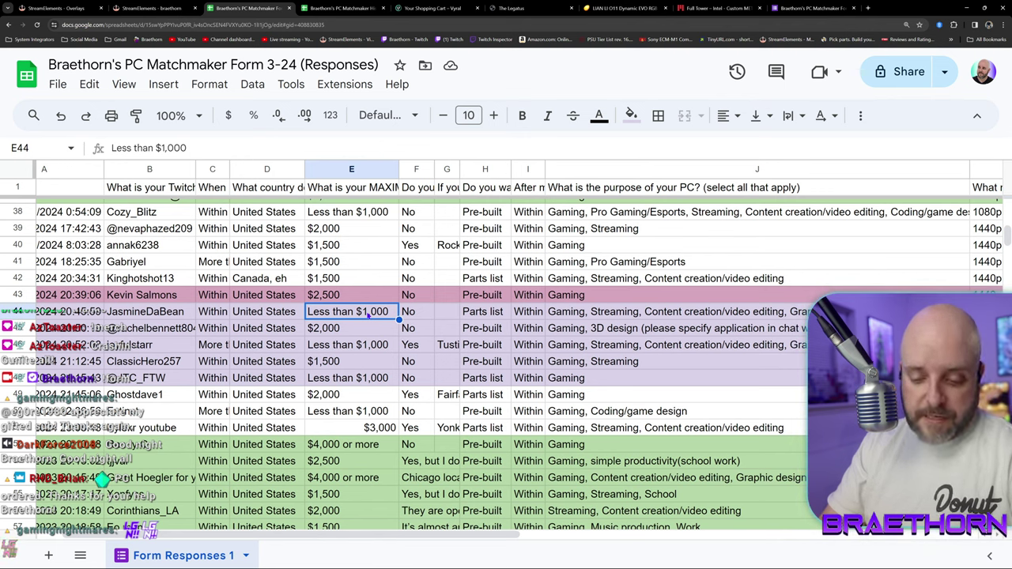
text($1,300)
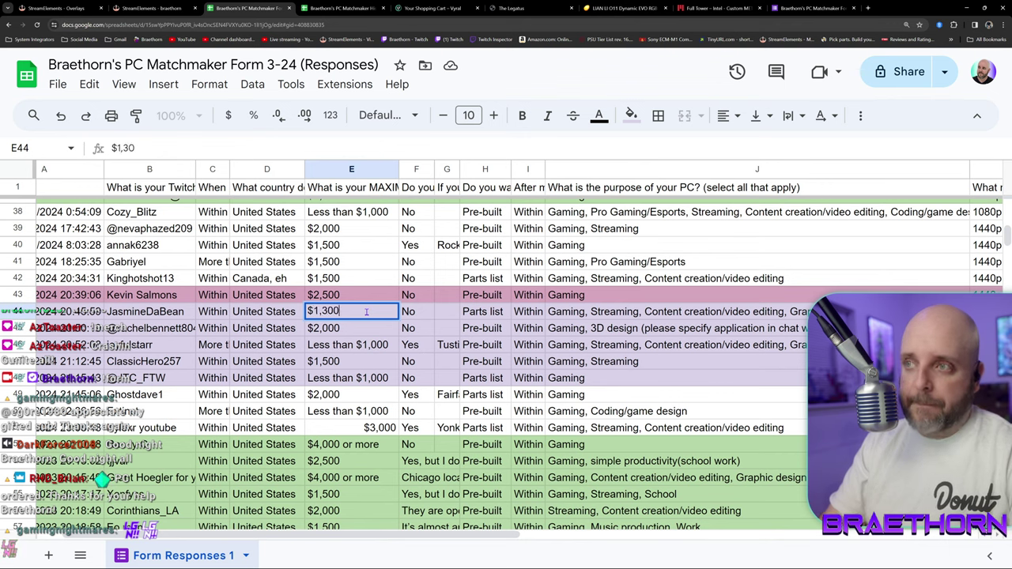
key(Tab)
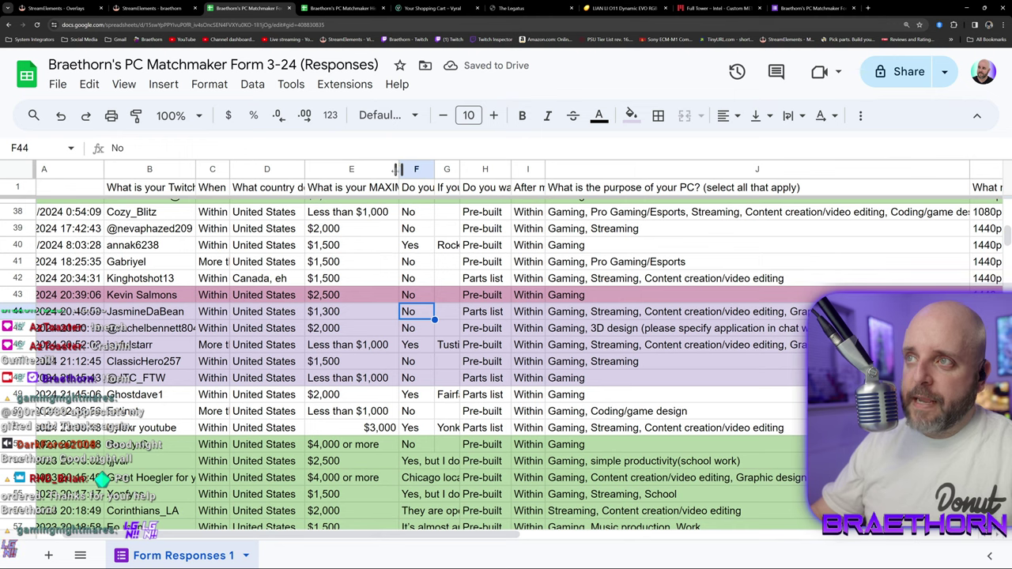
Narrow the maximum-budget column E and slightly trim the PC-purpose column J so row 44's full answer fits.
drag(400, 169, 357, 170)
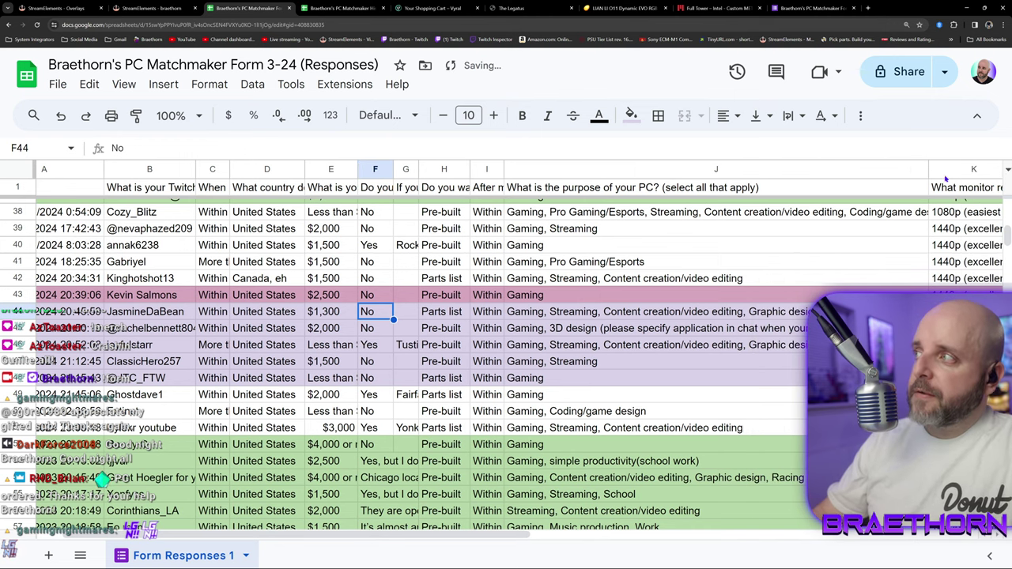
drag(925, 169, 925, 169)
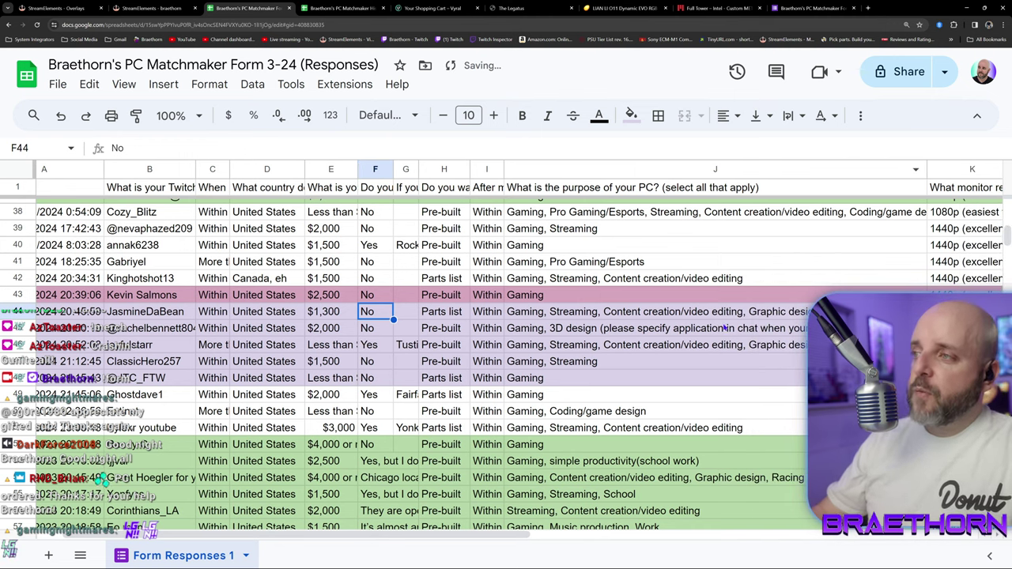
scroll(560, 317, down, 1)
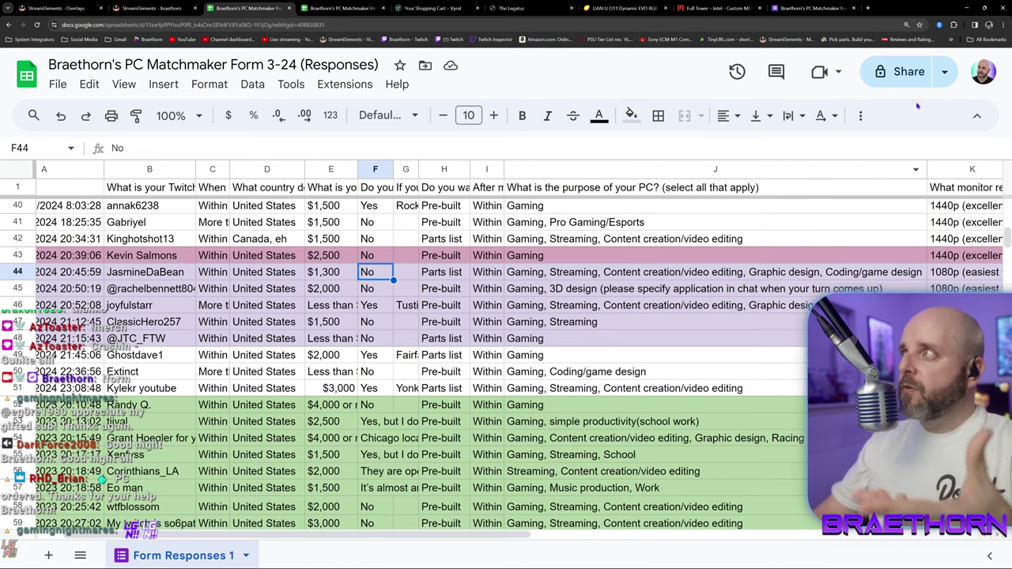
click(966, 8)
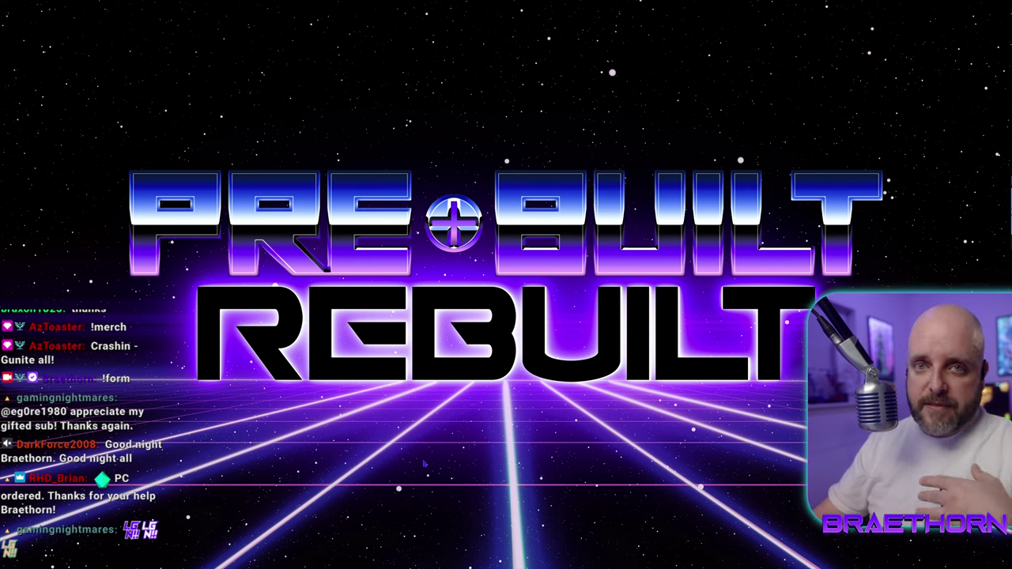
mouse_move(187, 560)
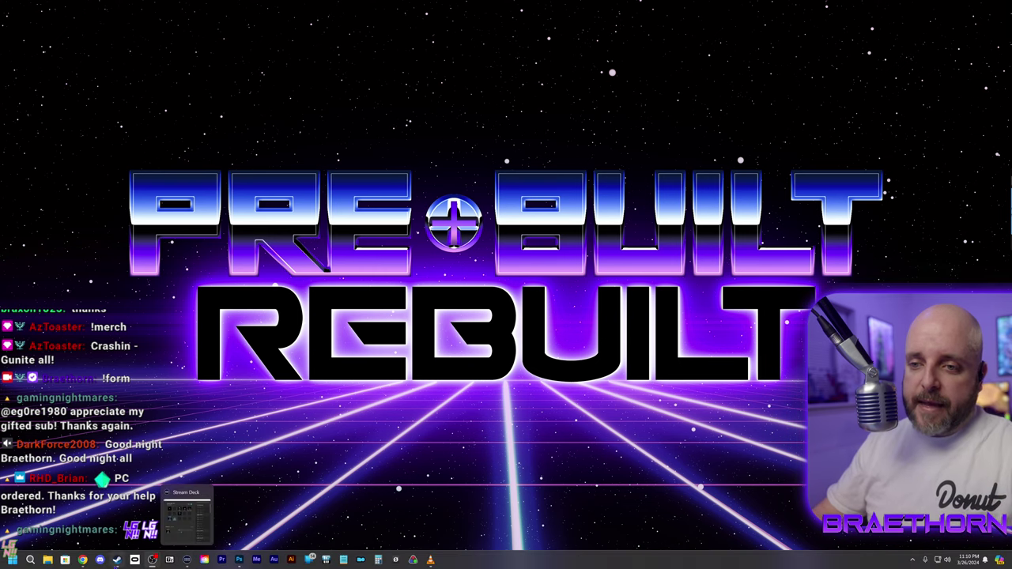
mouse_move(82, 563)
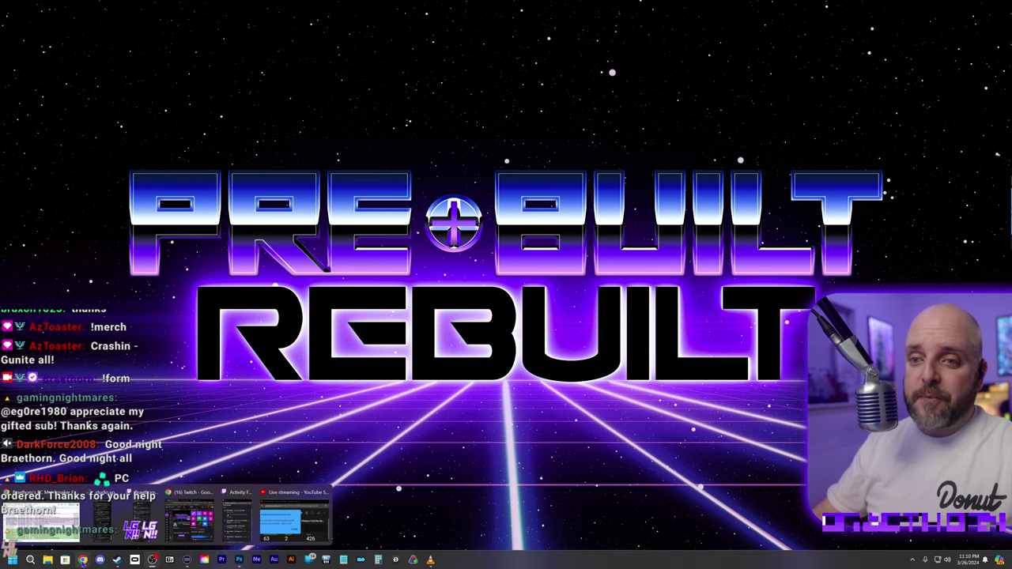
click(44, 520)
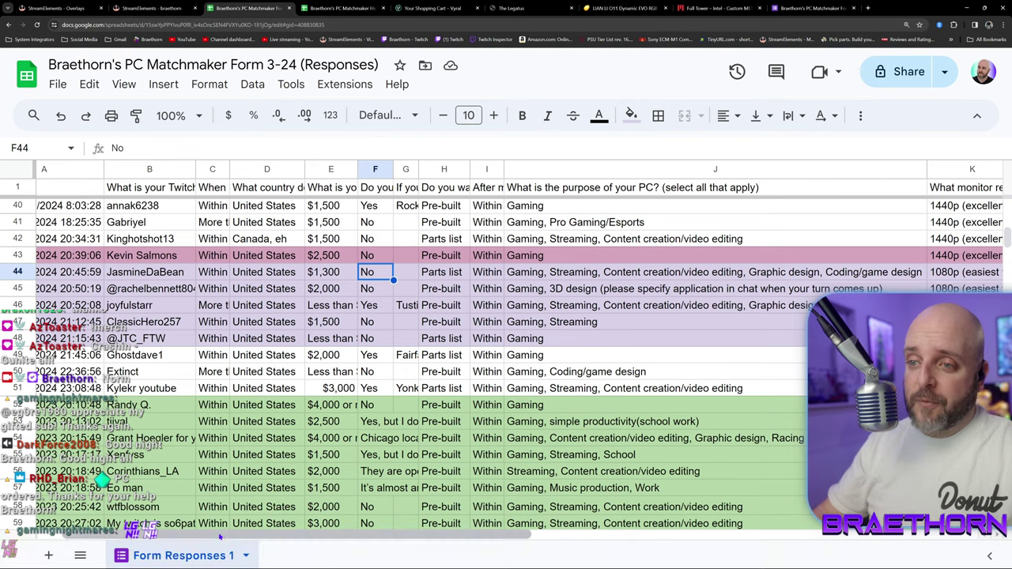
Check row 44's CPU-upgrade answer in column O and narrow the color-preference column L.
scroll(472, 525, right, 10)
scroll(471, 525, right, 2)
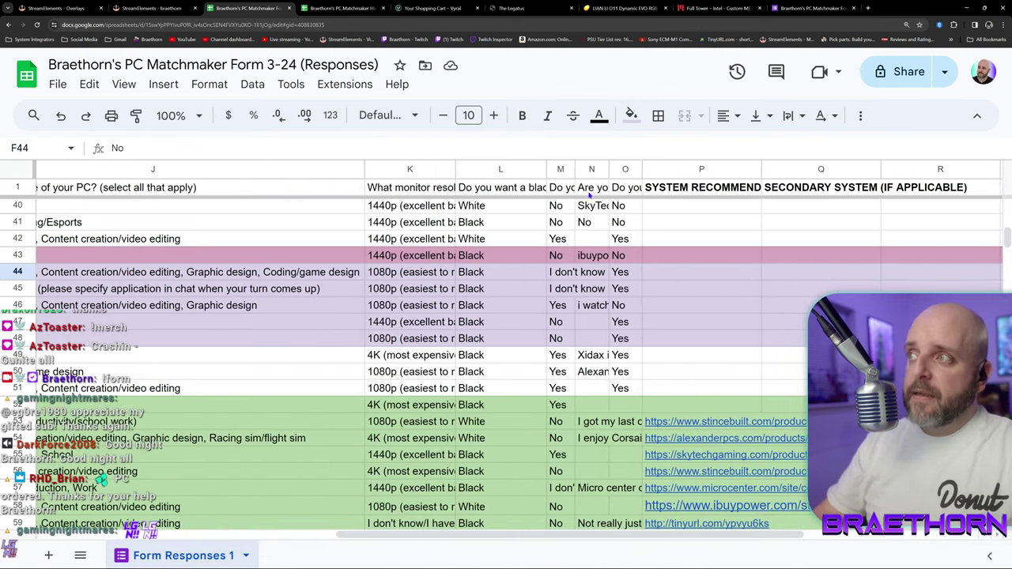
click(627, 168)
click(620, 271)
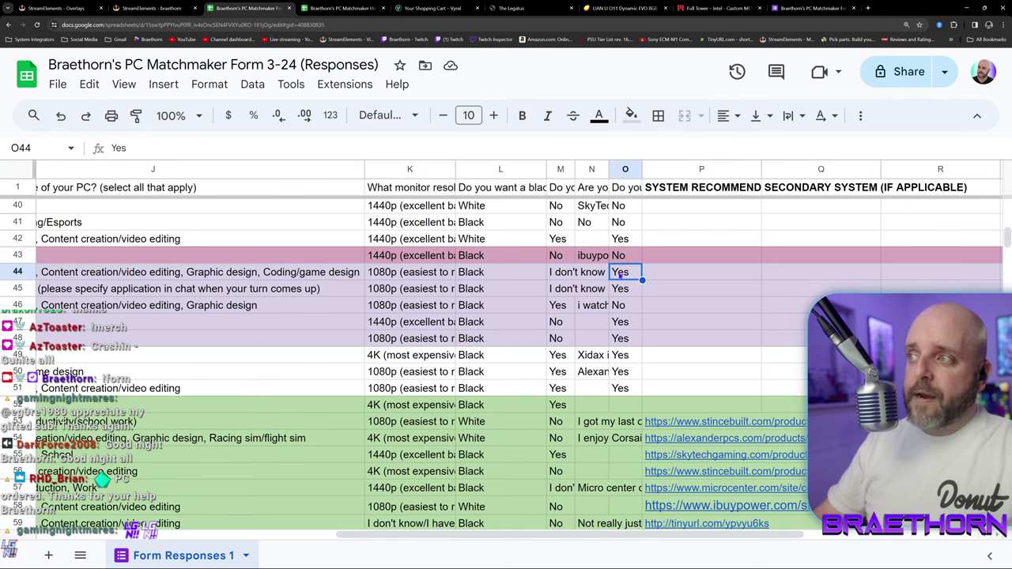
drag(546, 168, 497, 170)
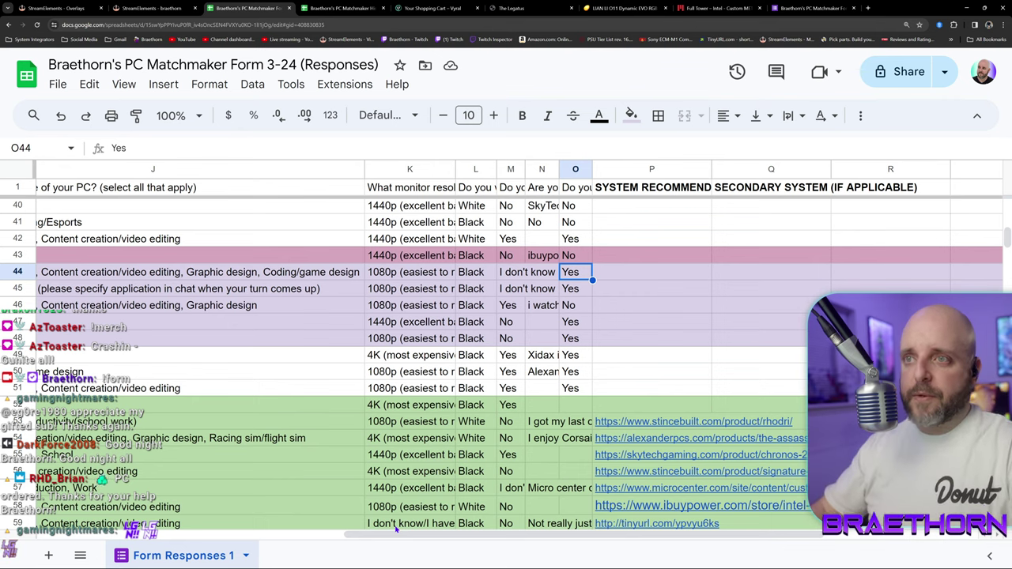
Review row 44's parts-list request, from budget and PC purposes to monitor resolution, color and CPU-upgrade answers.
drag(394, 534, 379, 537)
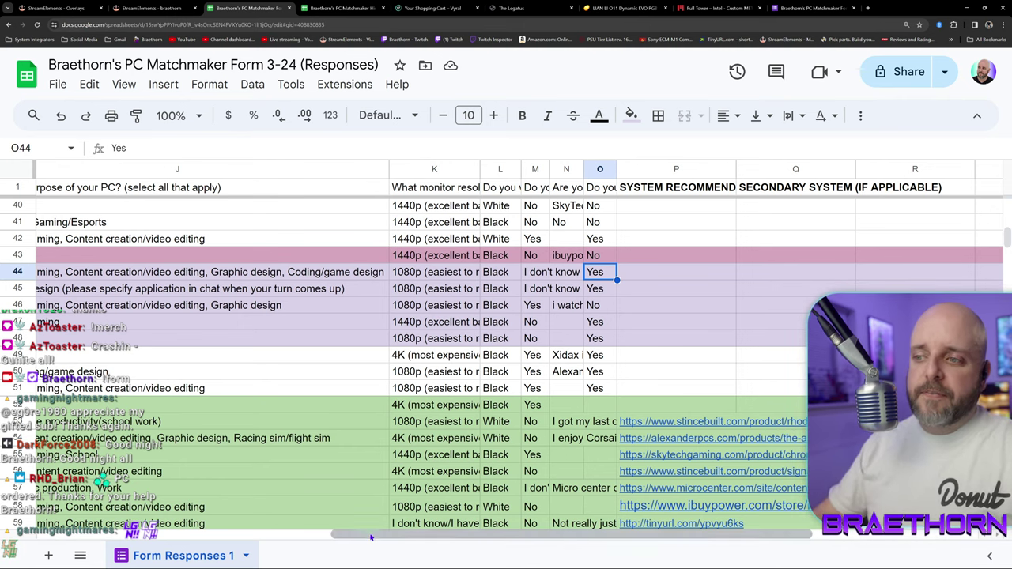
drag(348, 535, 266, 536)
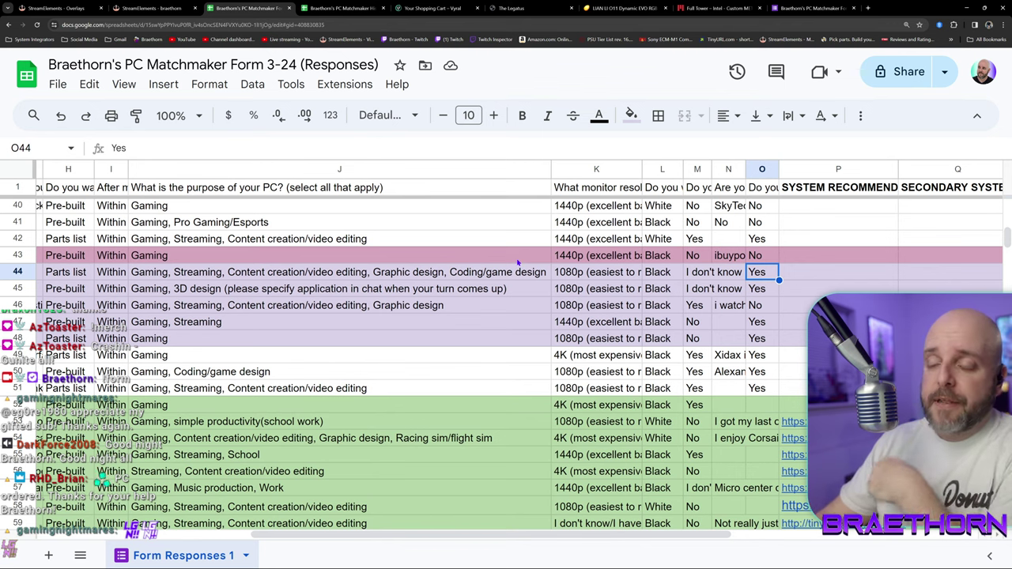
click(433, 338)
click(838, 338)
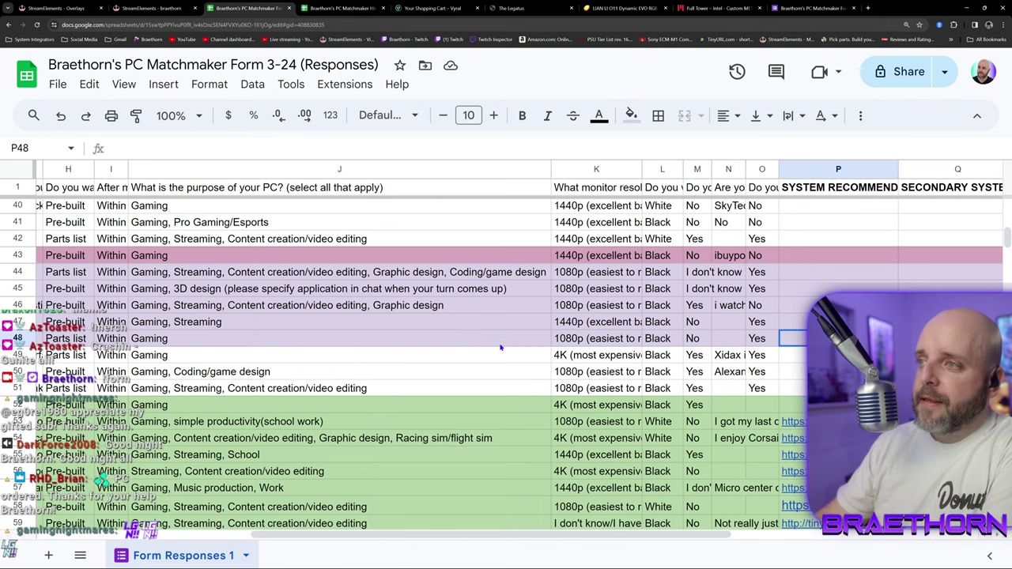
click(315, 273)
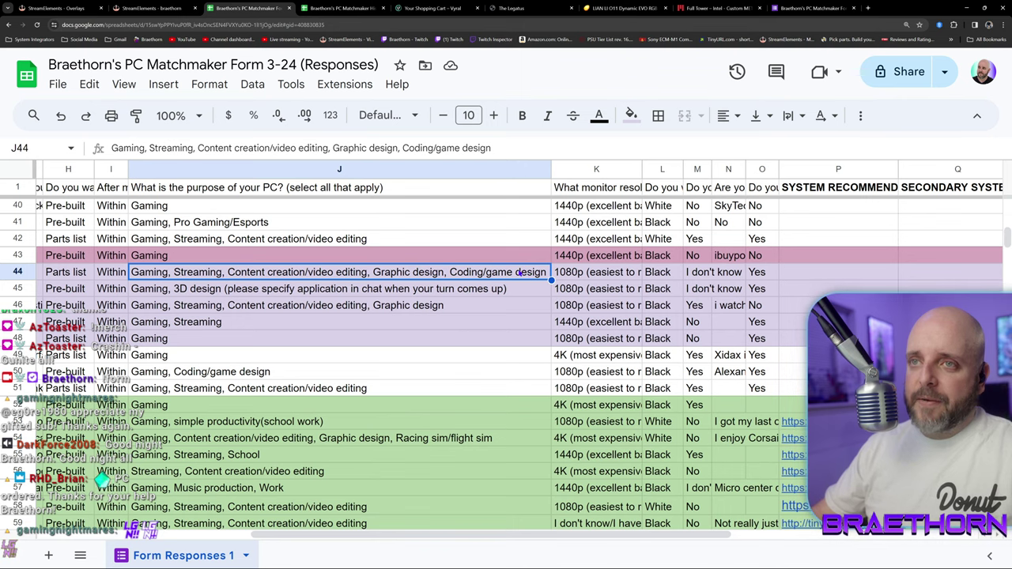
drag(440, 532, 357, 539)
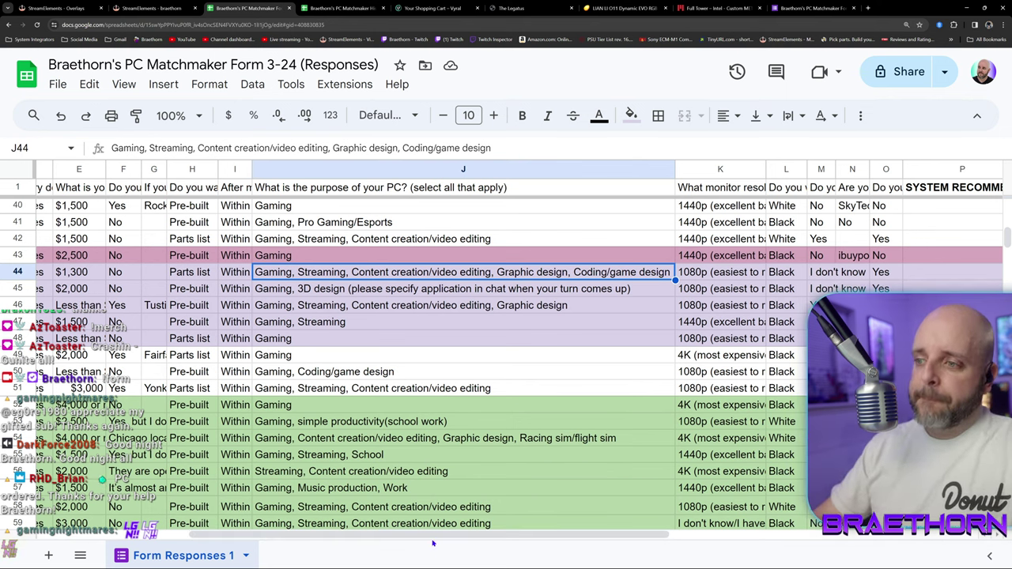
drag(434, 536, 481, 537)
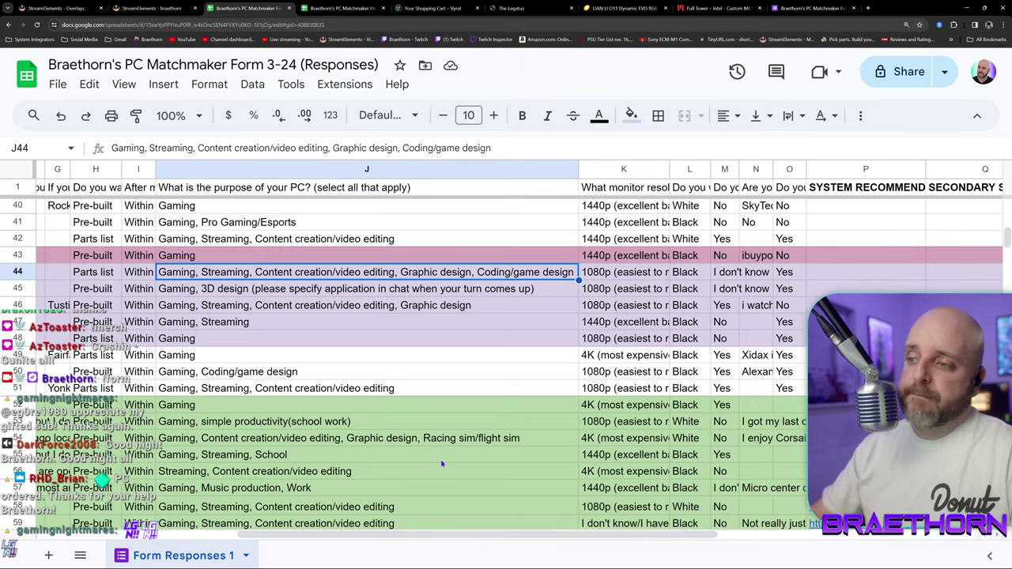
drag(448, 536, 497, 546)
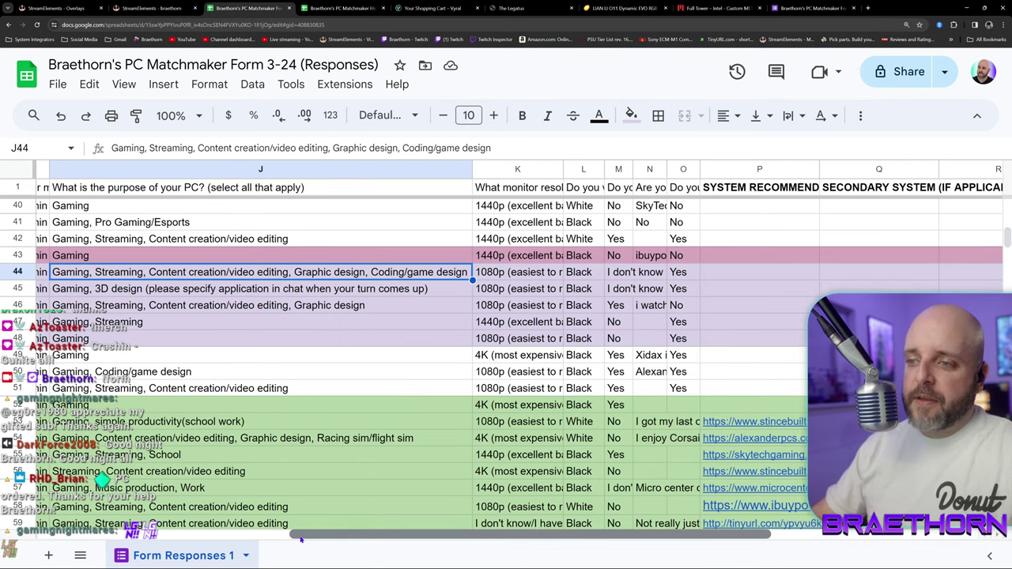
Narrow column F, and widen column O to read its full question before restoring its width.
drag(300, 540, 121, 538)
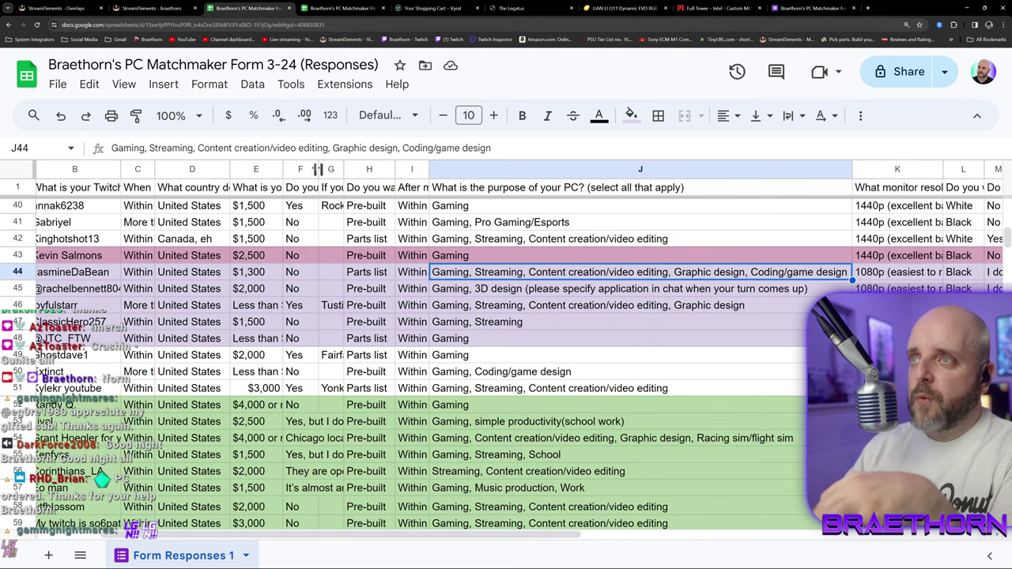
drag(317, 169, 306, 169)
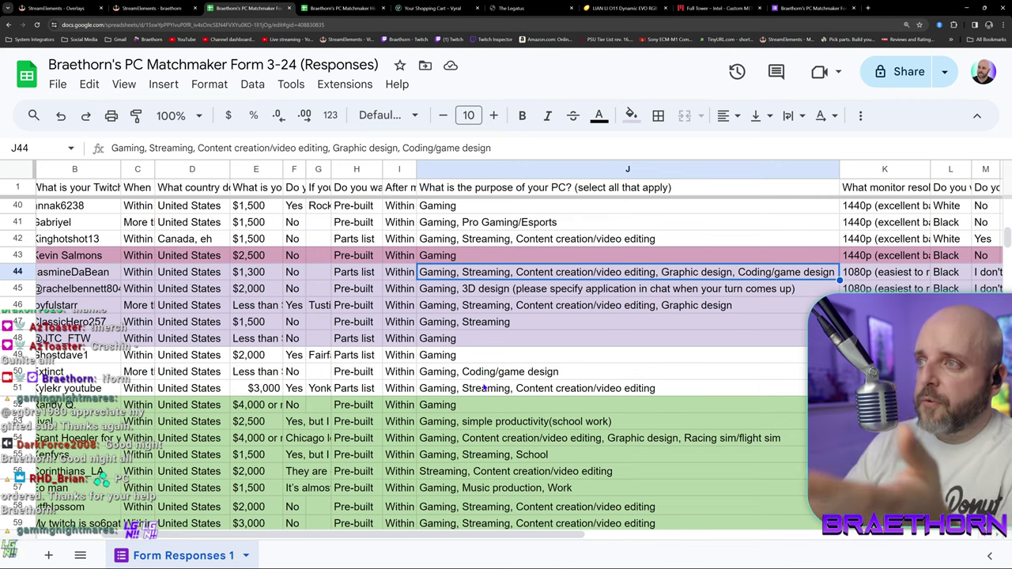
drag(481, 538, 717, 541)
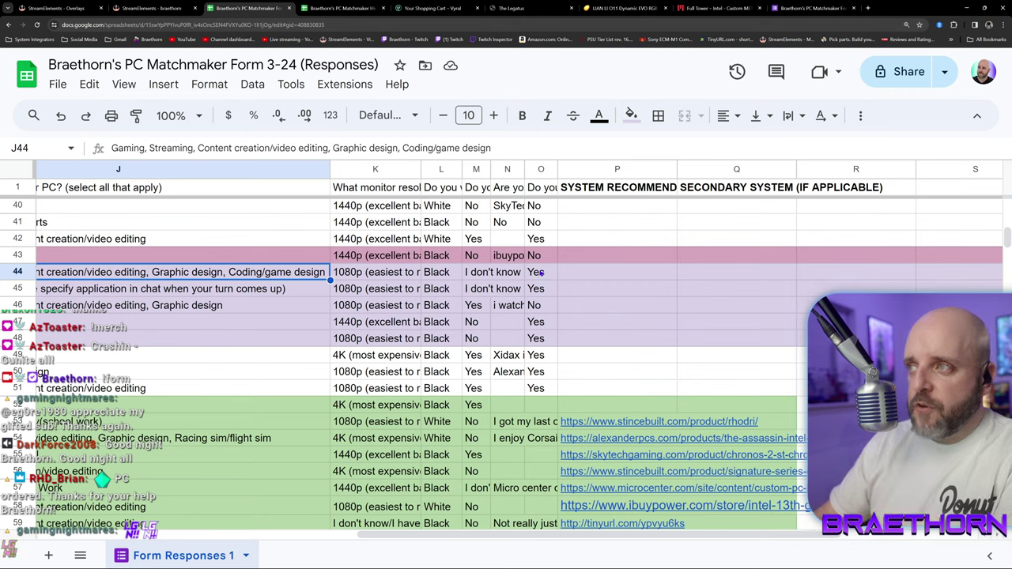
drag(558, 168, 824, 169)
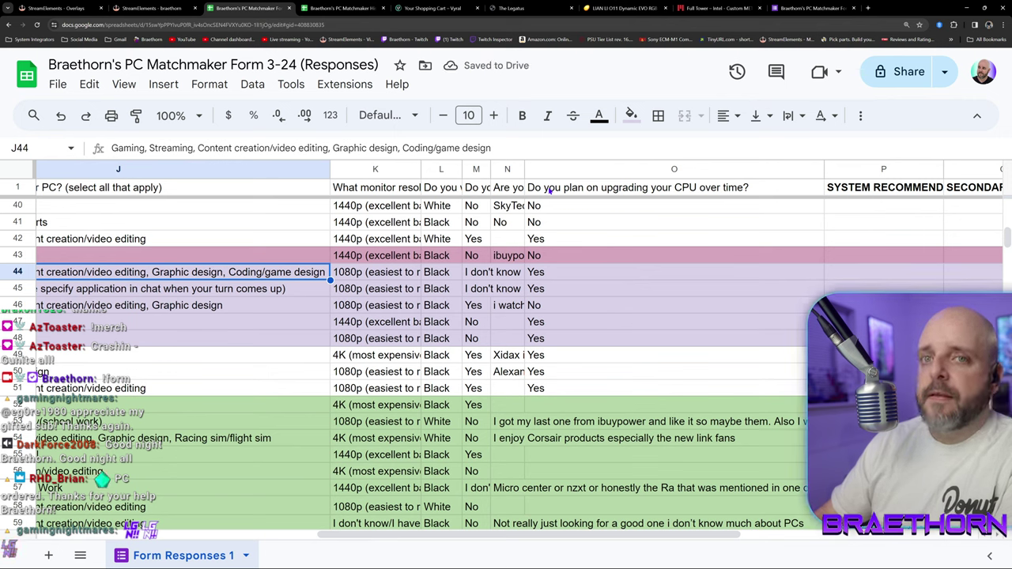
drag(824, 168, 557, 169)
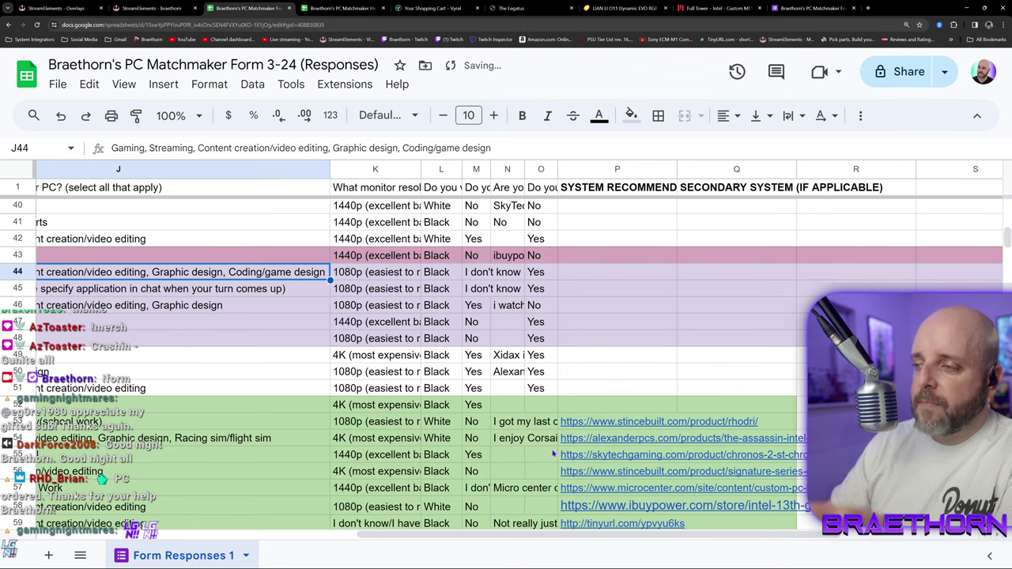
drag(518, 542, 337, 543)
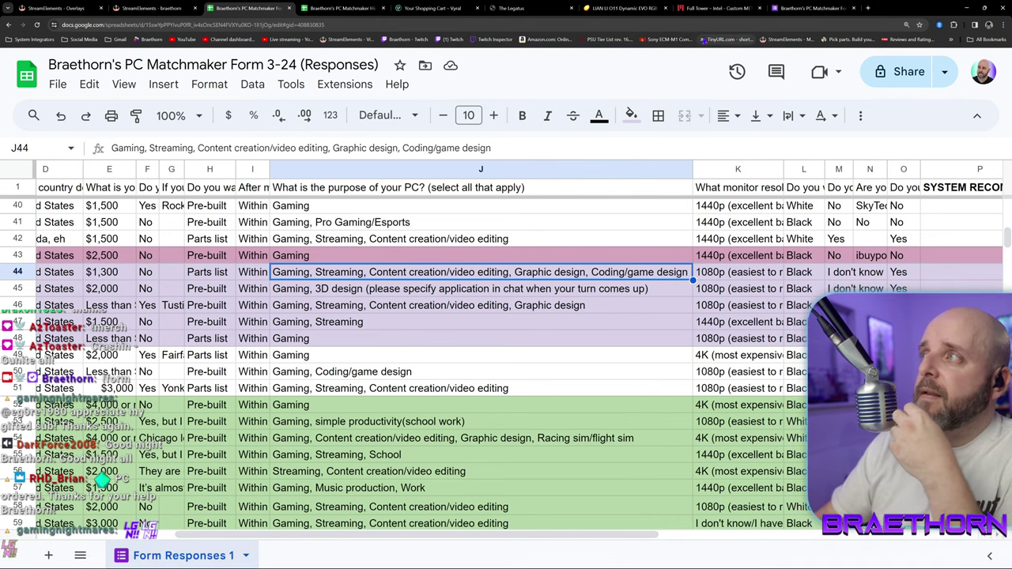
Open PCPartPicker in a new tab and start a new, empty part list in the builder.
right_click(855, 42)
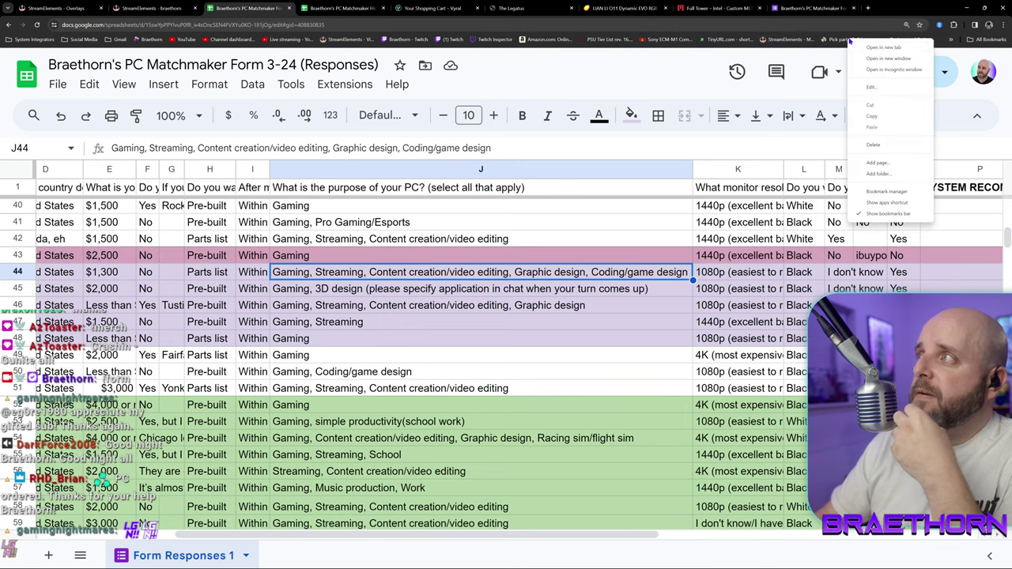
click(866, 45)
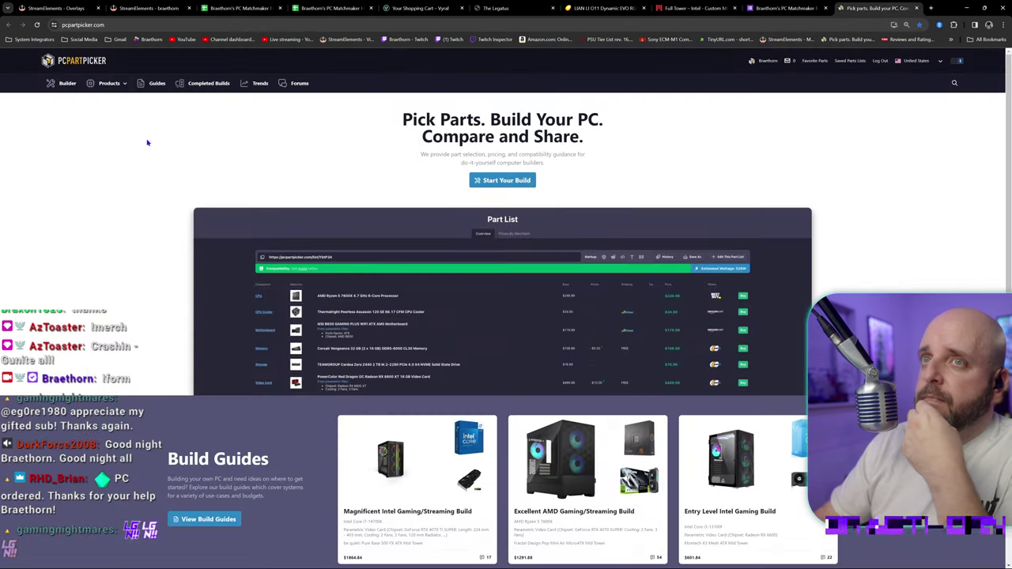
click(63, 83)
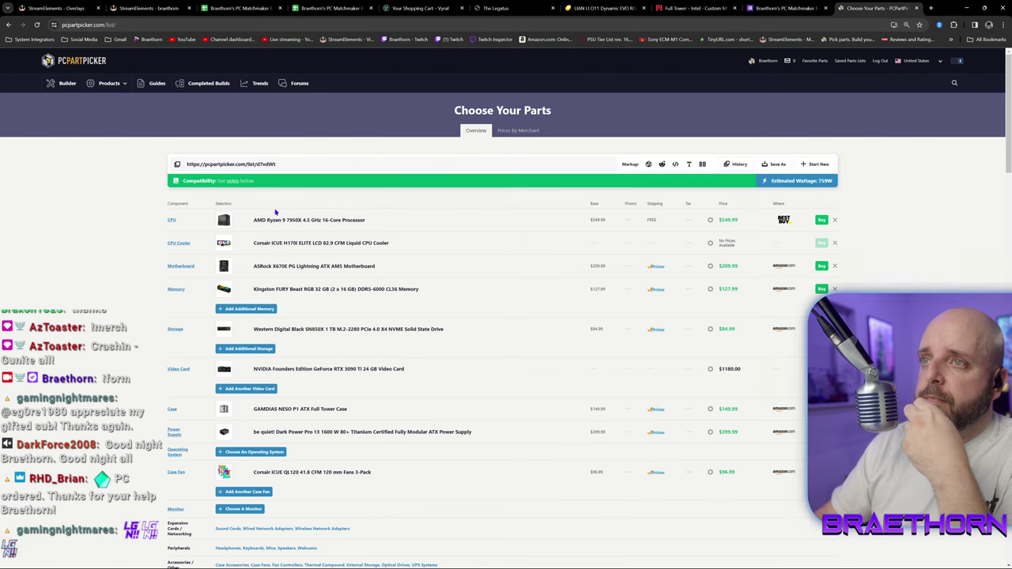
click(818, 164)
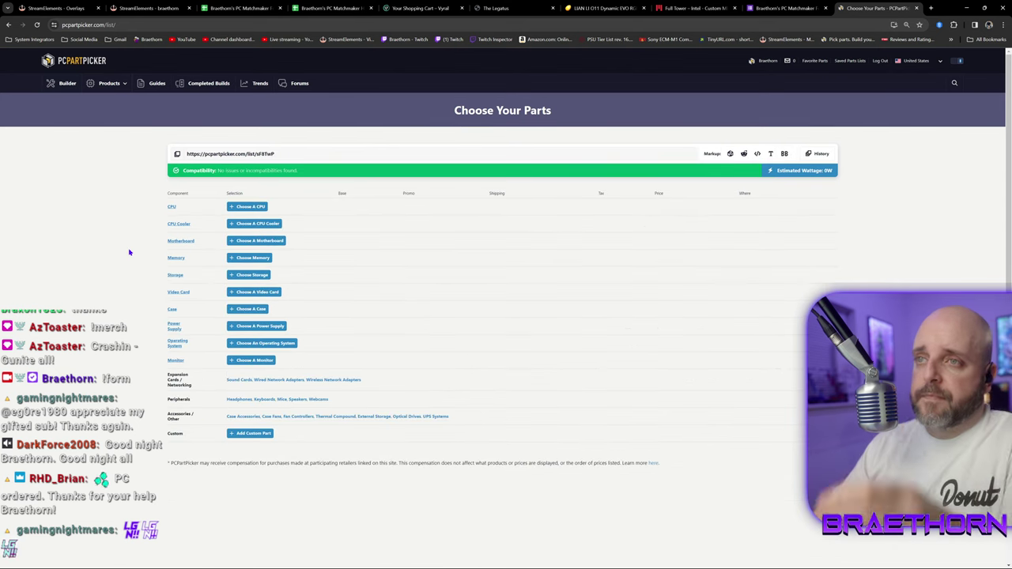
Open the video card selection for the part list and limit the price range to about $369–$503.
key(ctrl+plus)
key(ctrl+plus)
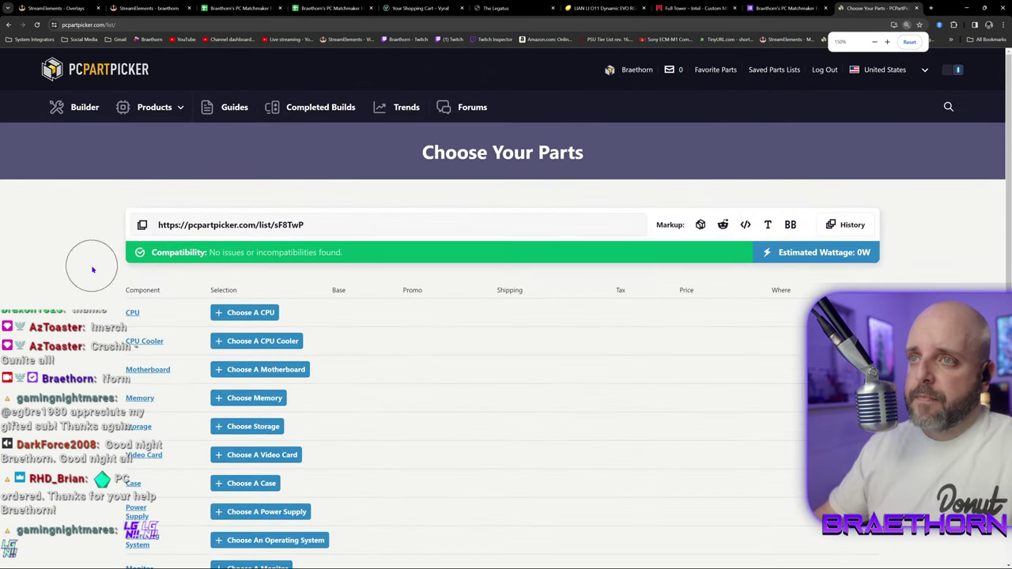
key(ctrl+plus)
scroll(92, 266, down, 2)
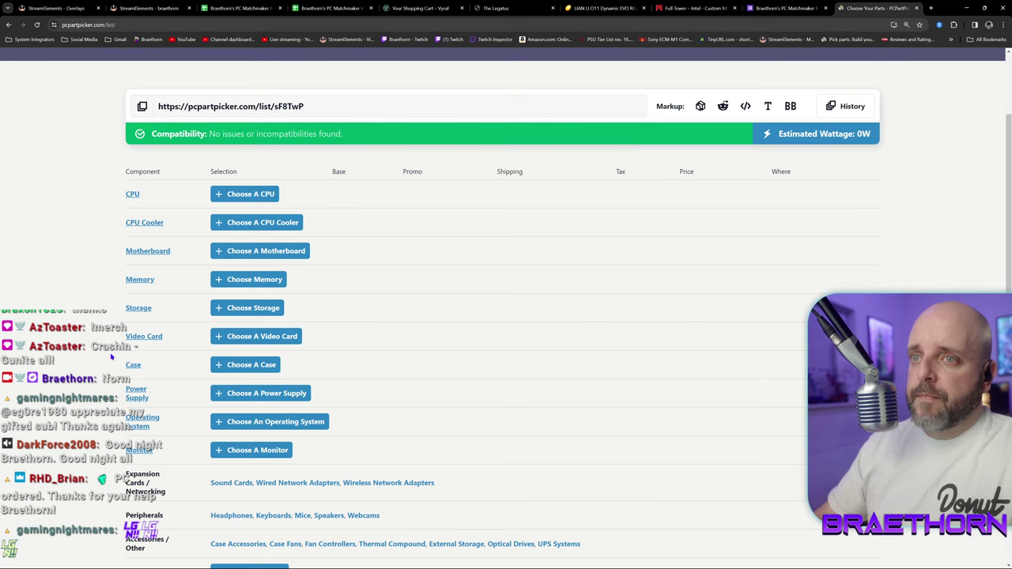
scroll(68, 374, down, 2)
scroll(68, 374, up, 1)
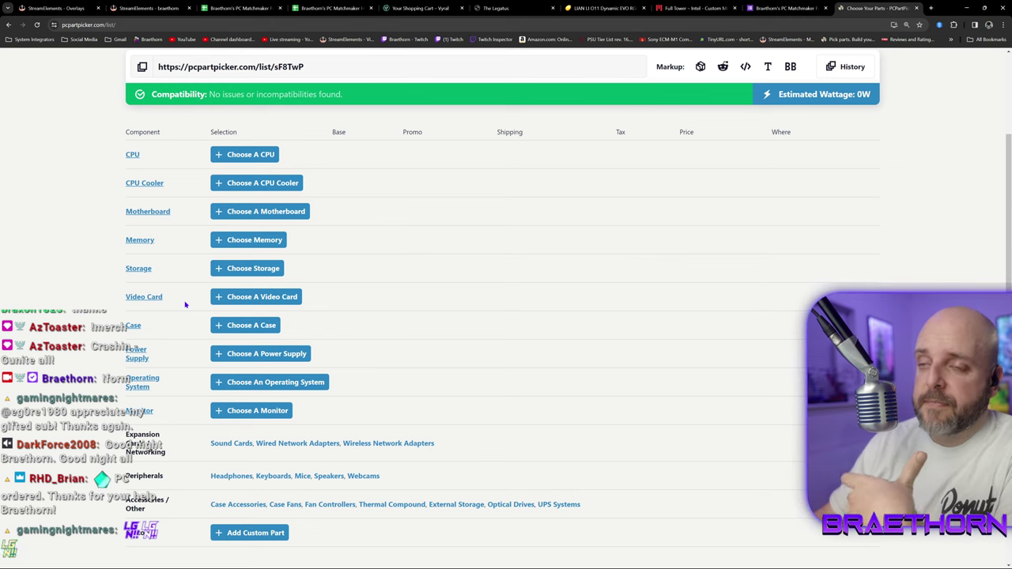
click(232, 298)
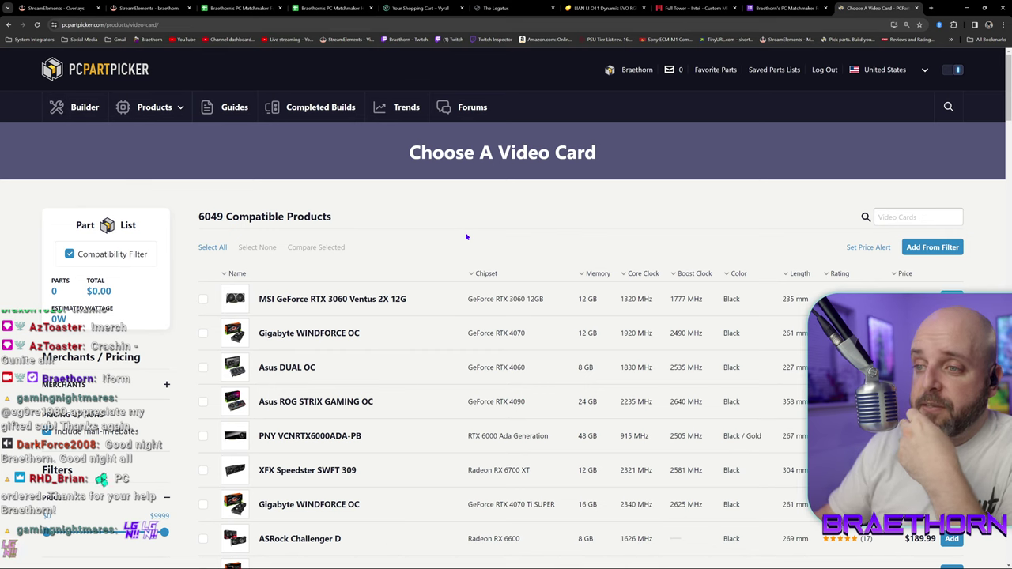
scroll(466, 237, down, 1)
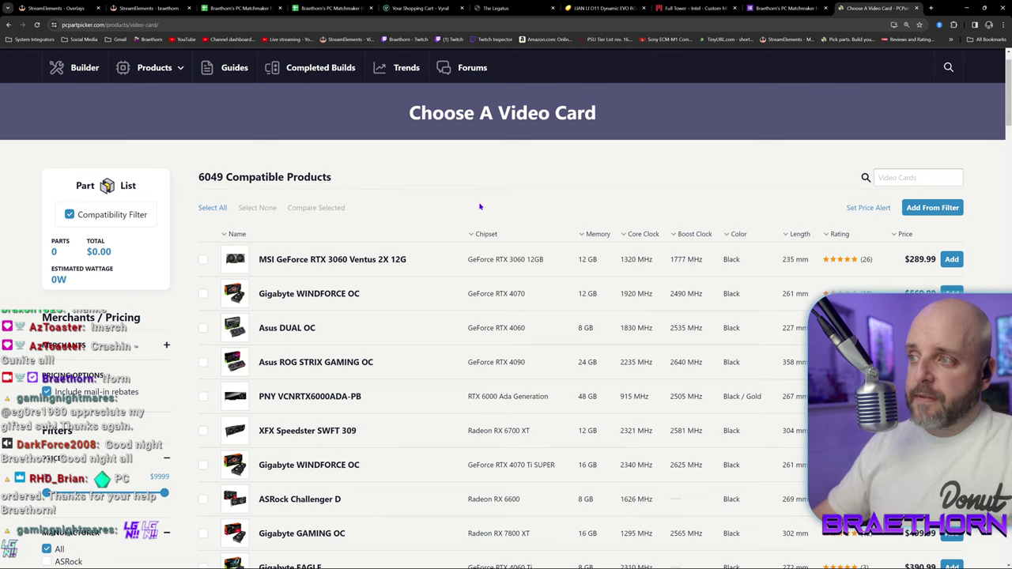
scroll(603, 194, down, 3)
drag(164, 374, 72, 375)
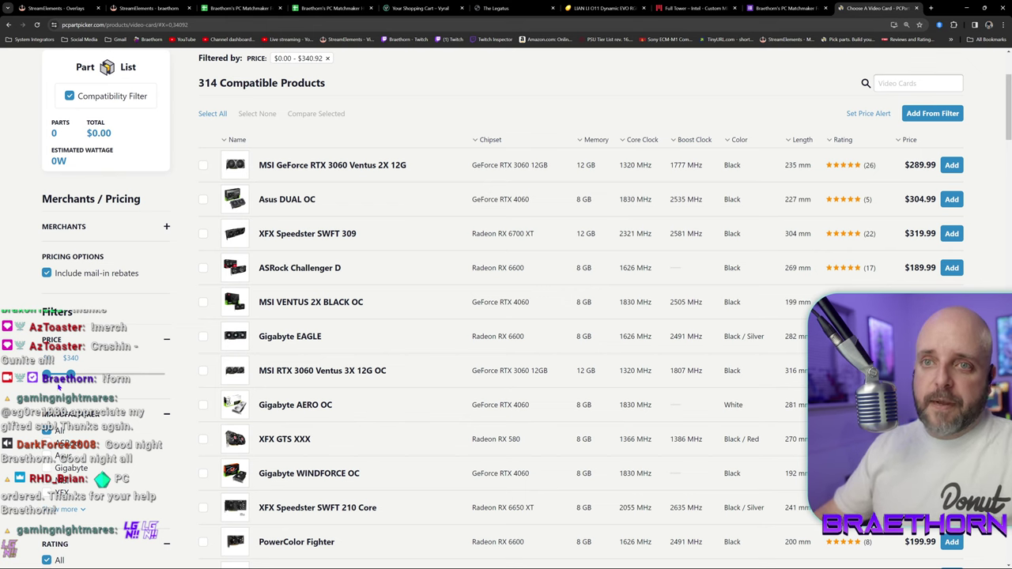
mouse_move(70, 376)
mouse_down()
mouse_move(85, 375)
mouse_move(51, 376)
mouse_move(76, 376)
mouse_up()
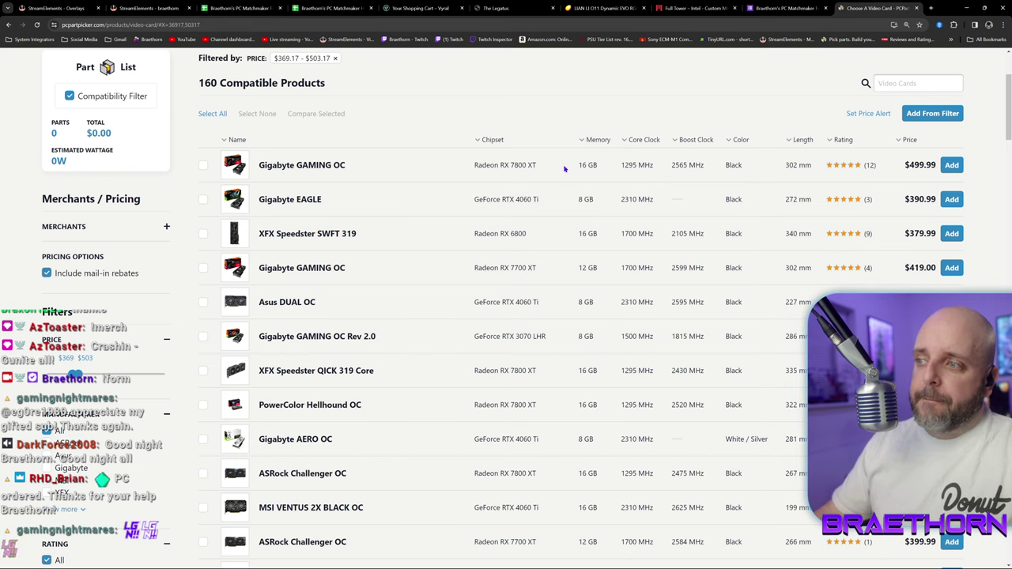
Look through the available video card filters and restrict Frame Sync to G-Sync.
scroll(564, 169, down, 3)
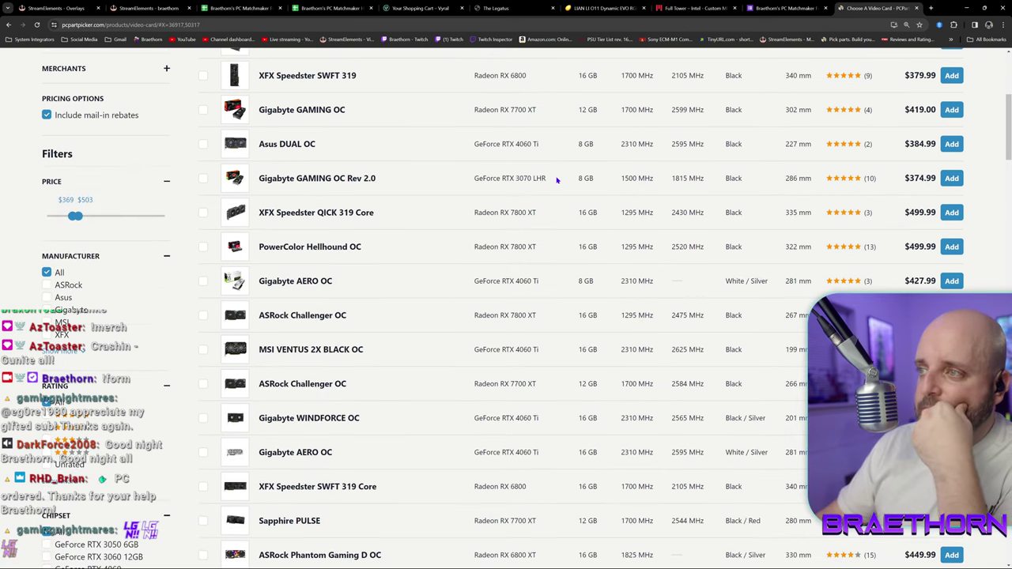
scroll(557, 180, down, 3)
scroll(557, 180, up, 4)
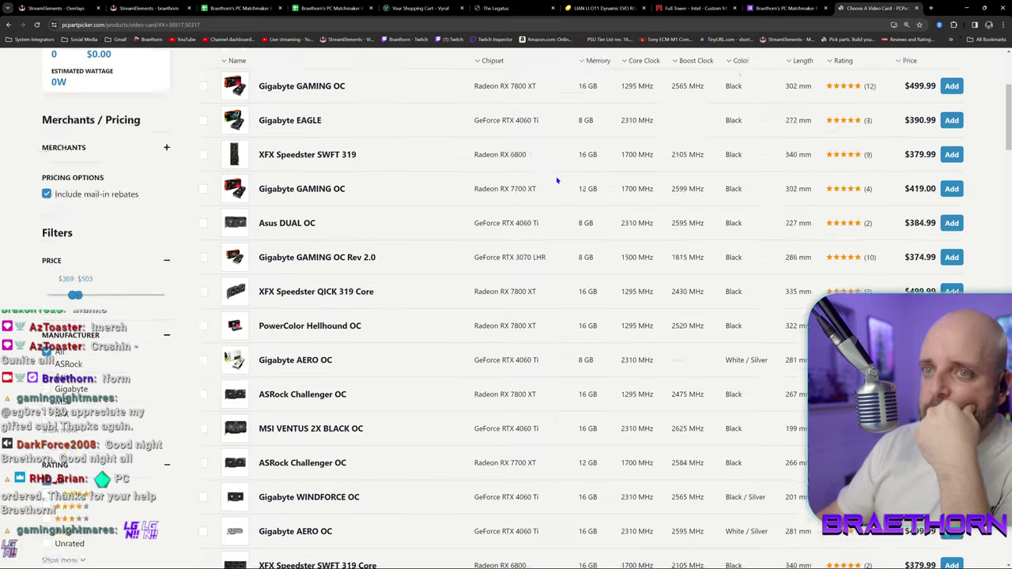
scroll(557, 180, down, 4)
scroll(554, 180, up, 3)
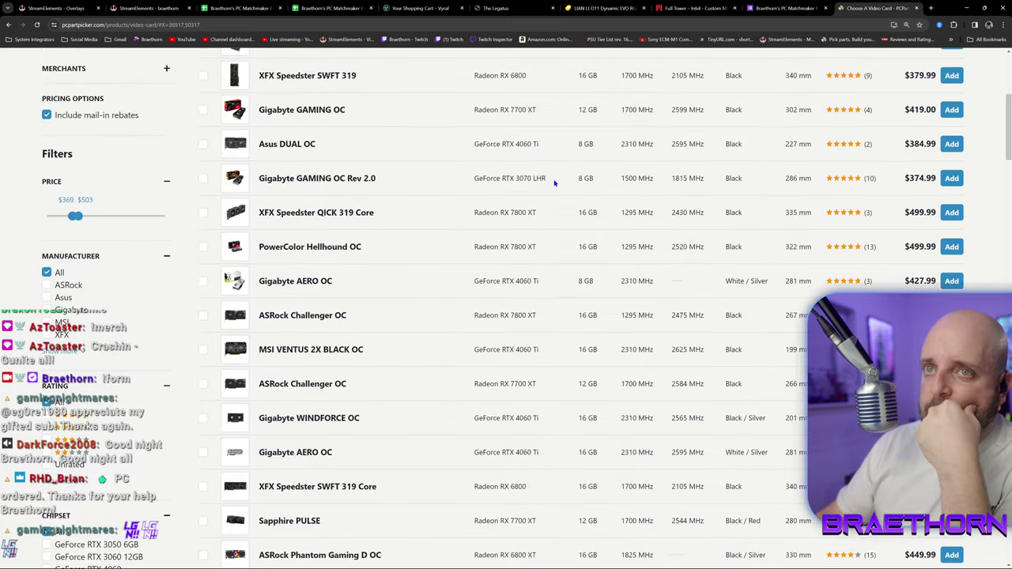
scroll(180, 324, up, 1)
scroll(170, 325, down, 8)
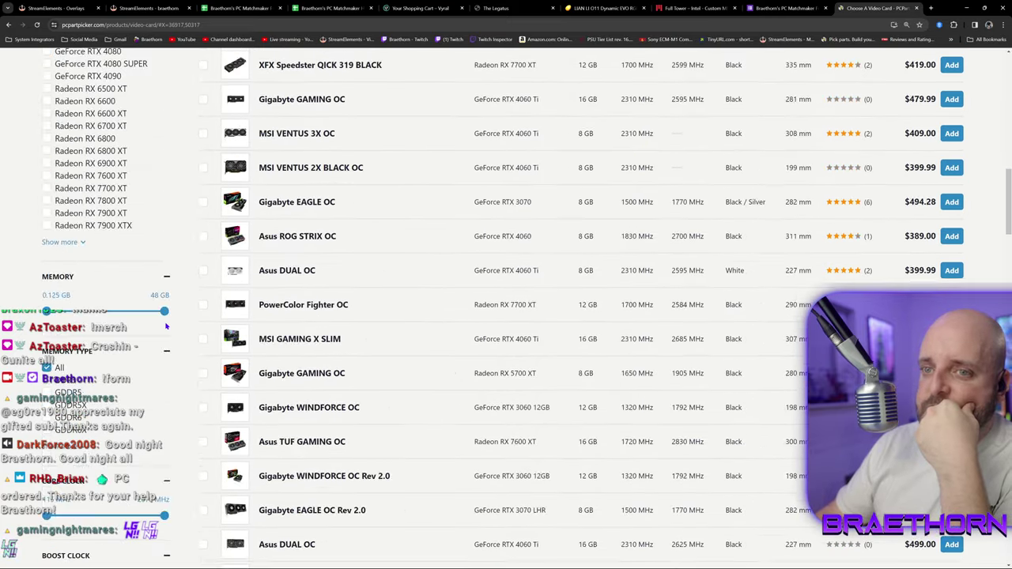
scroll(106, 364, down, 6)
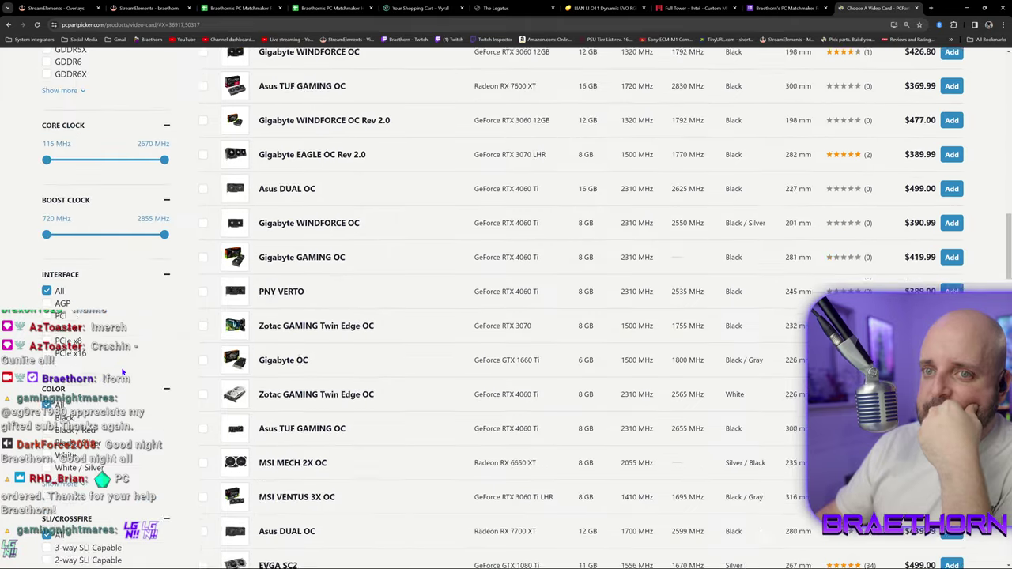
scroll(118, 369, down, 4)
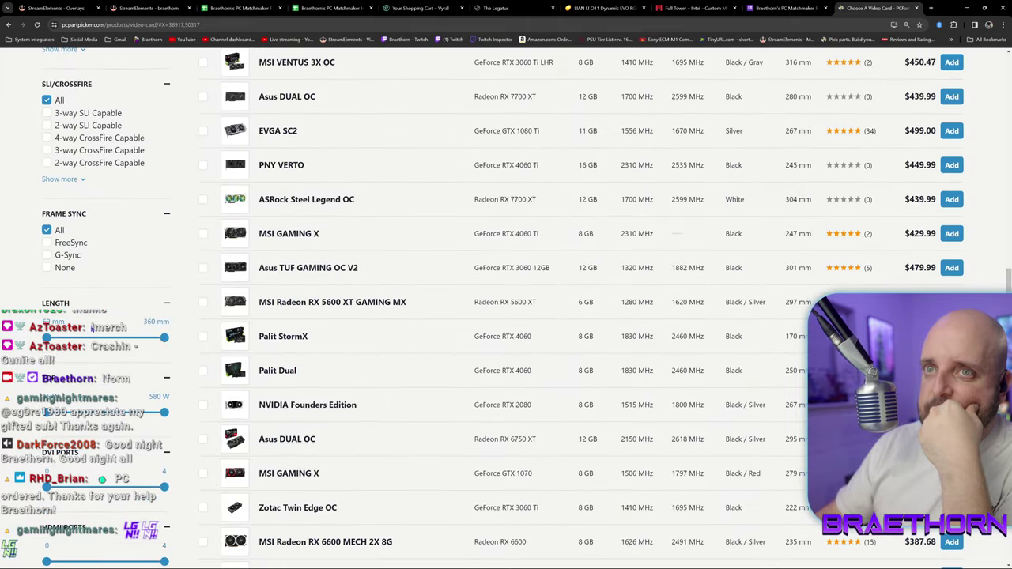
scroll(98, 366, down, 4)
scroll(94, 362, down, 5)
scroll(95, 362, up, 15)
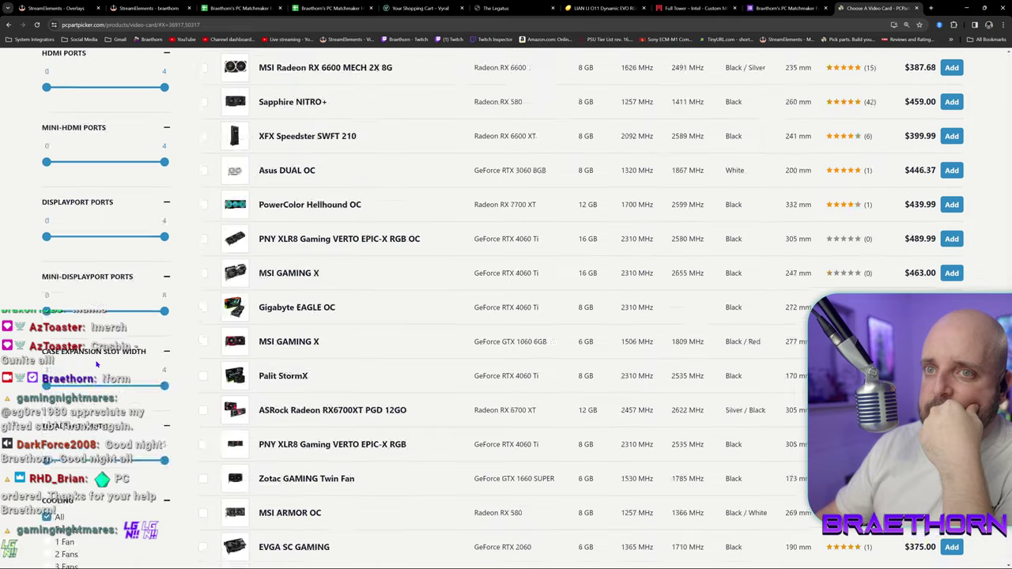
scroll(95, 362, up, 2)
scroll(95, 362, down, 4)
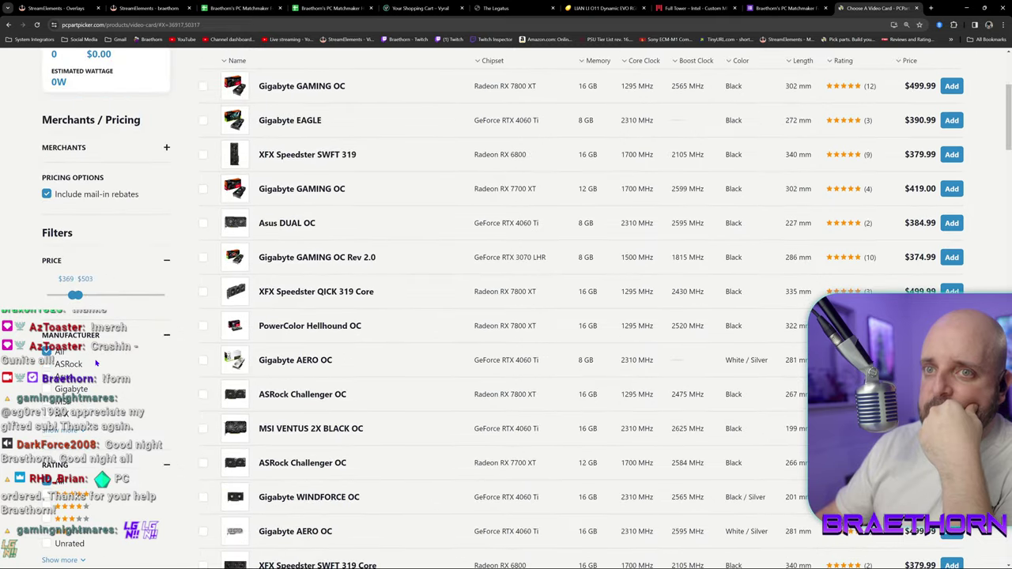
scroll(95, 362, down, 6)
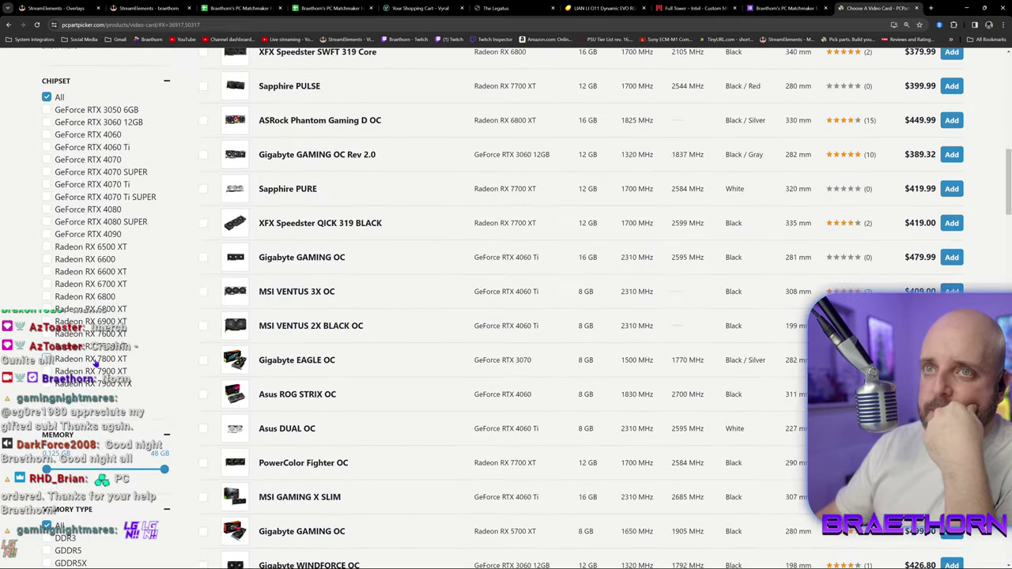
scroll(91, 368, down, 5)
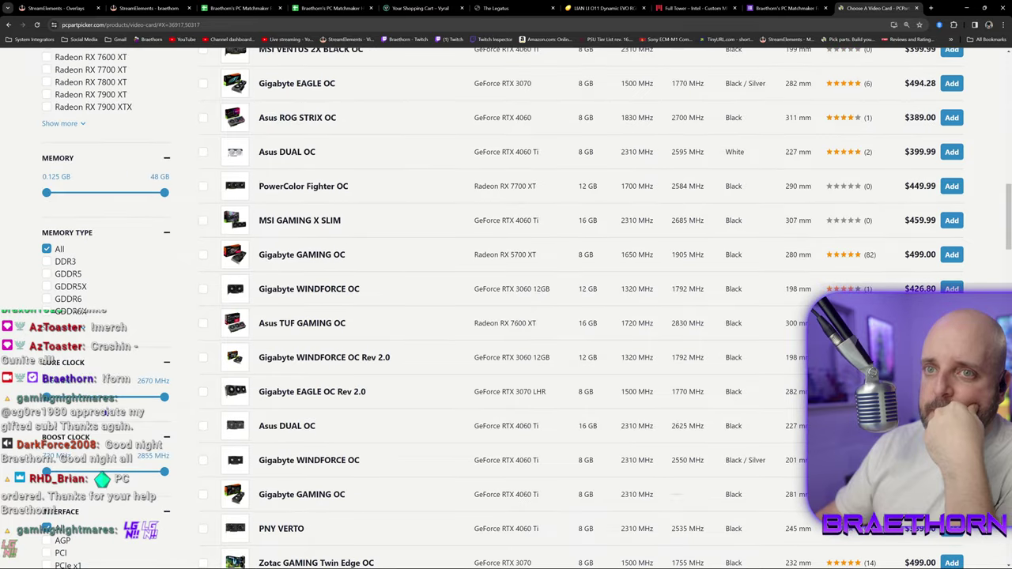
scroll(92, 368, down, 1)
scroll(92, 369, down, 4)
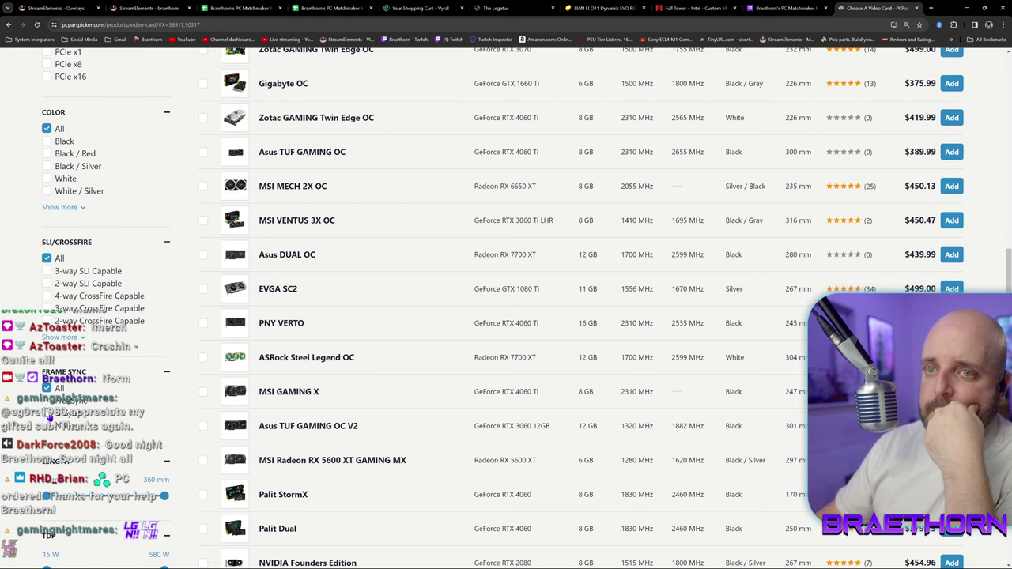
scroll(137, 404, up, 15)
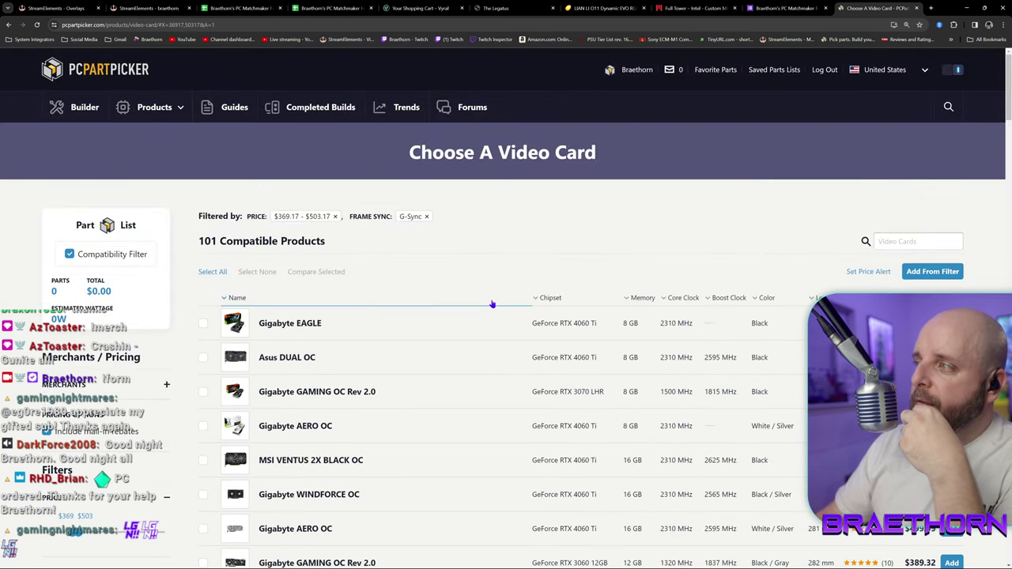
Review the G-Sync video cards and sort them by price from highest to lowest.
scroll(491, 303, down, 2)
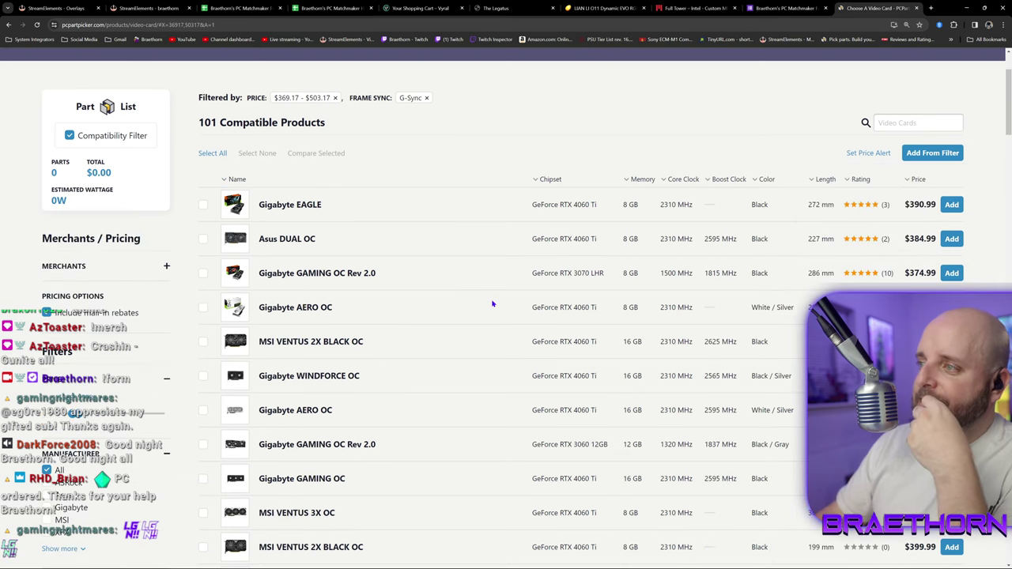
scroll(492, 304, down, 2)
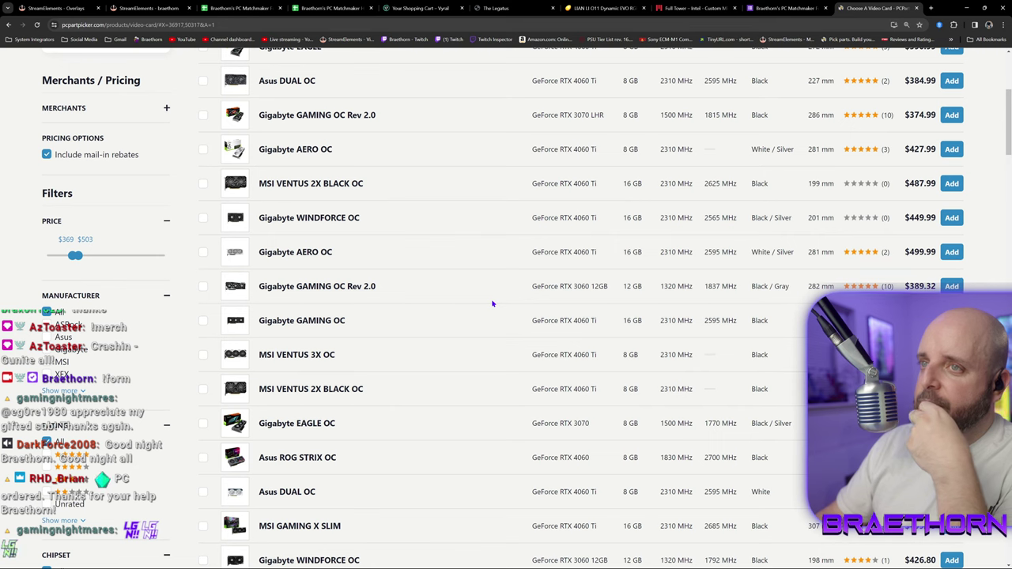
scroll(492, 304, down, 2)
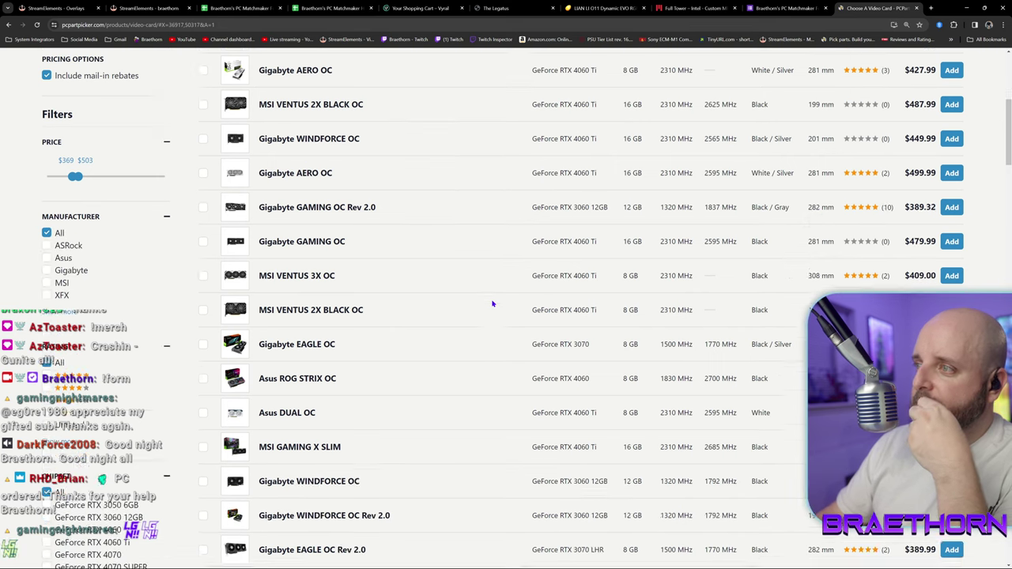
scroll(492, 304, down, 1)
scroll(492, 304, down, 2)
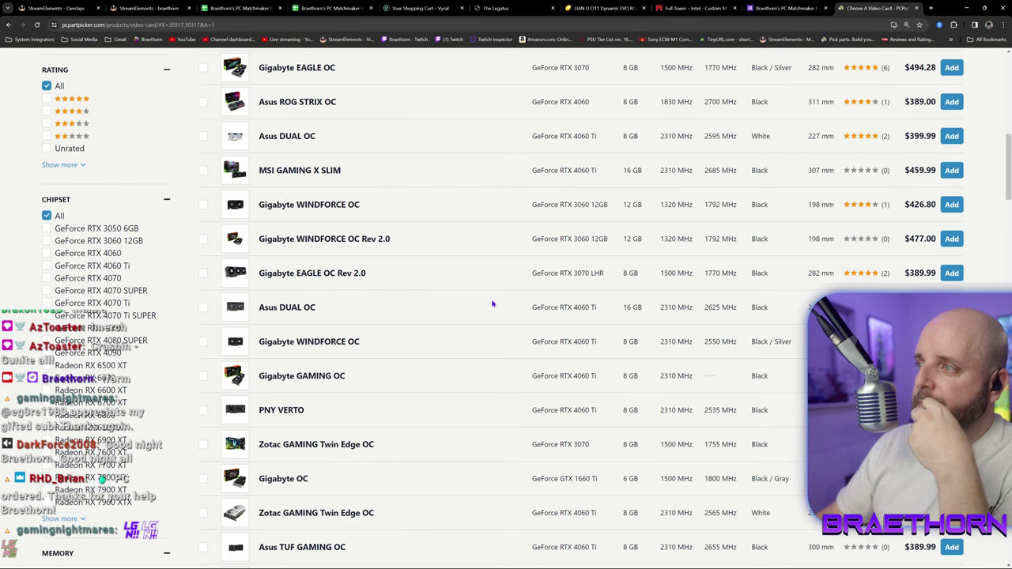
scroll(492, 304, down, 2)
scroll(492, 303, down, 1)
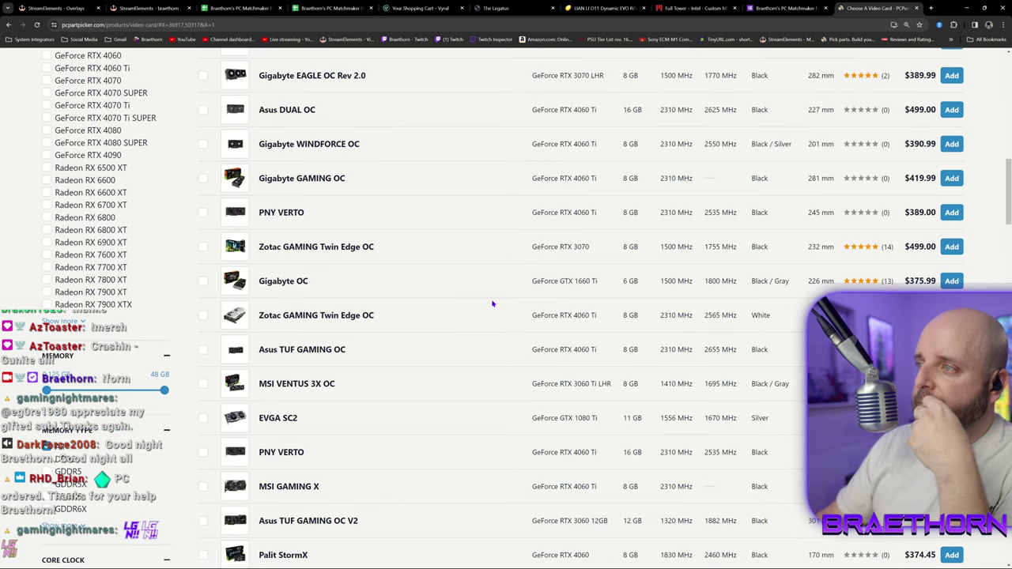
scroll(492, 304, down, 4)
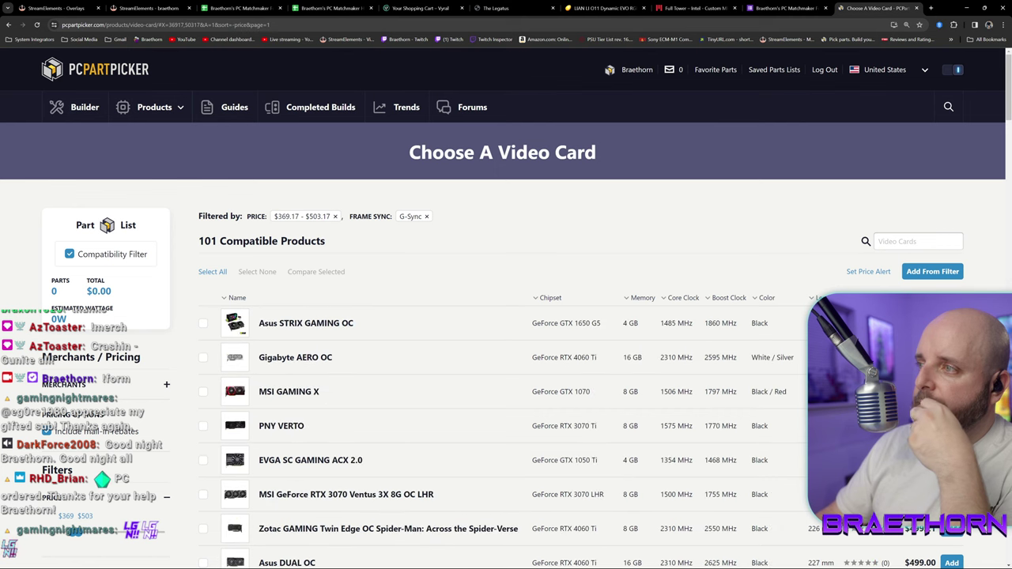
Raise the upper limit of the video card price filter to about $666.
scroll(475, 363, down, 1)
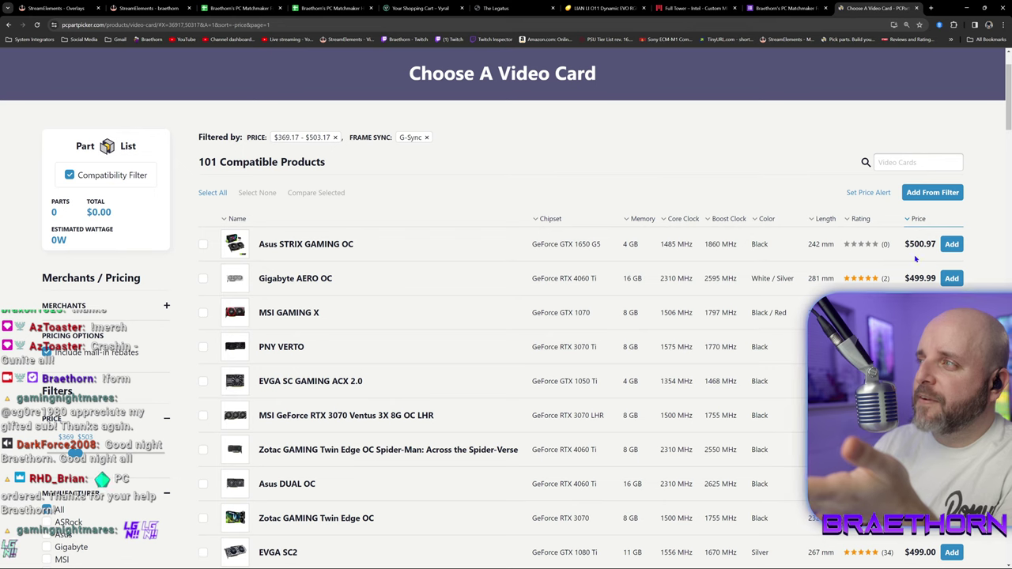
scroll(436, 333, down, 3)
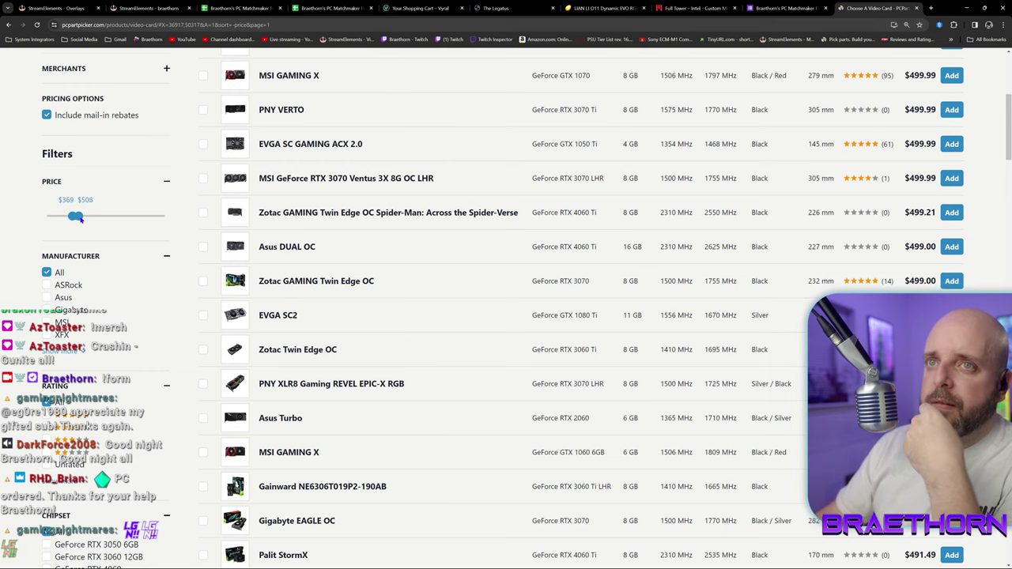
drag(80, 219, 86, 219)
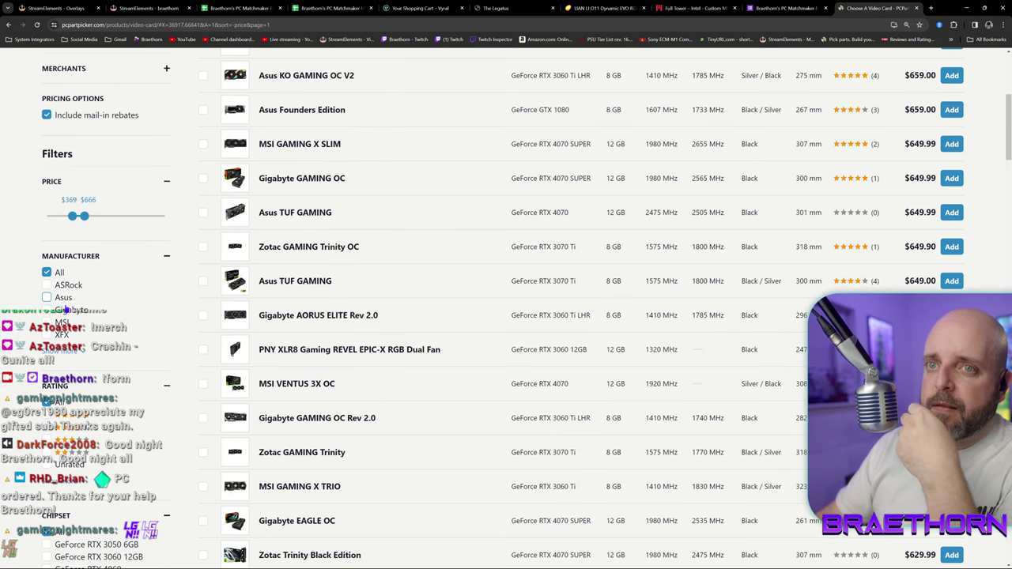
Restrict the chipset to GeForce RTX 4070 SUPER and sort the cards by price from lowest to highest.
scroll(95, 249, down, 2)
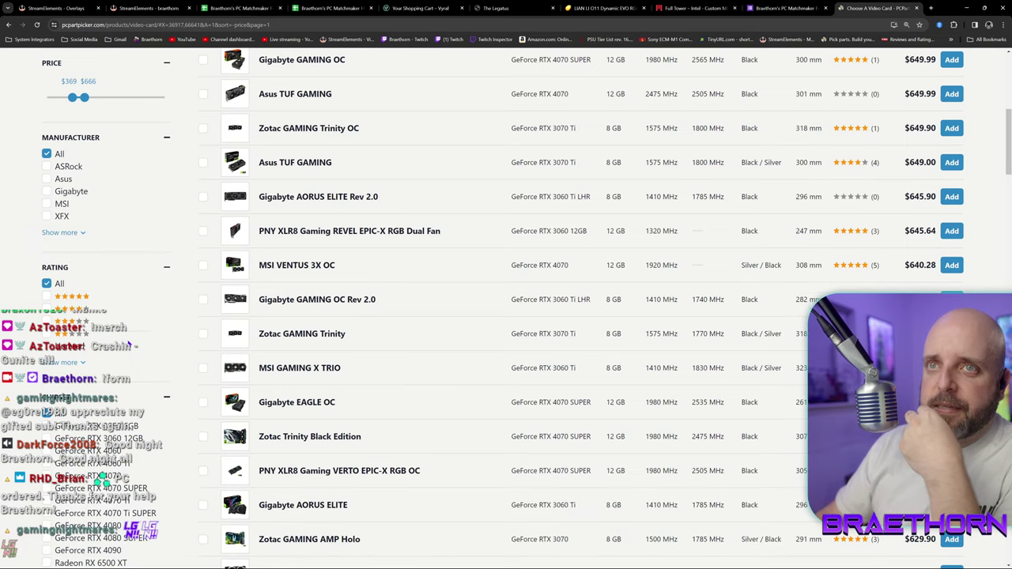
click(47, 488)
scroll(328, 417, up, 5)
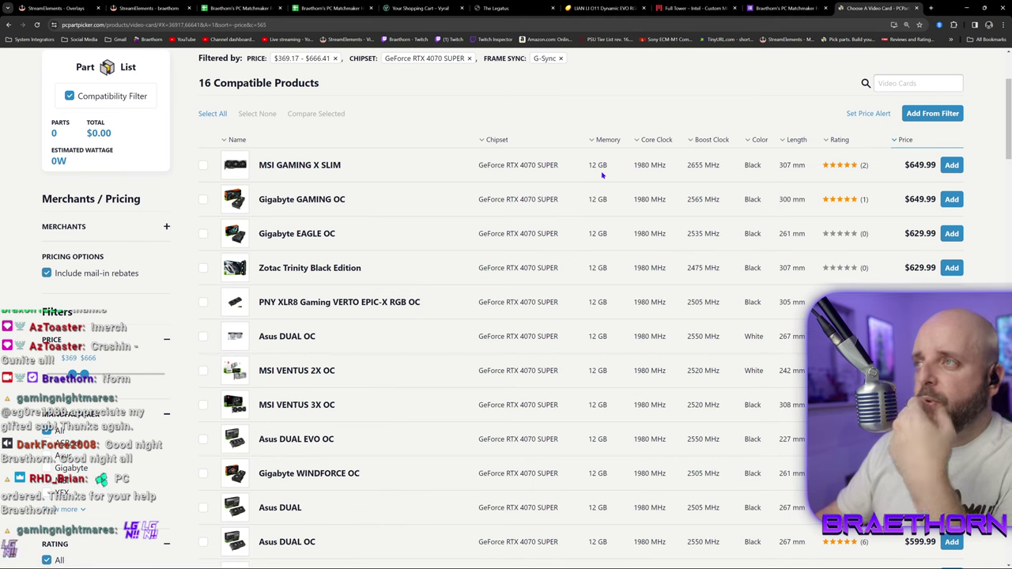
click(905, 140)
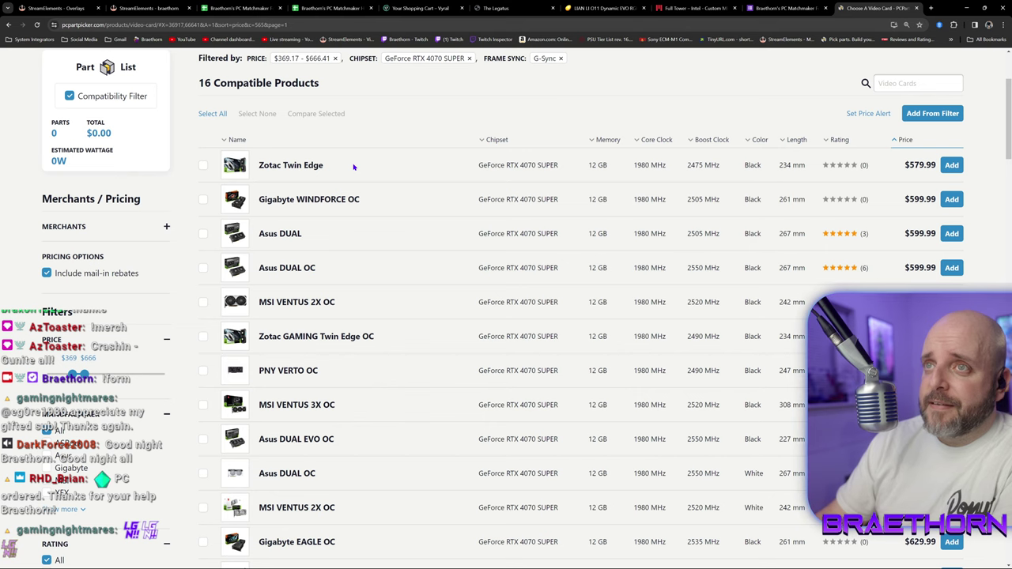
Look over the GeForce RTX 4070 SUPER cards and include the GeForce RTX 3060 12GB in the chipset filter.
scroll(354, 167, down, 3)
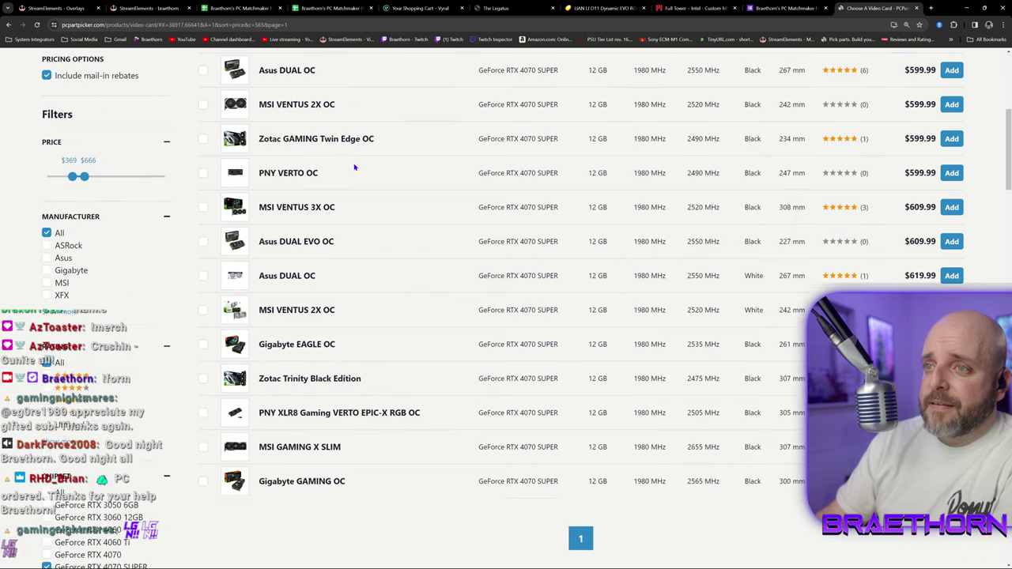
scroll(356, 167, up, 4)
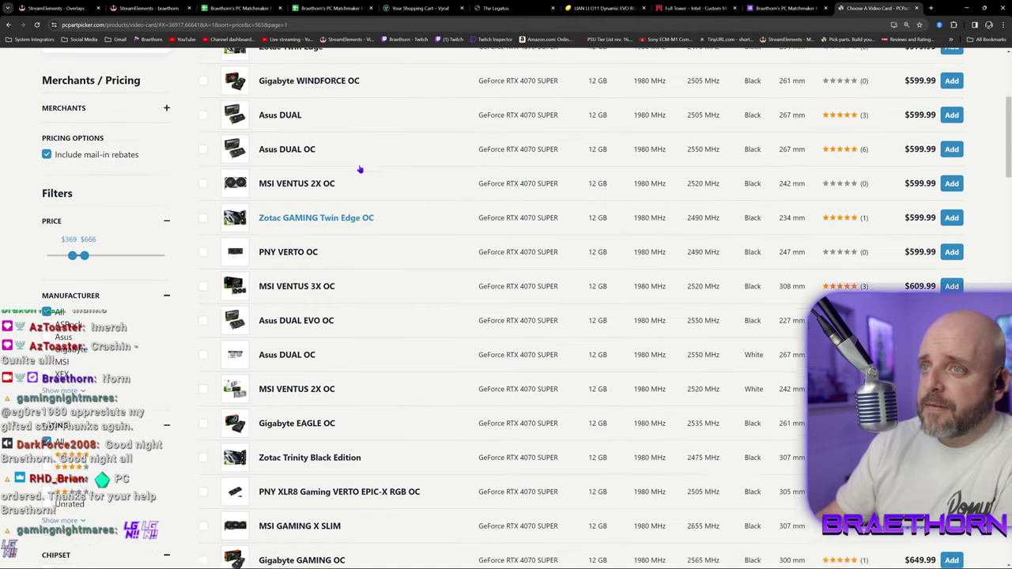
scroll(385, 182, down, 2)
scroll(382, 184, down, 4)
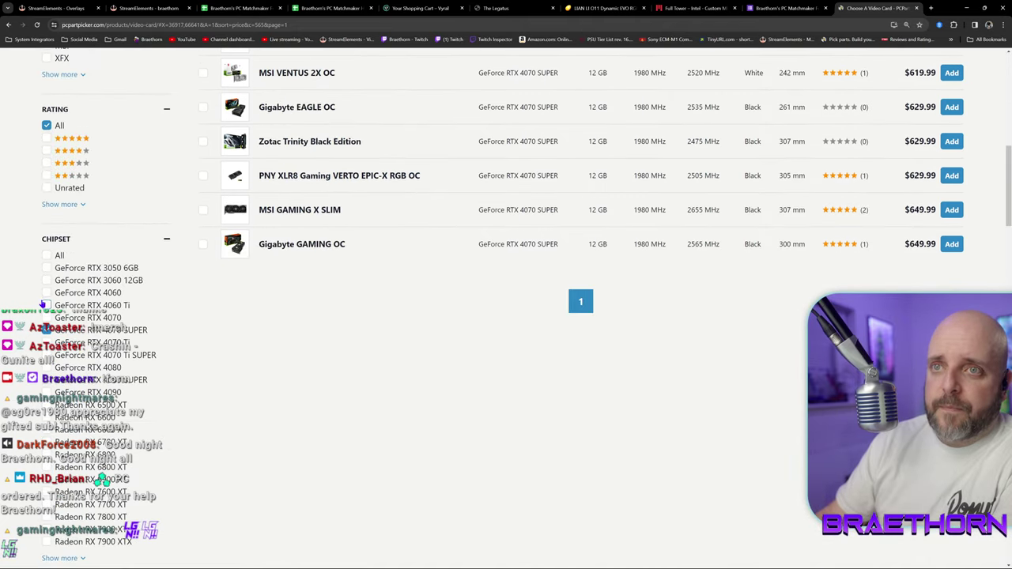
click(46, 281)
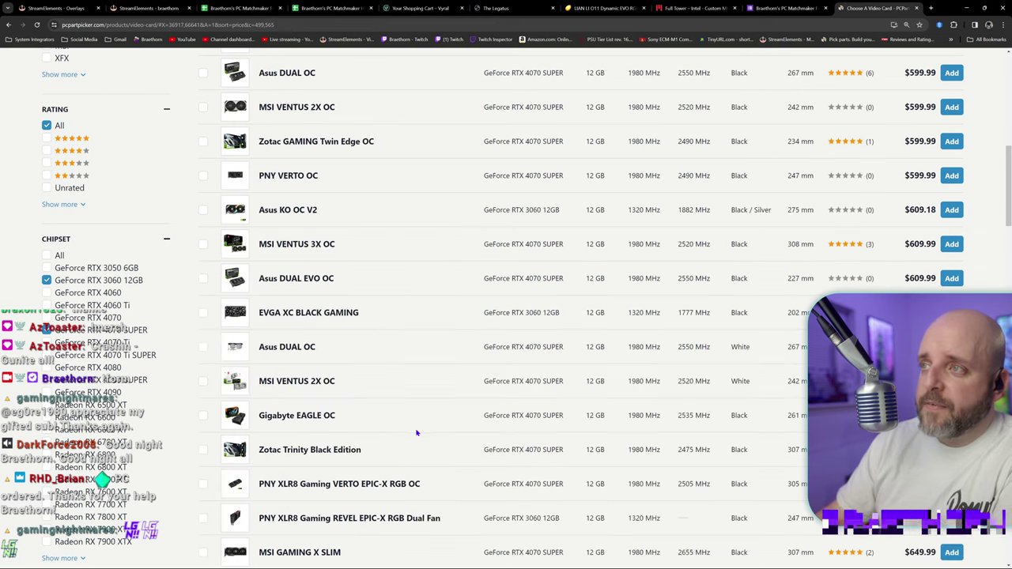
Compare the prices of the two chipsets and add the Zotac Twin Edge GeForce RTX 4070 SUPER to the part list.
scroll(416, 429, up, 10)
scroll(416, 432, down, 2)
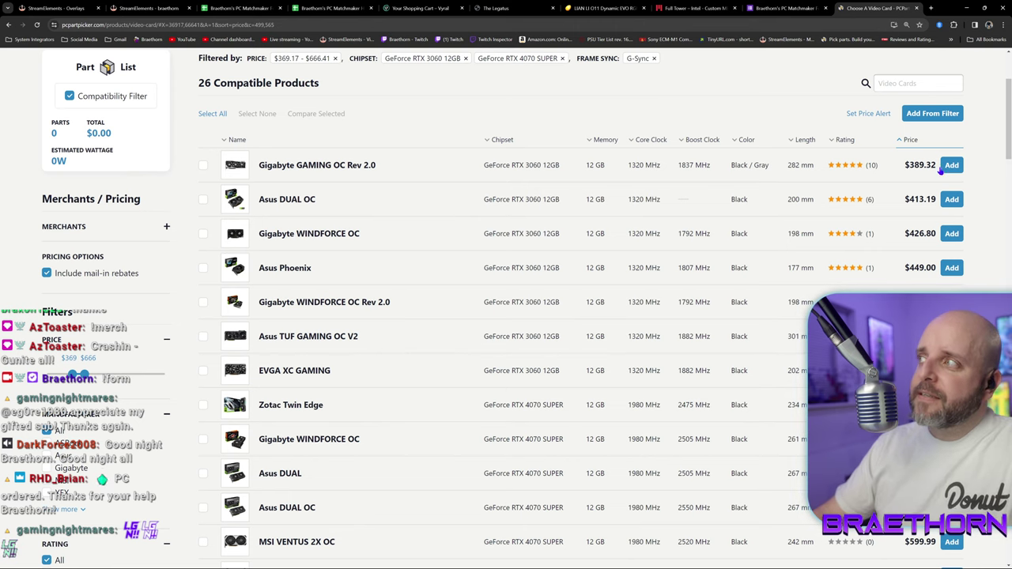
scroll(442, 211, down, 6)
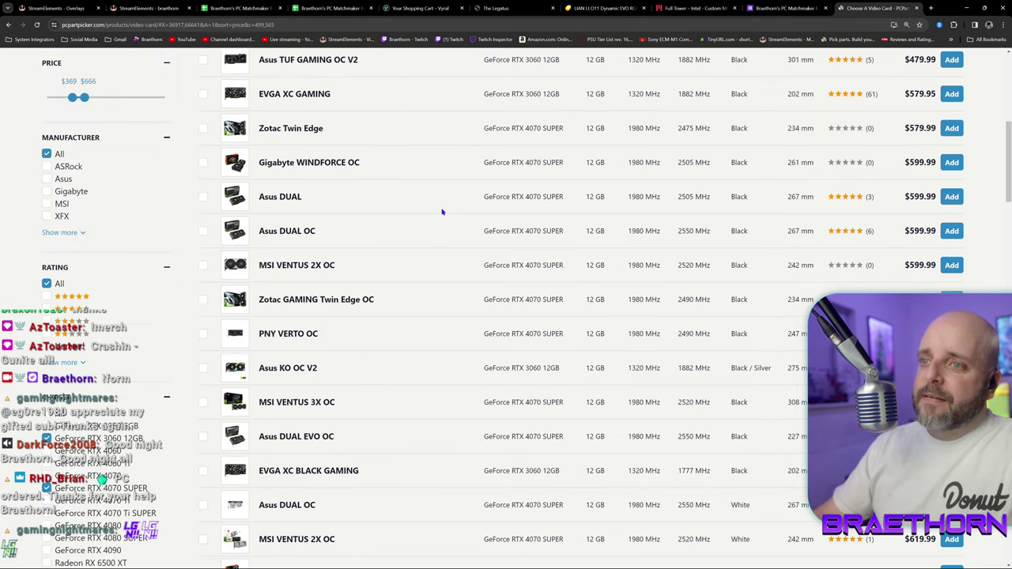
scroll(442, 211, up, 1)
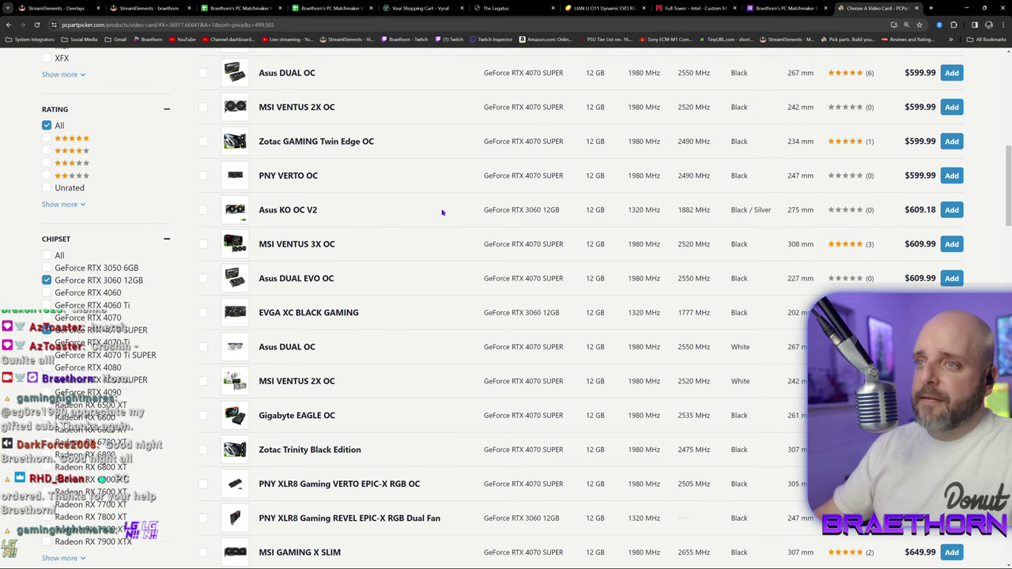
scroll(442, 212, up, 3)
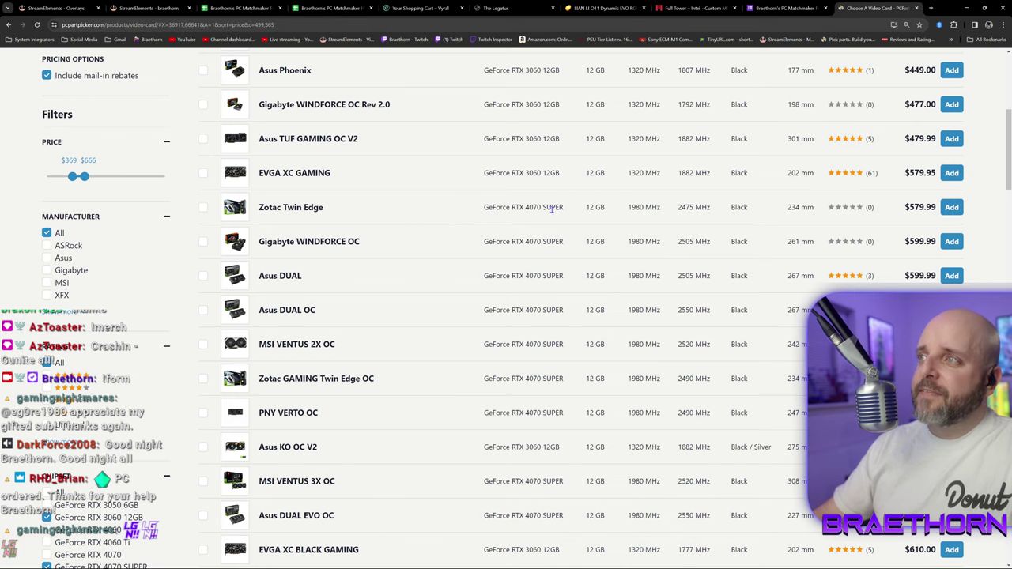
scroll(443, 230, up, 1)
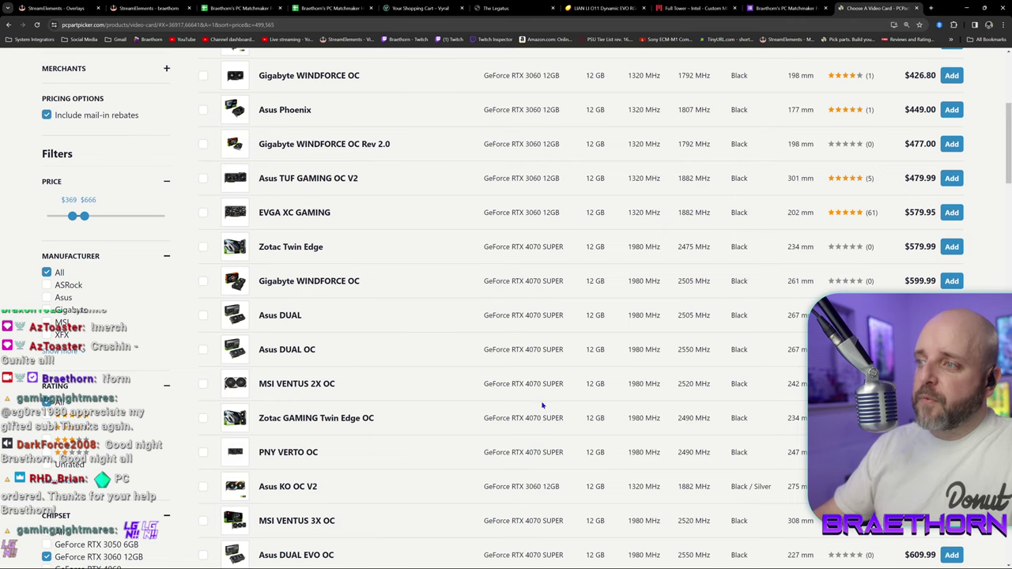
scroll(543, 405, down, 1)
scroll(522, 411, up, 2)
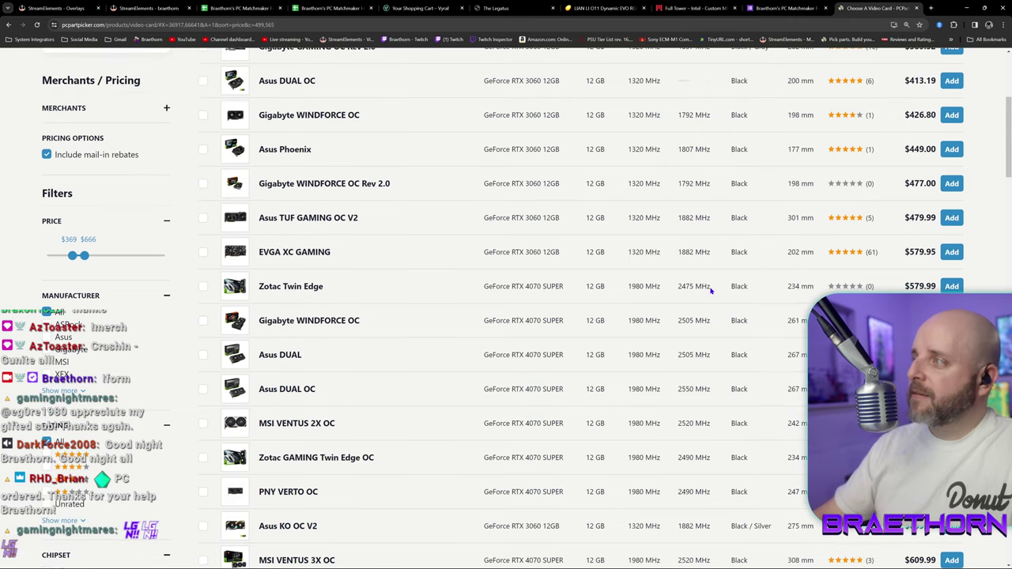
click(953, 287)
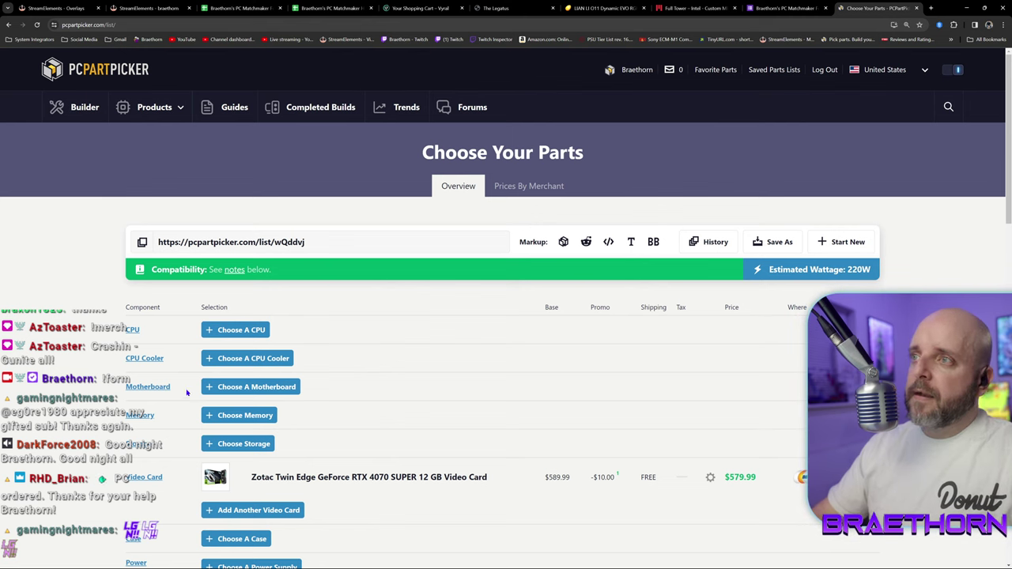
Look over the part list, then open the CPU selection and browse the available processors.
scroll(85, 351, down, 2)
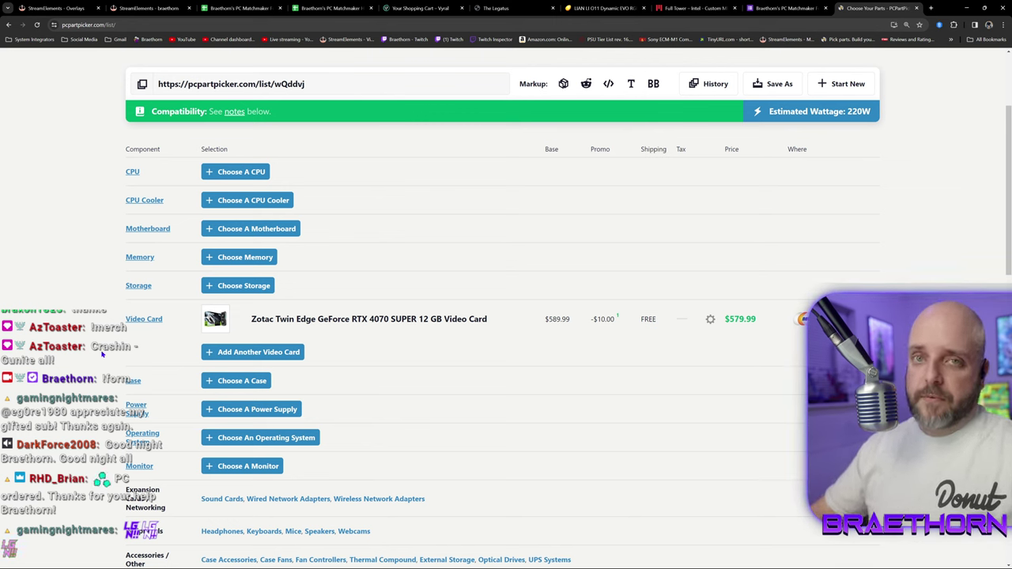
scroll(58, 232, down, 1)
scroll(57, 232, down, 1)
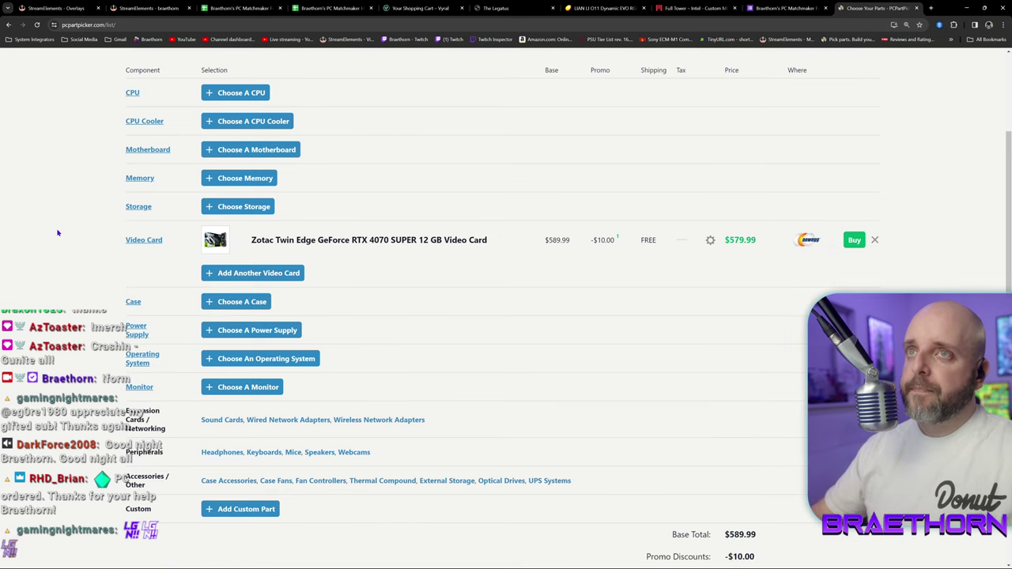
scroll(83, 206, up, 2)
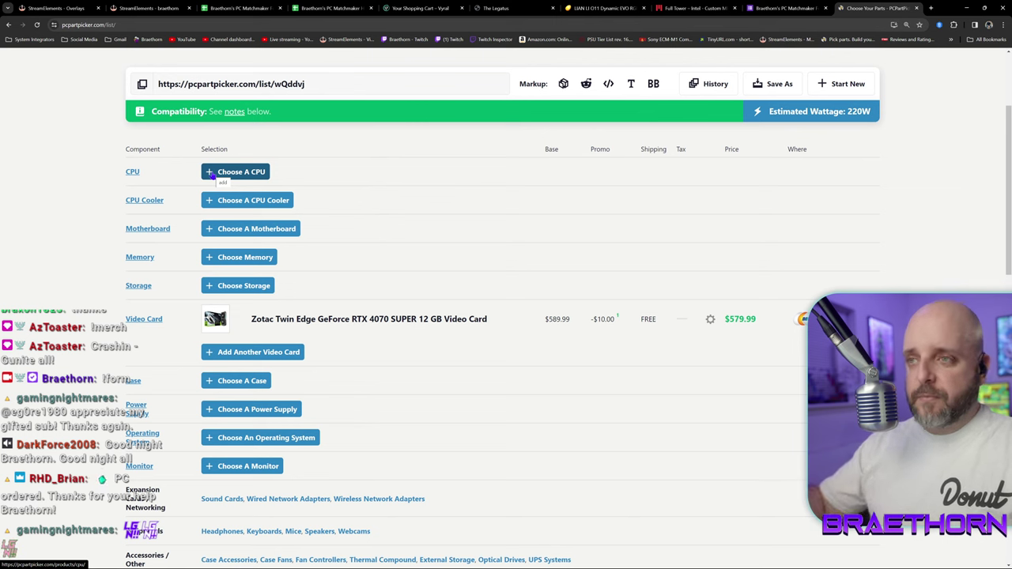
click(210, 171)
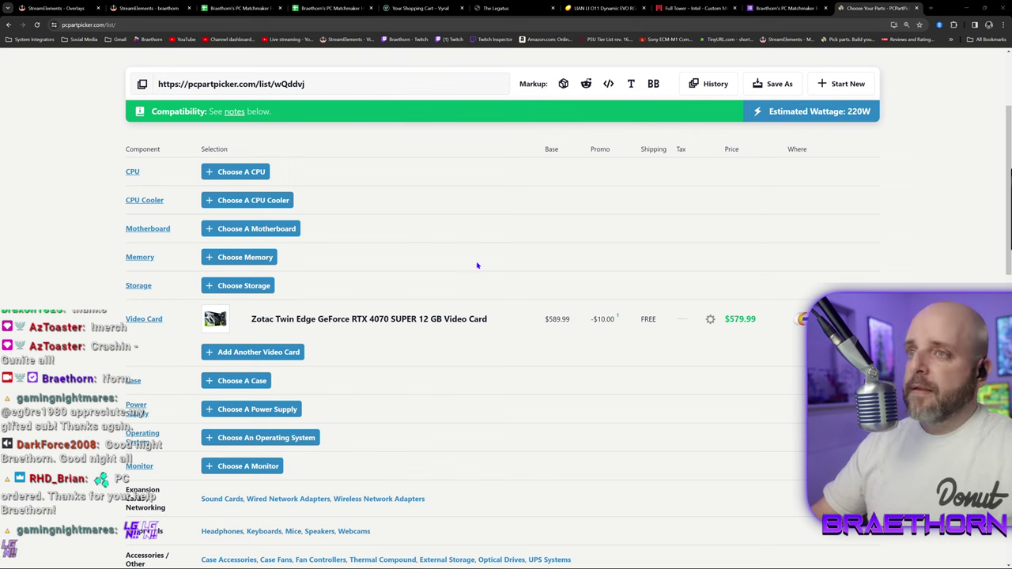
scroll(409, 261, down, 3)
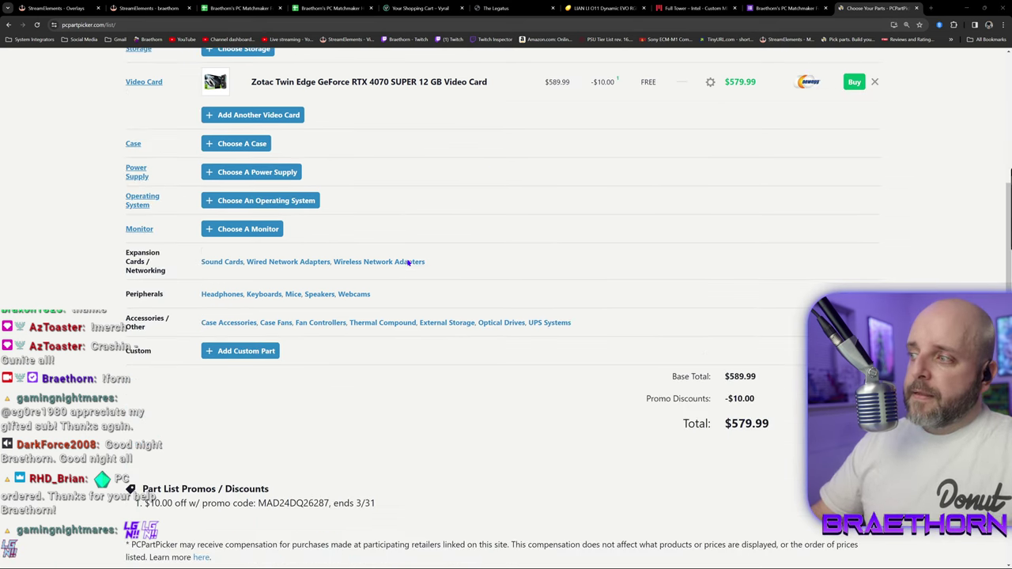
scroll(406, 261, up, 5)
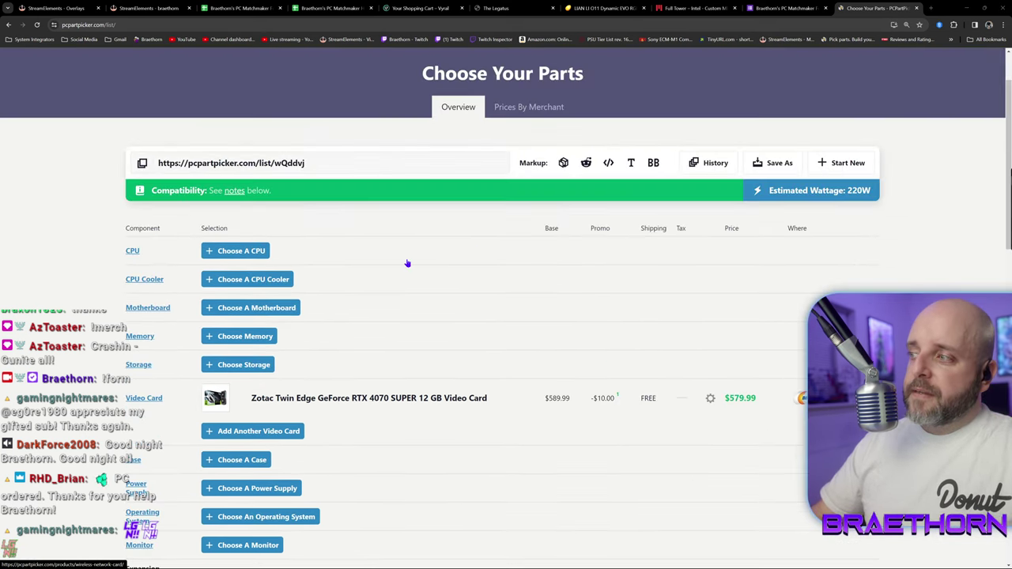
click(254, 255)
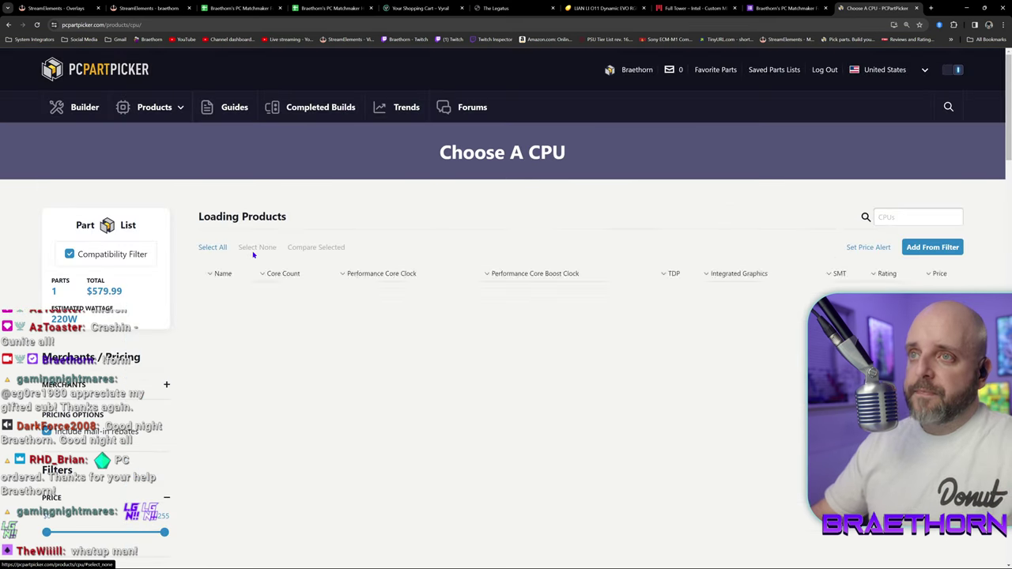
scroll(427, 238, down, 3)
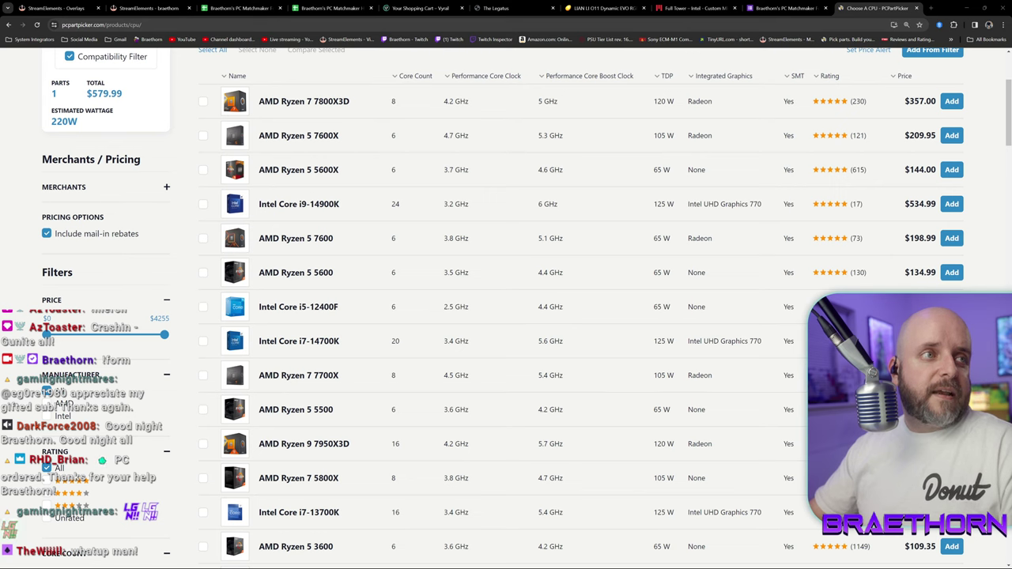
Switch to the PC Matchmaker form responses in Google Sheets, look through the requests and select row 44.
click(238, 8)
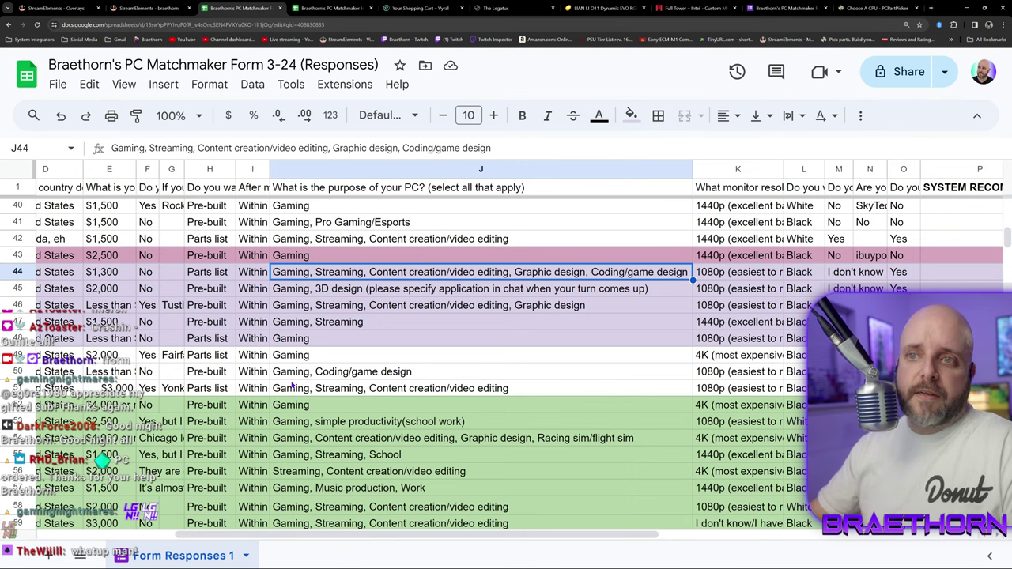
scroll(222, 393, left, 5)
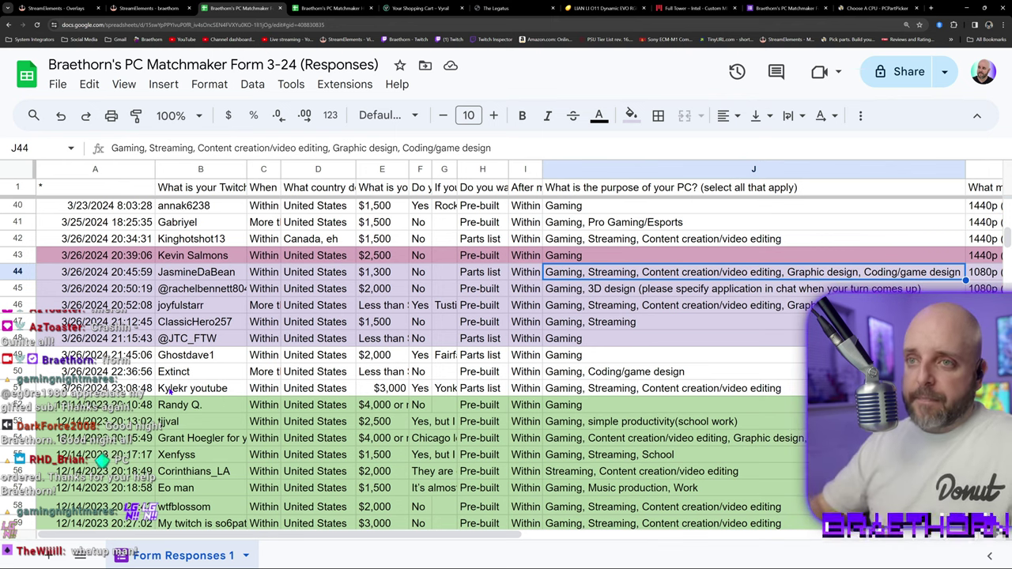
scroll(182, 380, up, 9)
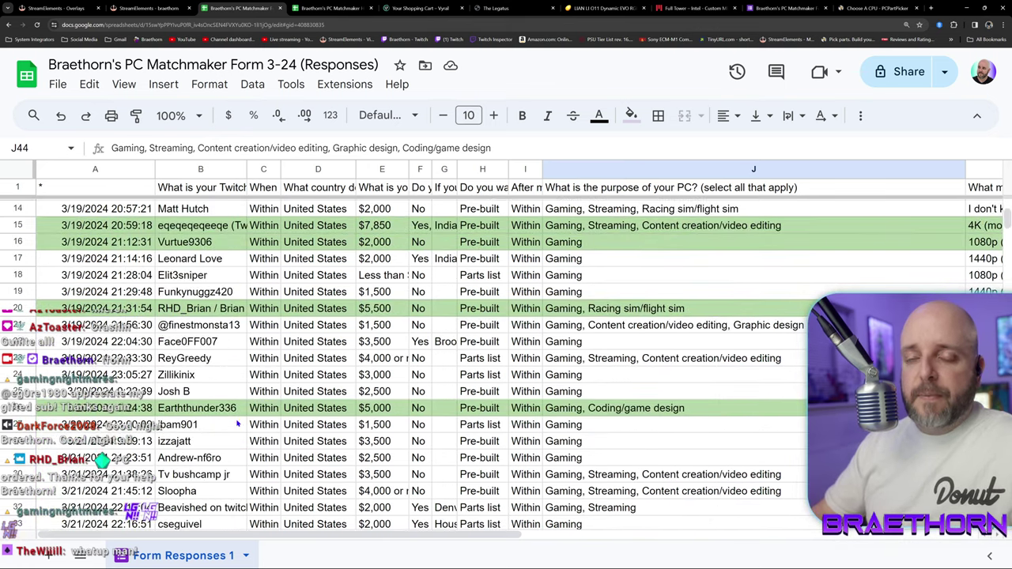
scroll(239, 424, down, 10)
scroll(237, 399, up, 2)
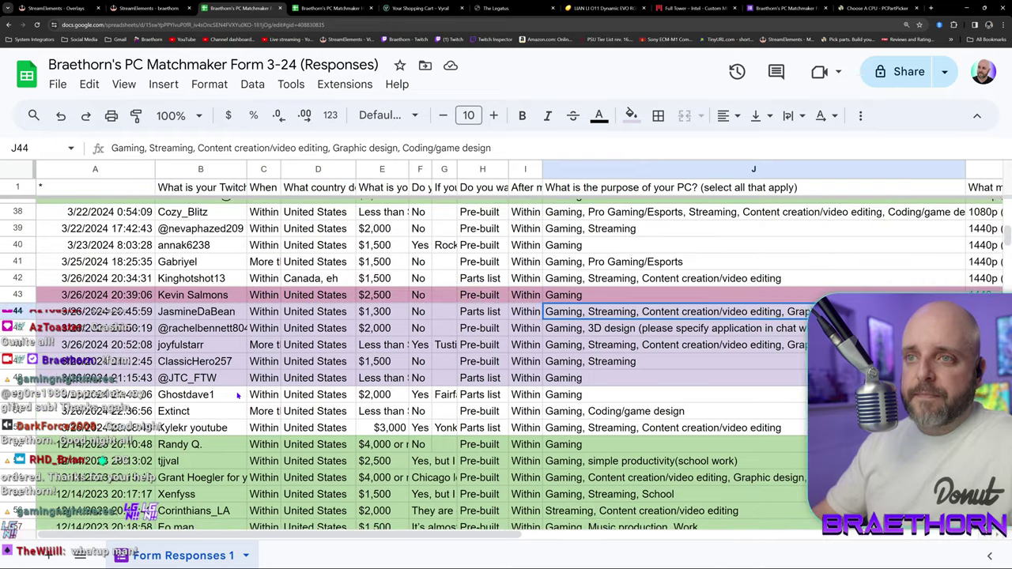
click(17, 311)
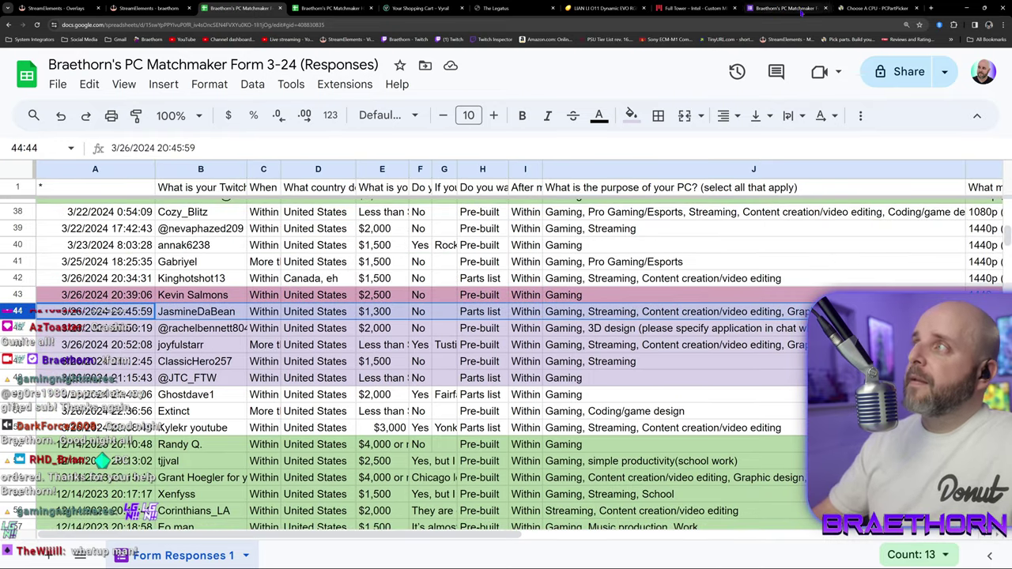
Switch back to PCPartPicker and add the AMD Ryzen 5 7600 processor to the part list.
click(876, 8)
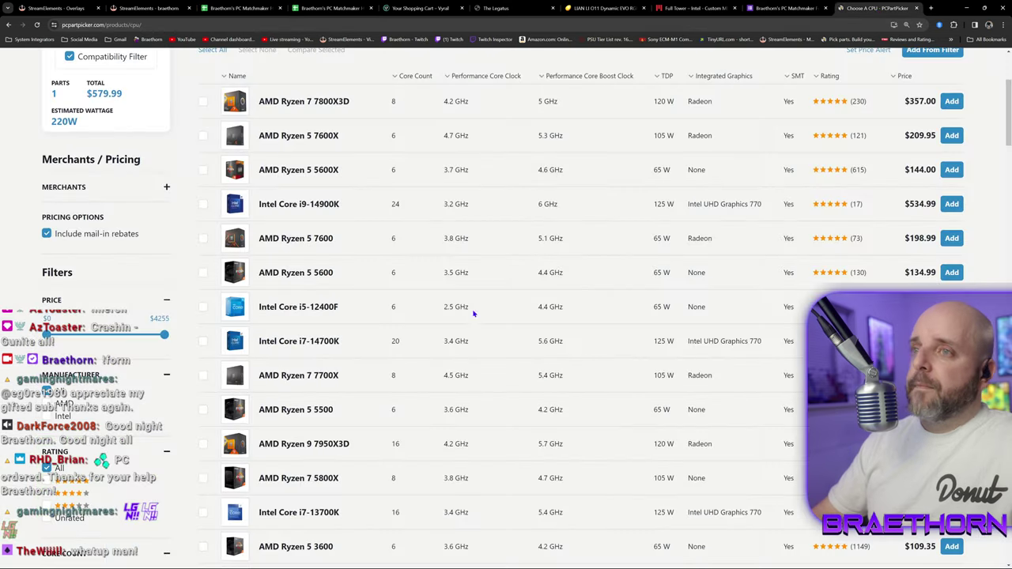
click(952, 238)
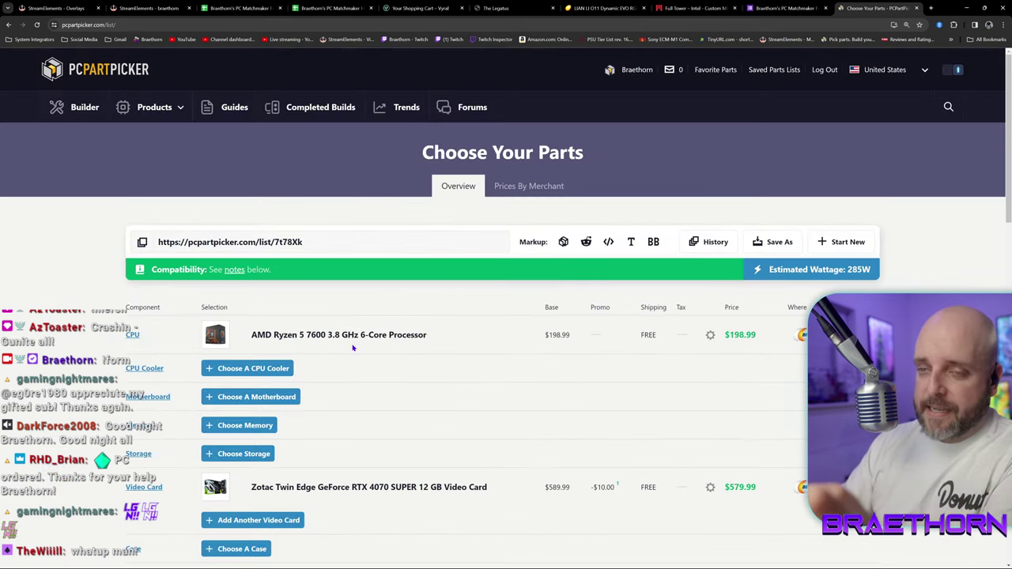
Open the motherboard selection for the part list and restrict the chipset to AMD B650.
scroll(352, 348, down, 4)
scroll(353, 348, up, 2)
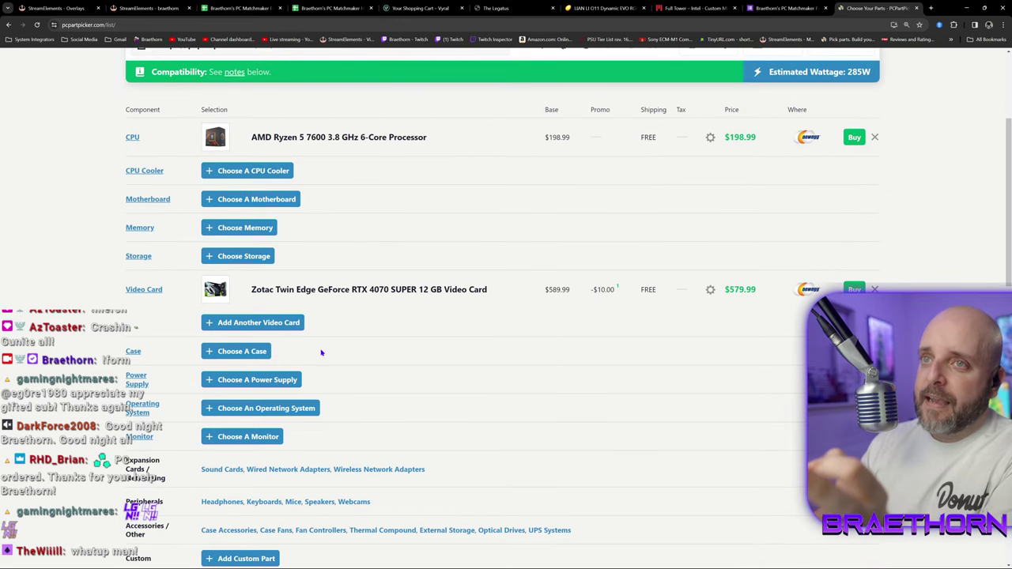
click(273, 201)
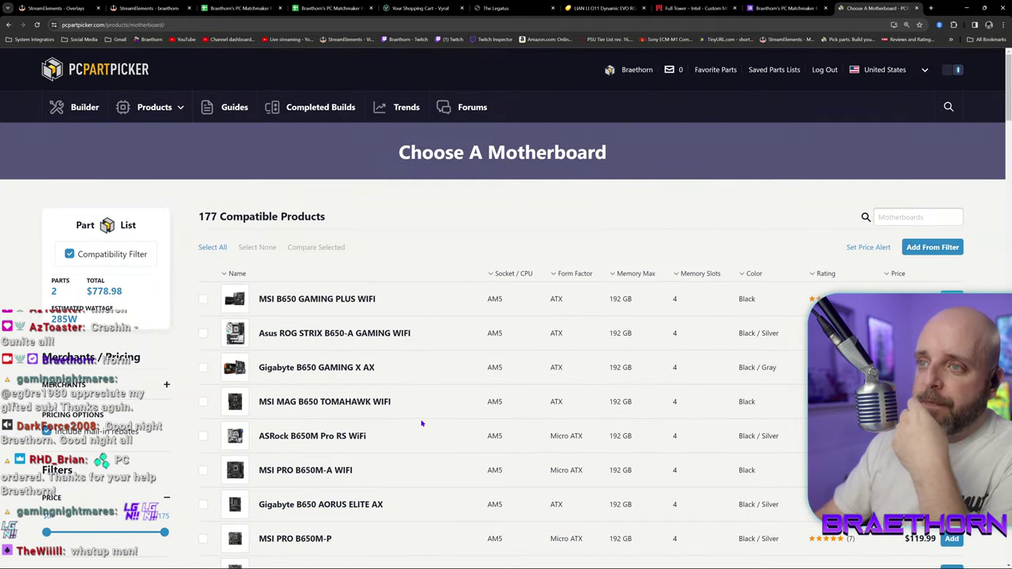
scroll(308, 436, down, 6)
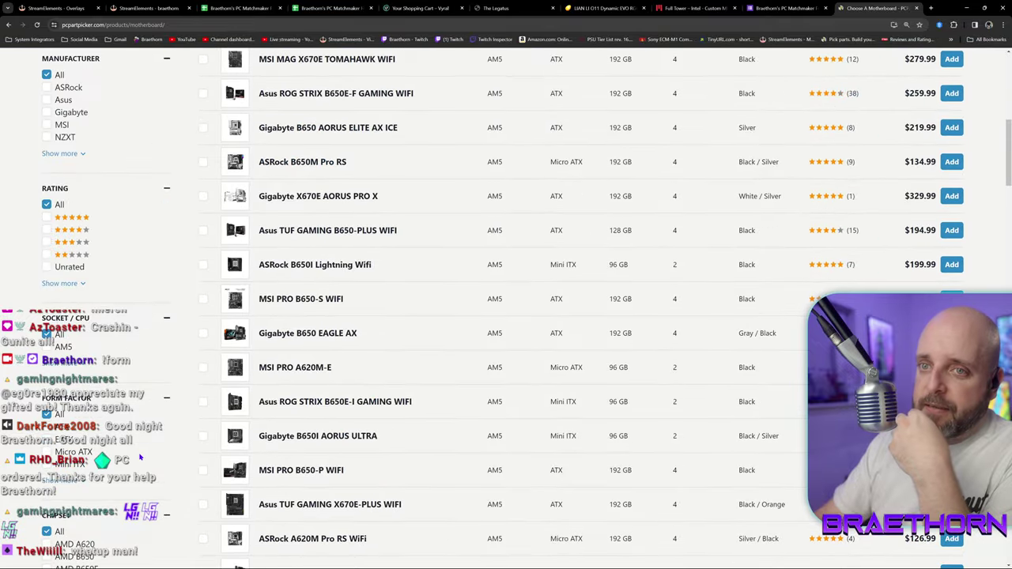
scroll(140, 457, down, 3)
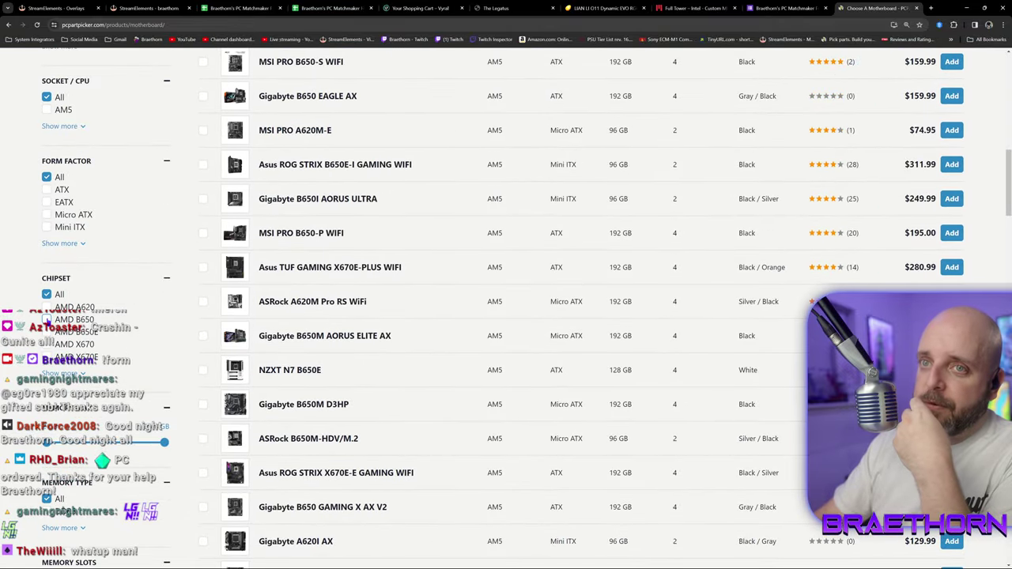
scroll(169, 423, up, 5)
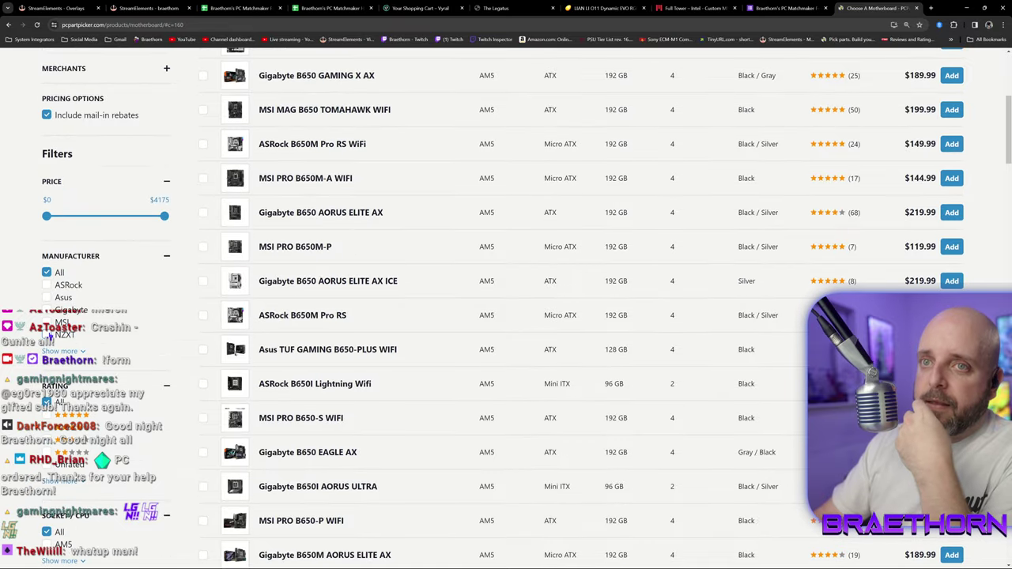
Examine the AMD B650 motherboards and the remaining motherboard filters for a suitable board.
scroll(95, 348, up, 3)
scroll(115, 354, down, 5)
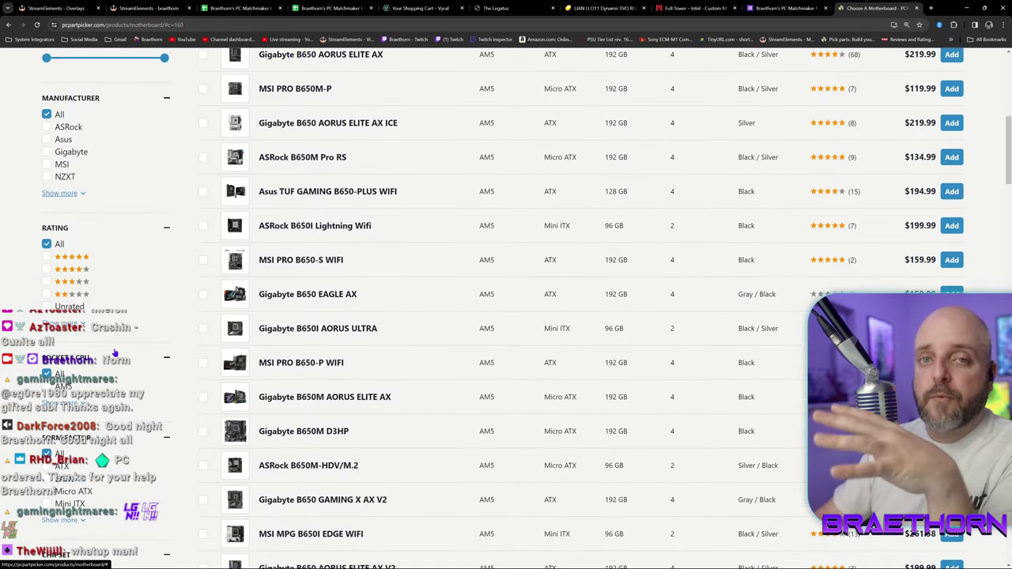
scroll(115, 354, down, 2)
scroll(114, 354, down, 3)
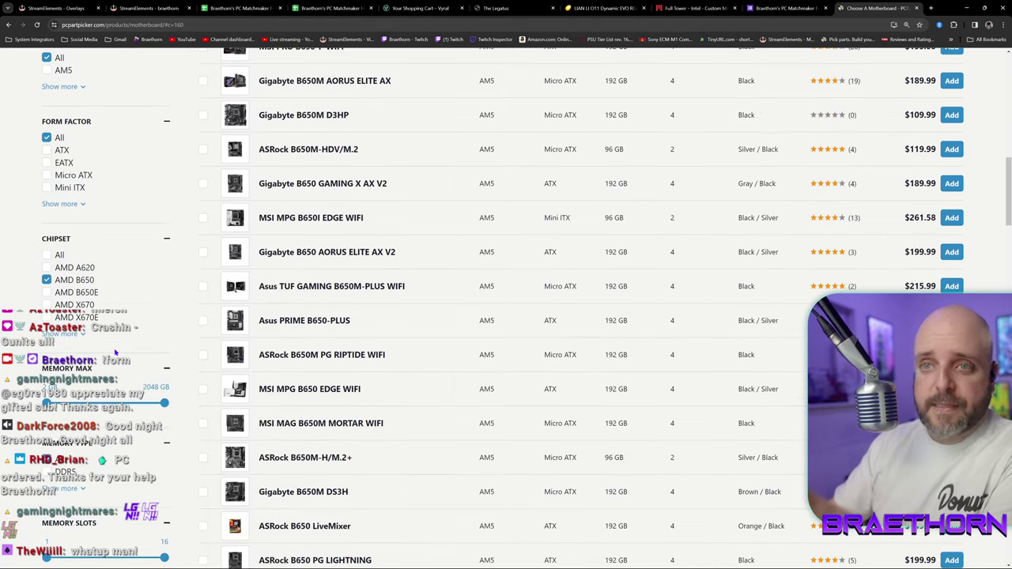
scroll(115, 353, down, 2)
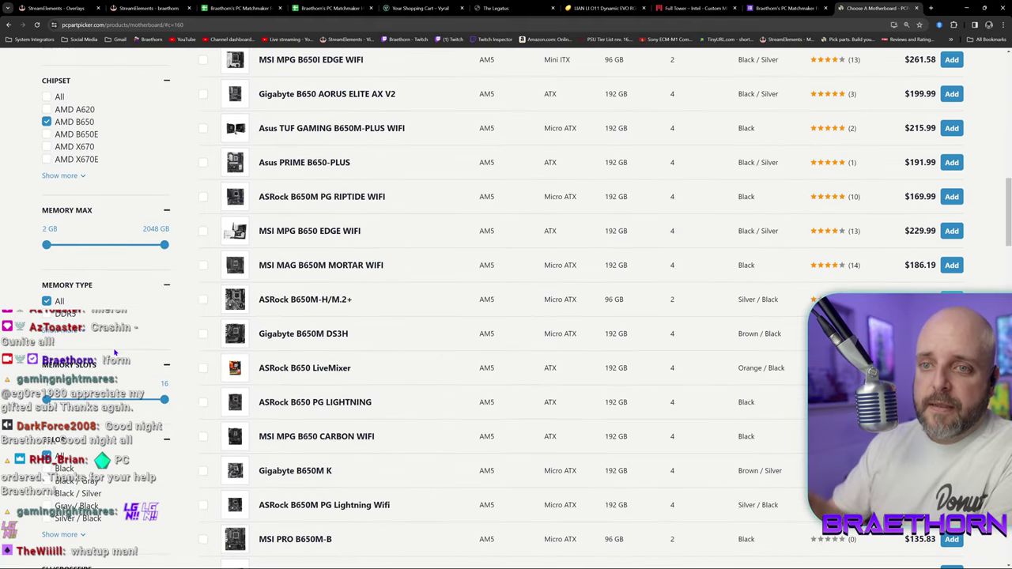
scroll(114, 354, up, 4)
scroll(101, 340, up, 1)
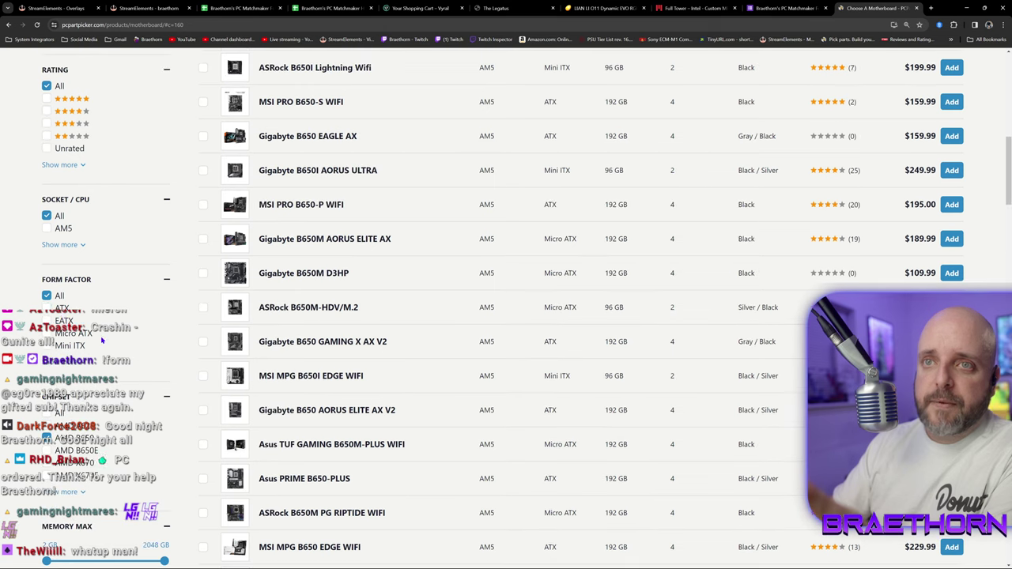
Restrict the AMD B650 motherboard list to the ATX form factor.
click(55, 308)
scroll(360, 419, up, 10)
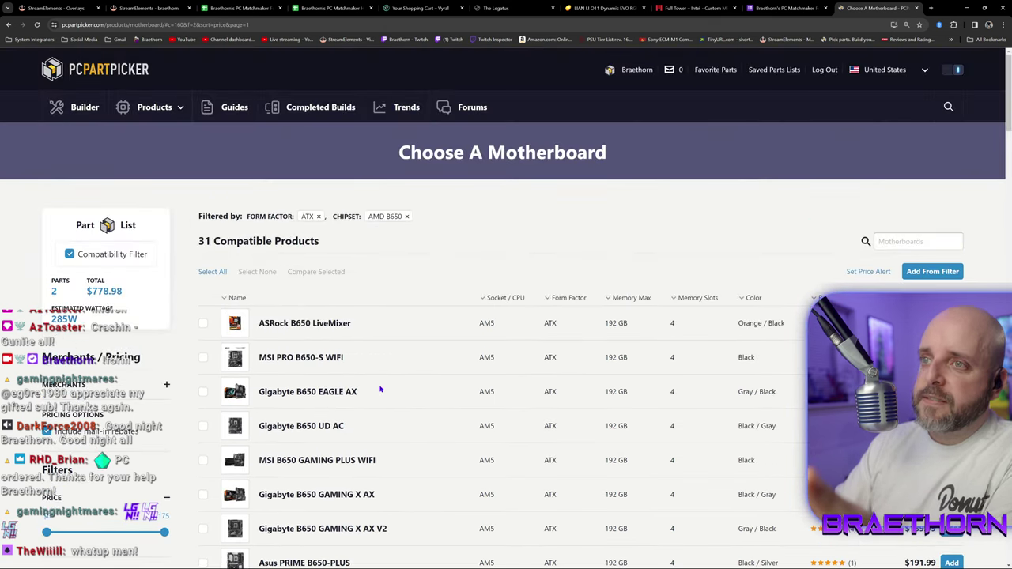
scroll(379, 390, down, 2)
Open the ASRock B650 LiveMixer product page in a new tab and view its box and rear port photos.
mouse_move(237, 204)
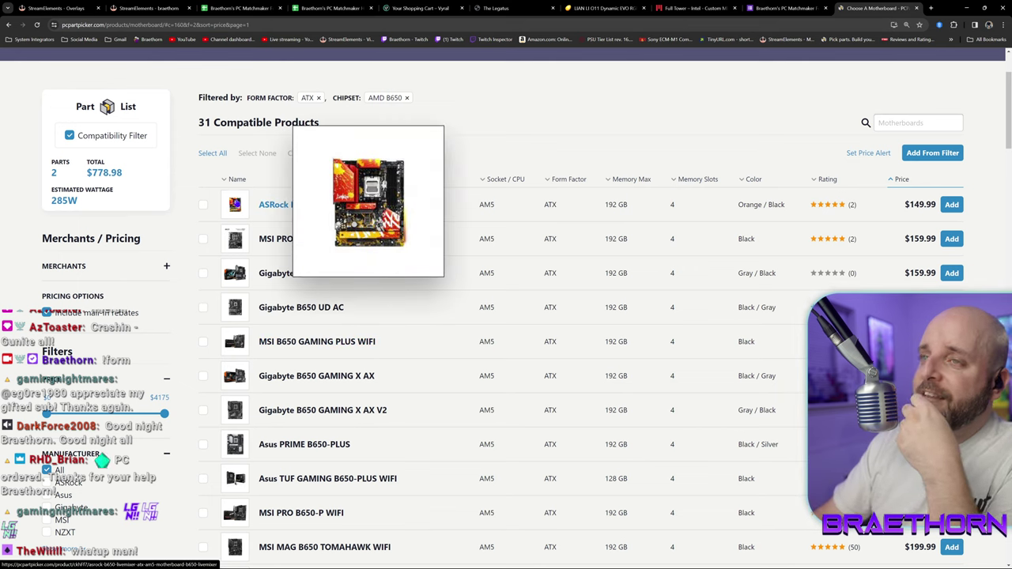
right_click(244, 210)
click(276, 214)
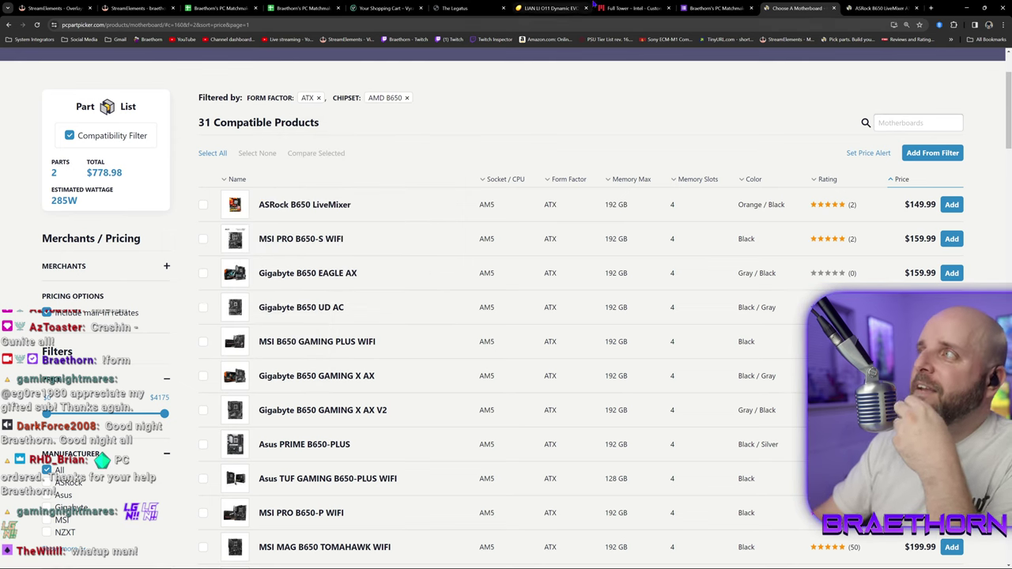
click(888, 8)
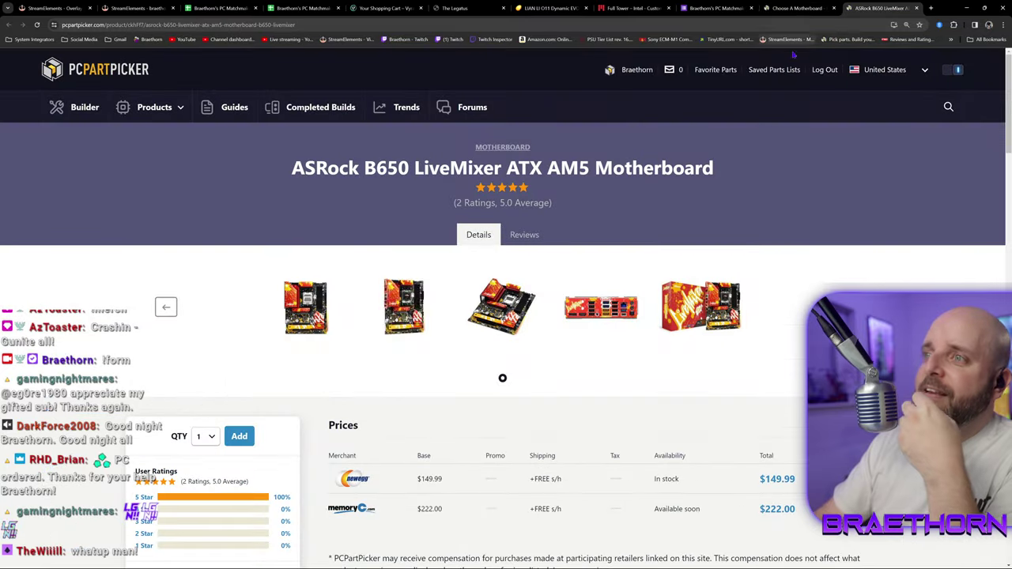
click(699, 308)
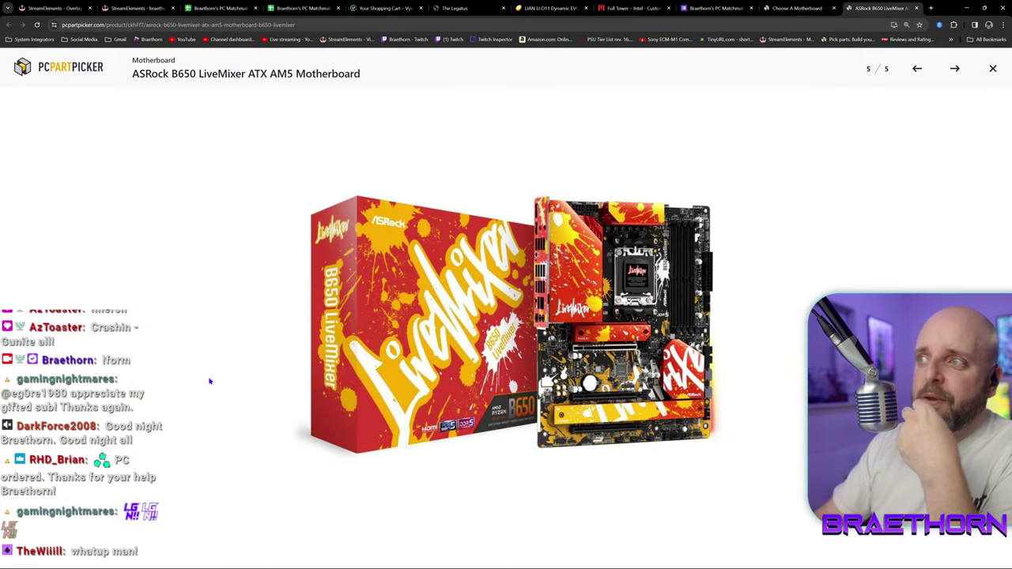
click(918, 69)
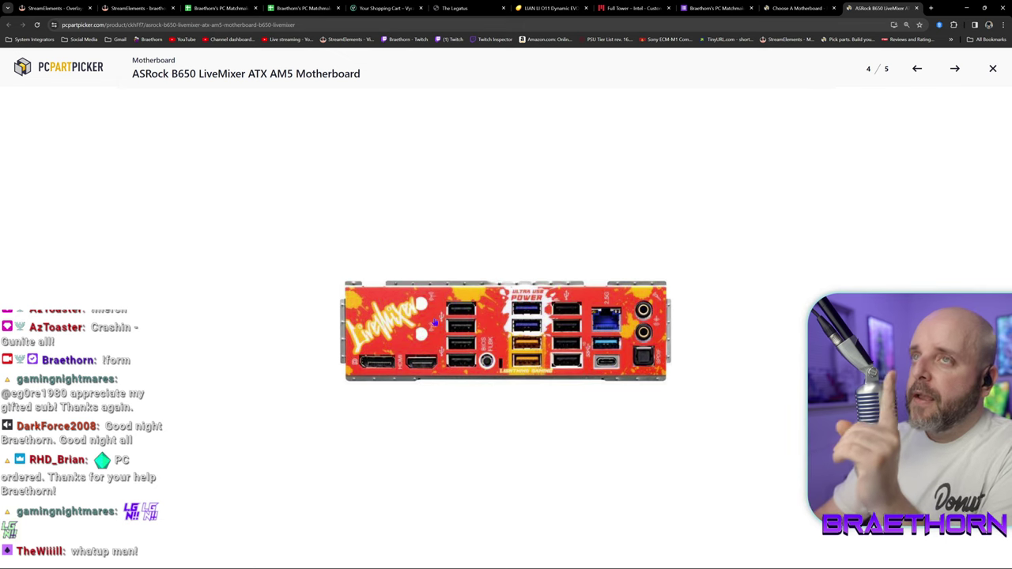
Switch to the PC Matchmaker form responses in Google Sheets and change the answer in cell M44 to No.
click(219, 10)
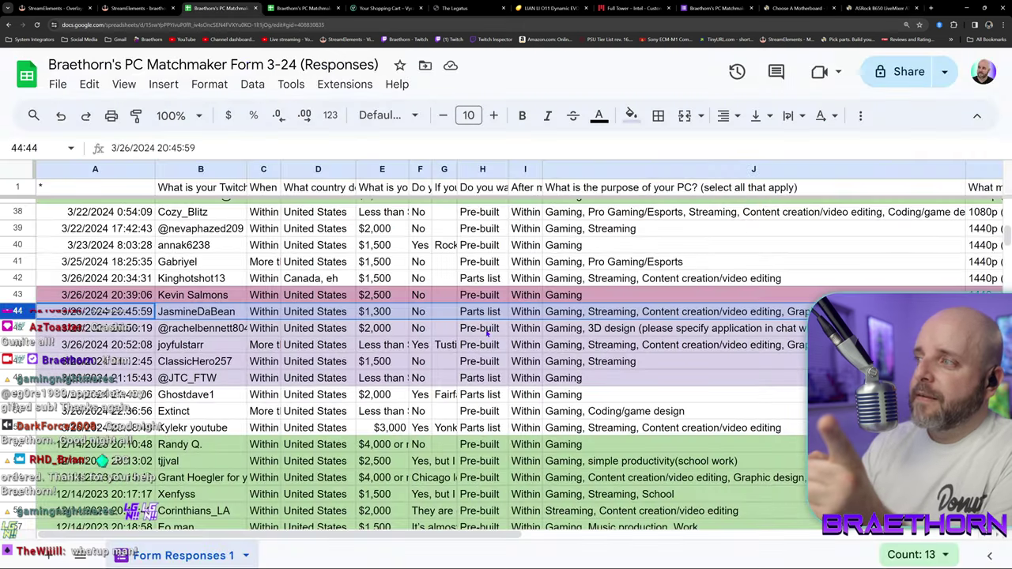
drag(366, 534, 534, 534)
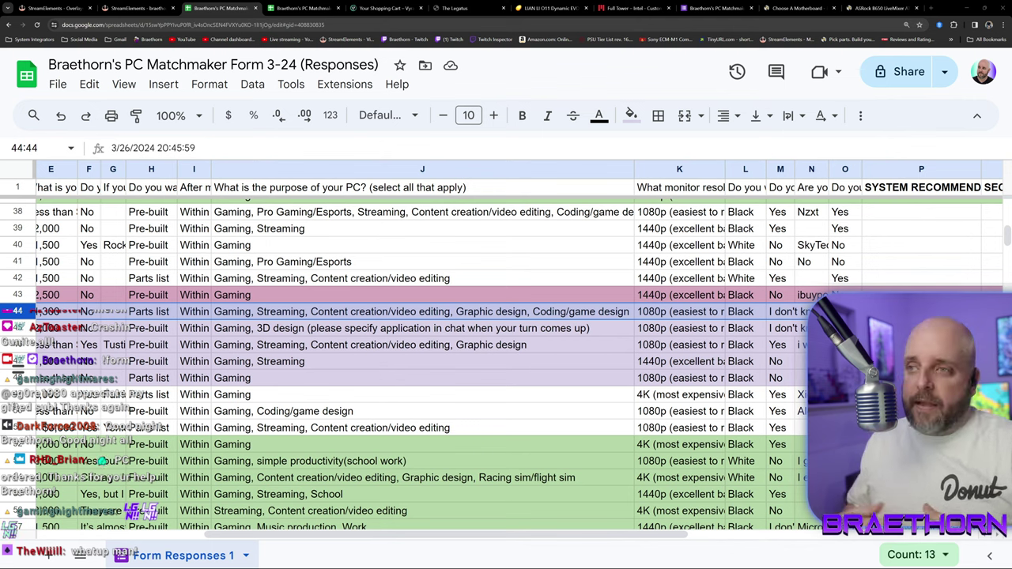
click(781, 312)
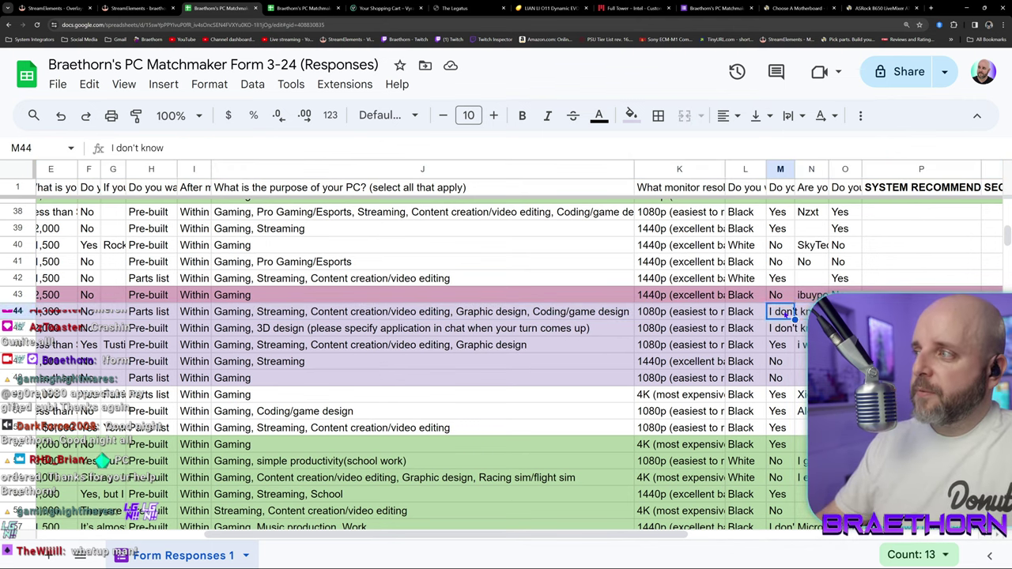
text(n)
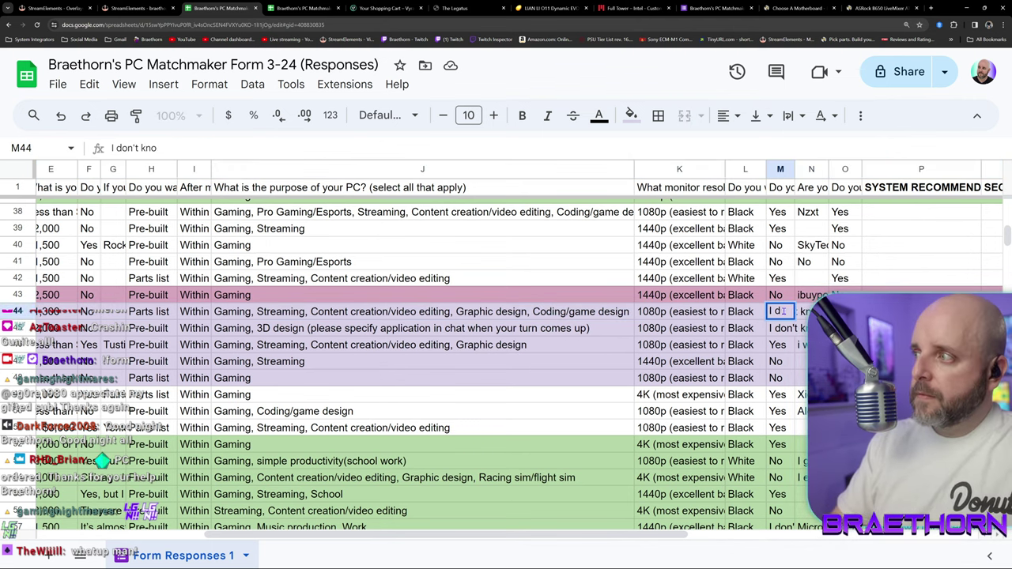
key(Tab)
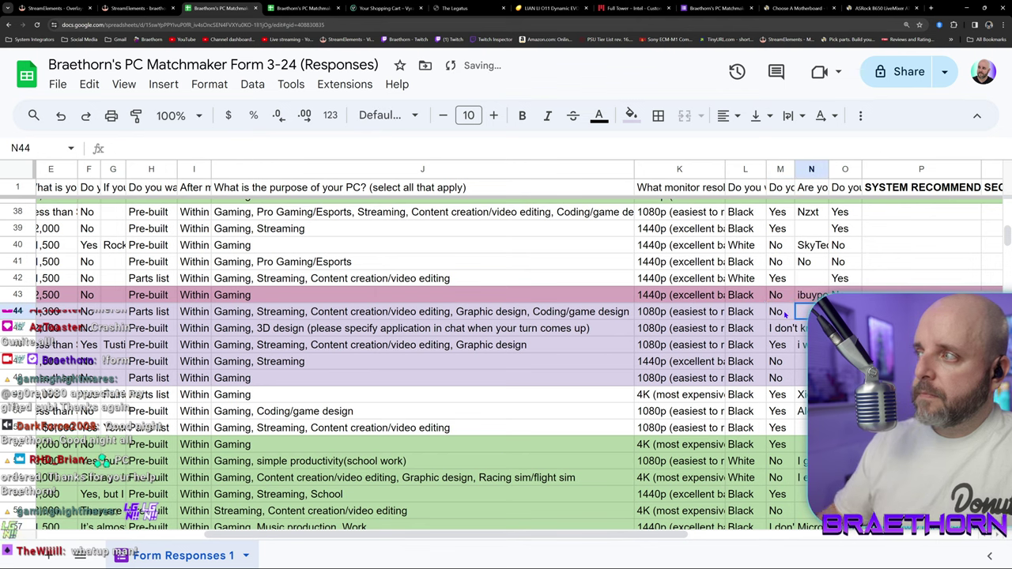
key(Down)
key(Up)
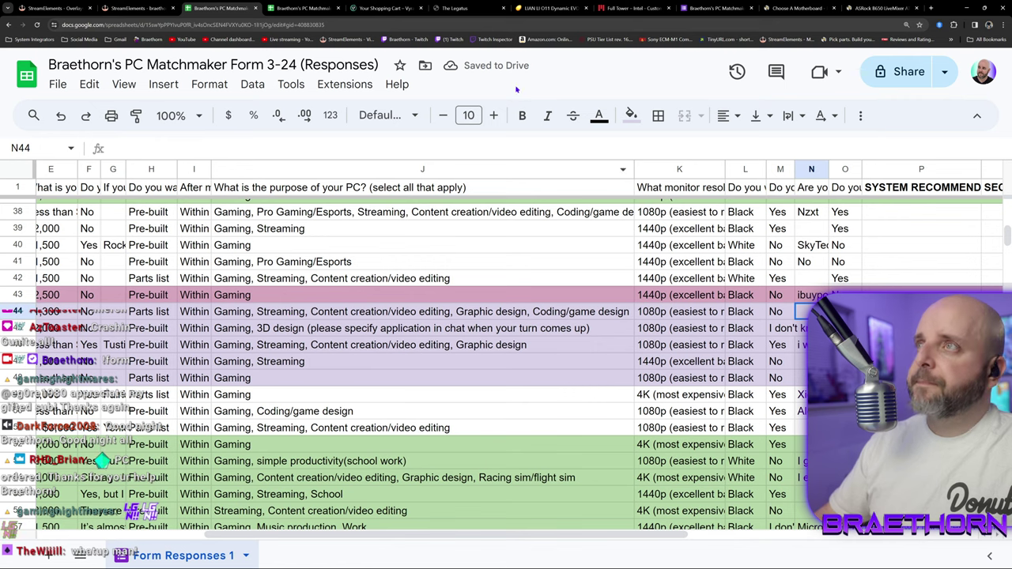
View the LiveMixer's angled board photo on PCPartPicker and check it against the colour preference in cell L44 of the form responses.
click(882, 8)
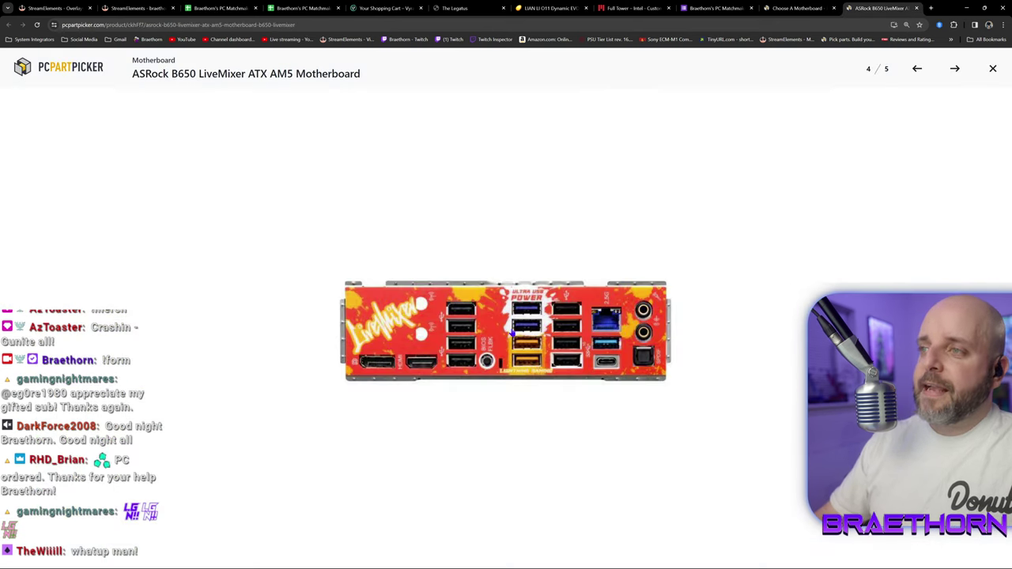
click(993, 68)
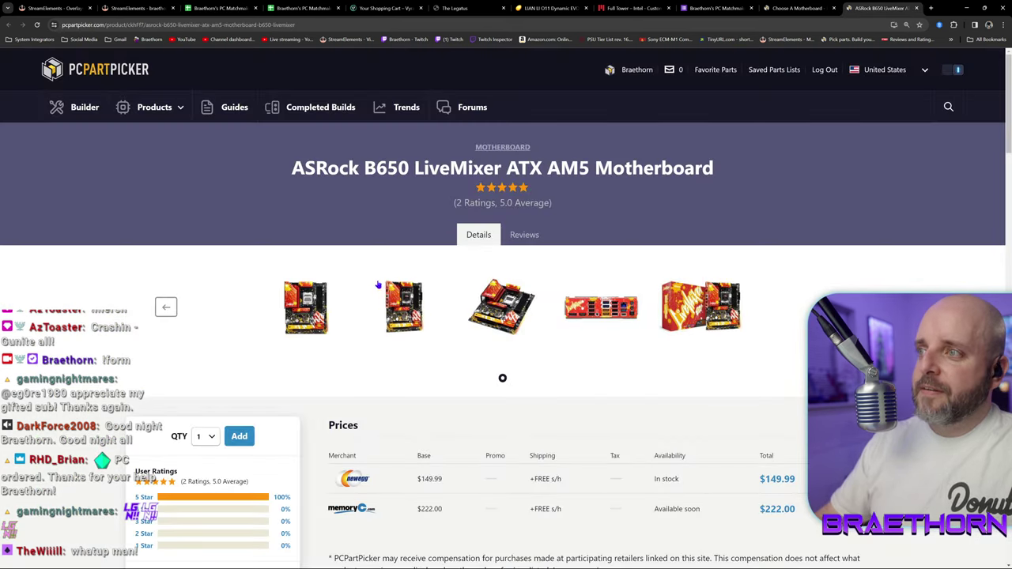
click(499, 308)
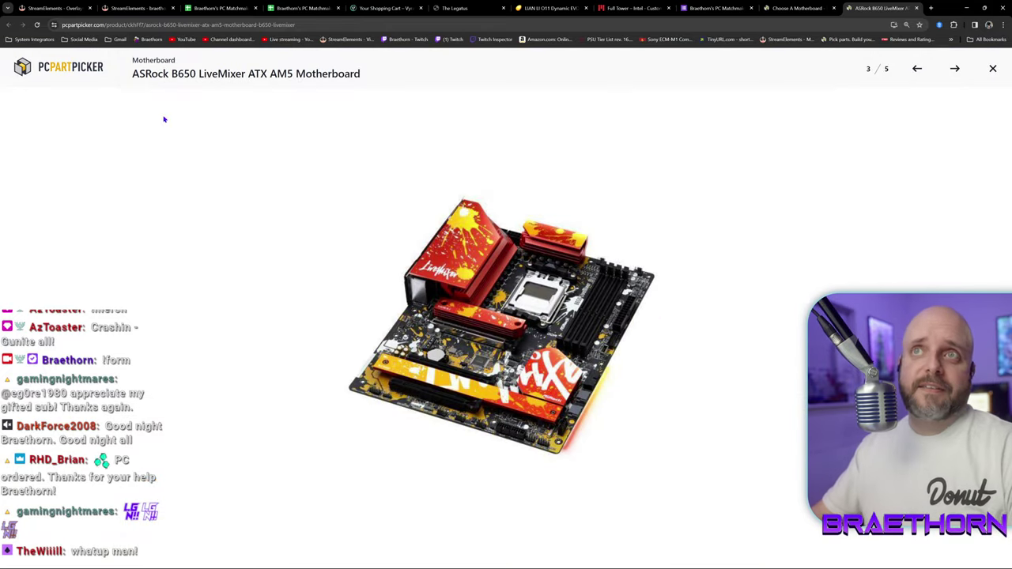
click(221, 8)
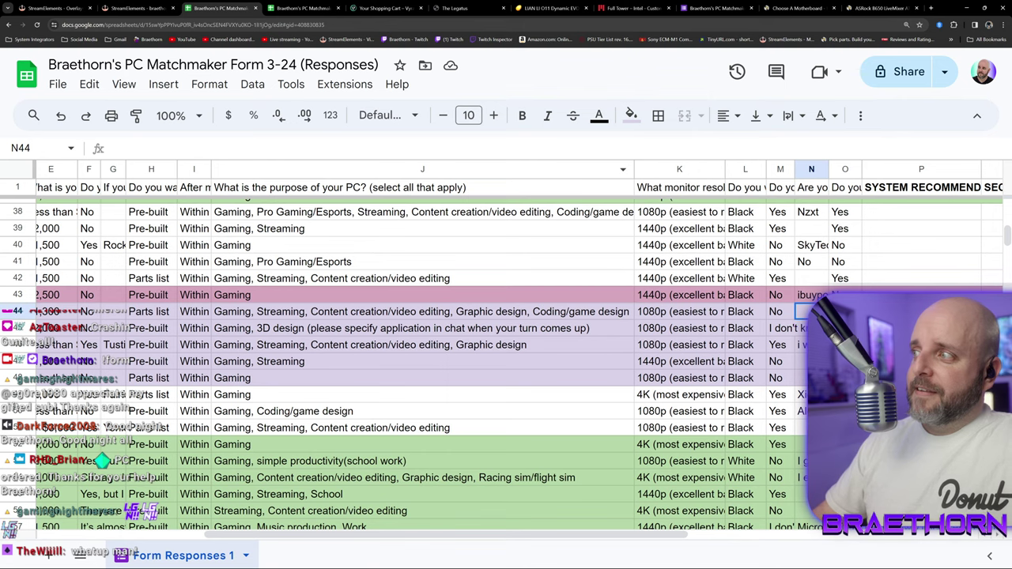
click(746, 314)
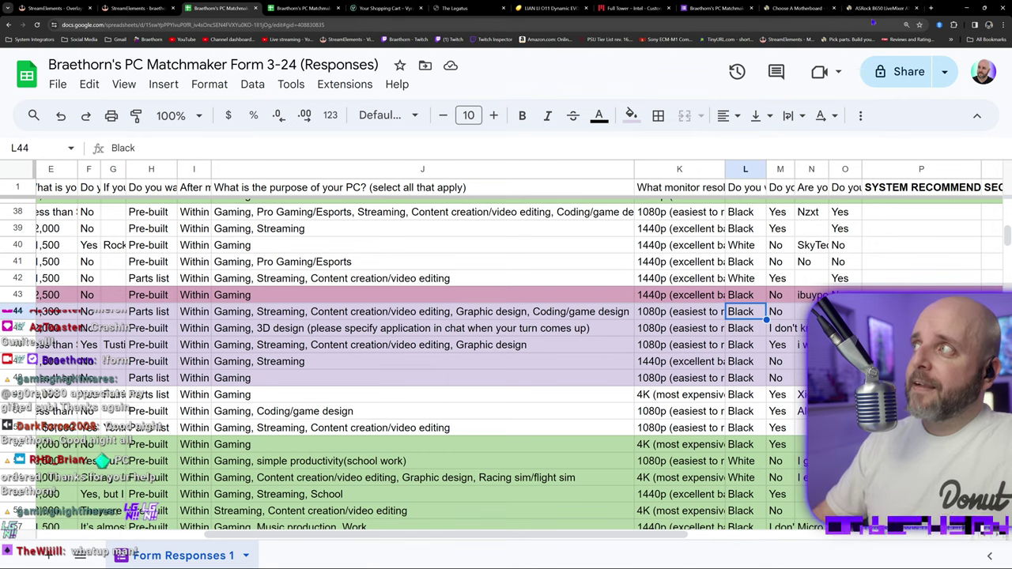
Switch back to PCPartPicker, review the LiveMixer product page and add the ASRock B650 LiveMixer motherboard to the part list.
click(798, 9)
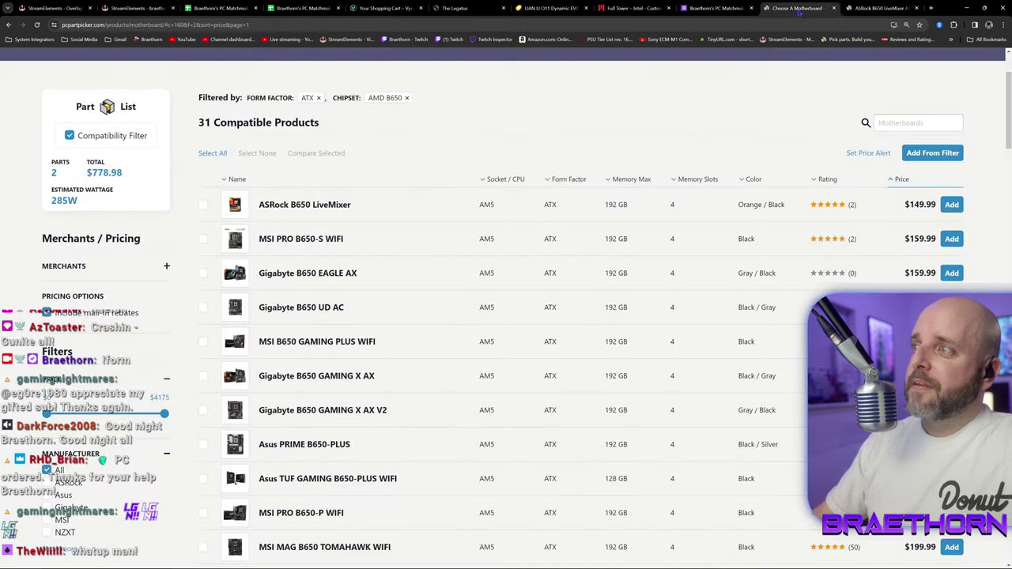
click(859, 9)
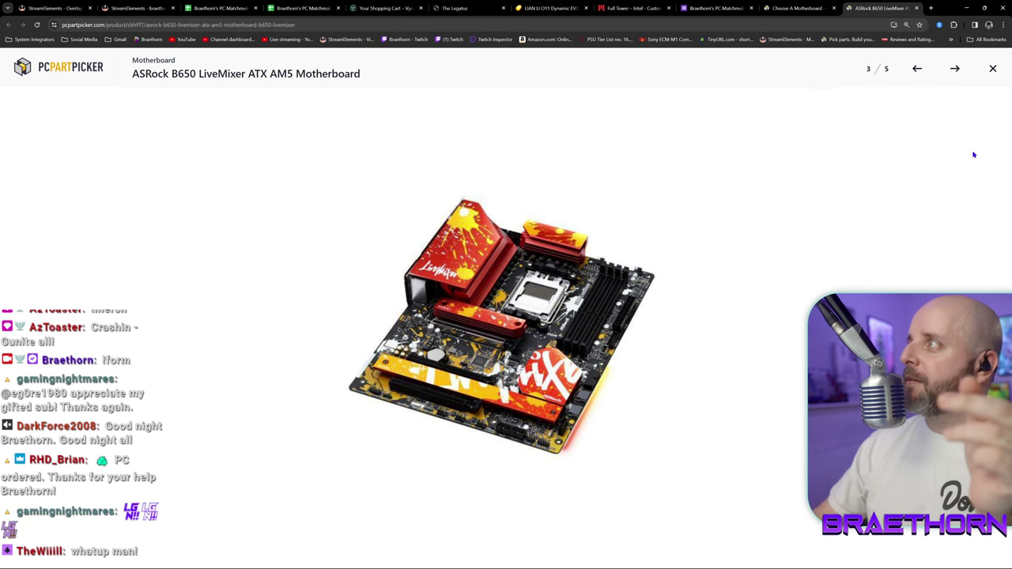
click(993, 68)
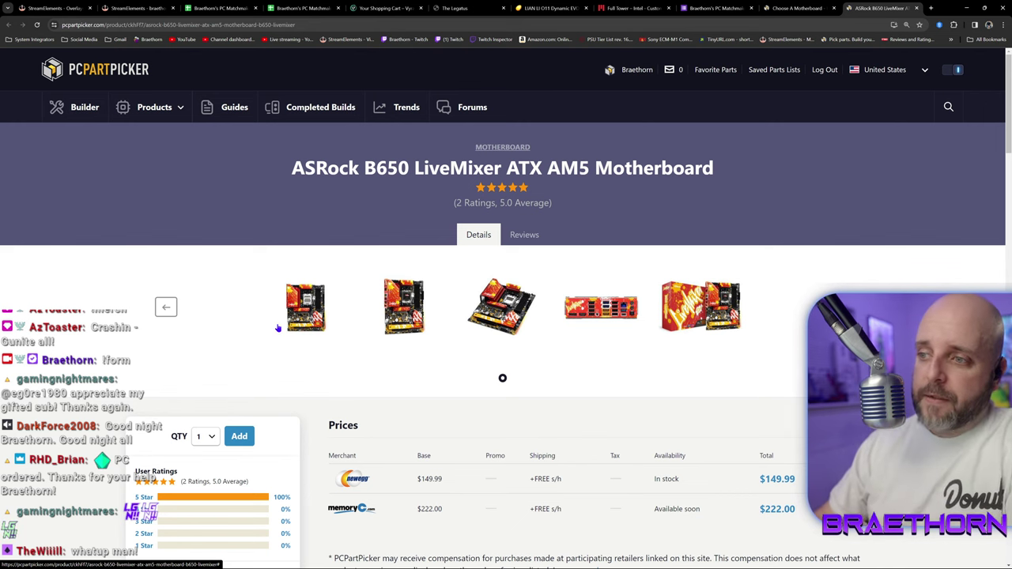
scroll(496, 402, down, 3)
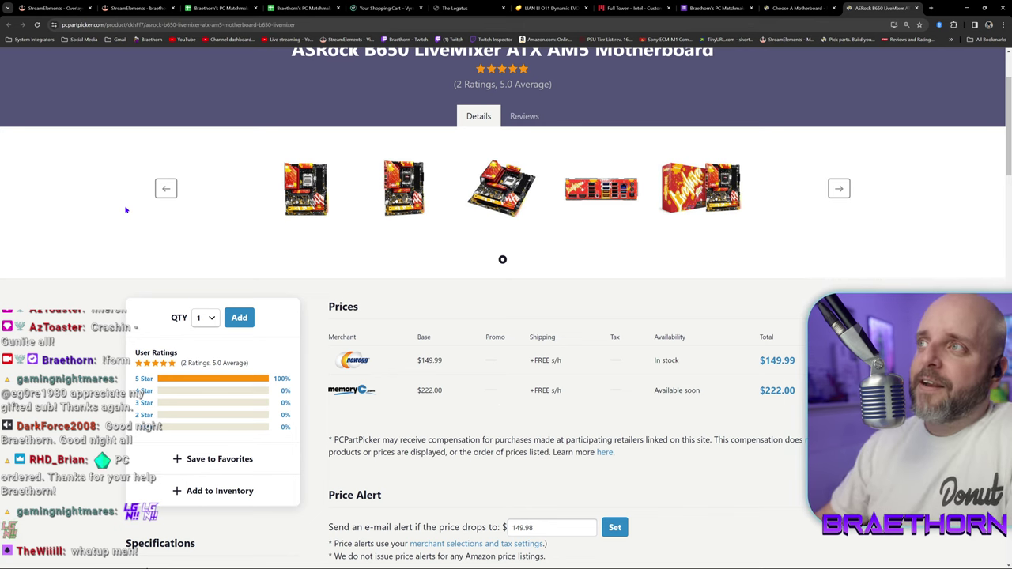
click(797, 8)
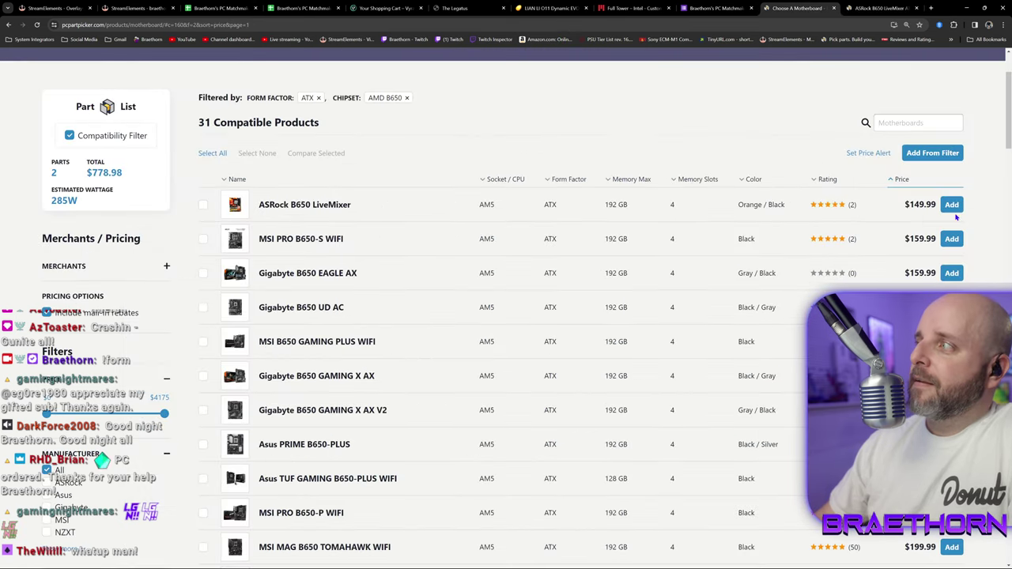
click(953, 204)
Open the case selection for the part list and sort the cases by price, lowest first.
scroll(500, 228, down, 3)
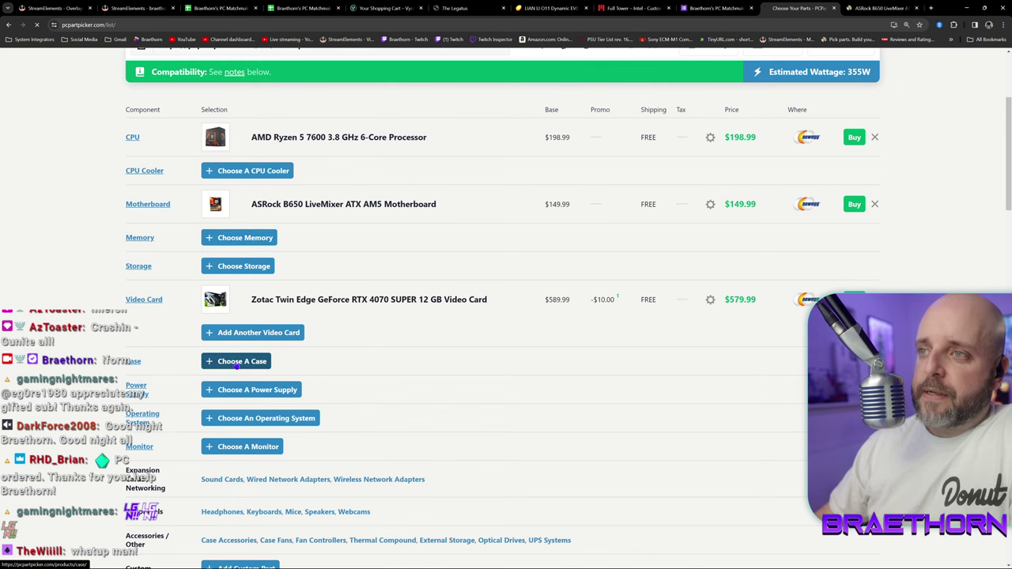
click(237, 361)
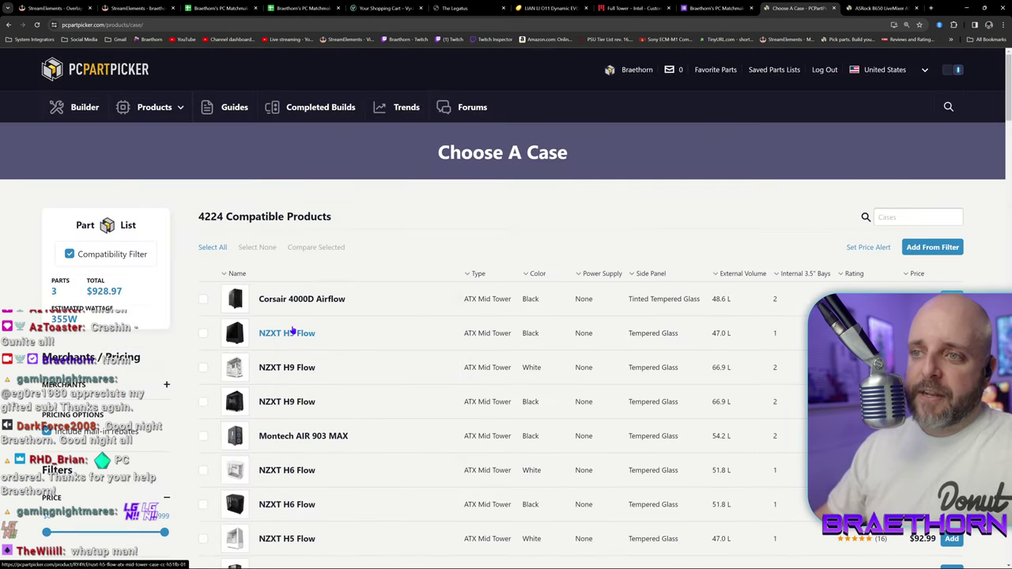
scroll(299, 335, down, 2)
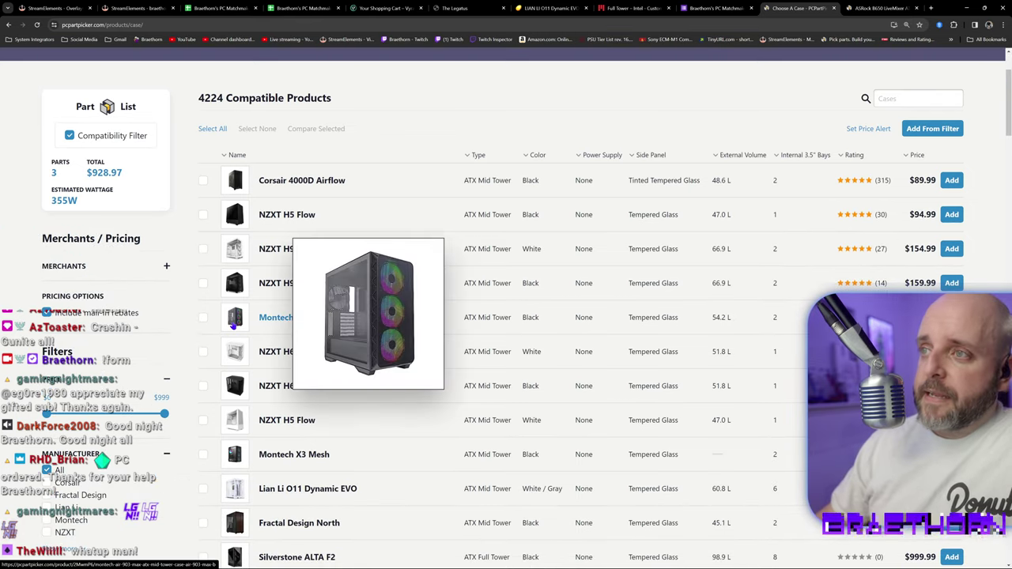
scroll(356, 321, down, 3)
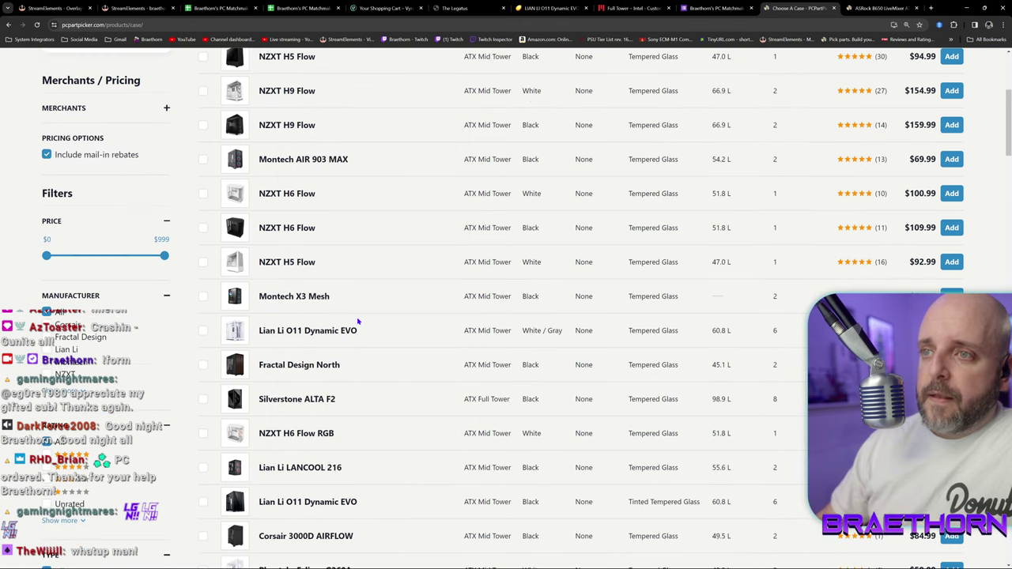
scroll(356, 323, up, 3)
click(916, 155)
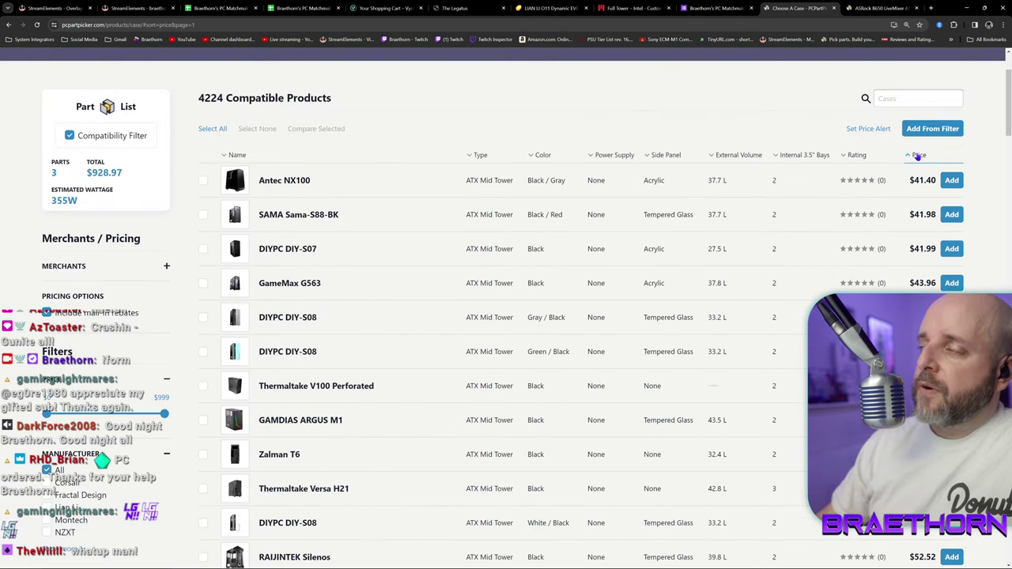
Find the black RAIJINTEK Silenos among the low-priced cases and open its product page in a new tab.
scroll(389, 318, down, 3)
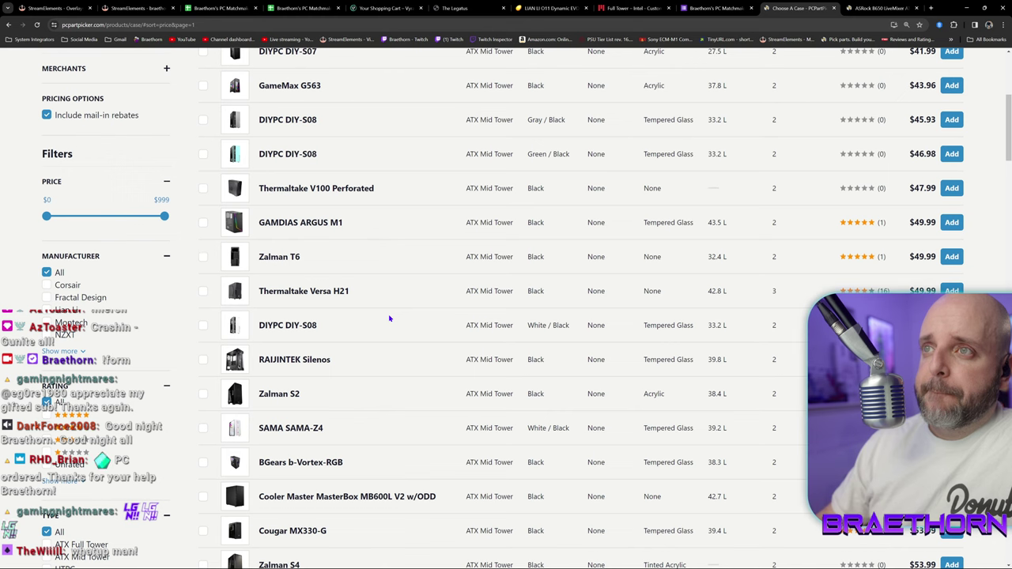
scroll(389, 318, down, 1)
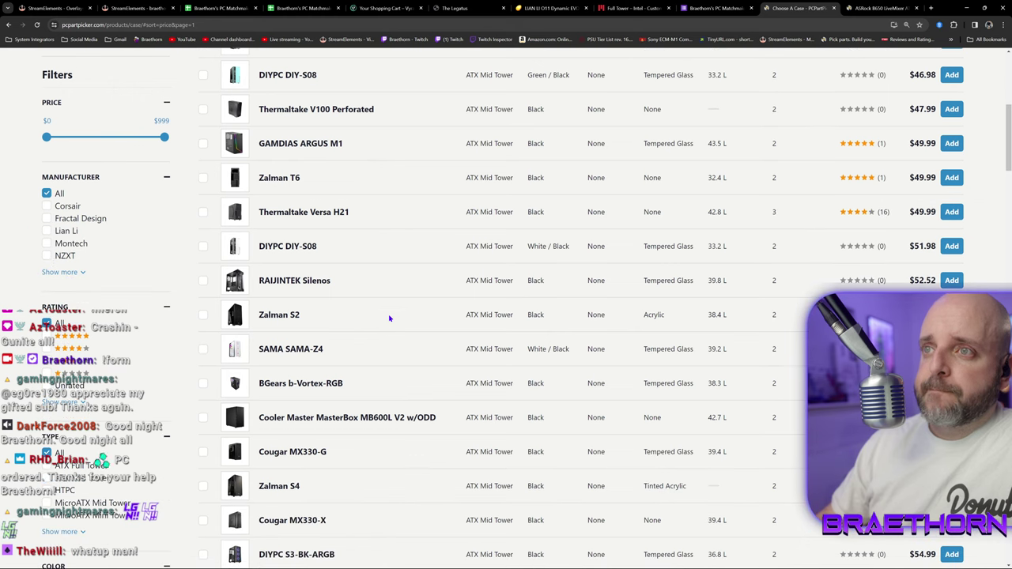
mouse_move(242, 283)
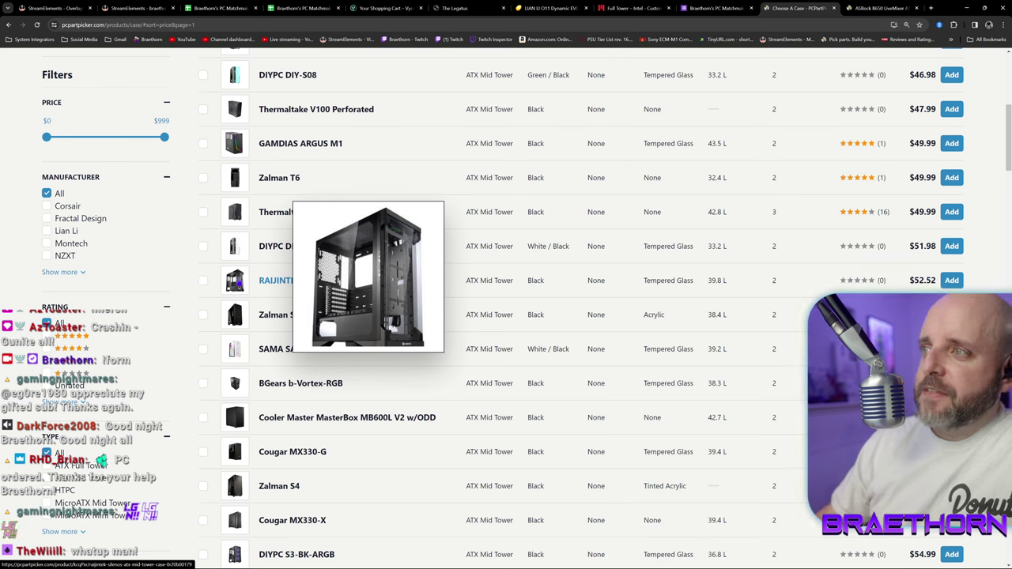
right_click(239, 281)
click(277, 288)
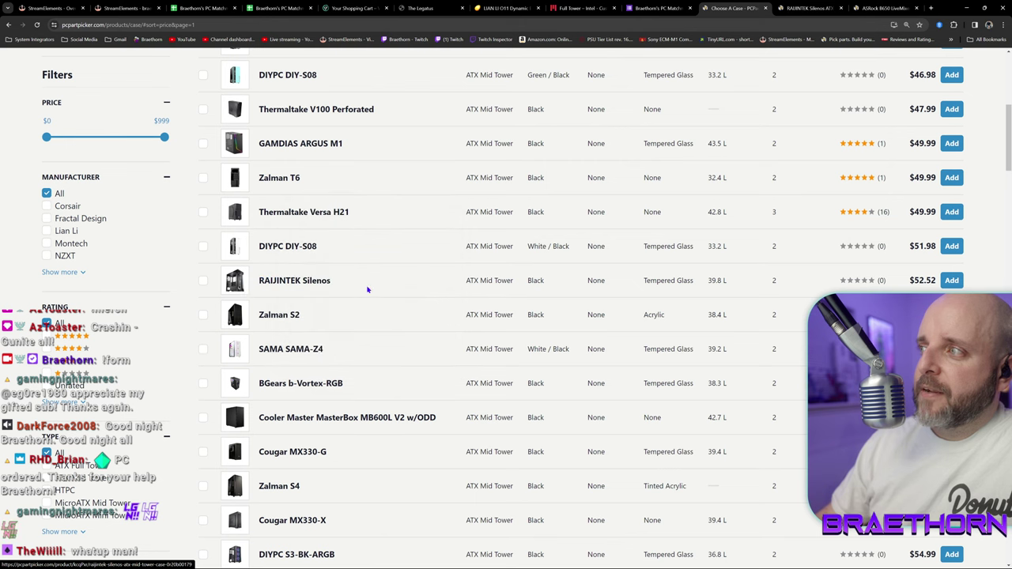
Browse the price-sorted cases from the RAIJINTEK Silenos to the Cougar Archon 2 Mesh RGB and compare their preview images, colors and prices.
mouse_move(236, 282)
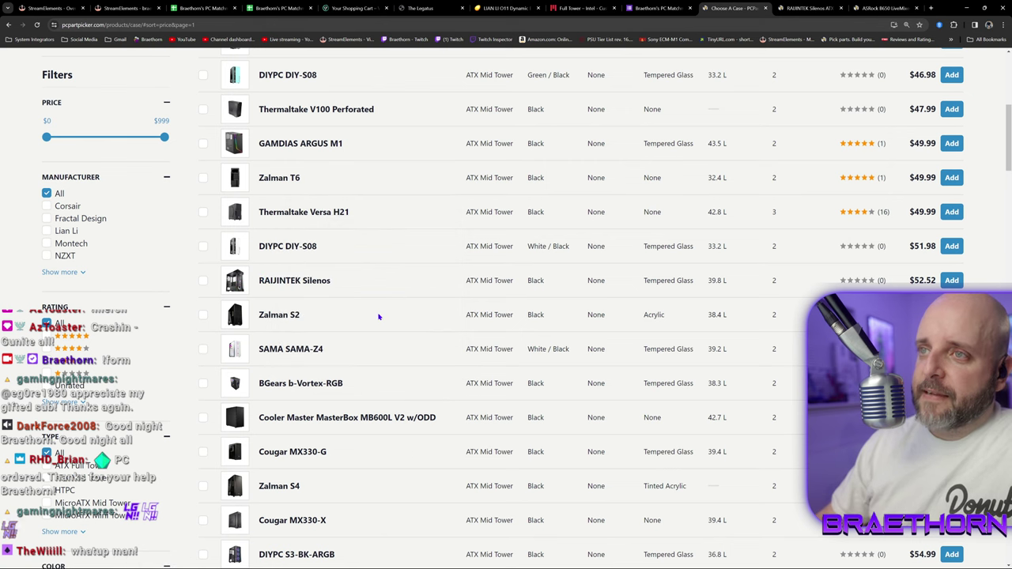
scroll(356, 327, down, 1)
scroll(356, 326, down, 1)
scroll(355, 326, down, 1)
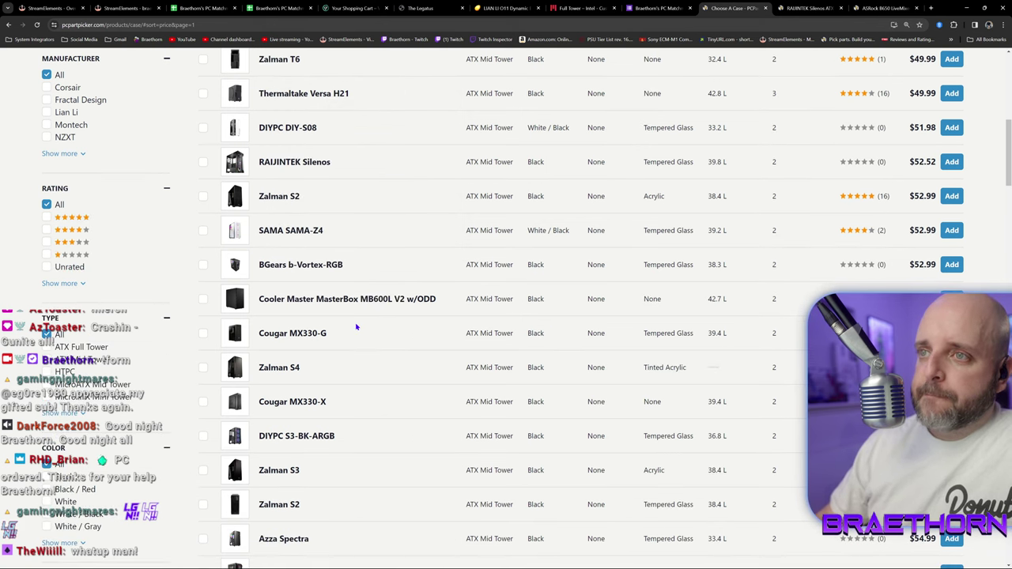
scroll(356, 327, down, 2)
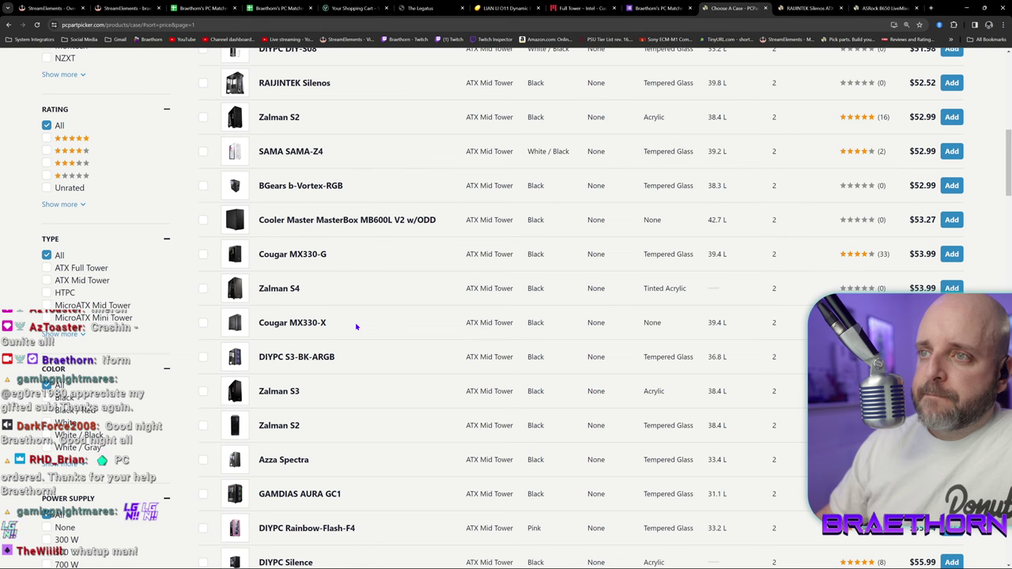
scroll(325, 362, down, 5)
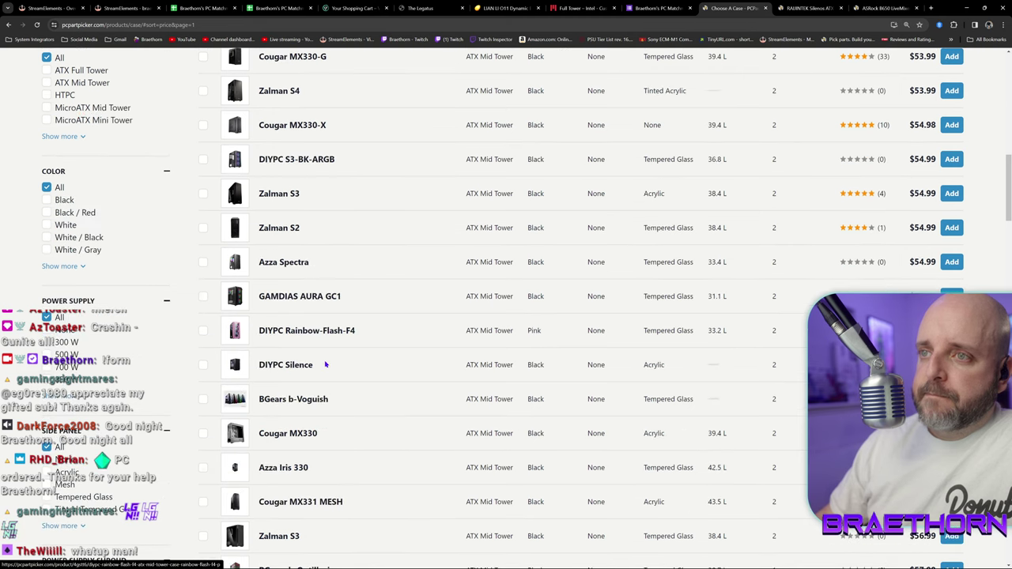
scroll(325, 362, down, 1)
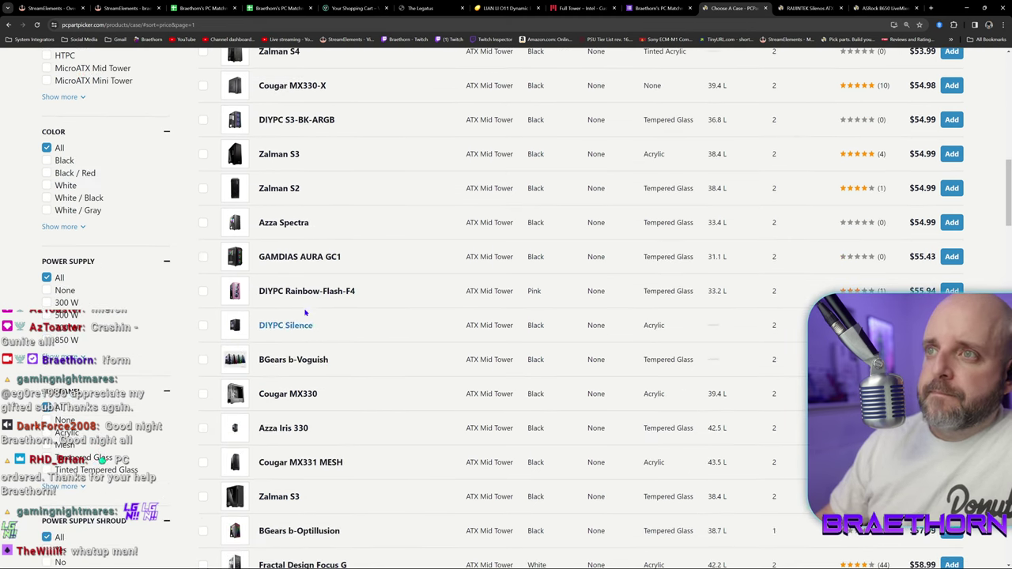
scroll(364, 344, down, 3)
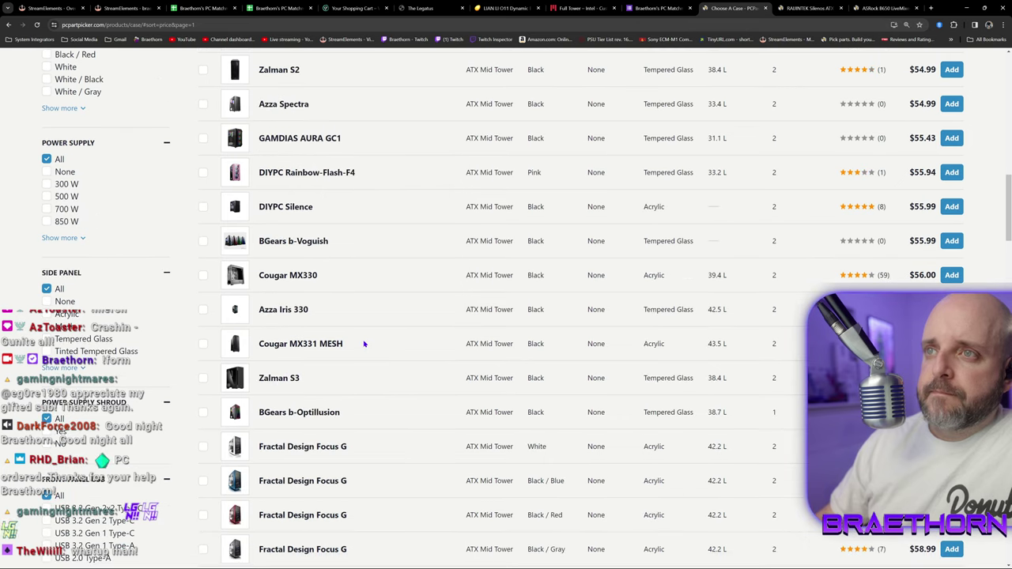
mouse_move(234, 222)
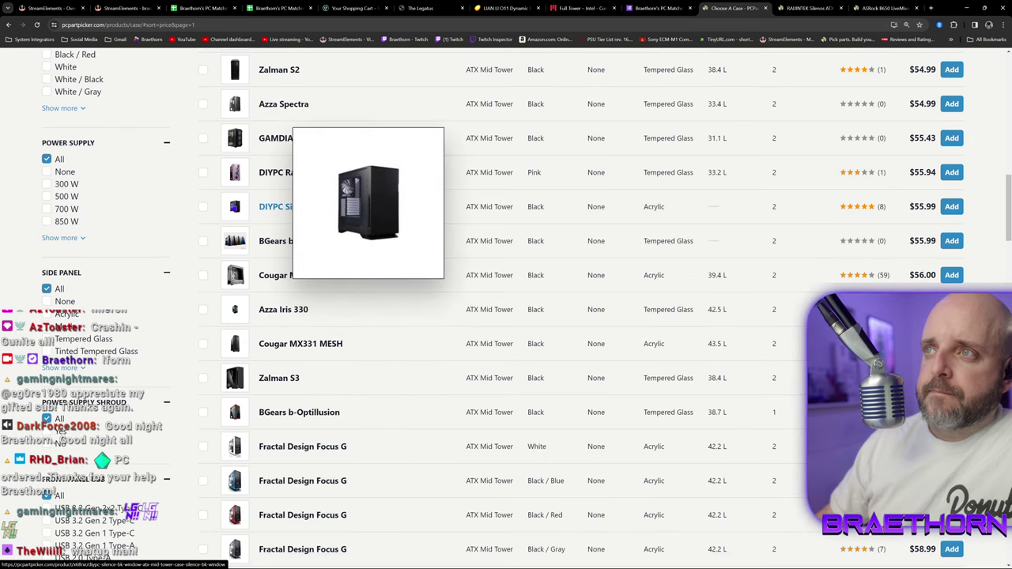
mouse_move(235, 314)
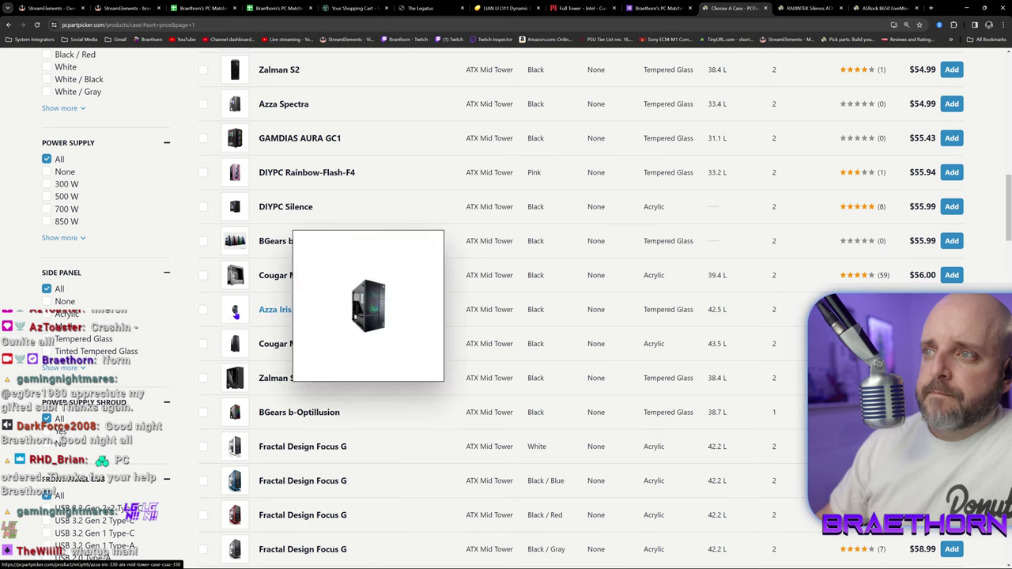
scroll(235, 312, down, 2)
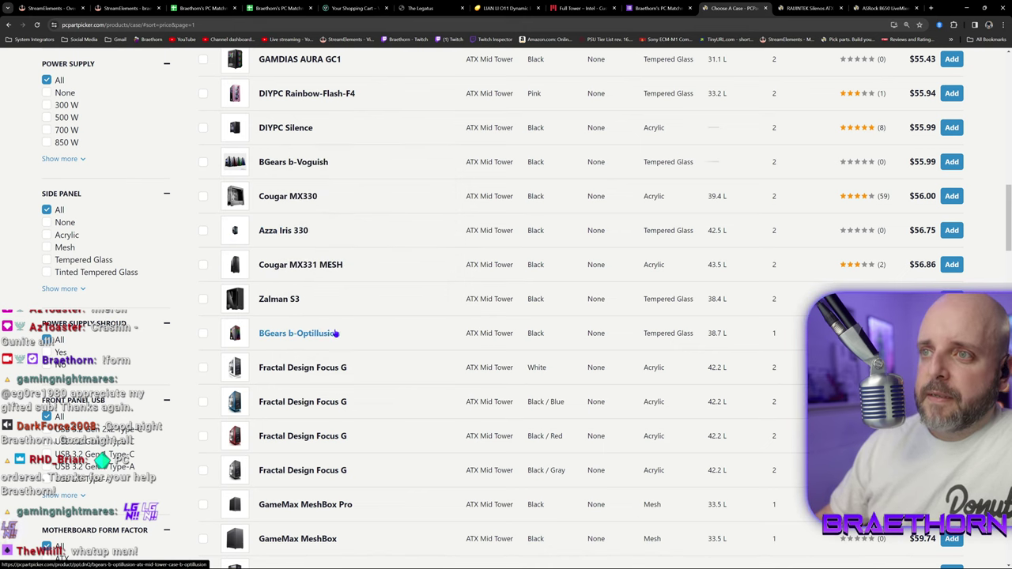
scroll(337, 335, down, 3)
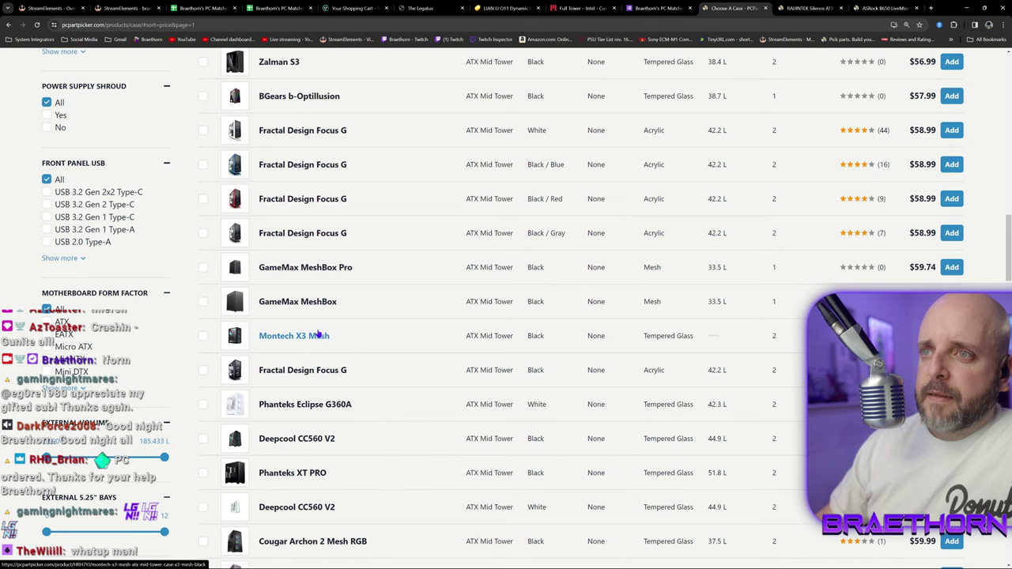
mouse_move(232, 202)
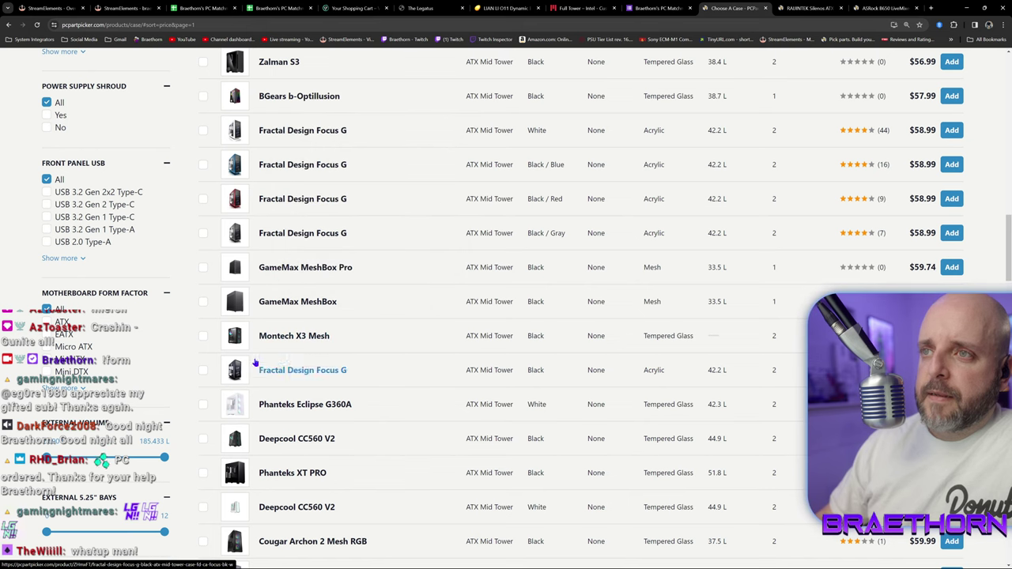
scroll(381, 348, down, 1)
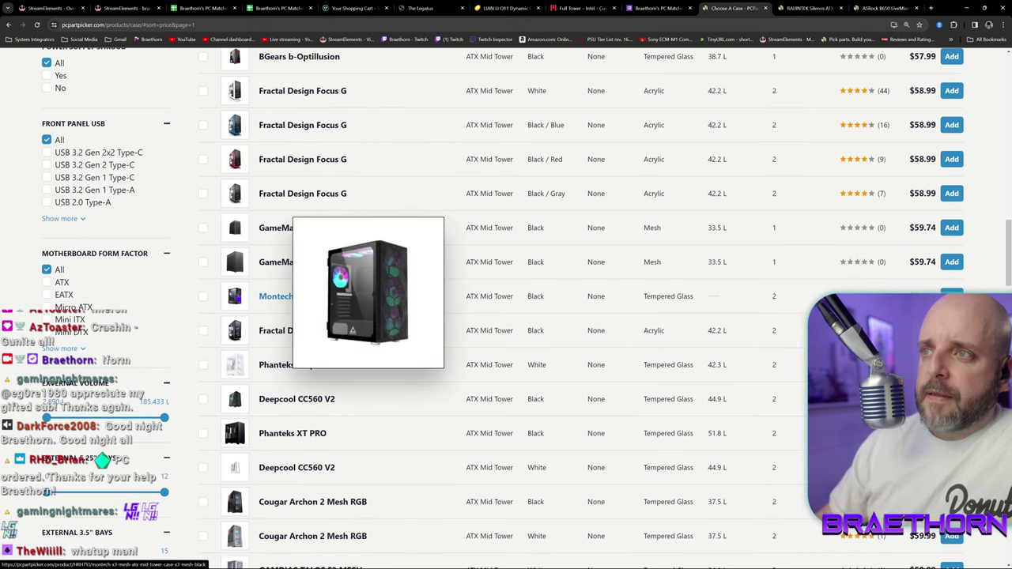
scroll(379, 348, down, 2)
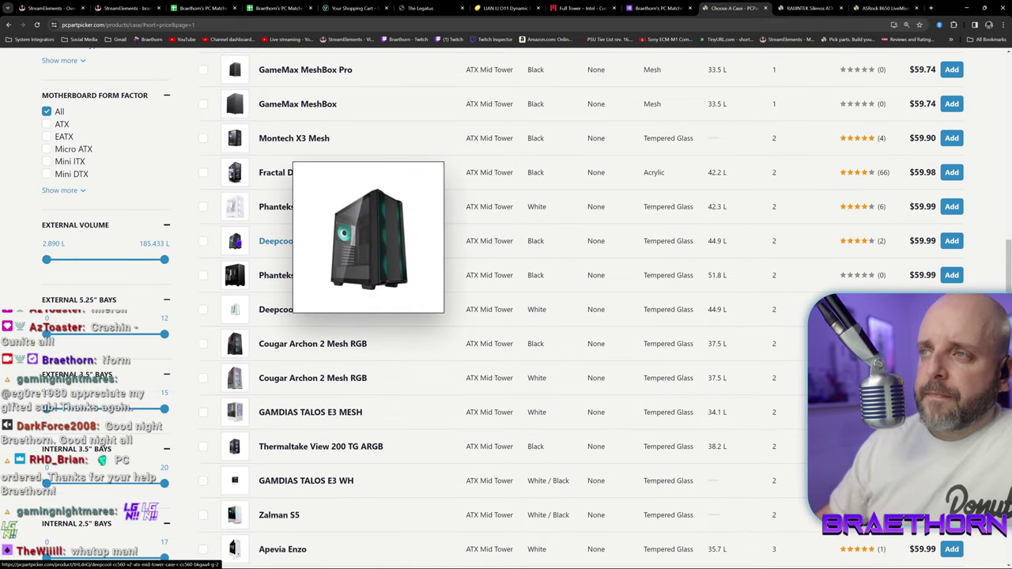
mouse_move(236, 345)
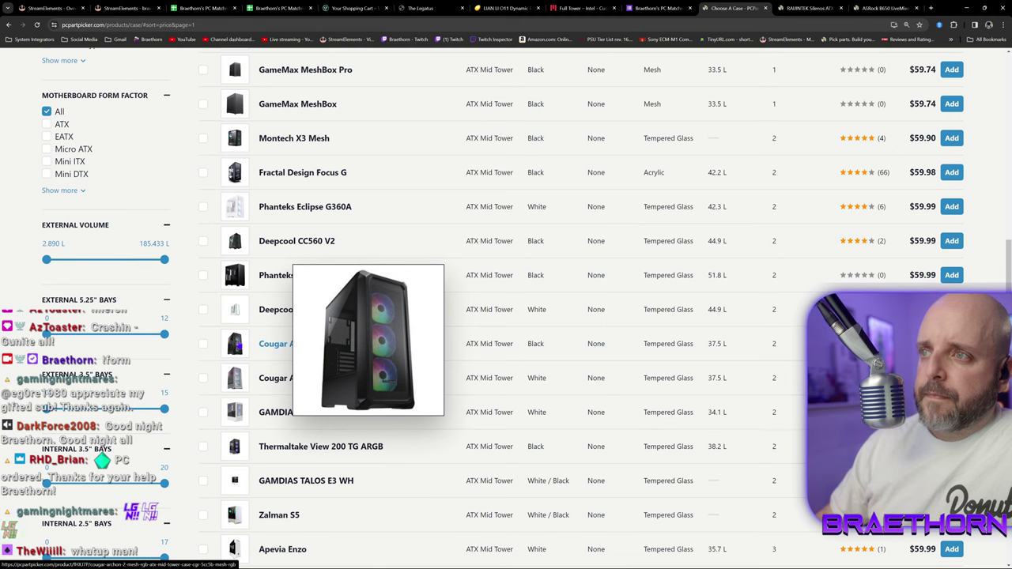
scroll(367, 339, down, 1)
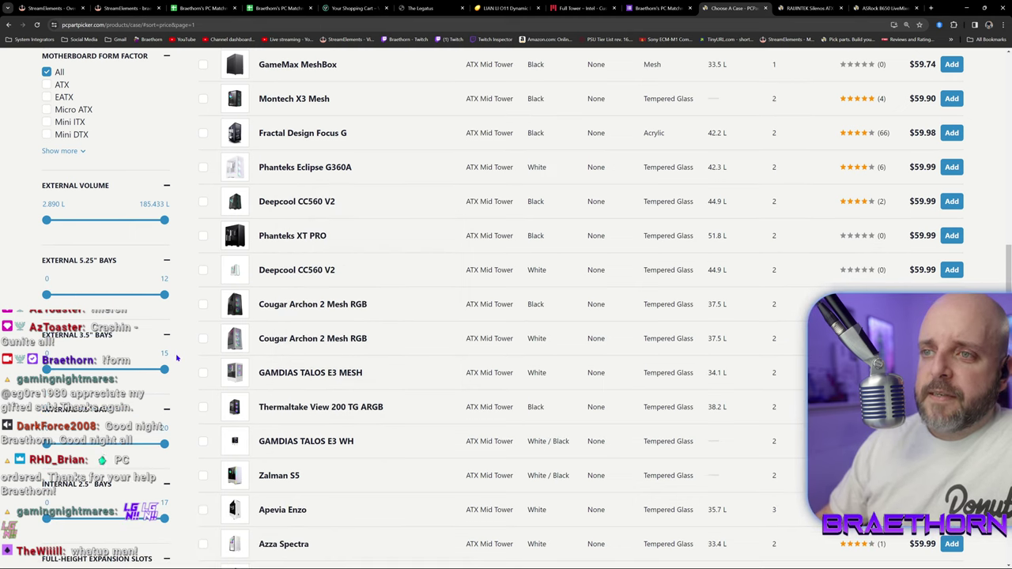
Expand the manufacturer filter and limit the case list to Deepcool and Montech.
scroll(404, 323, up, 15)
scroll(175, 350, down, 1)
scroll(135, 354, down, 2)
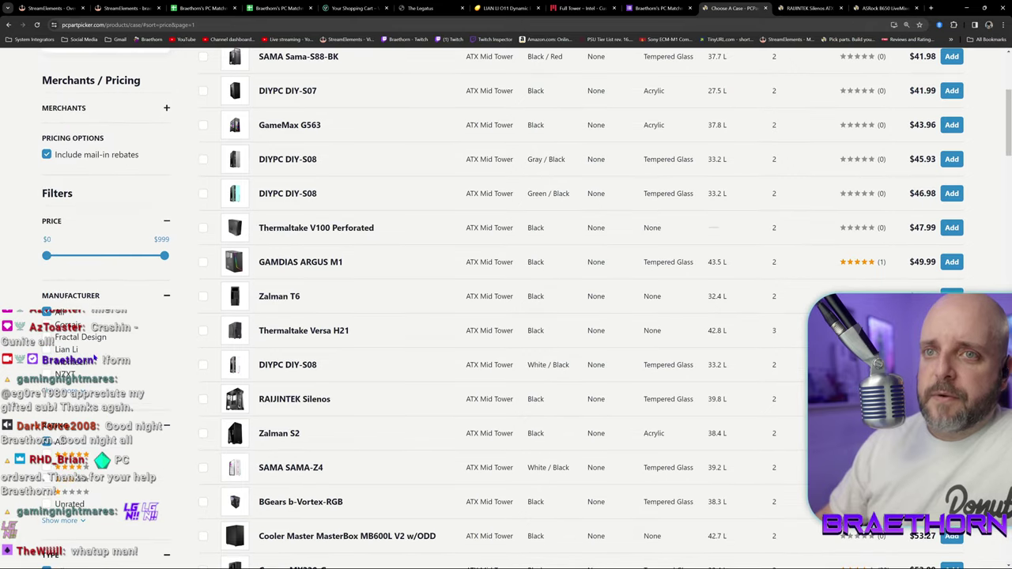
scroll(71, 386, down, 4)
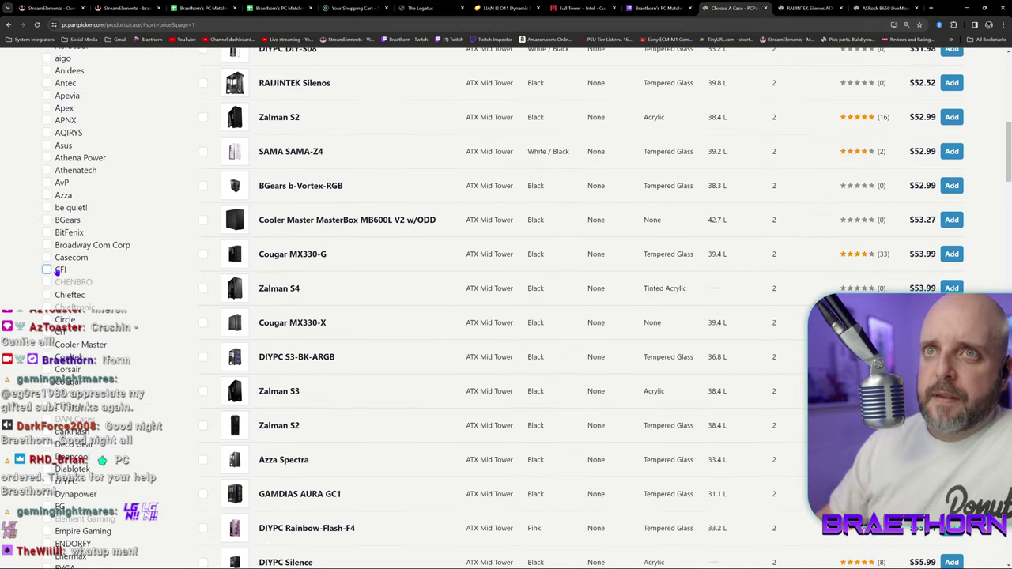
scroll(46, 213, up, 1)
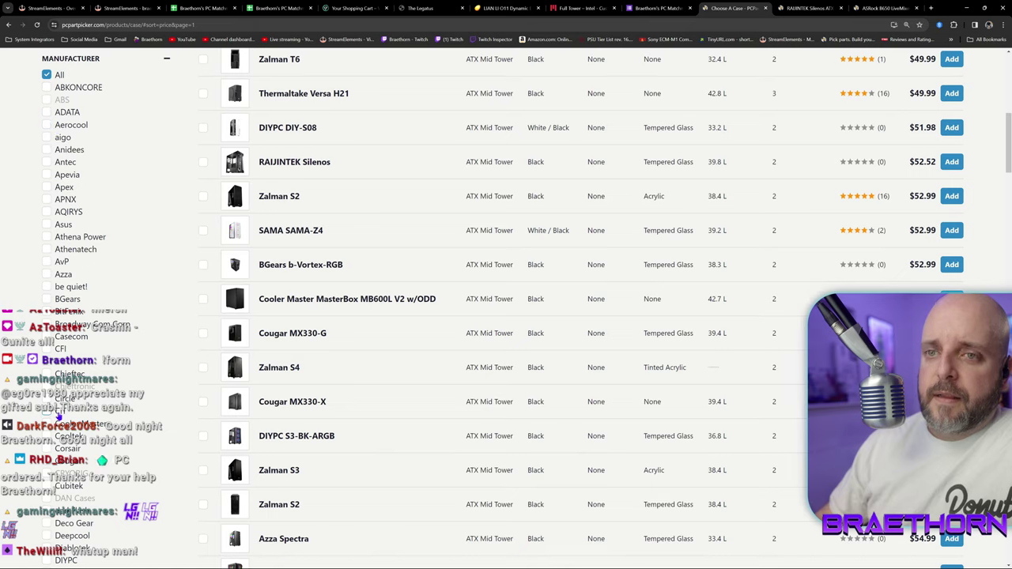
scroll(58, 417, down, 2)
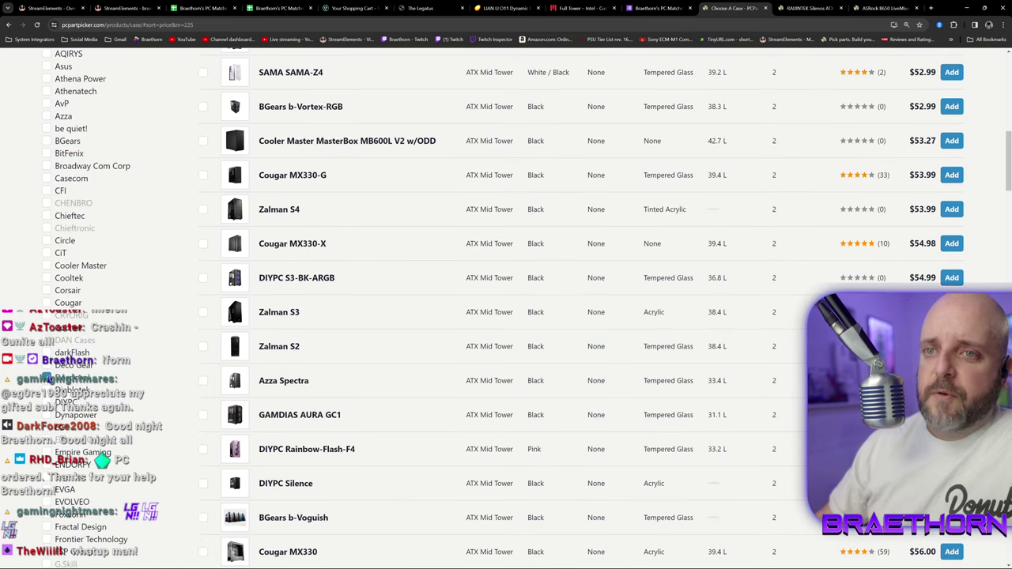
click(46, 390)
scroll(46, 137, down, 5)
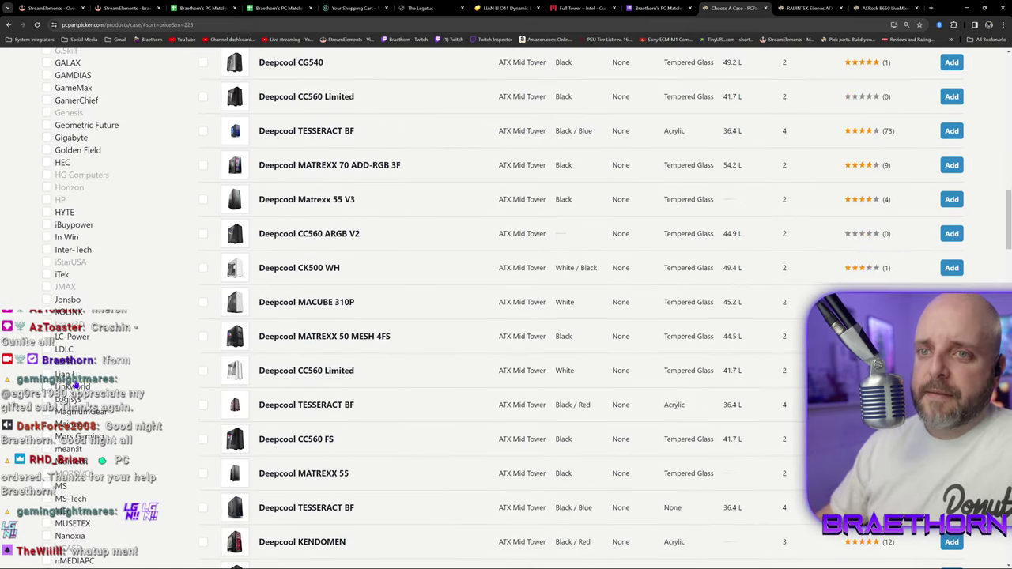
scroll(76, 385, down, 2)
click(46, 303)
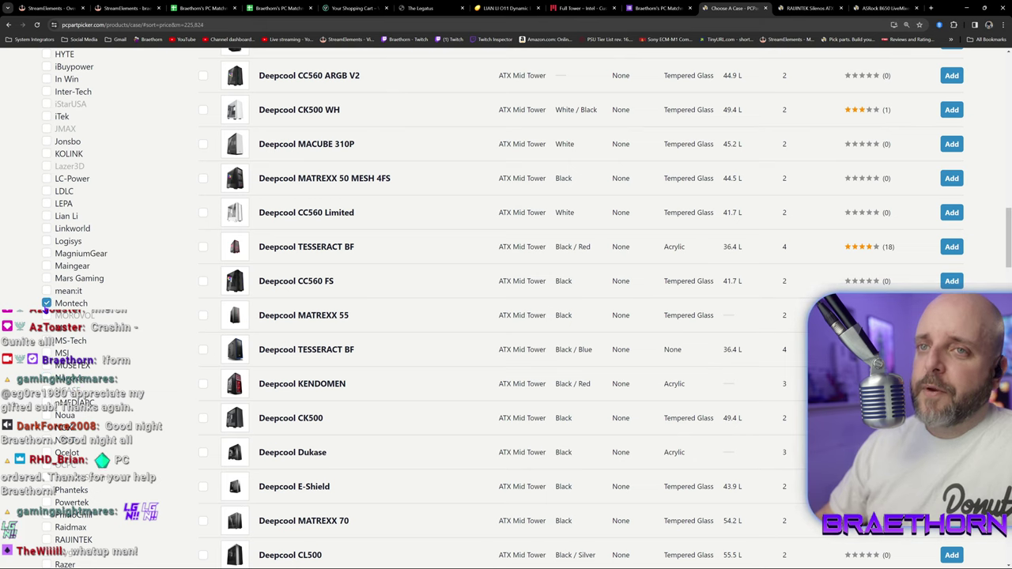
scroll(352, 419, up, 15)
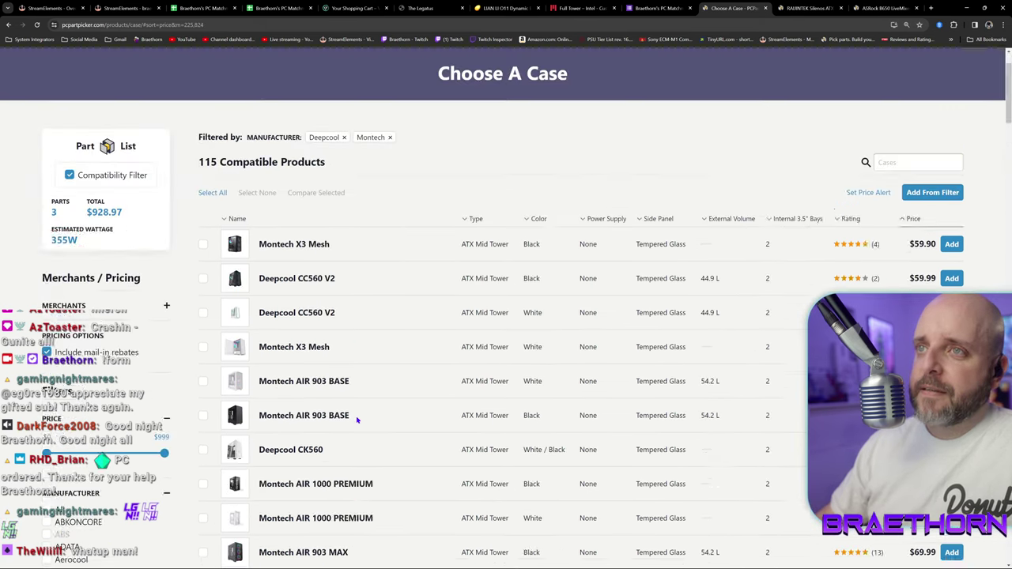
Compare the preview images, colors and prices of the Deepcool and Montech cases, including the CC560 V2, CK560, KING 95 and white CH560.
scroll(357, 420, down, 1)
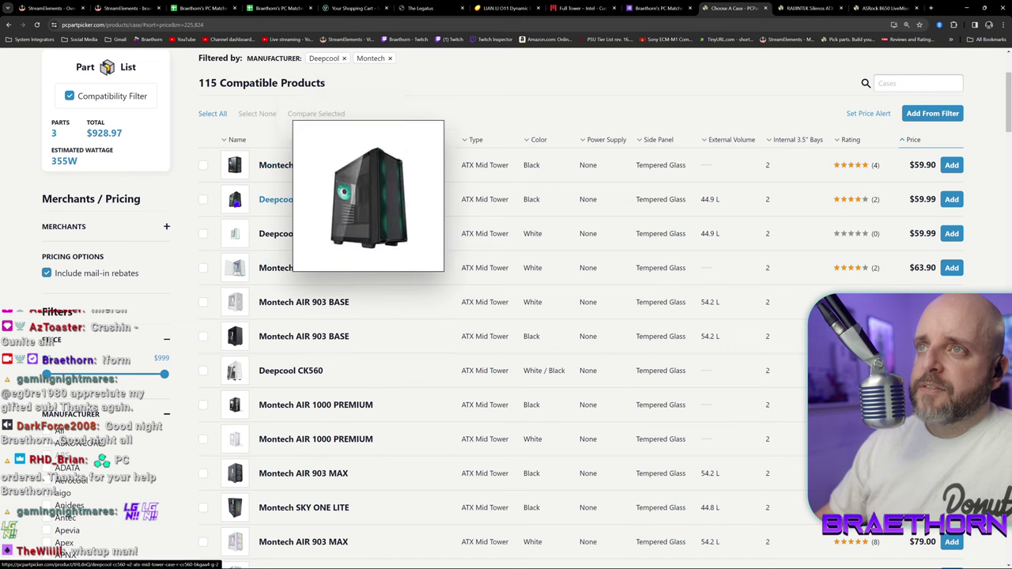
mouse_move(236, 269)
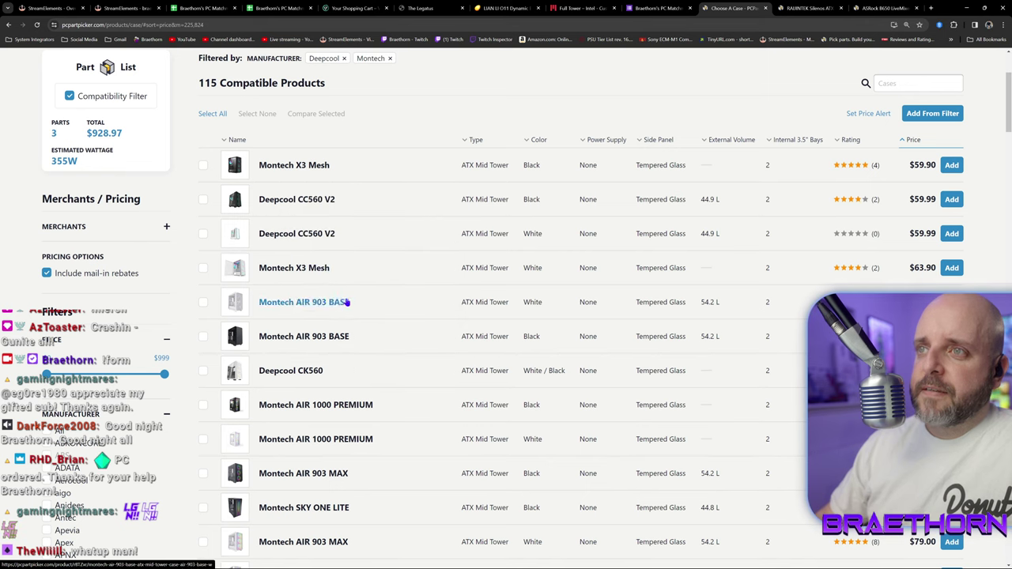
mouse_move(234, 380)
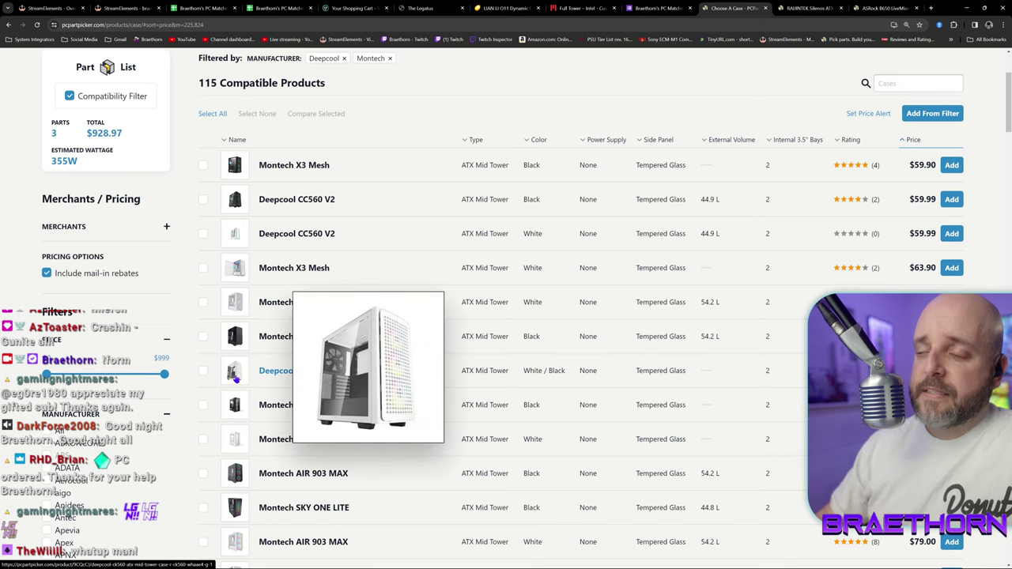
scroll(235, 380, down, 2)
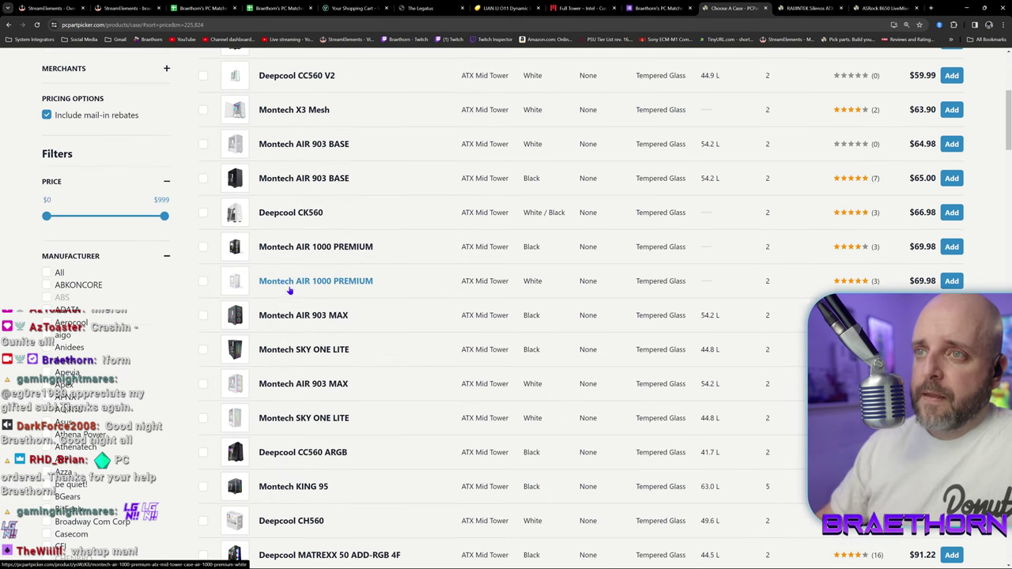
scroll(236, 320, down, 1)
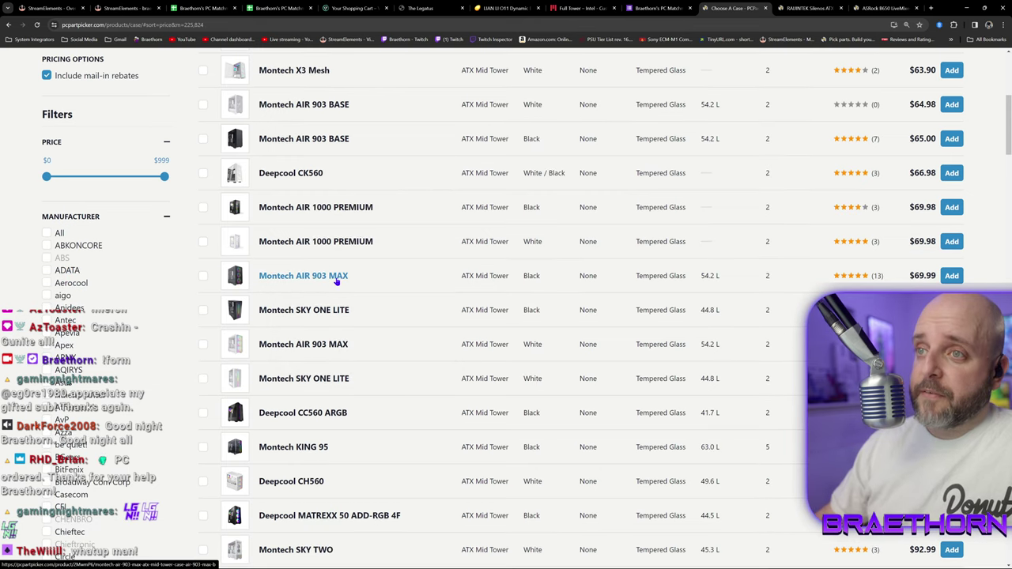
scroll(300, 314, down, 2)
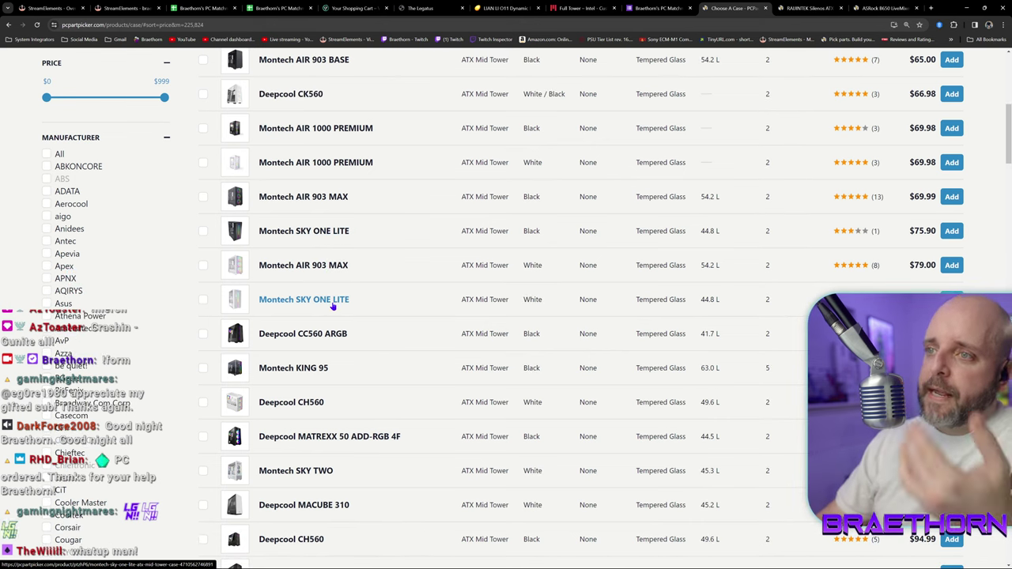
mouse_move(265, 335)
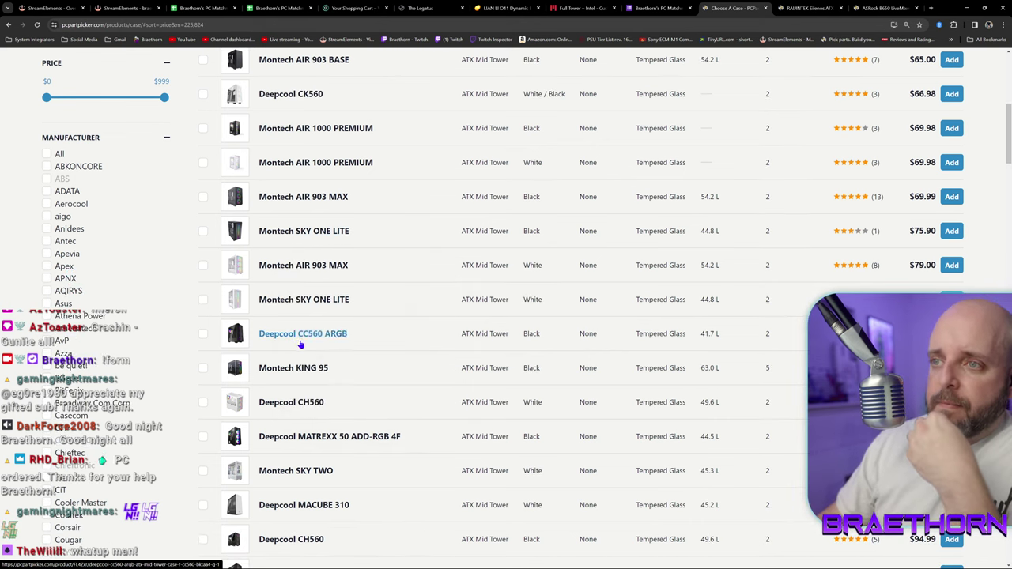
mouse_move(279, 368)
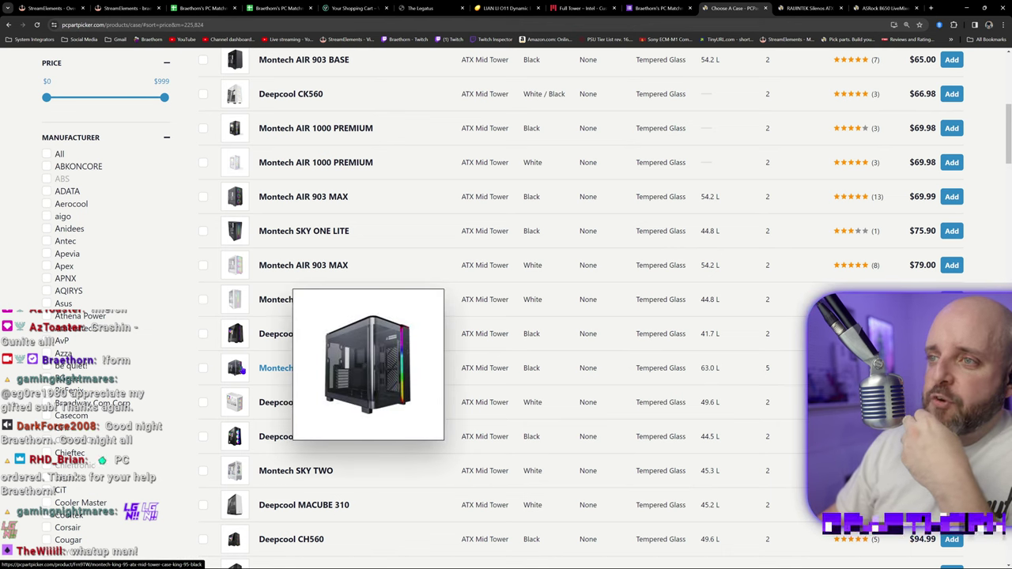
mouse_move(237, 408)
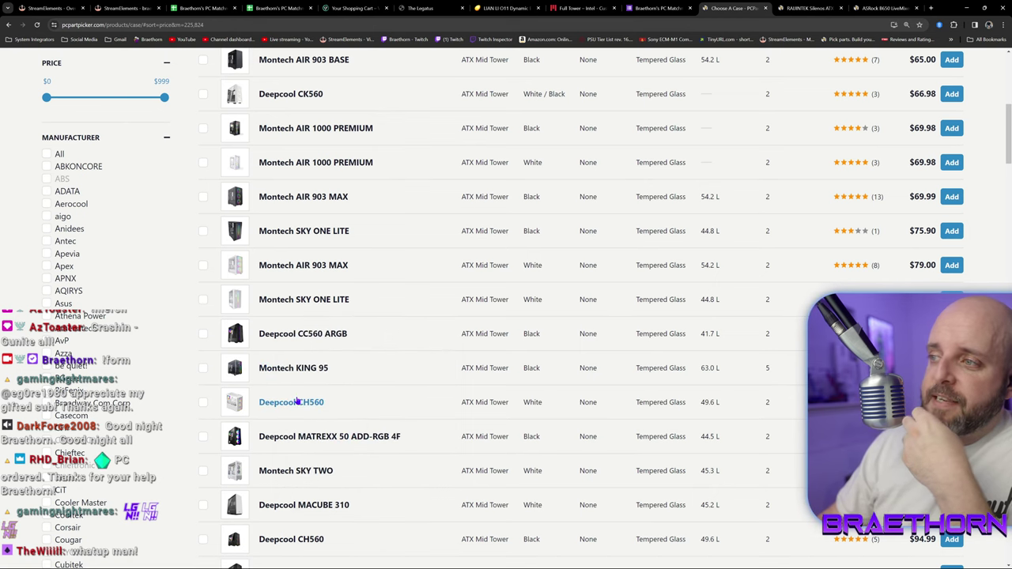
scroll(292, 383, down, 1)
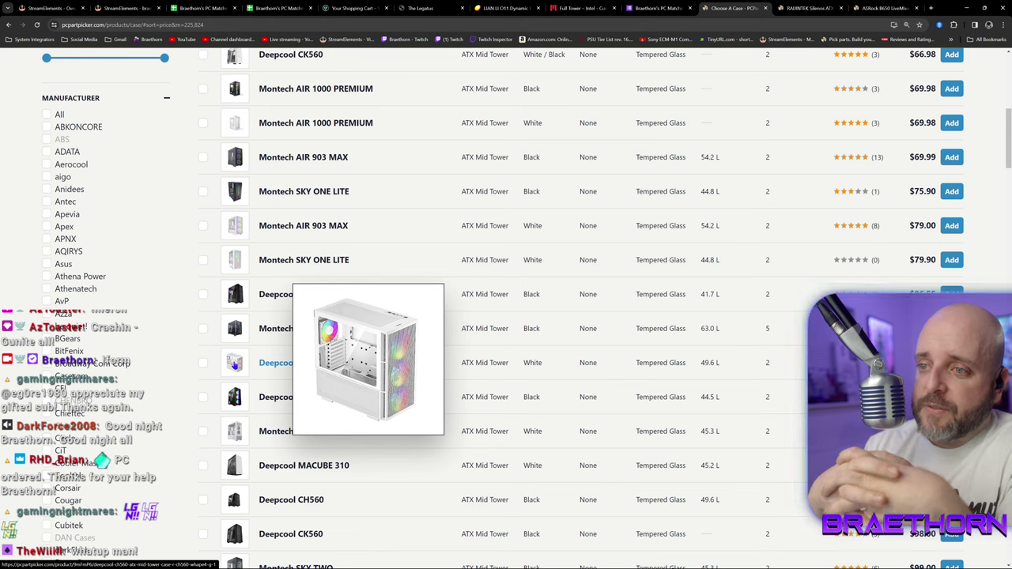
scroll(234, 363, down, 1)
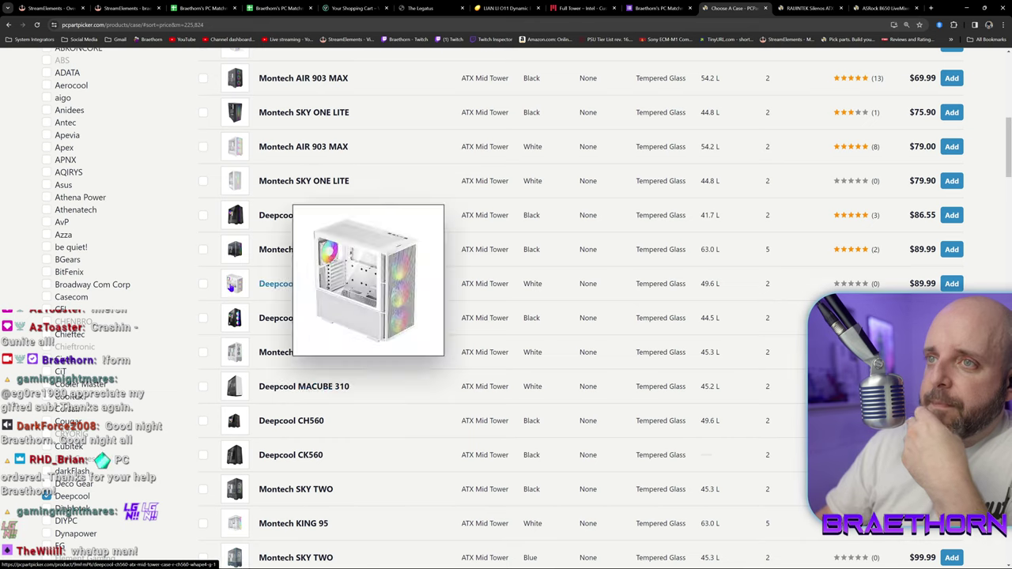
scroll(309, 401, up, 5)
scroll(305, 401, down, 2)
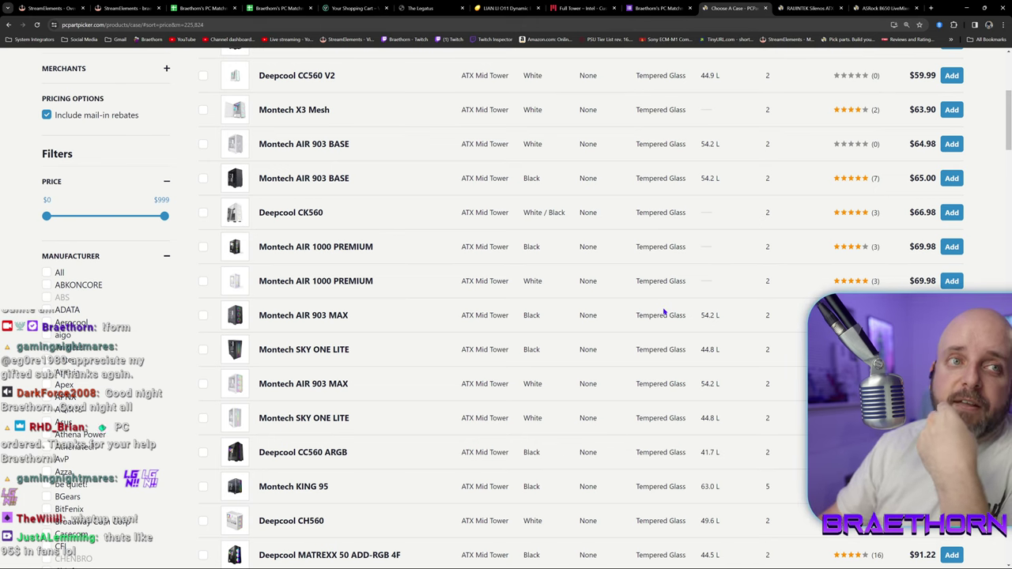
scroll(665, 312, down, 3)
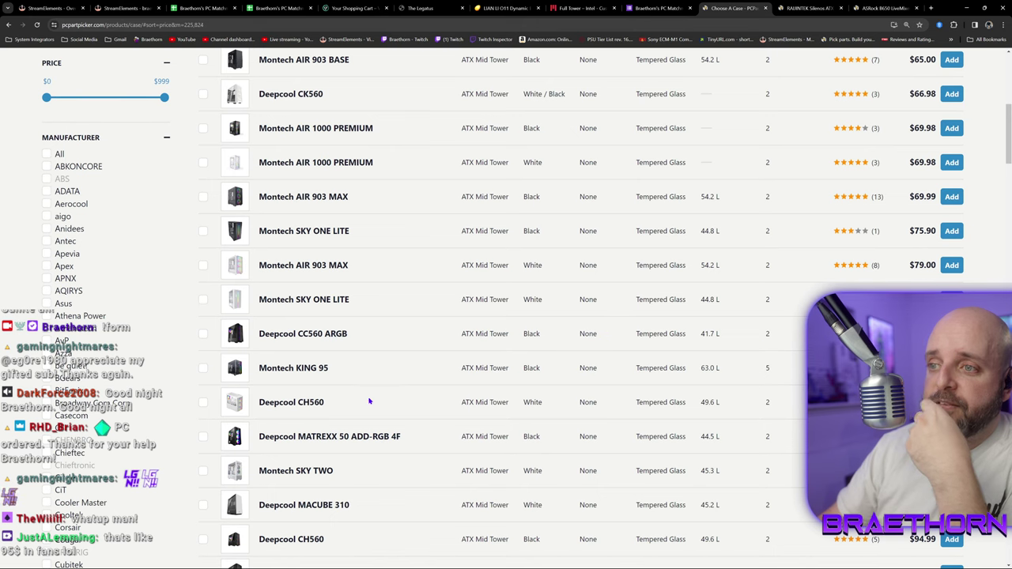
Check the preview image of the black Montech AIR 903 MAX case and add it to the part list.
scroll(420, 394, up, 1)
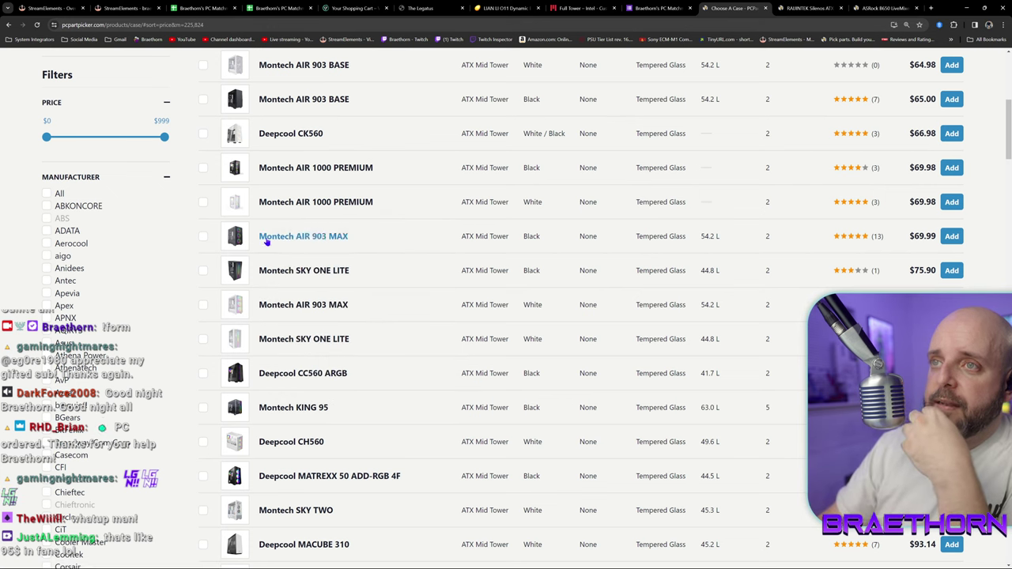
mouse_move(234, 237)
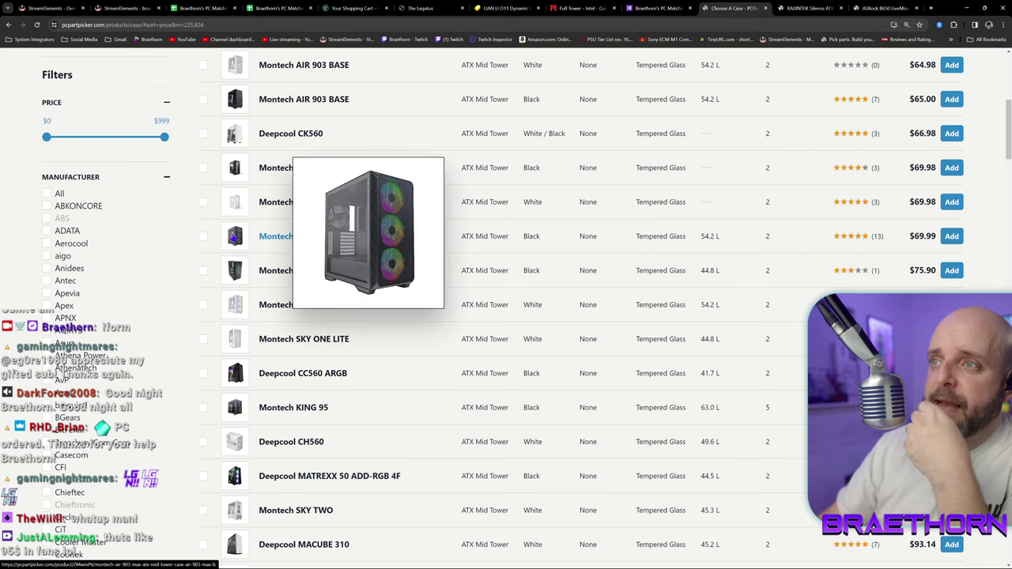
click(951, 236)
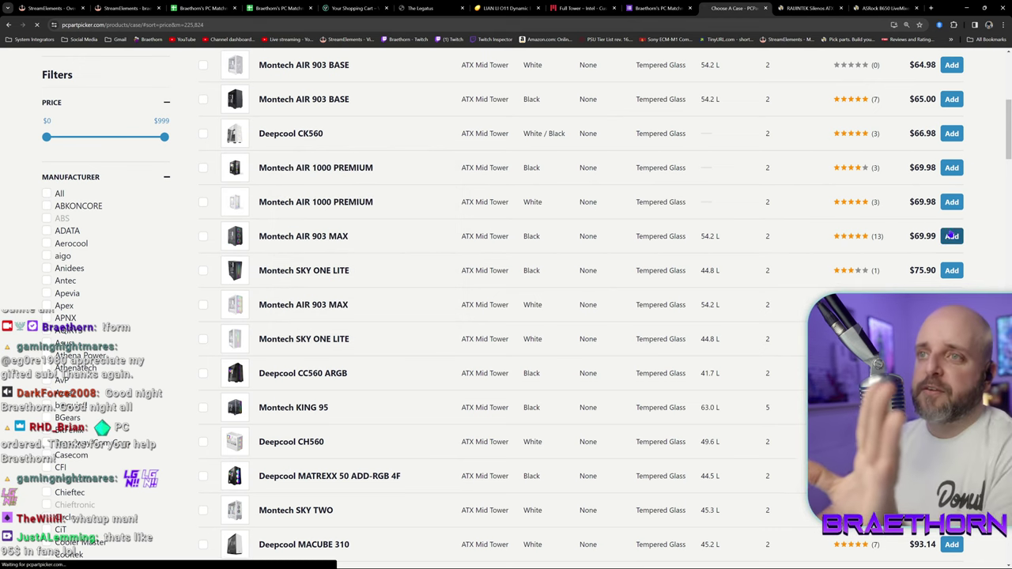
Add the Kingston NV2 1 TB M.2 SSD to the part list as storage.
scroll(533, 419, down, 5)
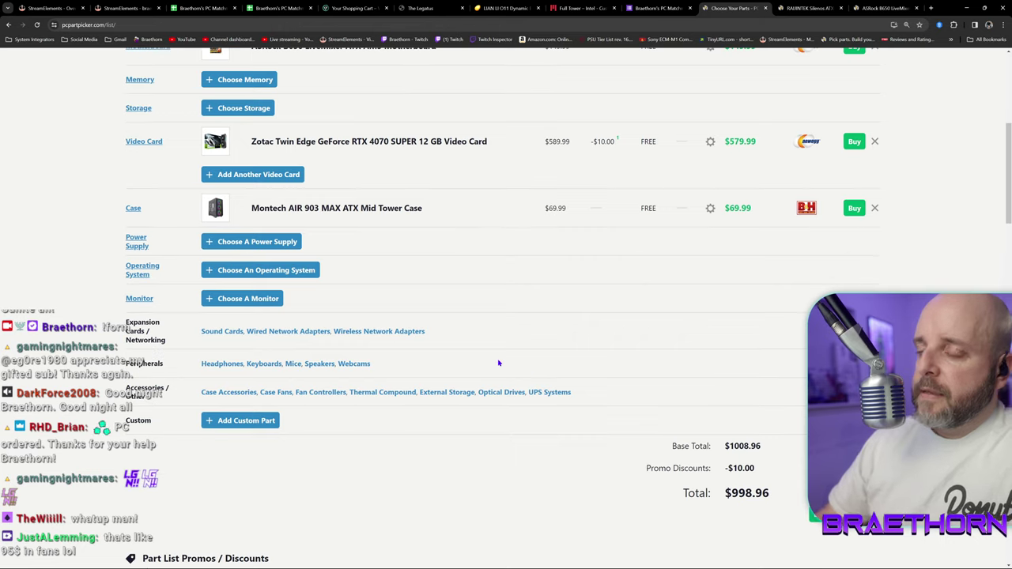
scroll(467, 340, up, 1)
scroll(456, 337, down, 2)
scroll(455, 337, up, 2)
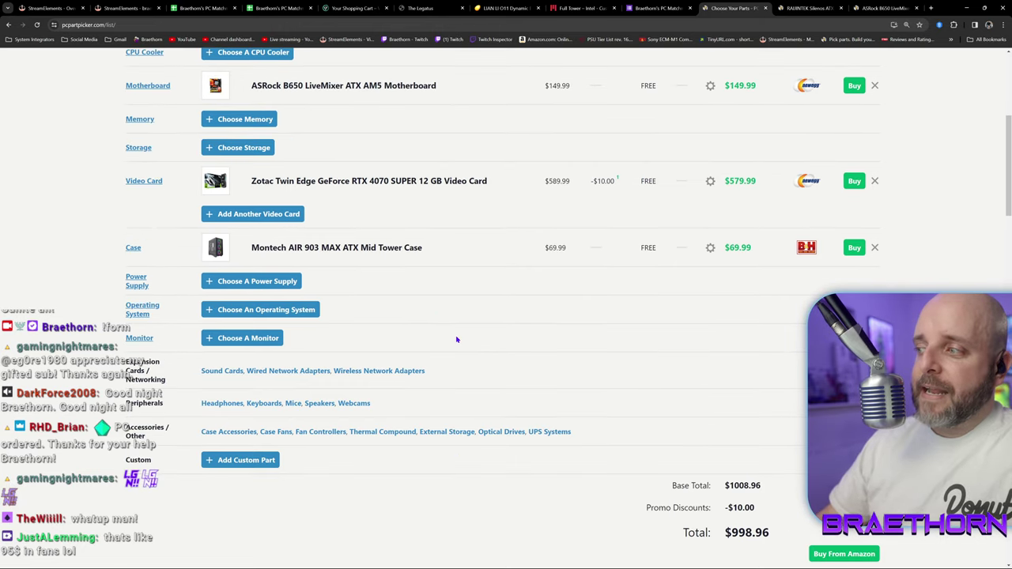
scroll(457, 340, up, 1)
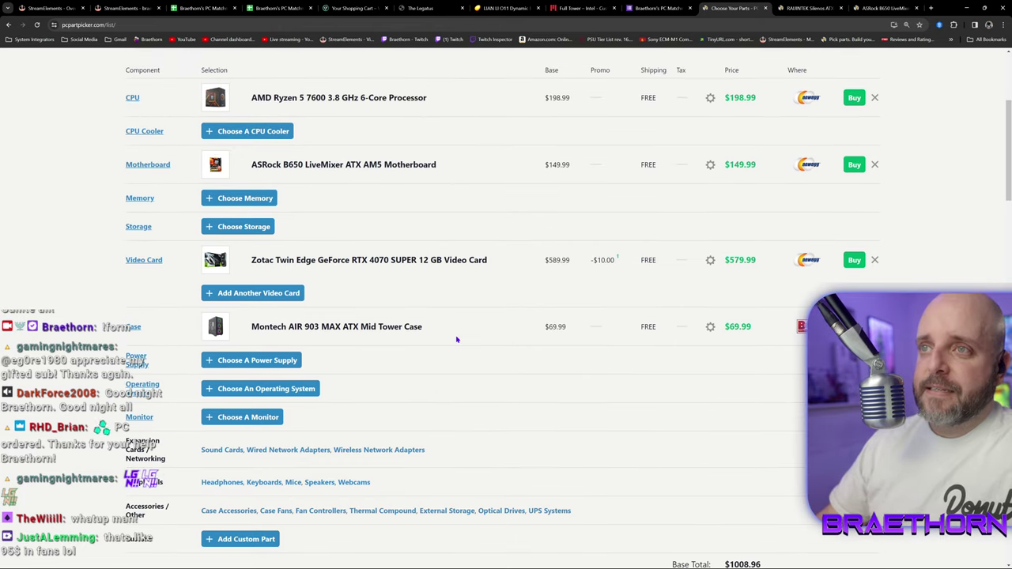
click(243, 228)
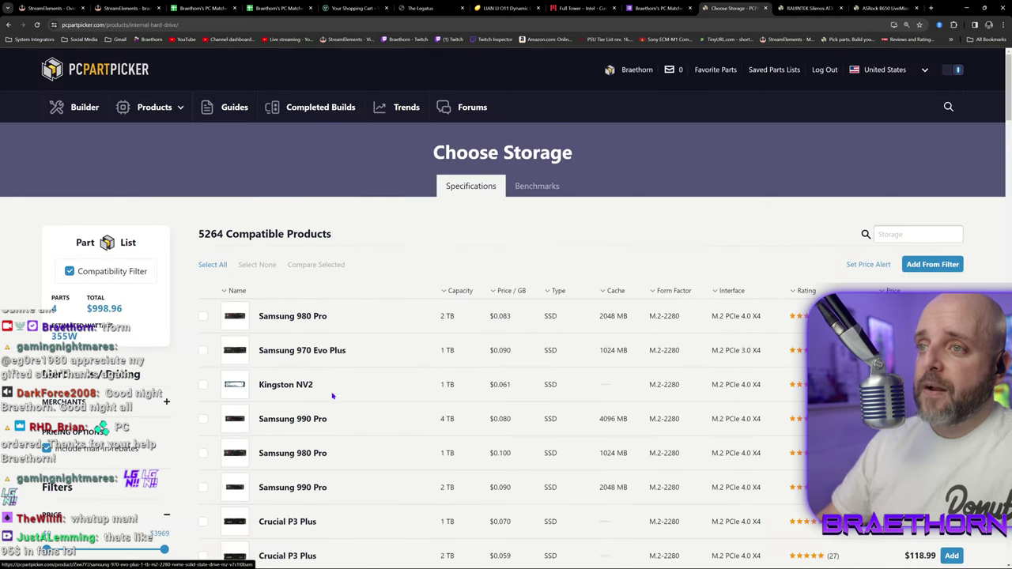
scroll(372, 402, down, 2)
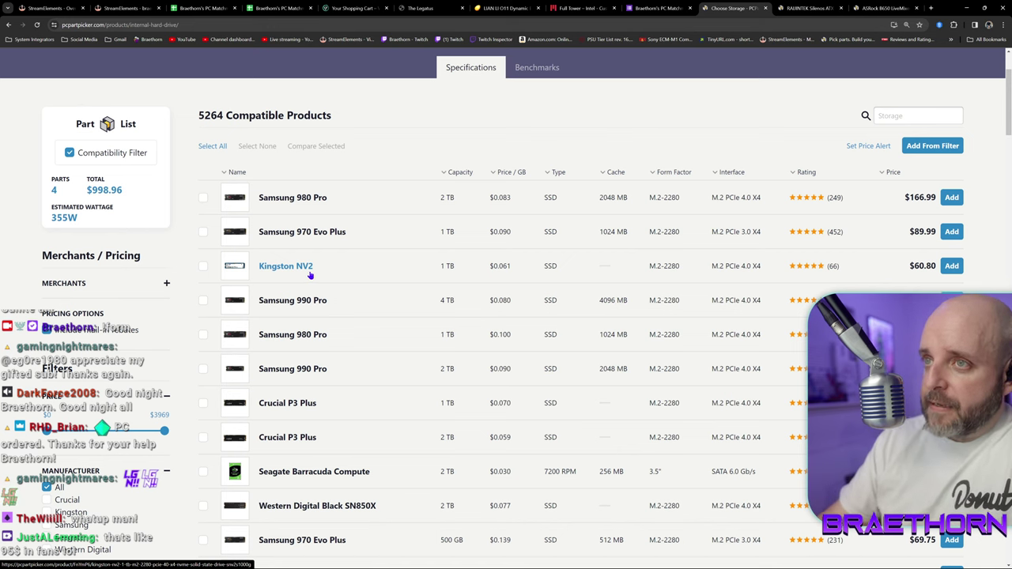
click(955, 269)
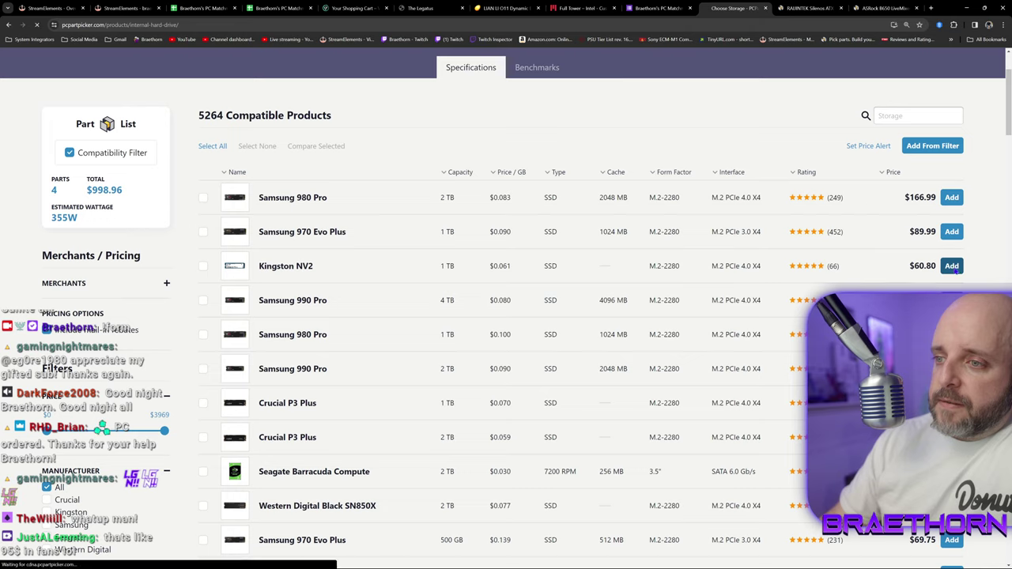
Add the Corsair RM750e (2023) 750 W power supply to the part list.
scroll(435, 424, down, 2)
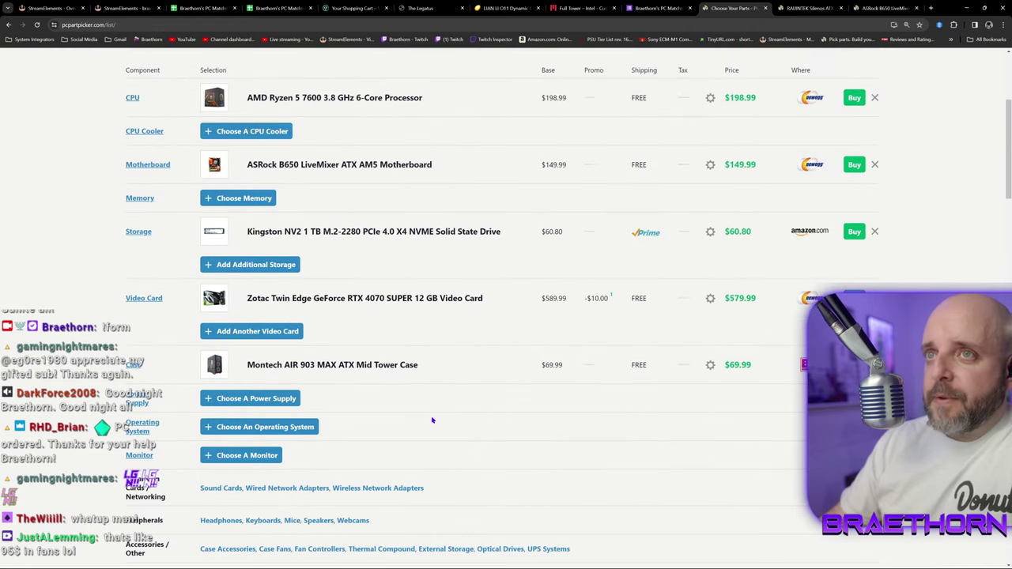
scroll(432, 420, down, 2)
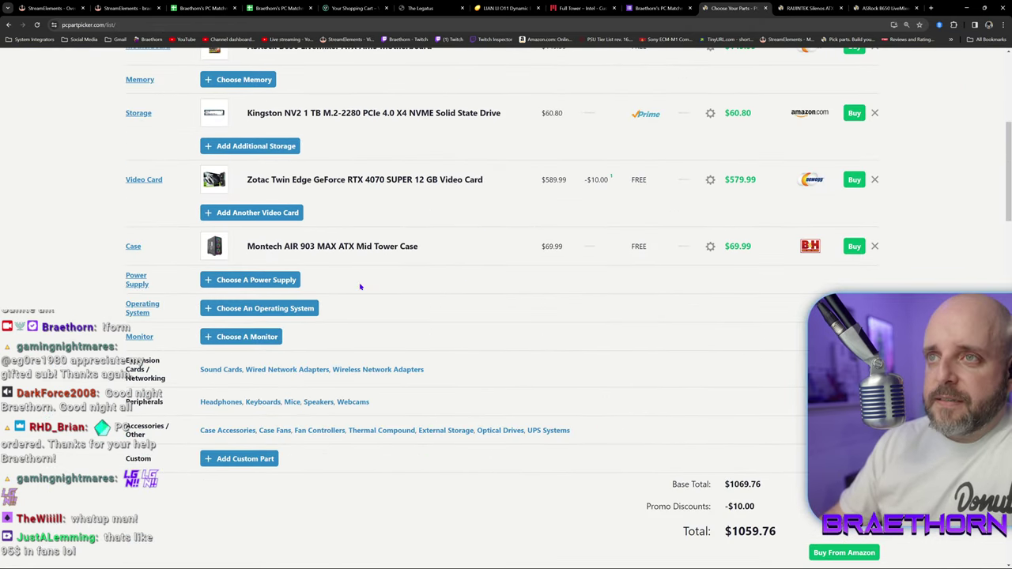
click(255, 286)
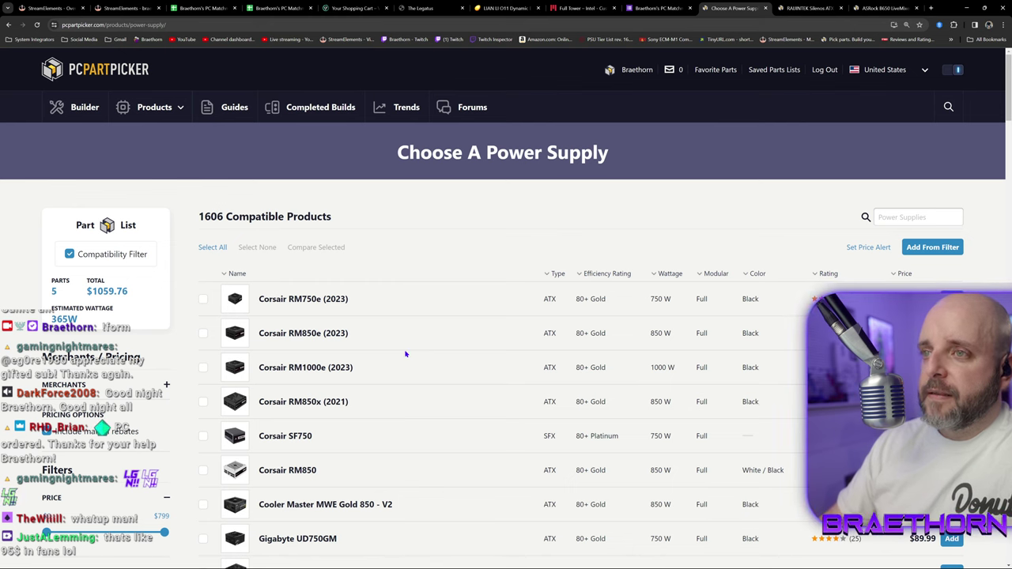
scroll(409, 350, down, 1)
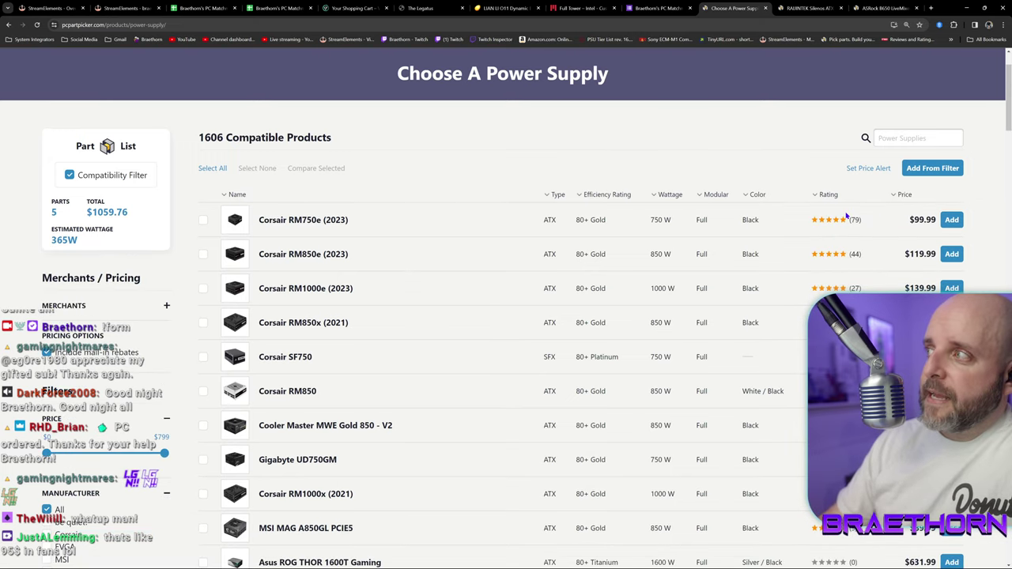
click(952, 220)
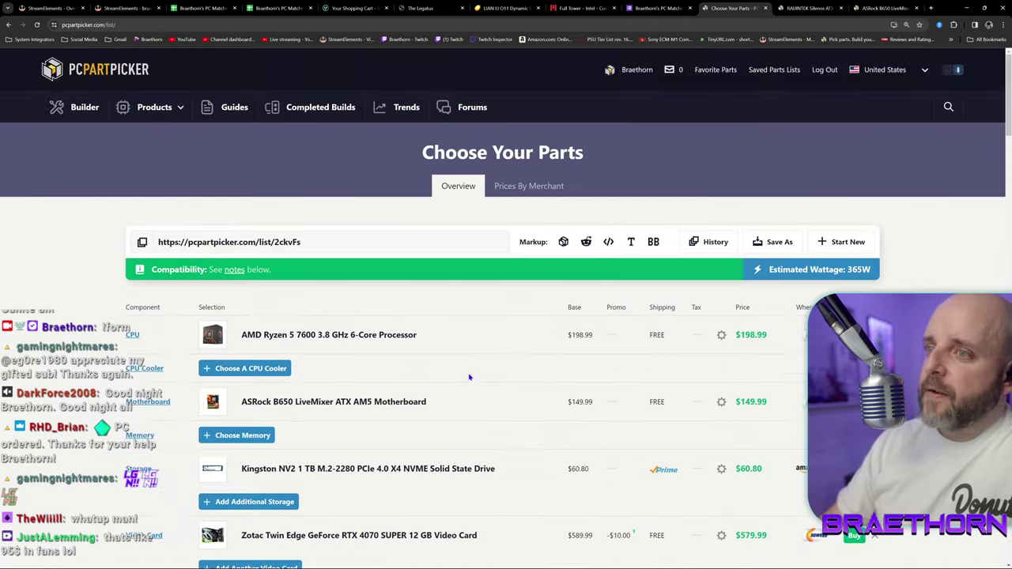
Open the memory selection for the build and limit the kits to 2 x 16GB modules.
scroll(447, 403, down, 2)
scroll(445, 402, up, 1)
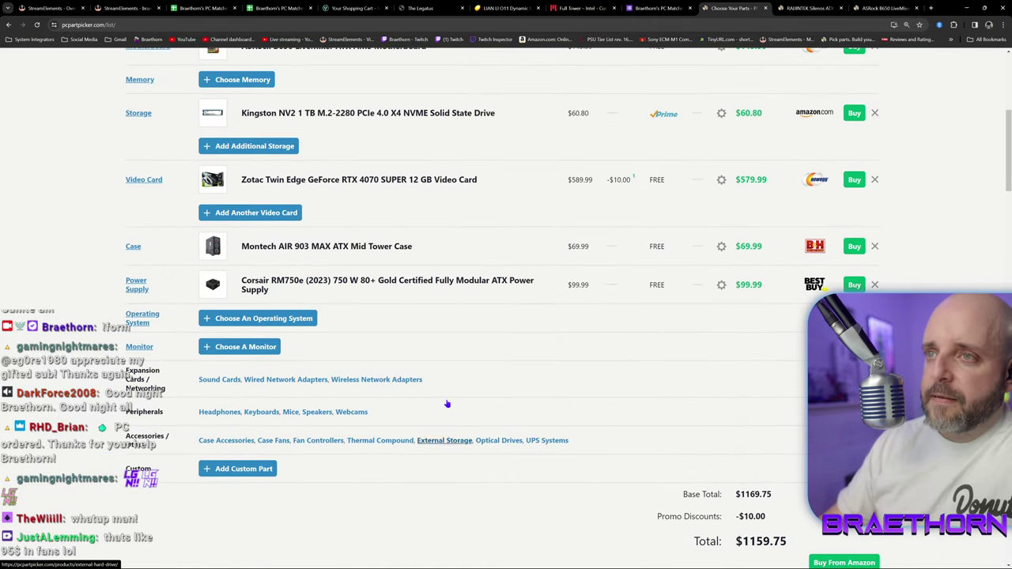
scroll(339, 357, up, 2)
scroll(336, 356, up, 1)
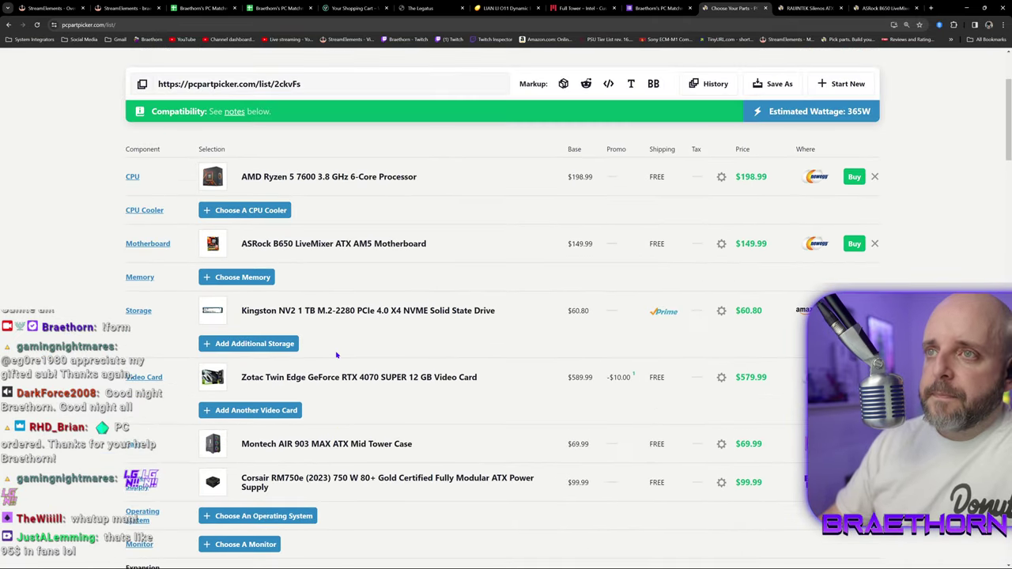
click(231, 278)
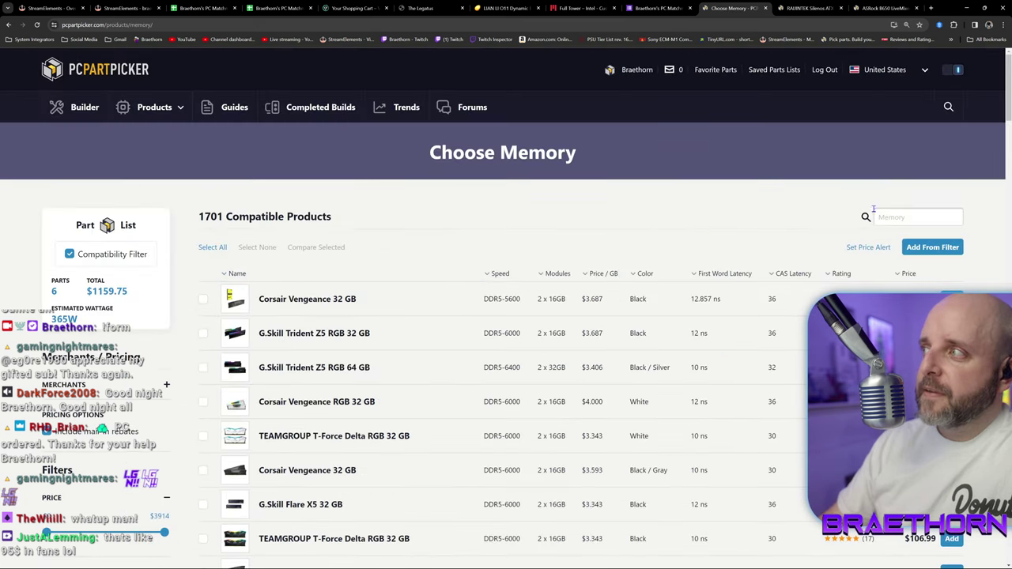
scroll(205, 362, down, 1)
scroll(206, 362, down, 10)
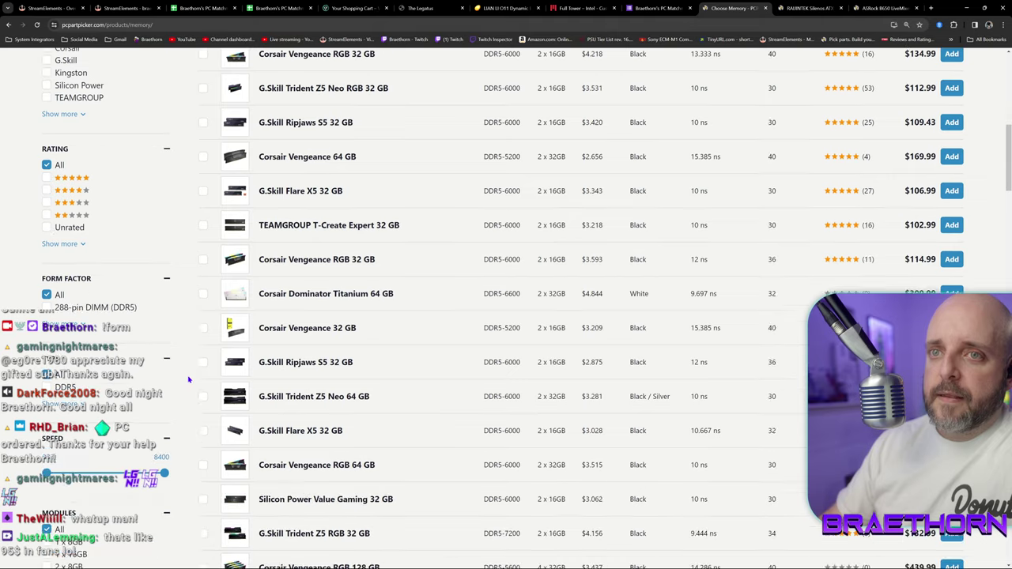
scroll(116, 370, down, 3)
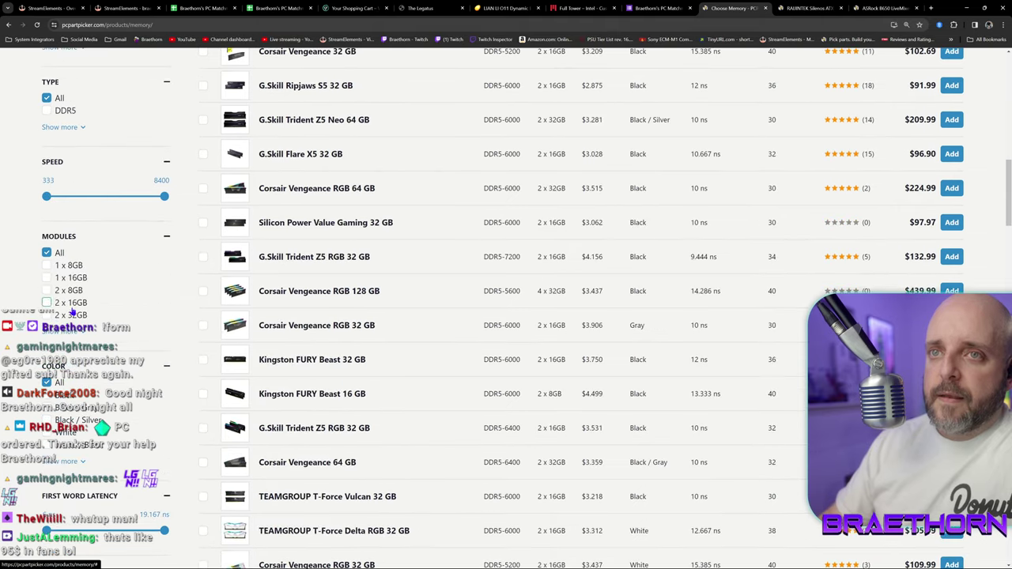
click(47, 304)
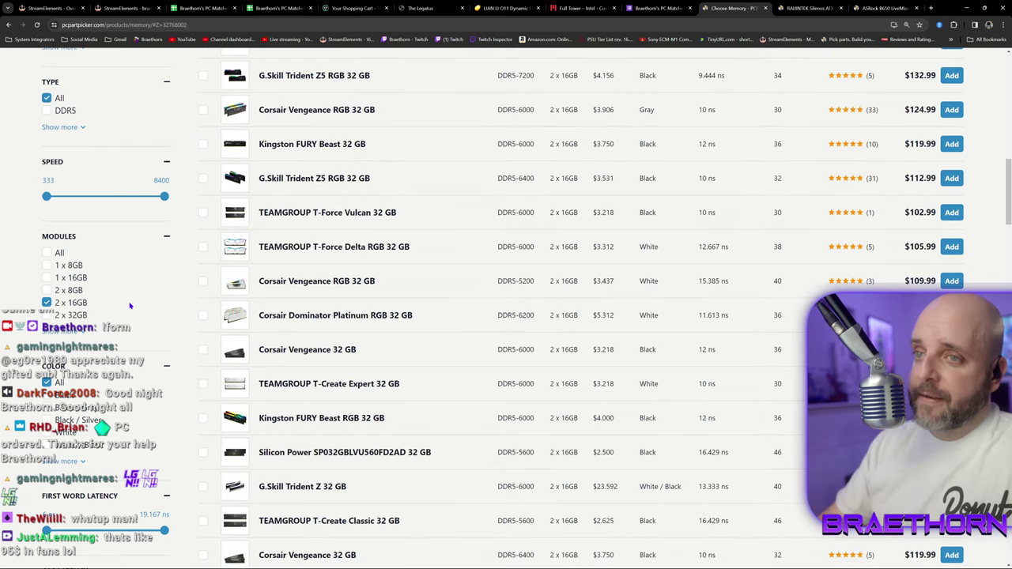
Filter the memory kits to CAS latency 30 and speed 6000, and sort them by lowest price.
scroll(131, 306, down, 3)
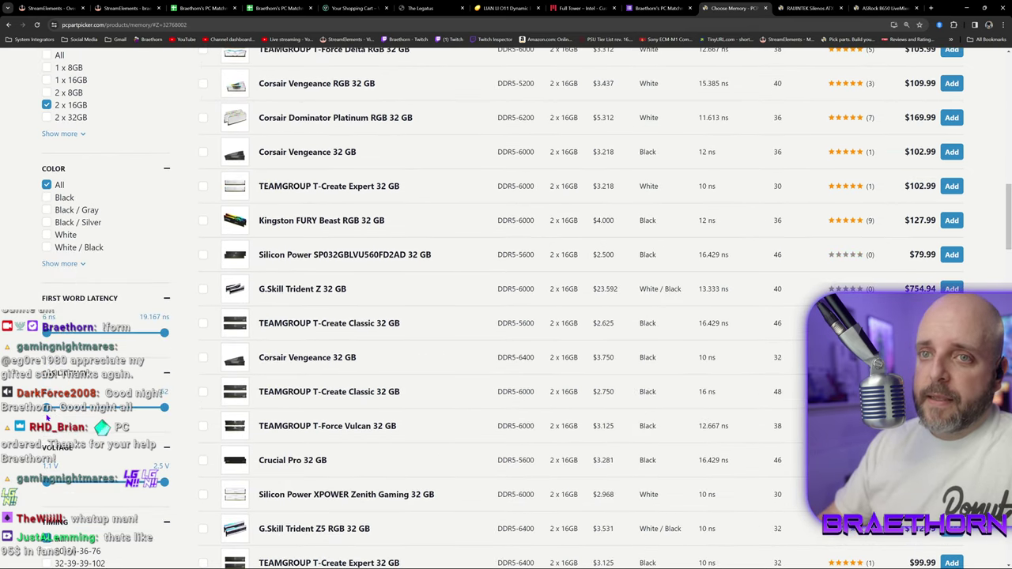
drag(48, 417, 181, 411)
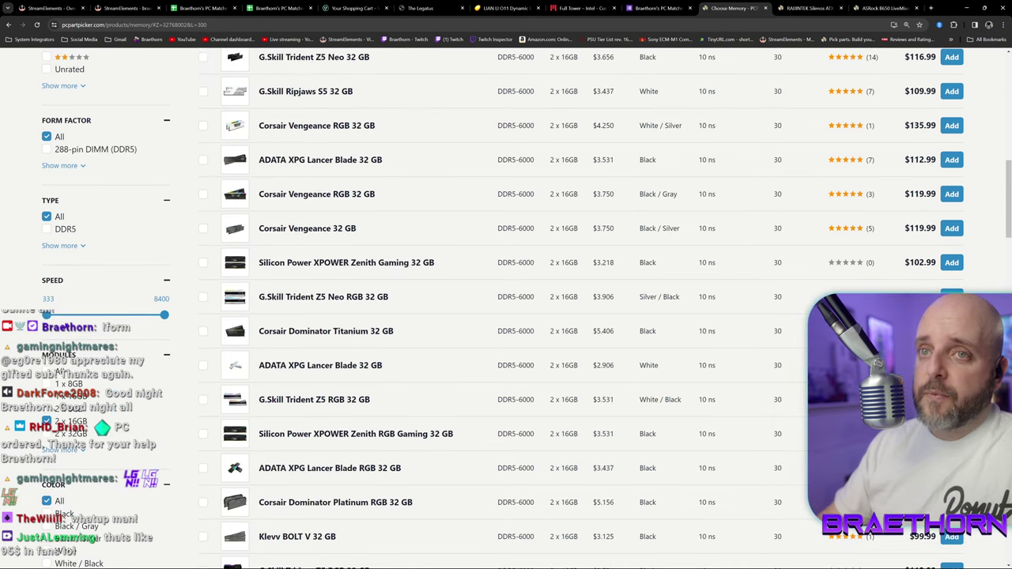
drag(48, 315, 123, 315)
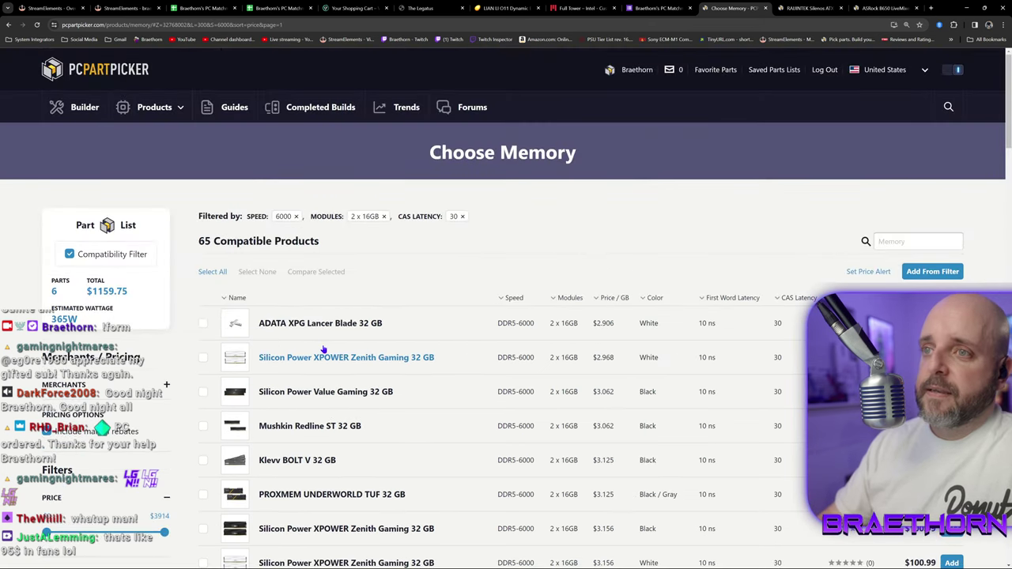
Compare the cheapest filtered memory kits and add the black G.Skill Flare X5 32 GB DDR5-6000 CL30 kit to the part list.
scroll(237, 274, down, 1)
mouse_move(238, 274)
mouse_move(237, 309)
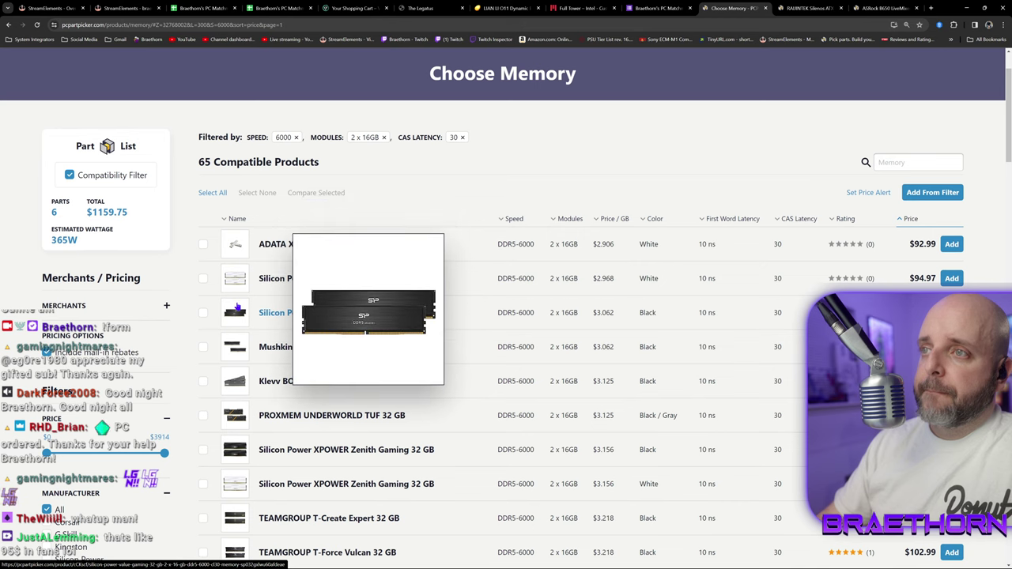
scroll(261, 338, down, 2)
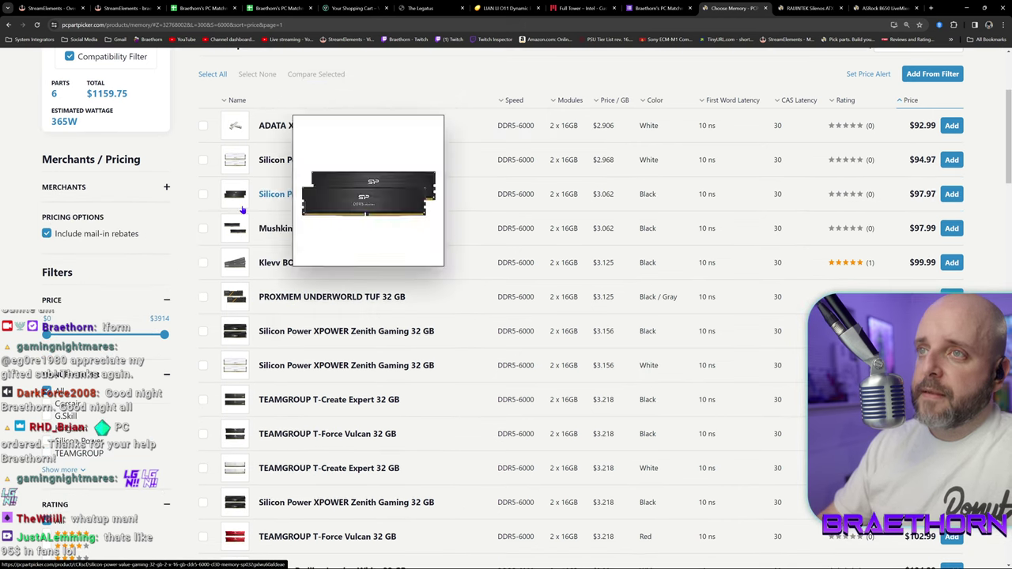
scroll(316, 333, down, 2)
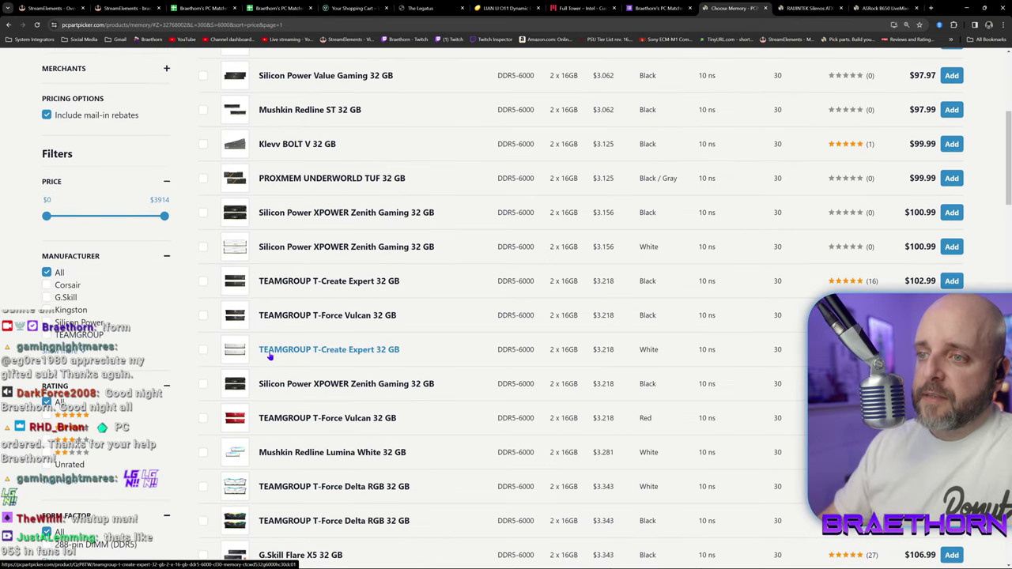
scroll(269, 353, down, 1)
scroll(271, 355, down, 2)
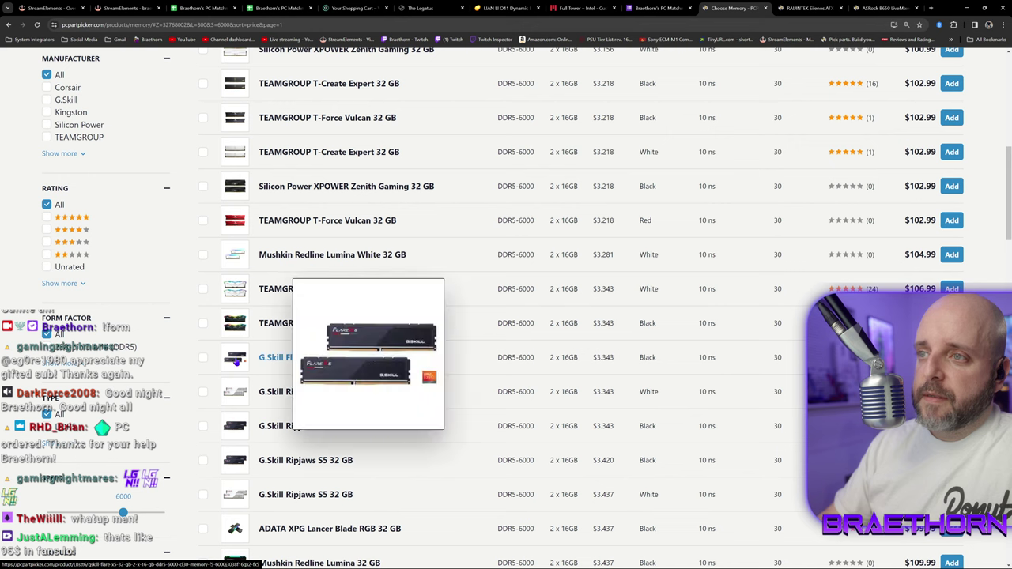
mouse_move(233, 363)
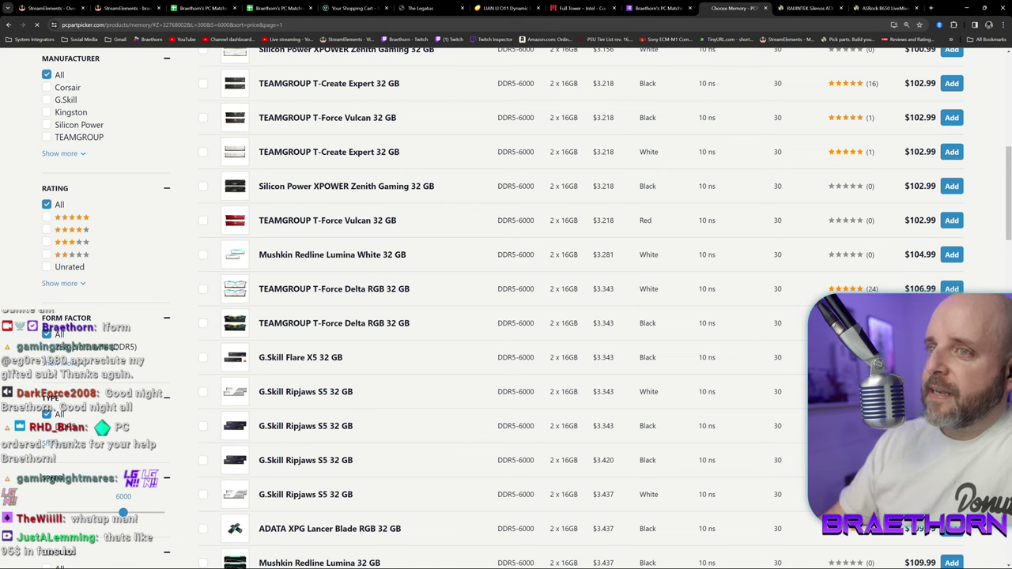
Review the part list with its prices, total and compatibility notes, and open the CPU cooler selection.
scroll(365, 380, down, 3)
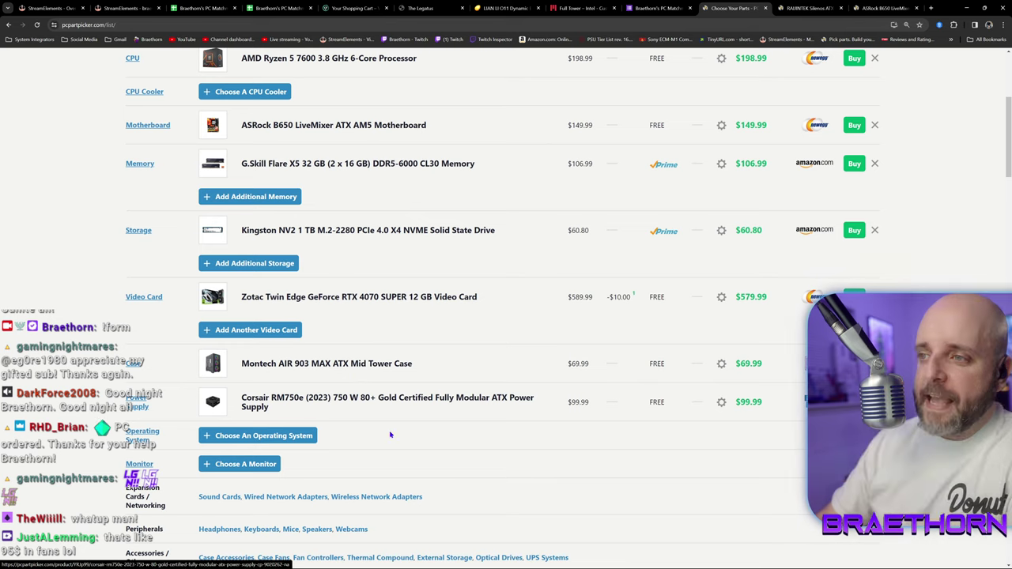
scroll(399, 439, down, 2)
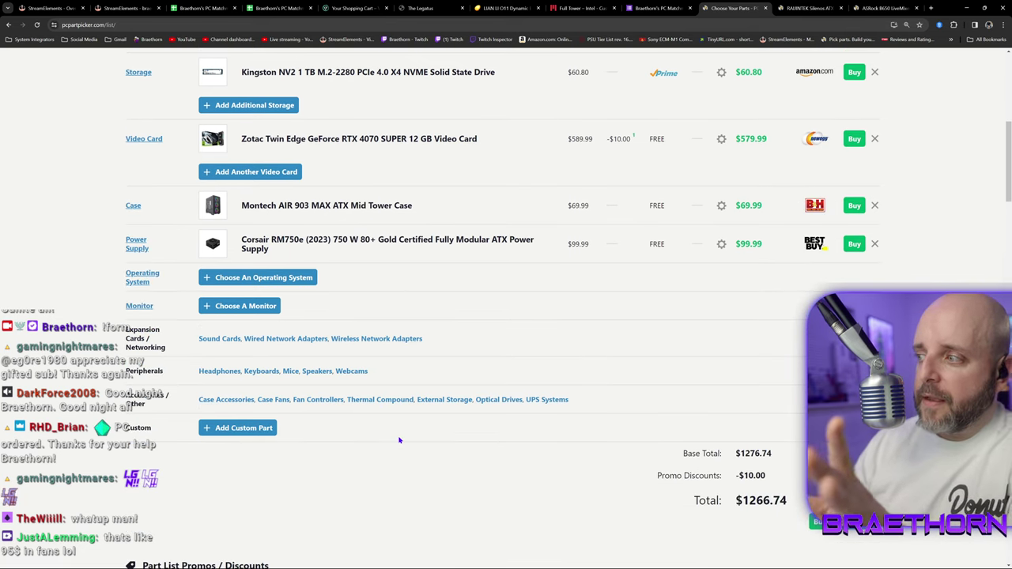
scroll(400, 440, down, 1)
scroll(770, 475, down, 4)
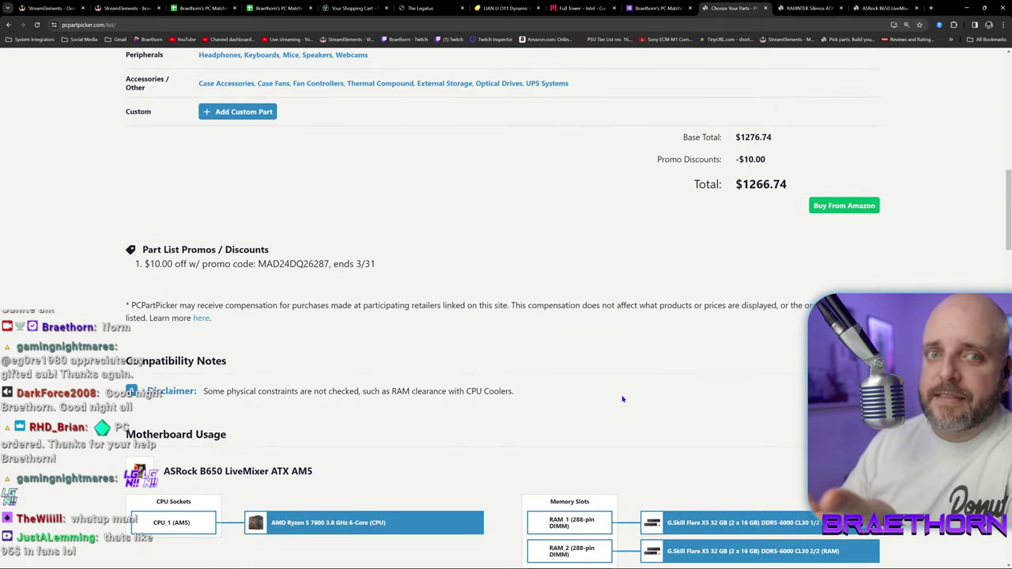
scroll(621, 399, up, 4)
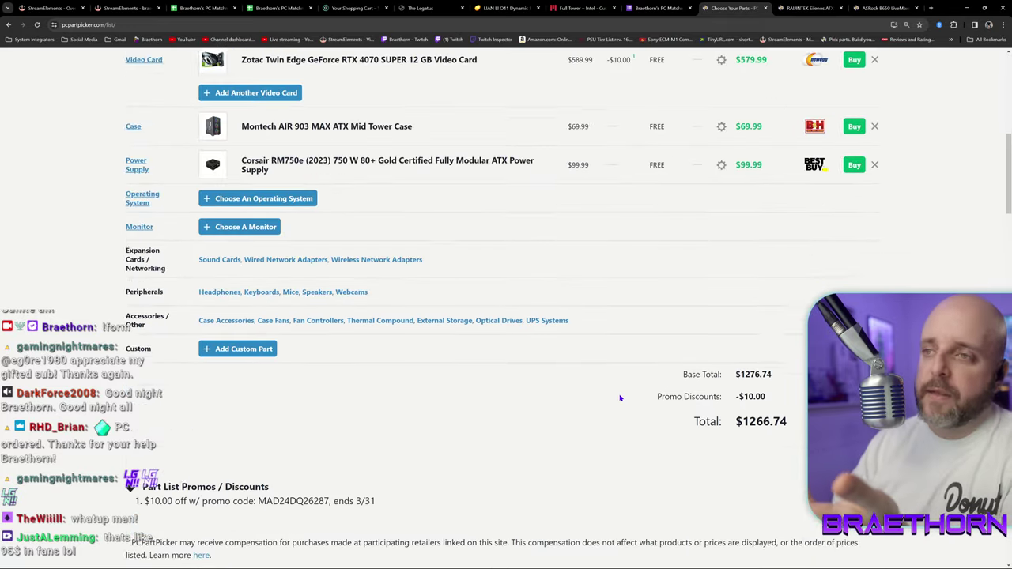
scroll(605, 400, up, 3)
scroll(529, 424, down, 2)
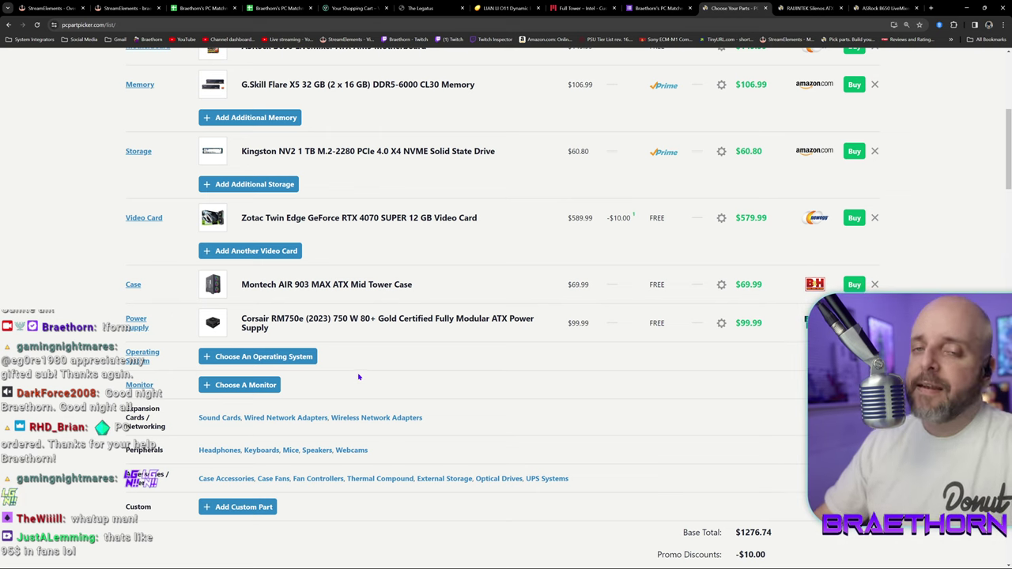
scroll(359, 377, up, 3)
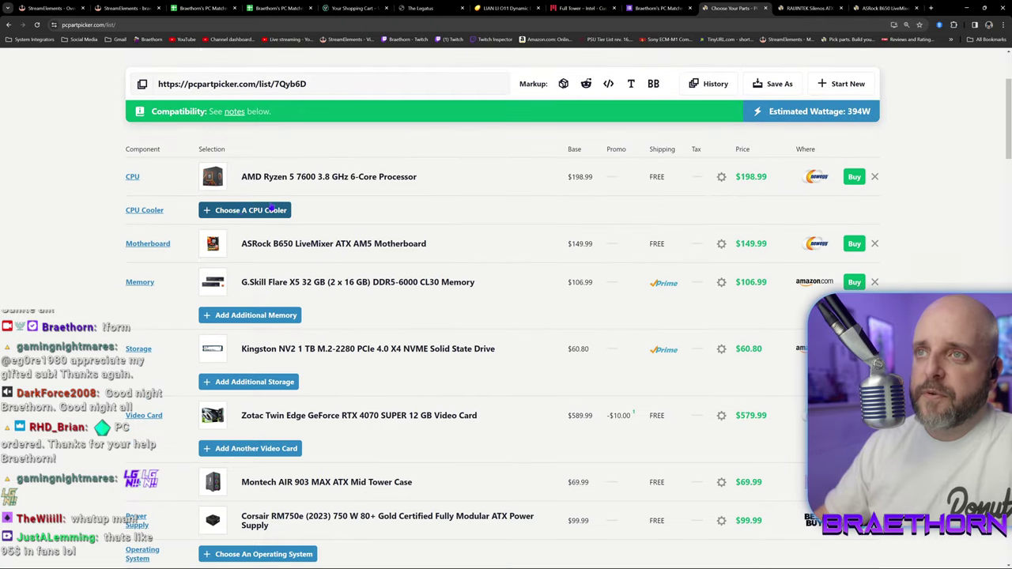
click(241, 212)
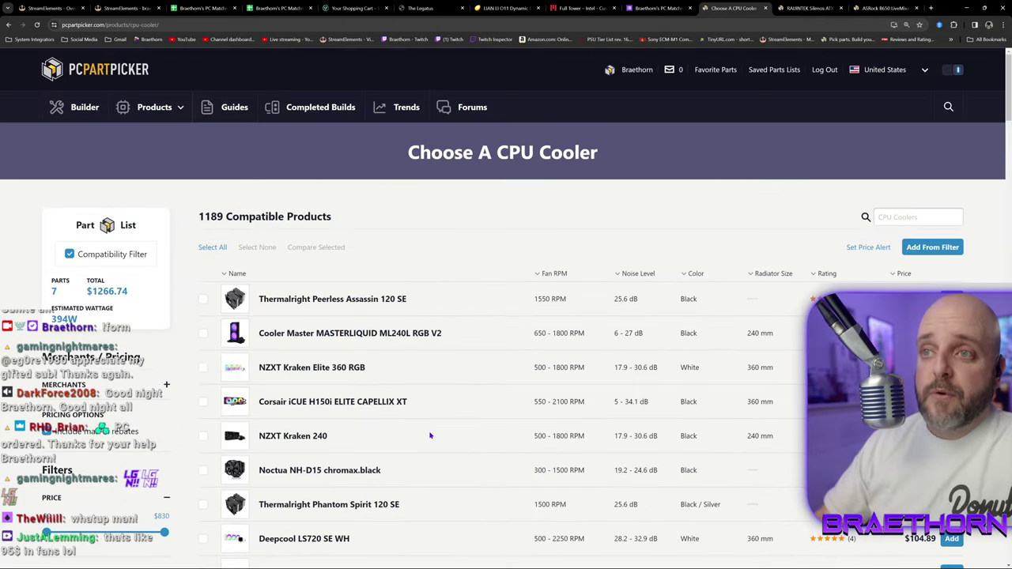
Compare the listed CPU coolers and add the black Thermalright Peerless Assassin 120 SE to the part list.
scroll(430, 436, down, 1)
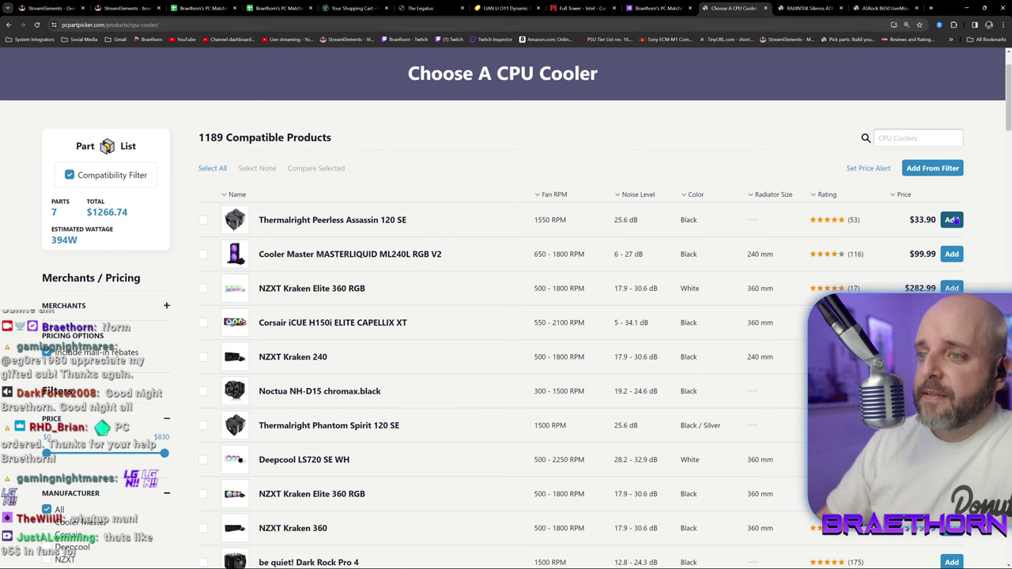
scroll(415, 413, down, 1)
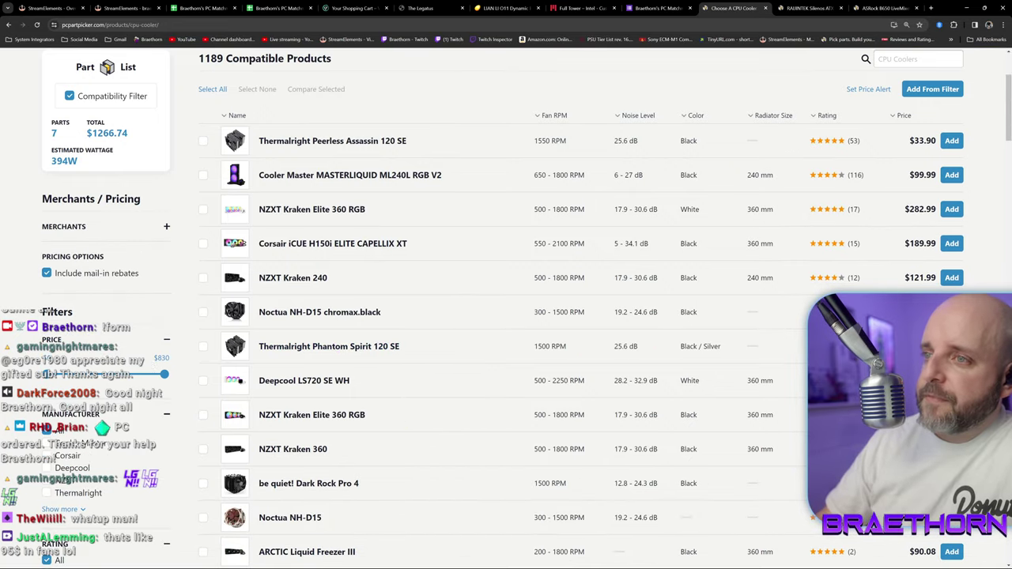
mouse_move(244, 354)
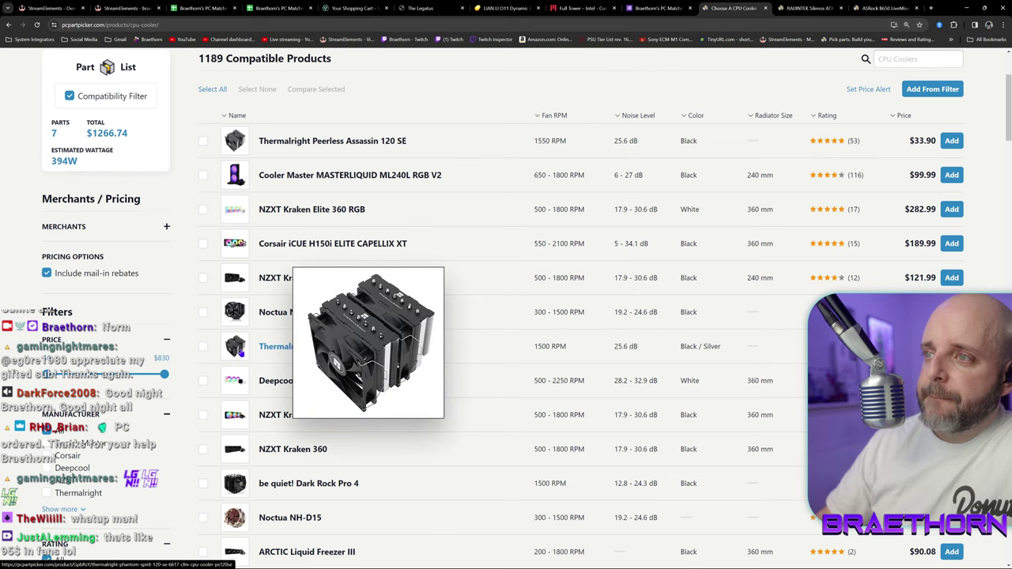
scroll(241, 348, up, 1)
mouse_move(242, 215)
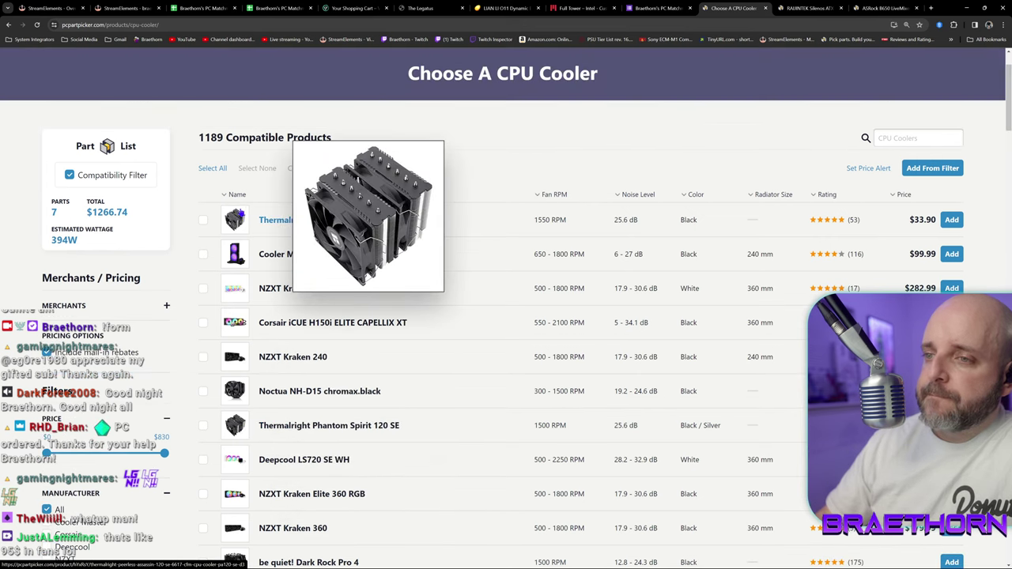
scroll(250, 349, down, 2)
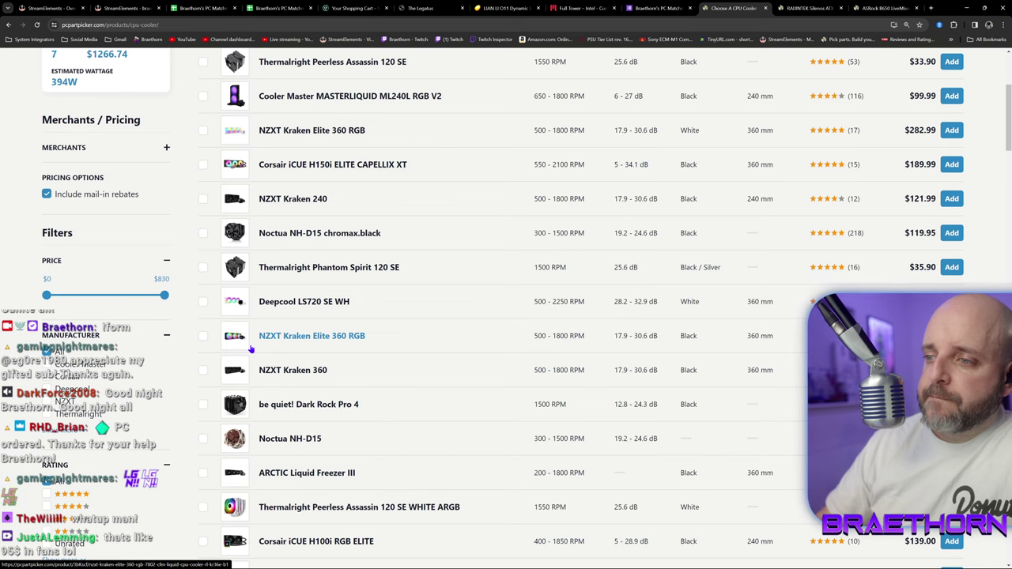
scroll(250, 348, down, 4)
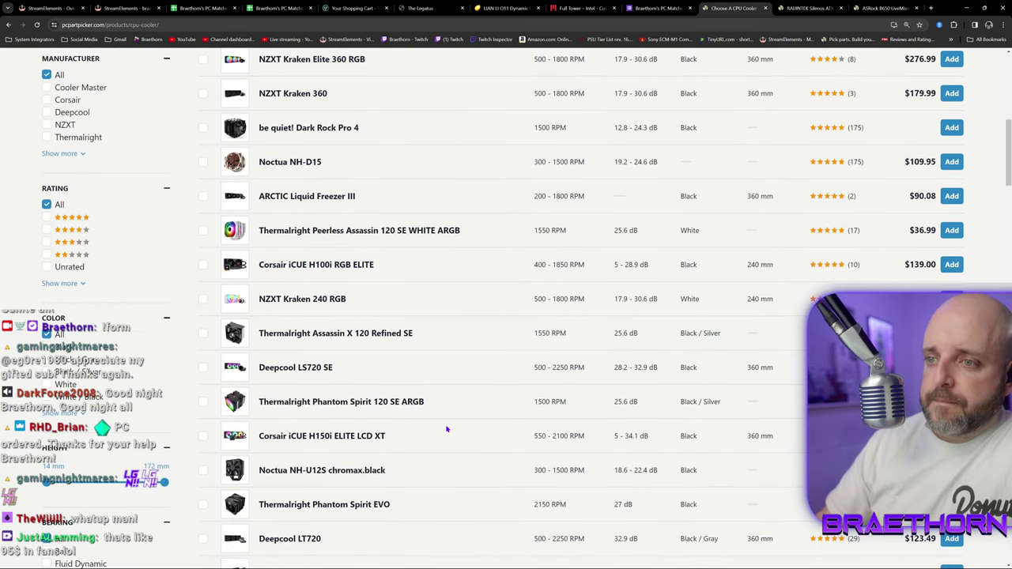
scroll(447, 430, down, 2)
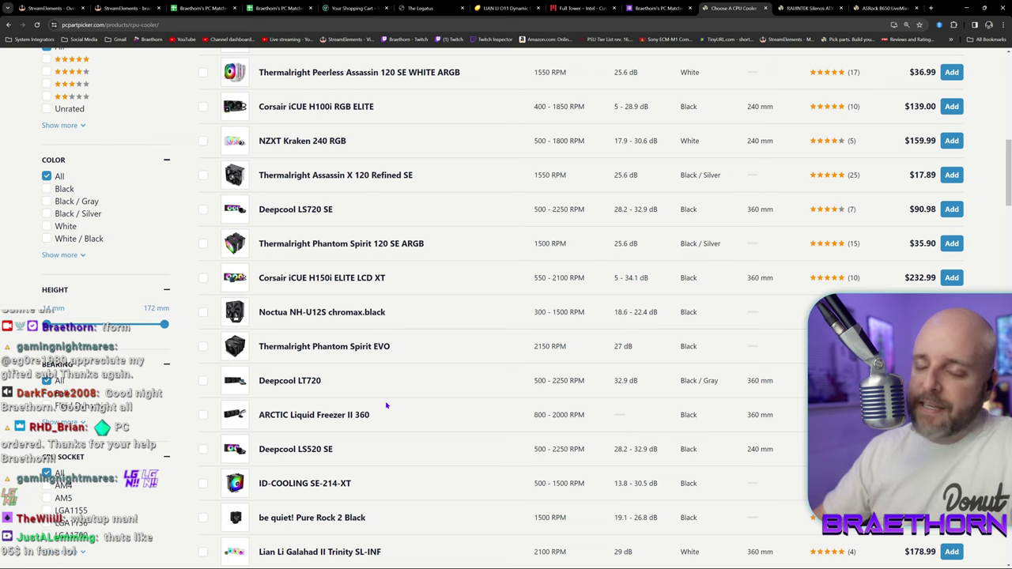
scroll(386, 406, up, 5)
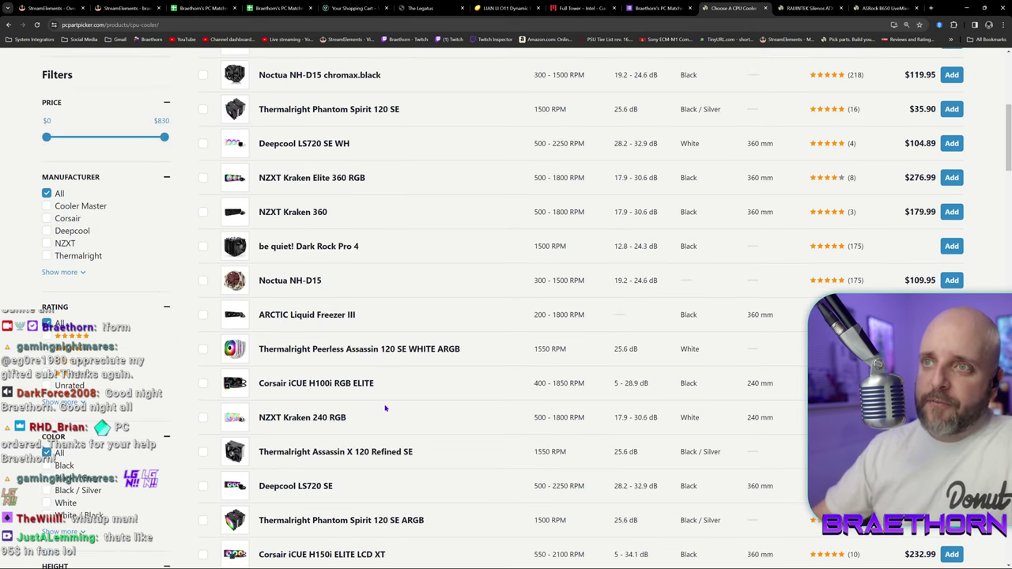
scroll(388, 408, up, 5)
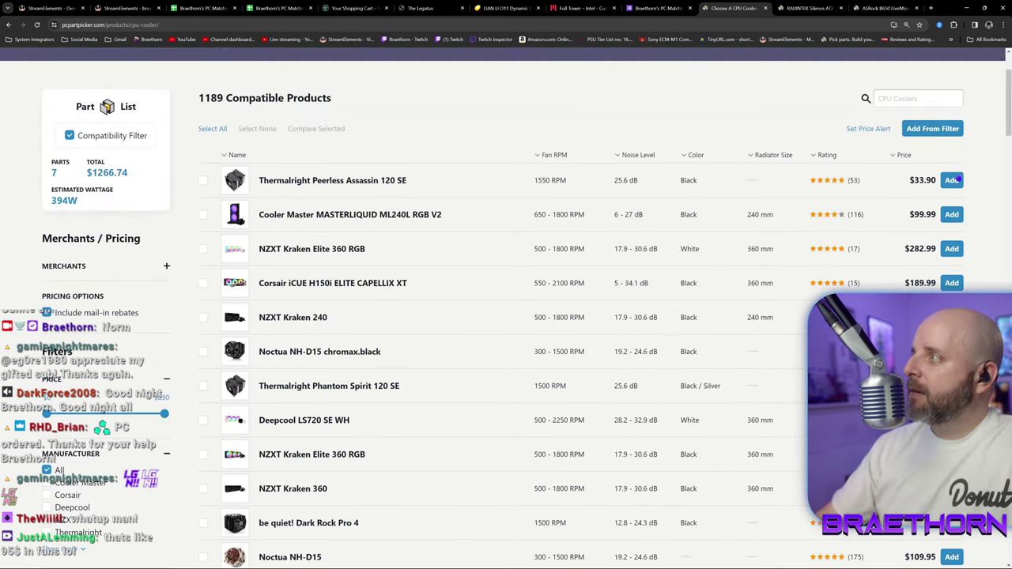
click(950, 181)
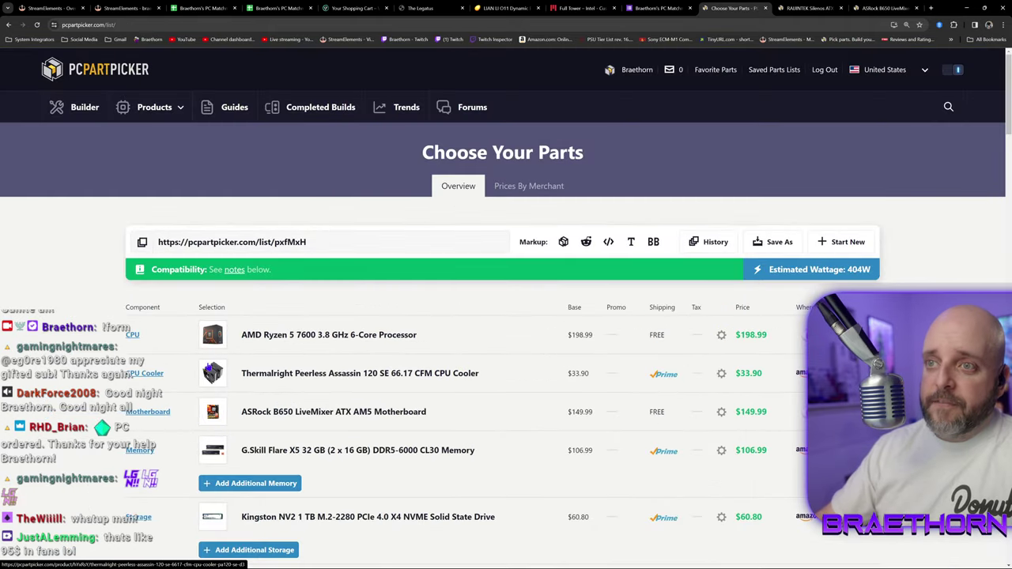
Review the part list from CPU to power supply, including its prices, promo discount, total and compatibility notes.
scroll(475, 378, down, 2)
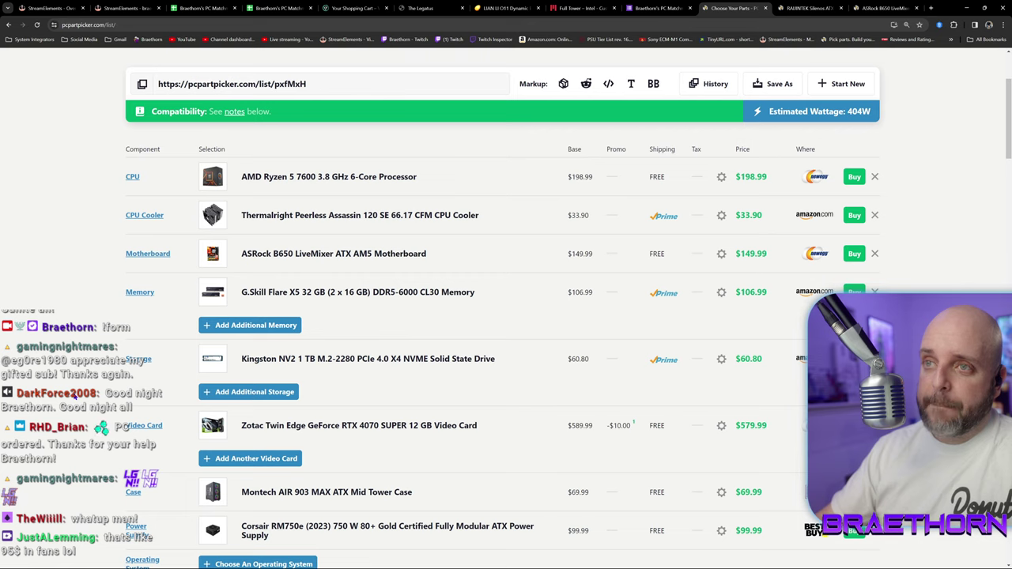
scroll(506, 308, down, 1)
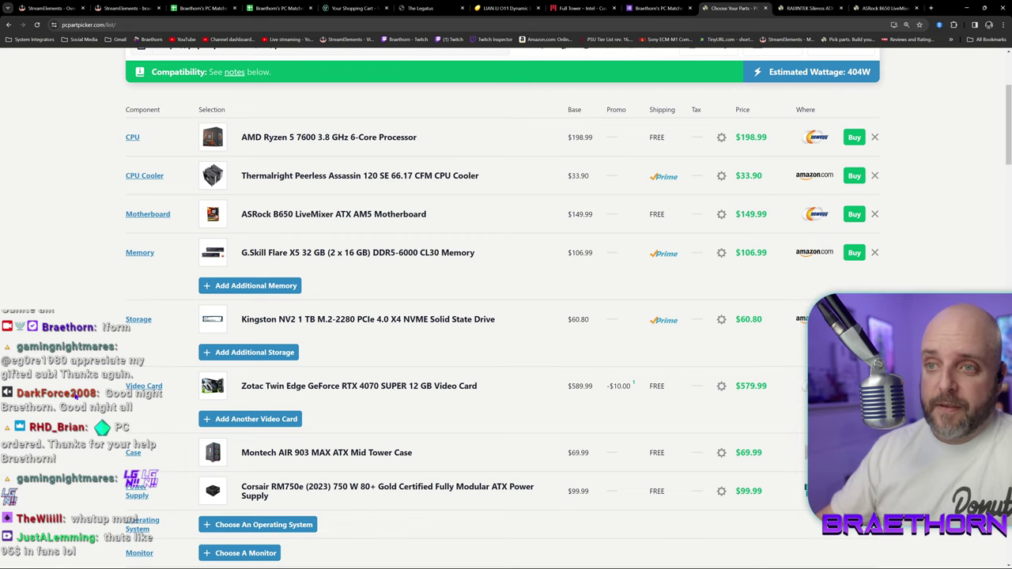
scroll(506, 309, down, 2)
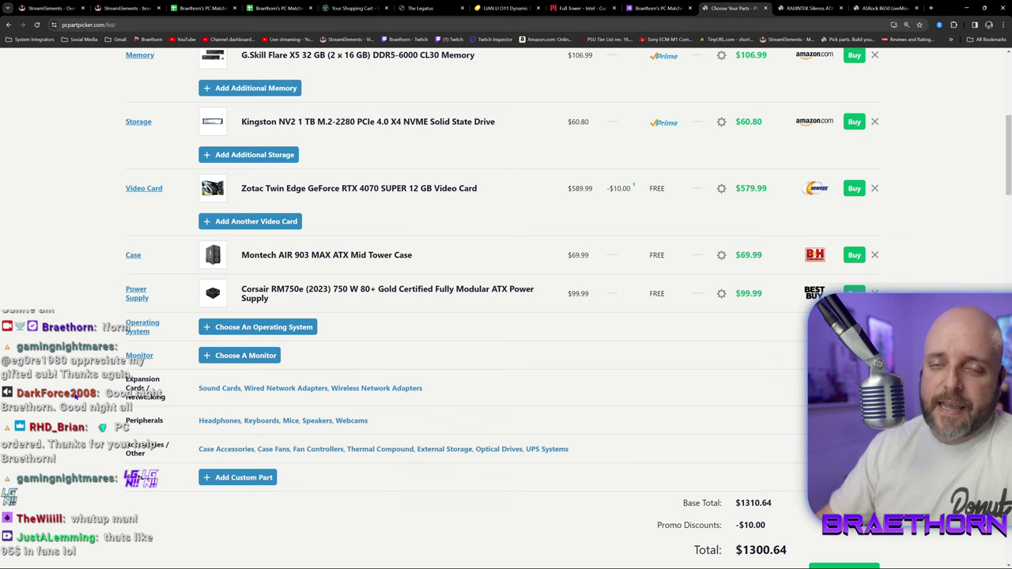
scroll(76, 396, up, 2)
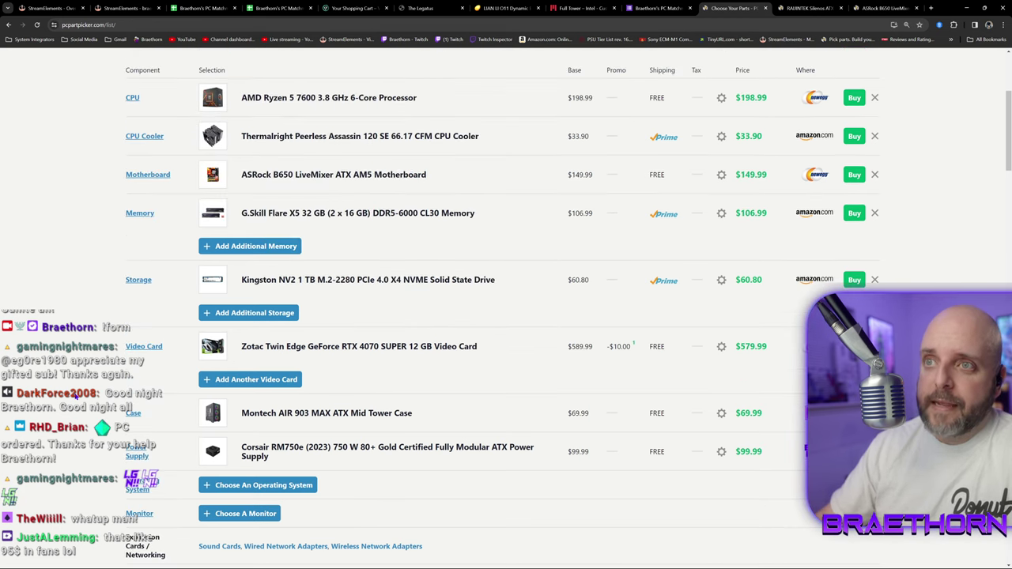
scroll(76, 396, down, 4)
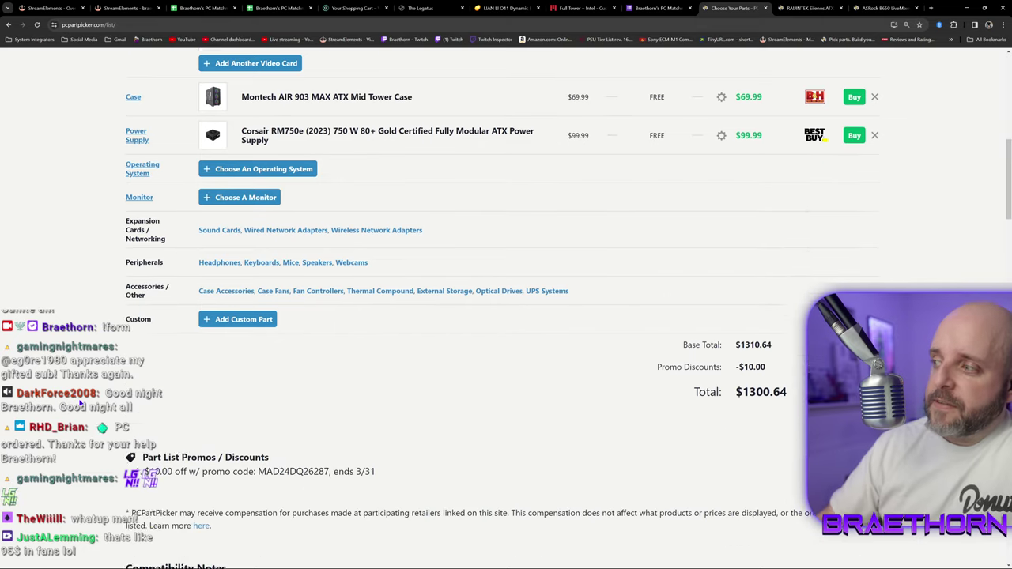
scroll(723, 412, down, 2)
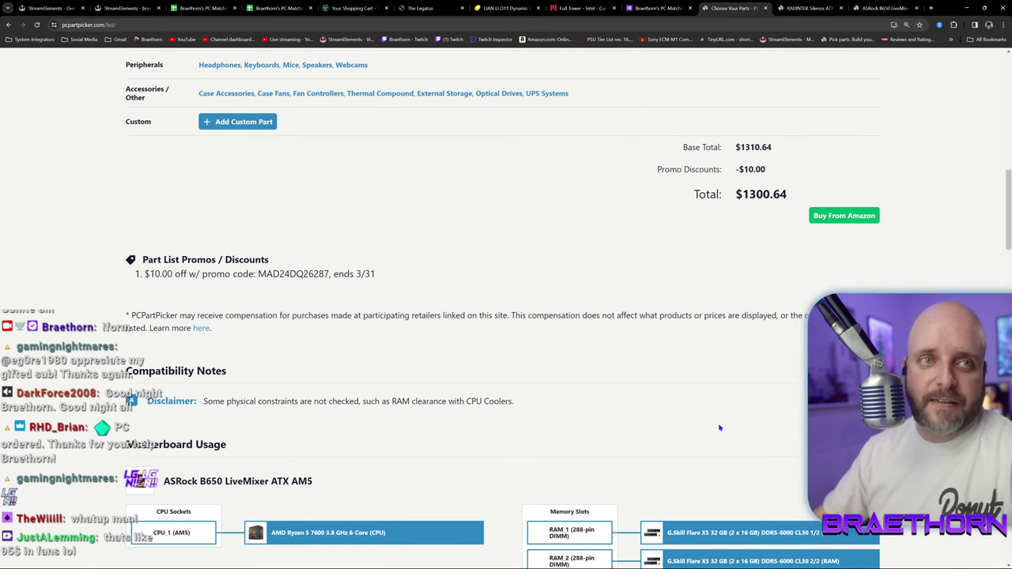
scroll(472, 454, up, 10)
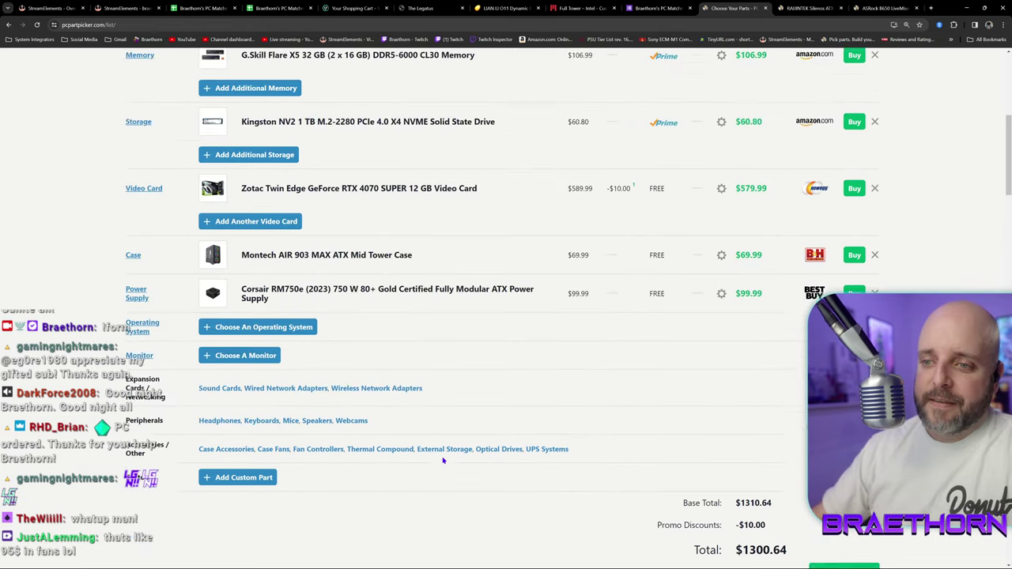
scroll(457, 460, up, 1)
scroll(457, 460, down, 3)
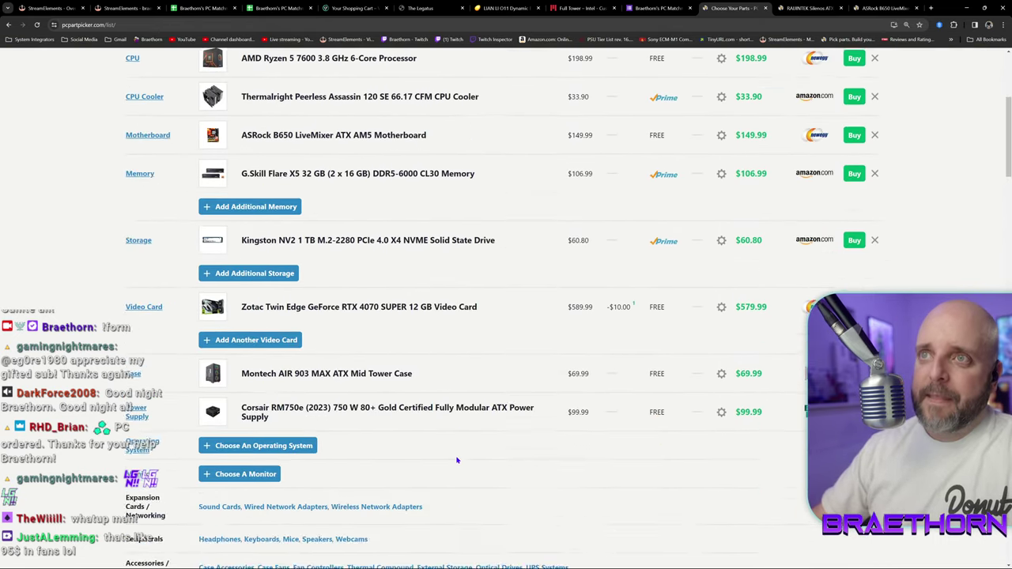
scroll(457, 461, up, 2)
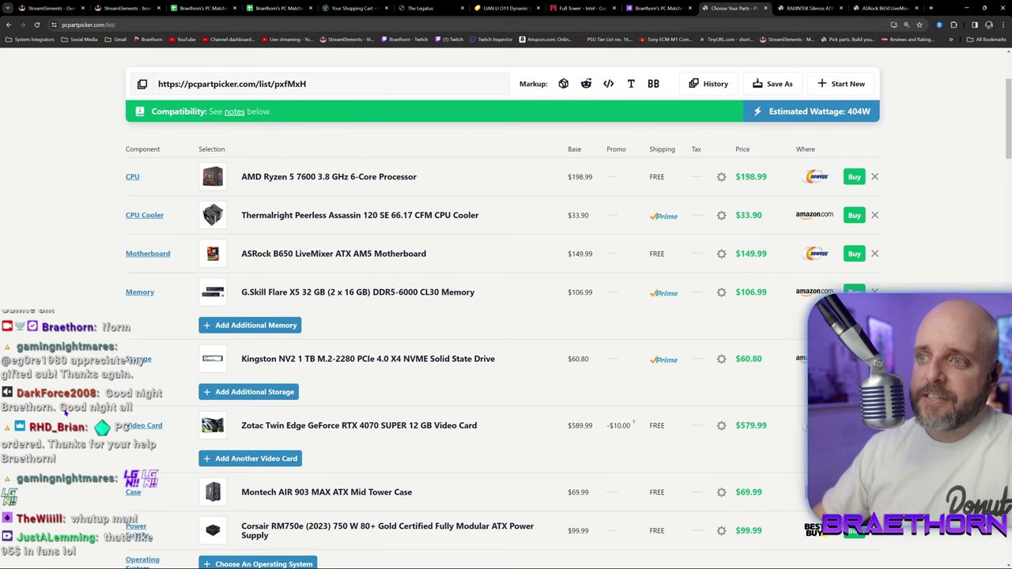
scroll(66, 411, down, 1)
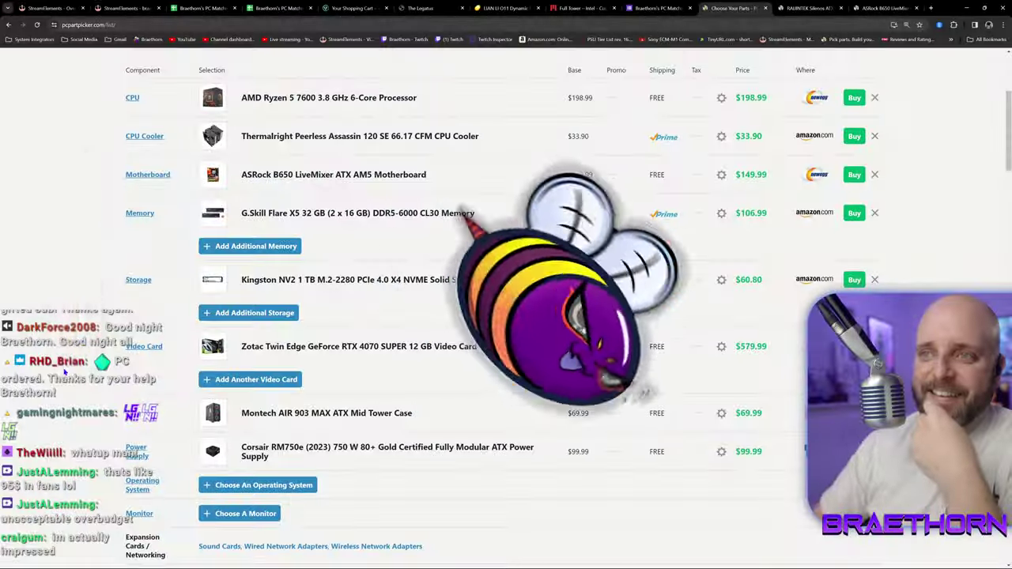
scroll(66, 396, down, 2)
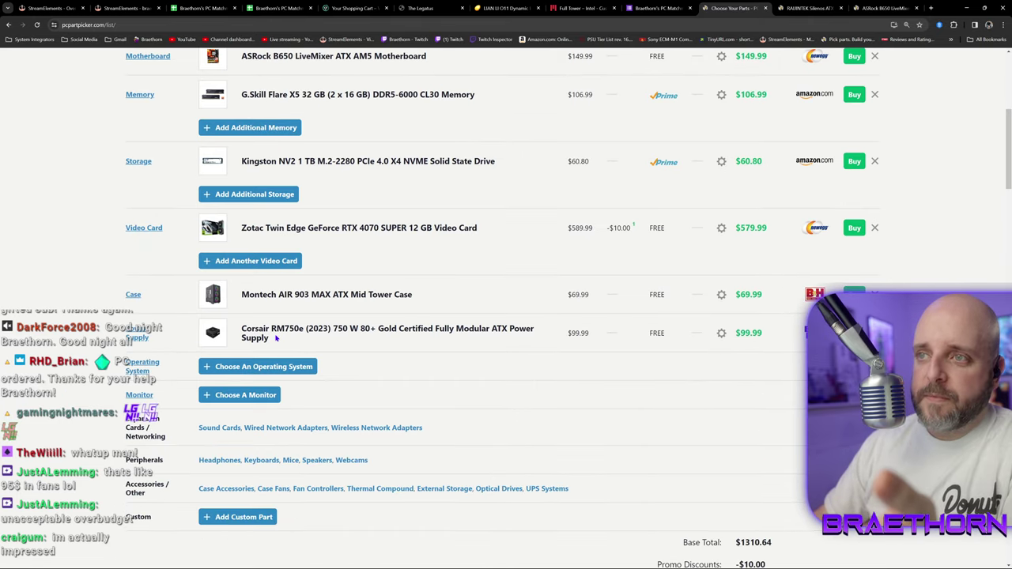
scroll(276, 338, down, 1)
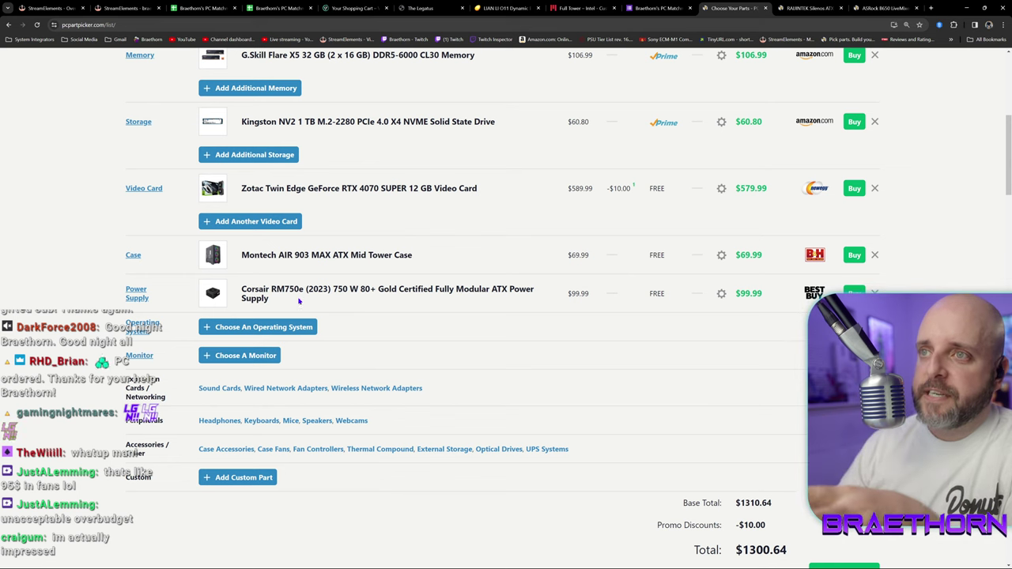
scroll(296, 311, up, 1)
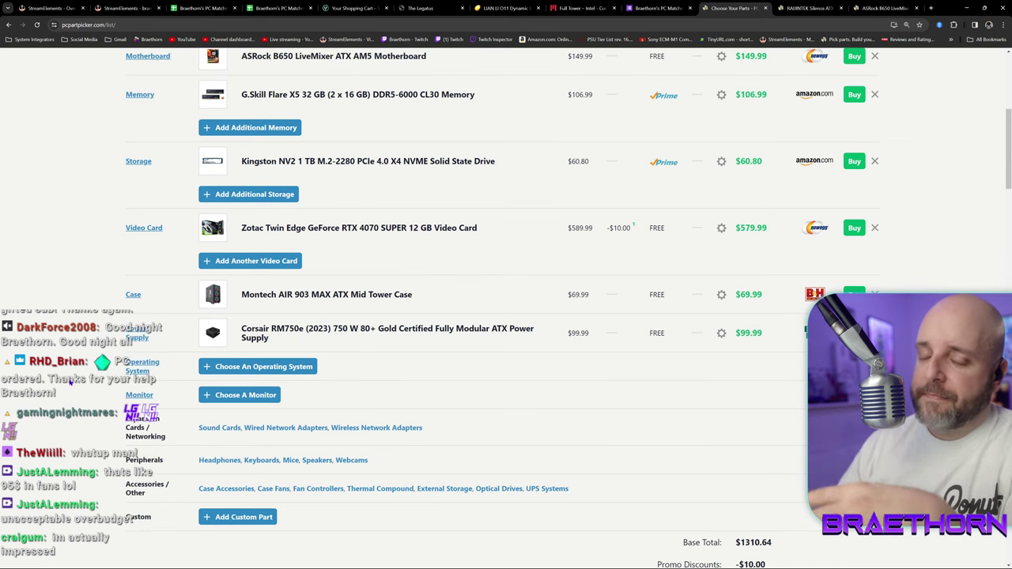
scroll(72, 383, up, 1)
scroll(72, 382, up, 1)
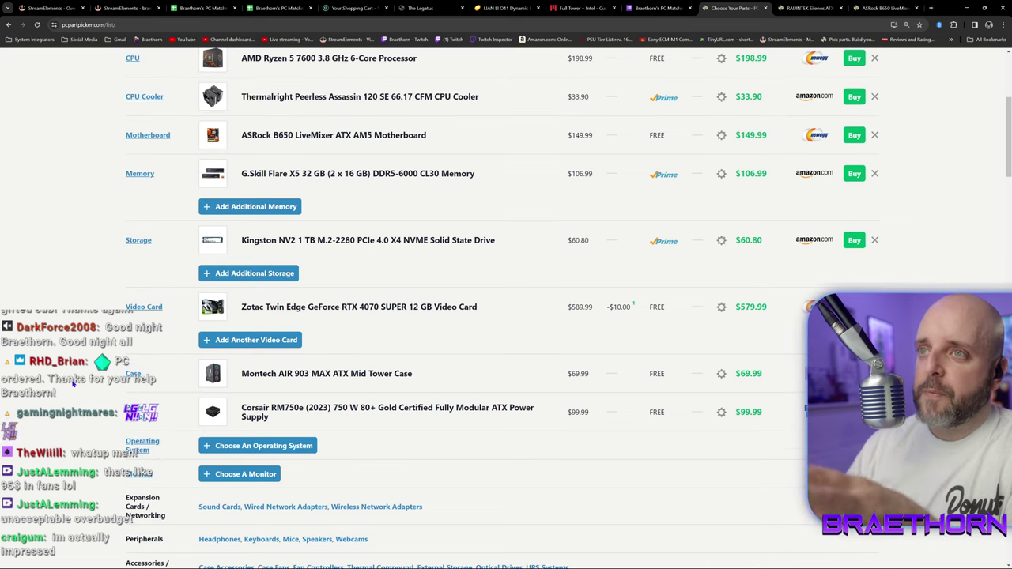
scroll(87, 364, up, 2)
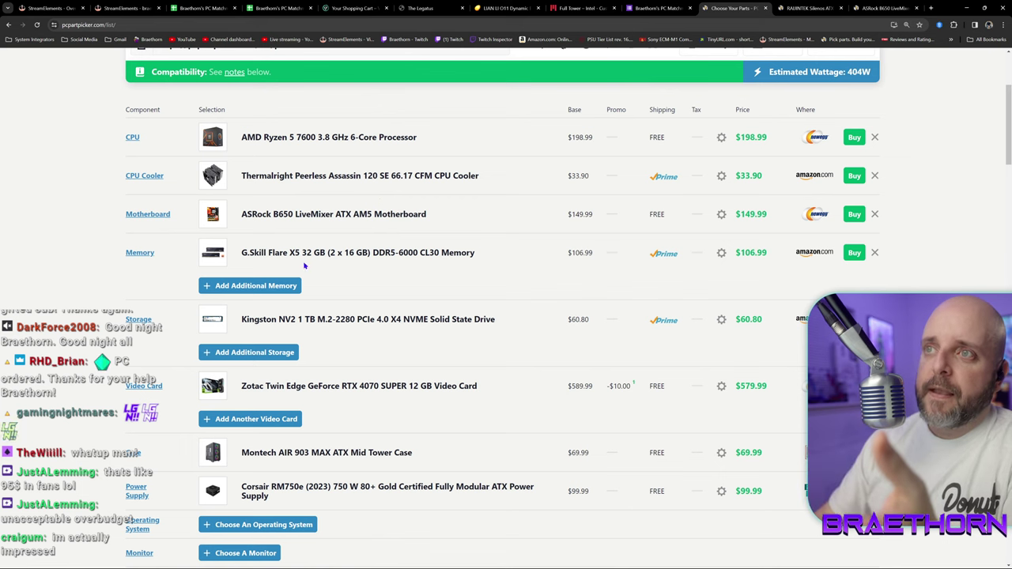
Open the ASRock B650 LiveMixer product page from the part list and inspect its angled and rear I/O images.
click(213, 219)
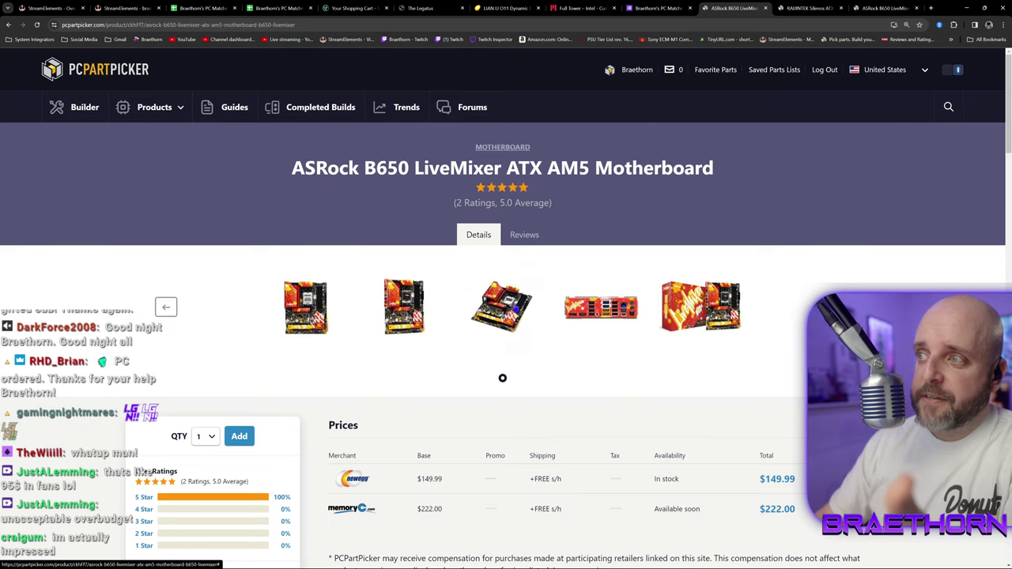
click(513, 308)
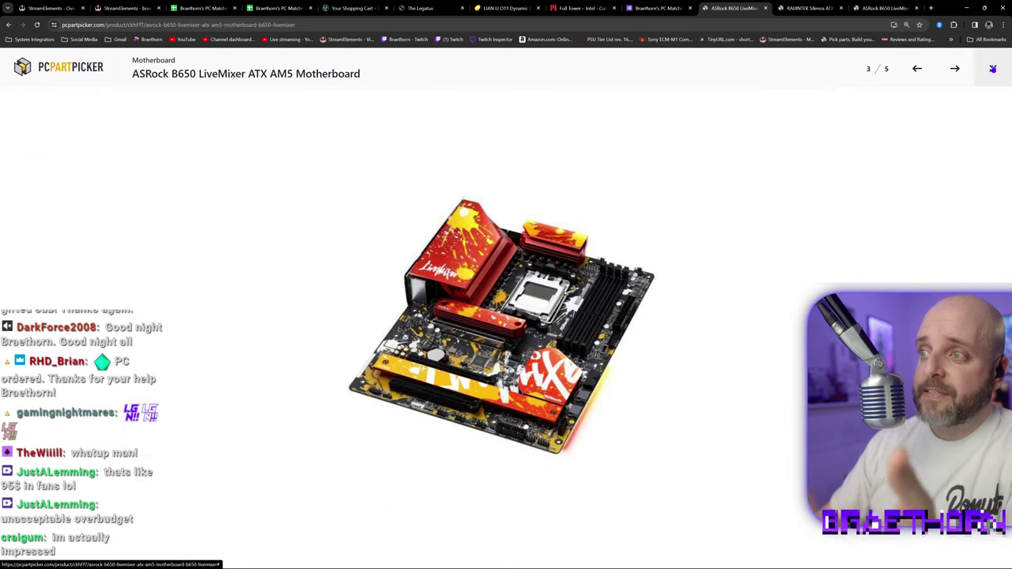
click(994, 68)
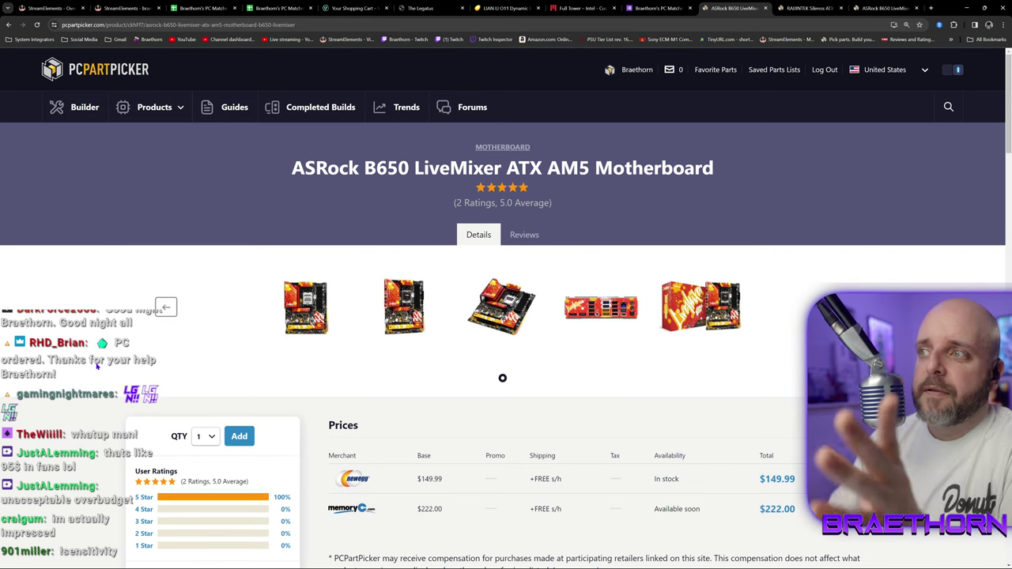
click(601, 307)
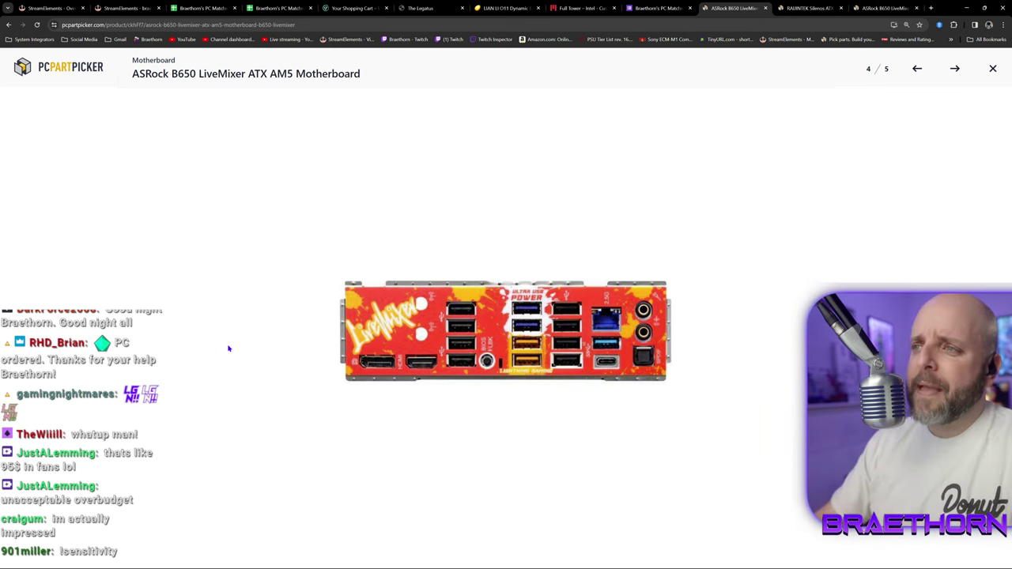
click(993, 69)
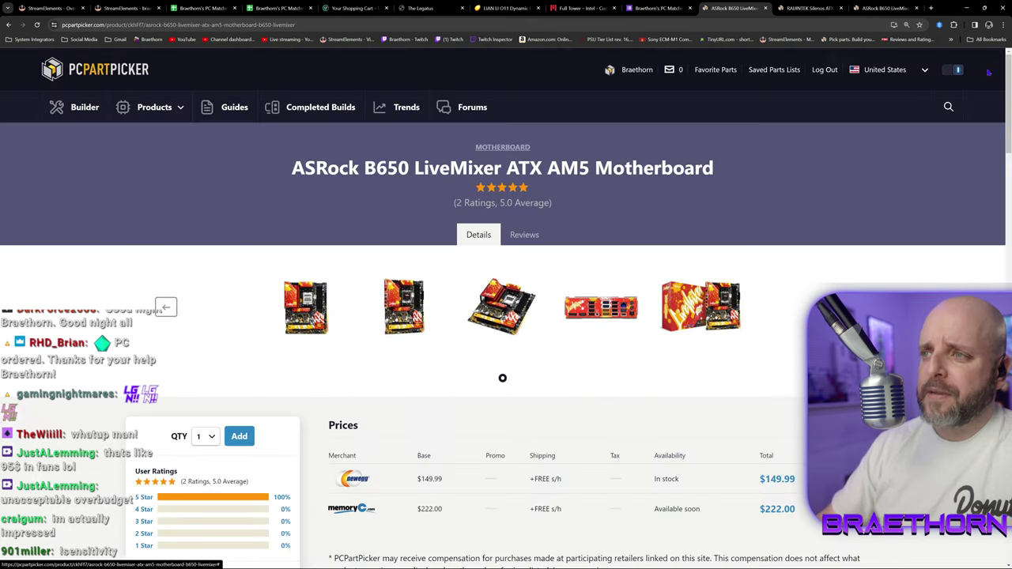
Inspect the front image of the ASRock B650 LiveMixer at a larger size and return to the part list.
click(314, 314)
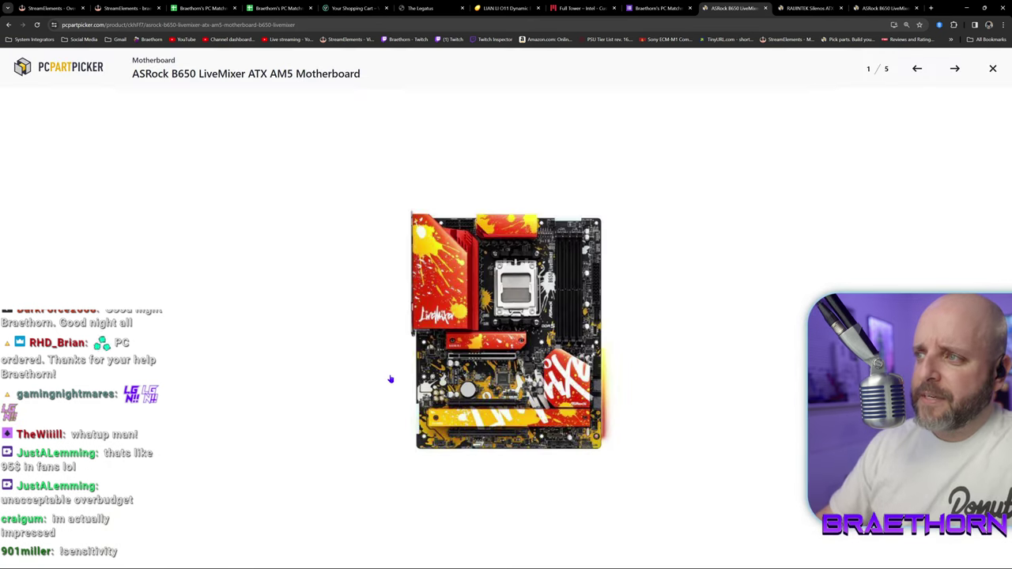
key(ctrl+plus)
key(ctrl+minus)
key(ctrl+minus)
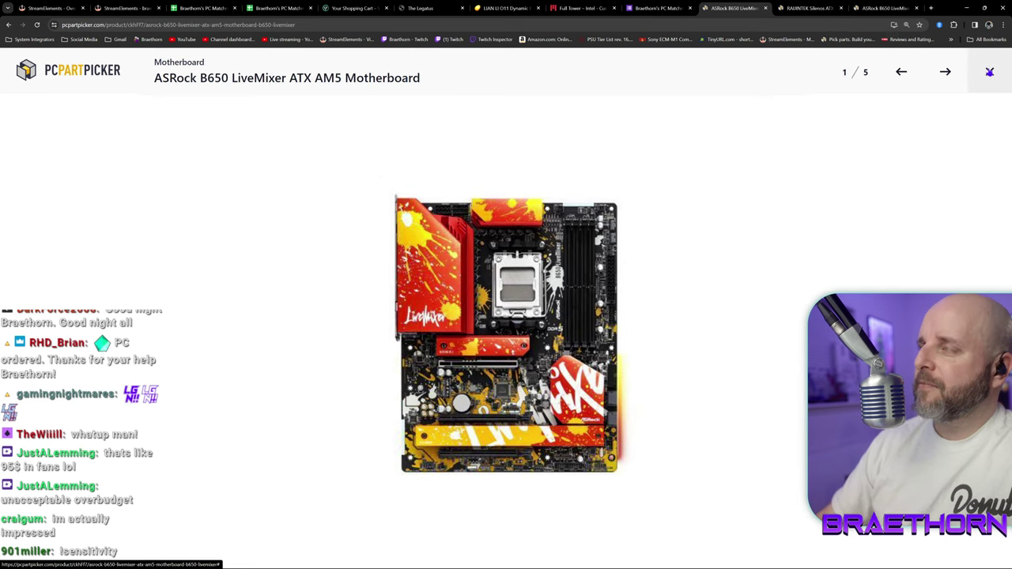
click(990, 71)
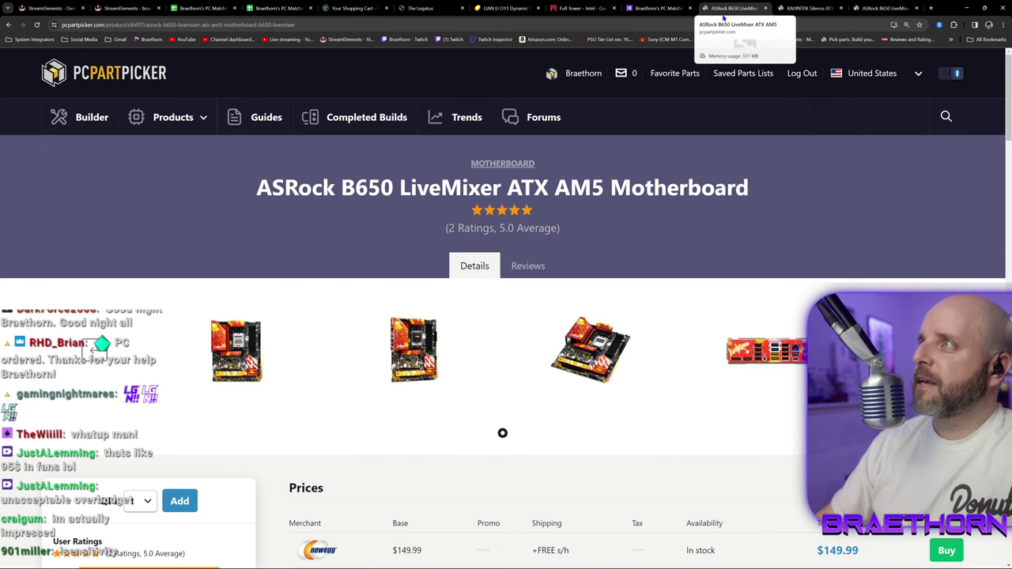
key(alt+Left)
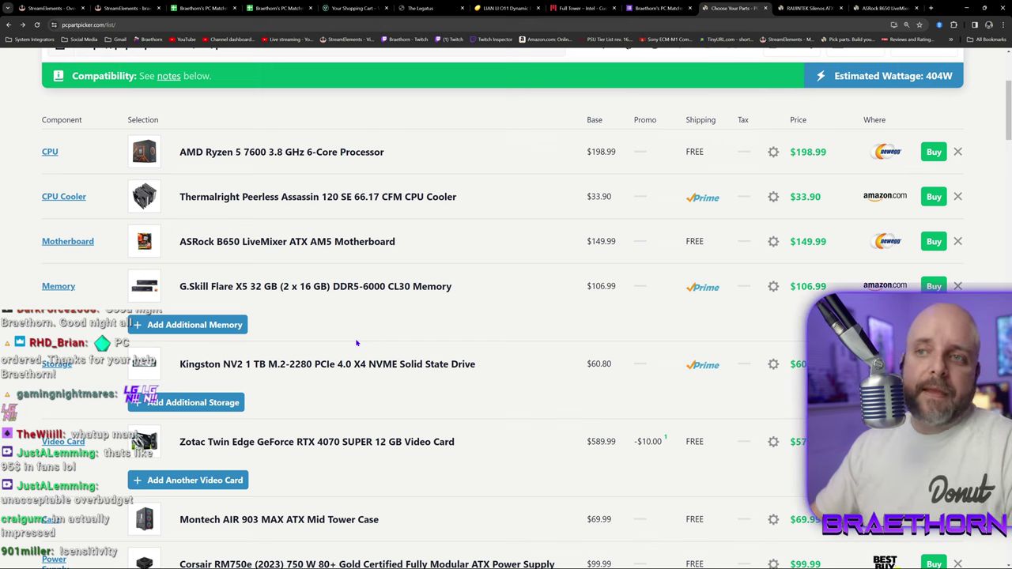
scroll(356, 342, down, 1)
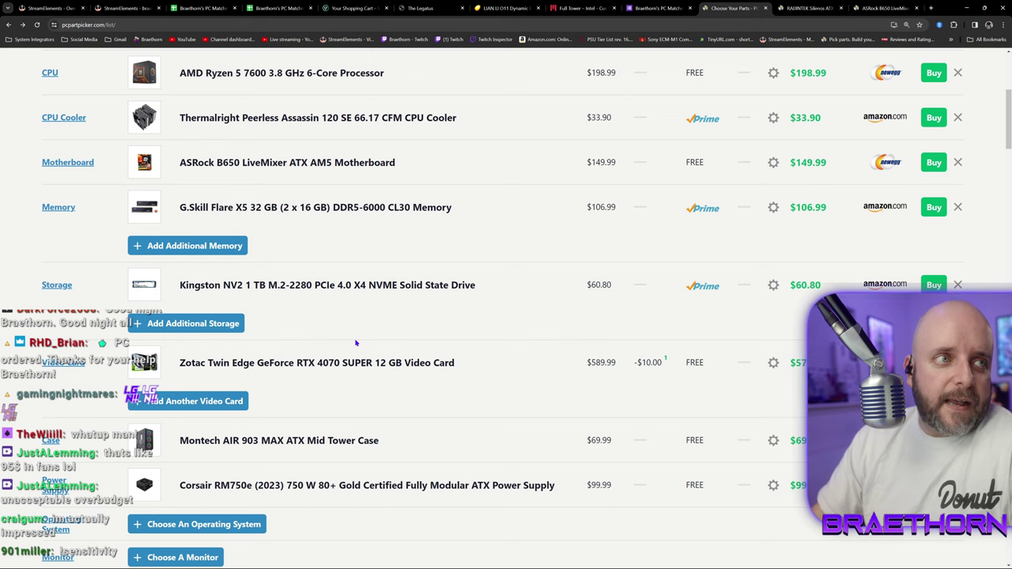
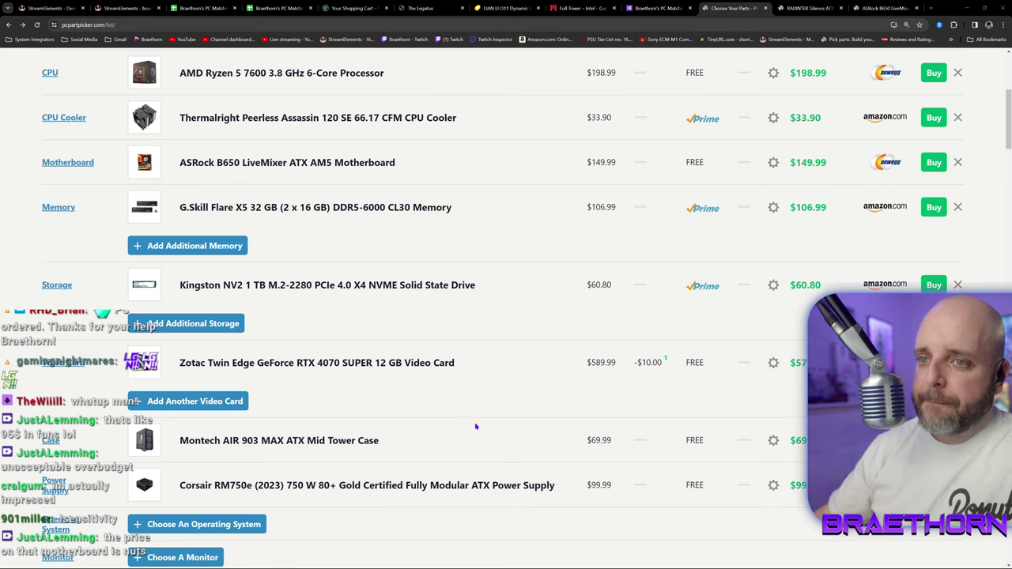
Review the selected components and the price summary across the PCPartPicker part list.
scroll(486, 444, up, 3)
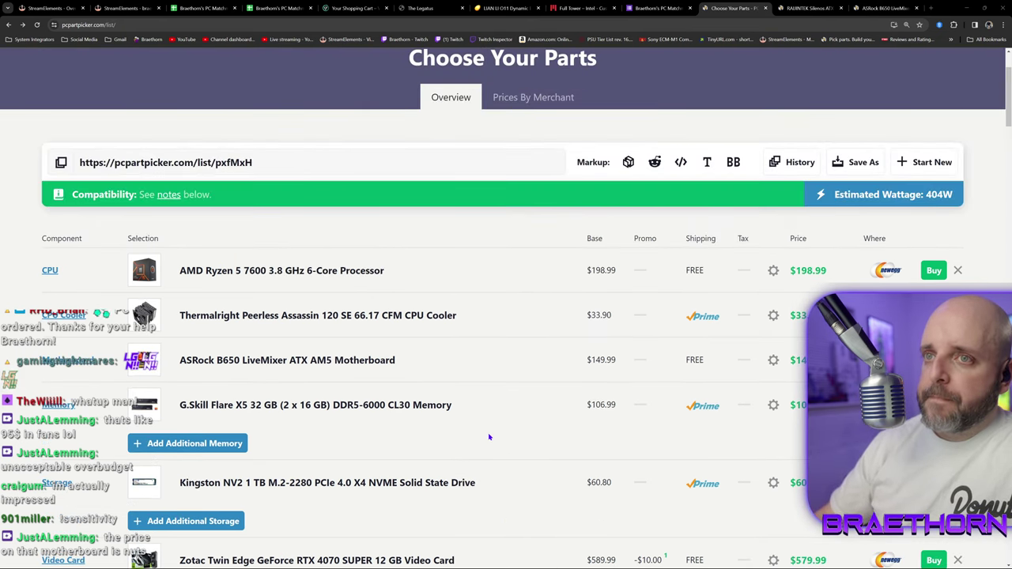
scroll(489, 438, down, 7)
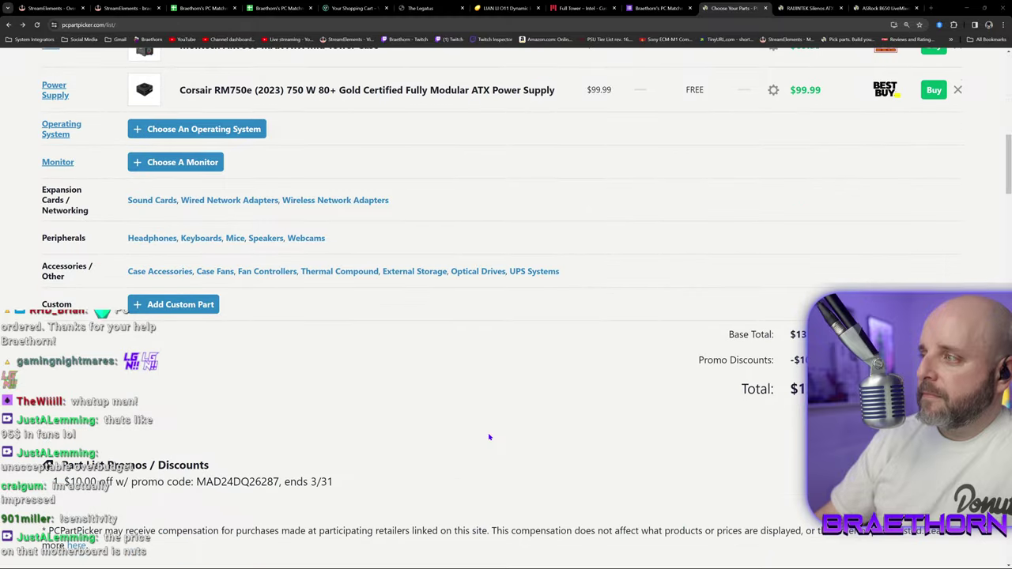
scroll(489, 438, up, 2)
scroll(489, 438, up, 5)
scroll(489, 437, down, 3)
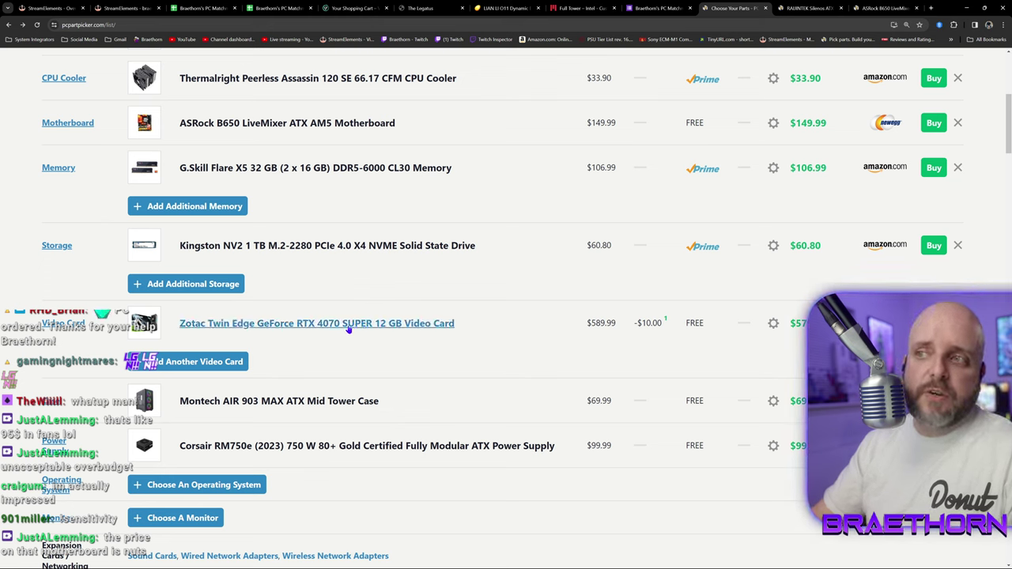
Switch to the PC Matchmaker Form 3-24 responses spreadsheet and read row 44's PC purpose and monitor resolution answers.
click(203, 9)
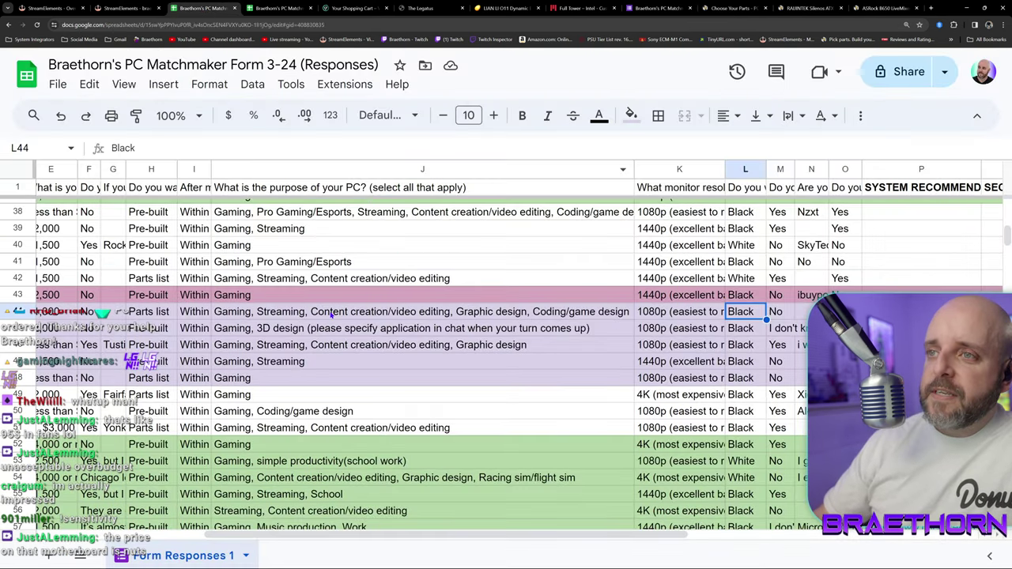
click(234, 314)
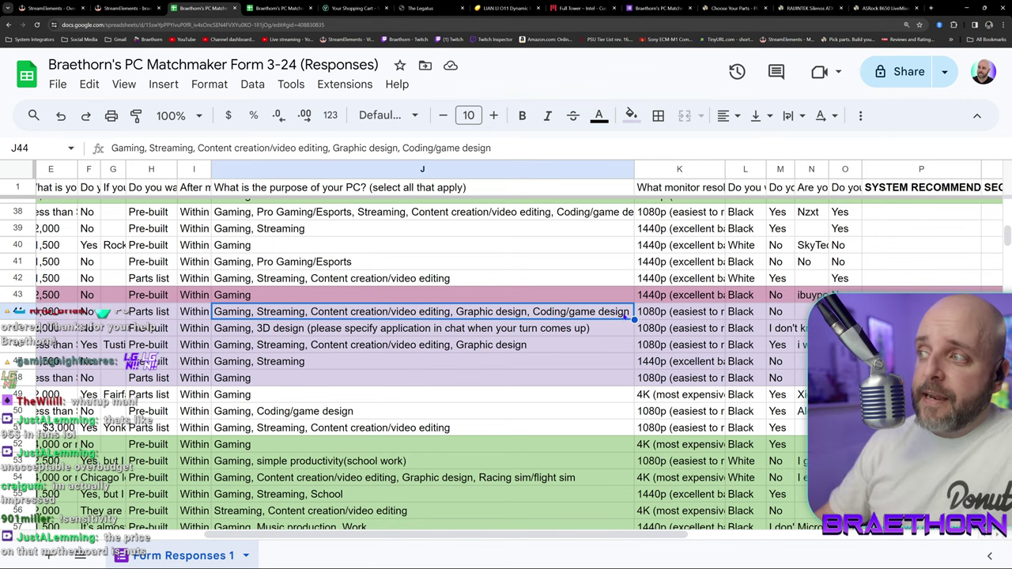
click(649, 314)
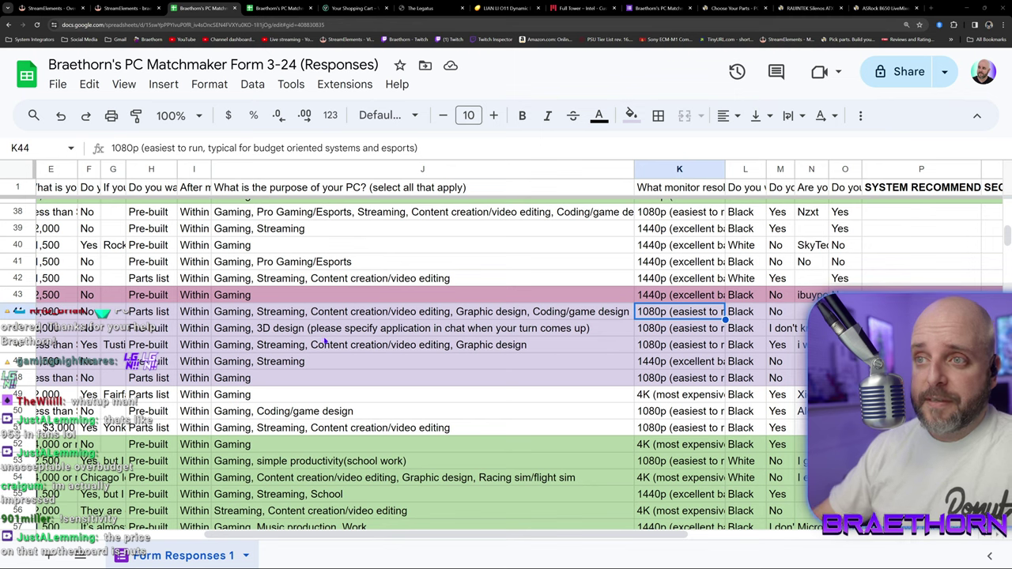
click(452, 315)
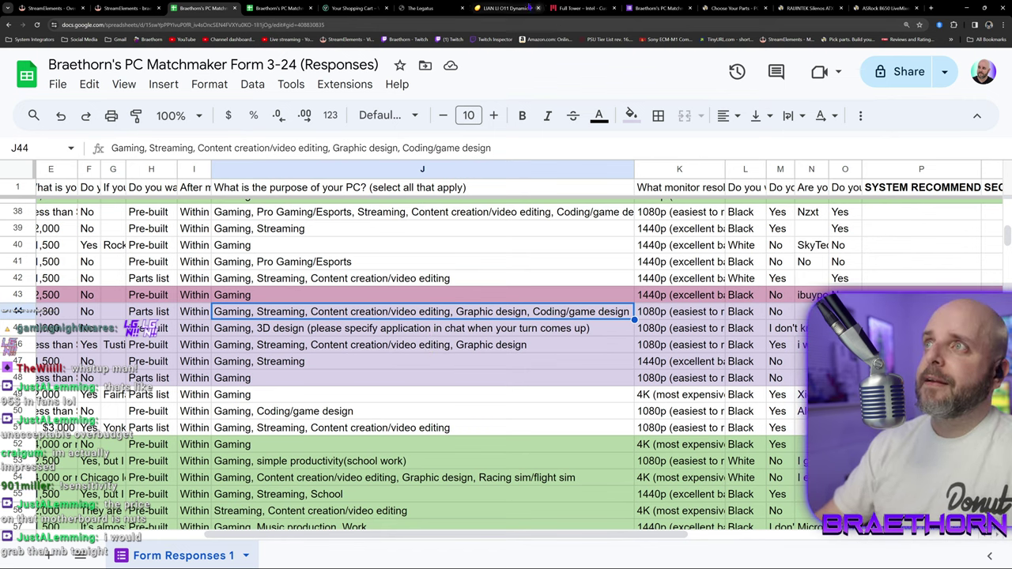
Switch back to PCPartPicker, inspect the rear I/O image on the ASRock B650 LiveMixer product page, and return to the part list.
click(732, 8)
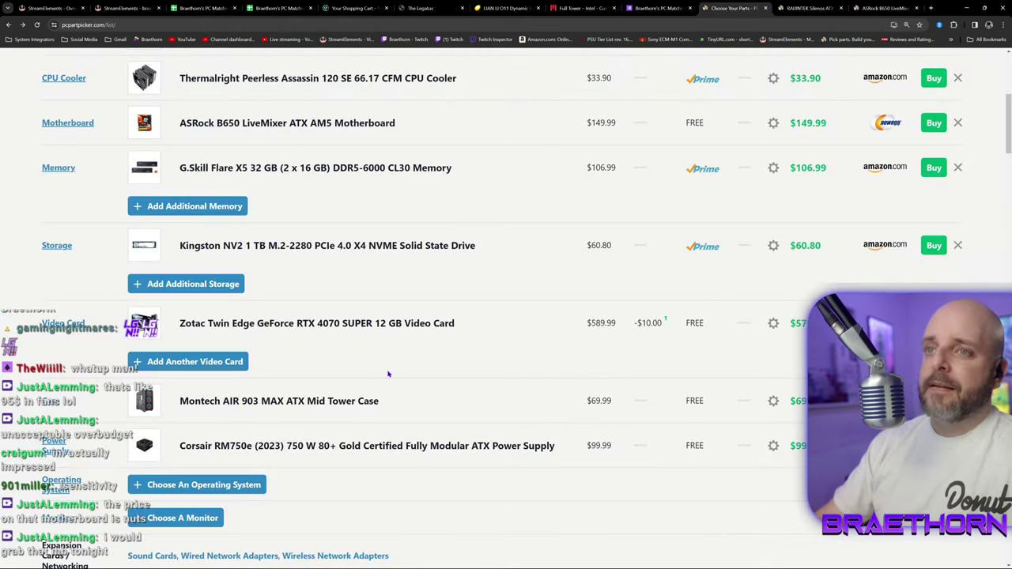
scroll(345, 399, up, 2)
scroll(345, 400, up, 1)
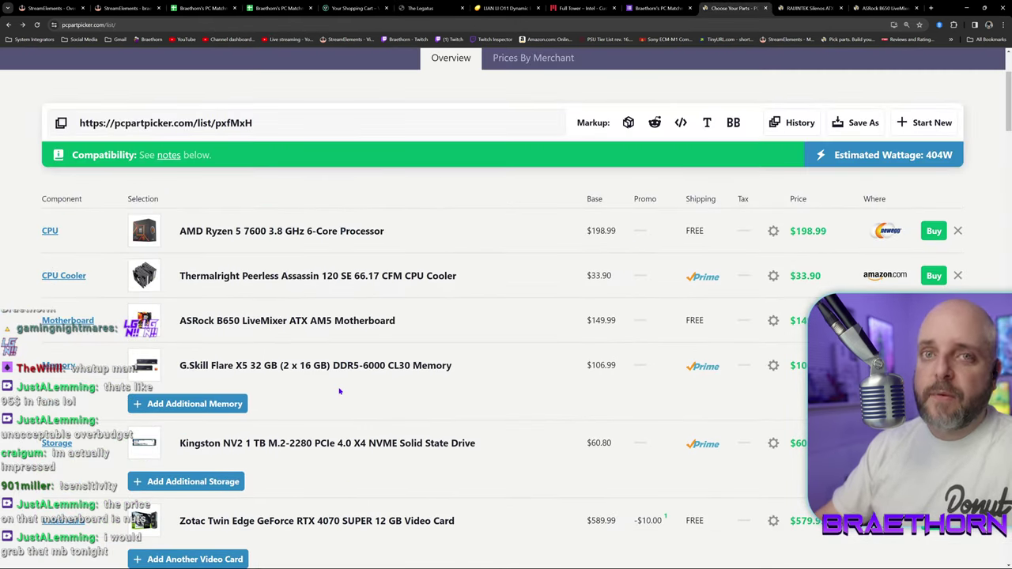
click(223, 321)
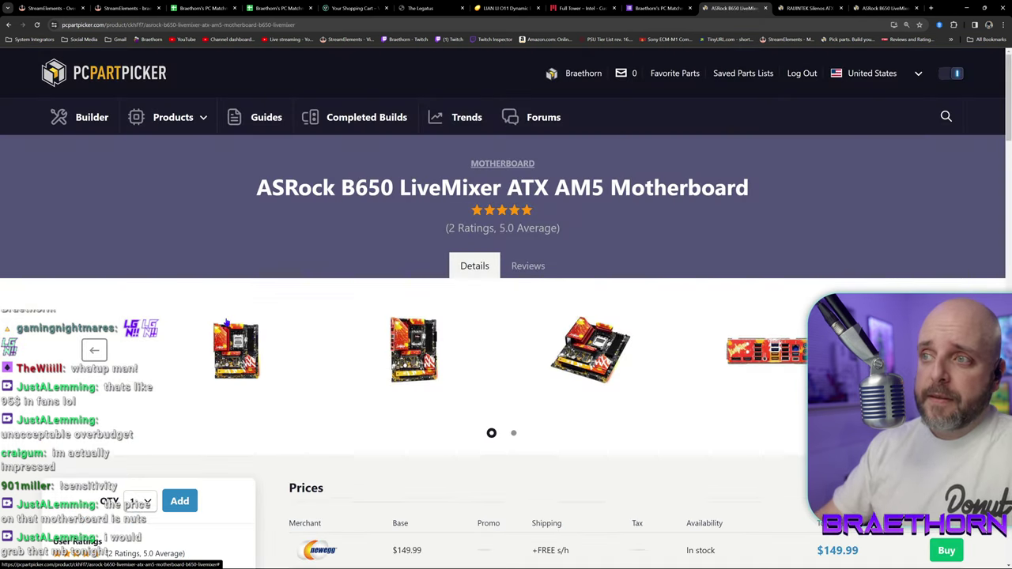
click(771, 348)
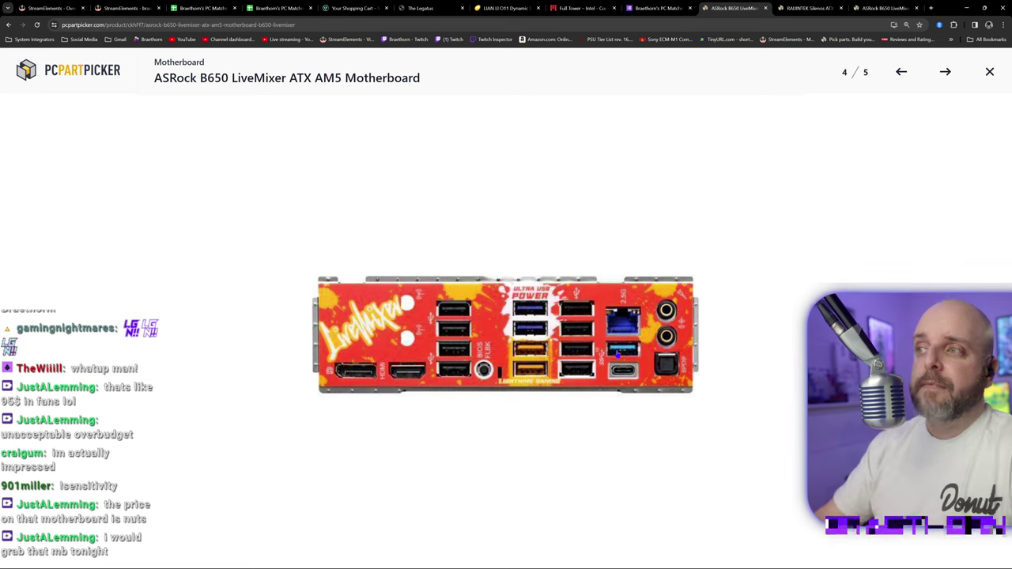
click(989, 72)
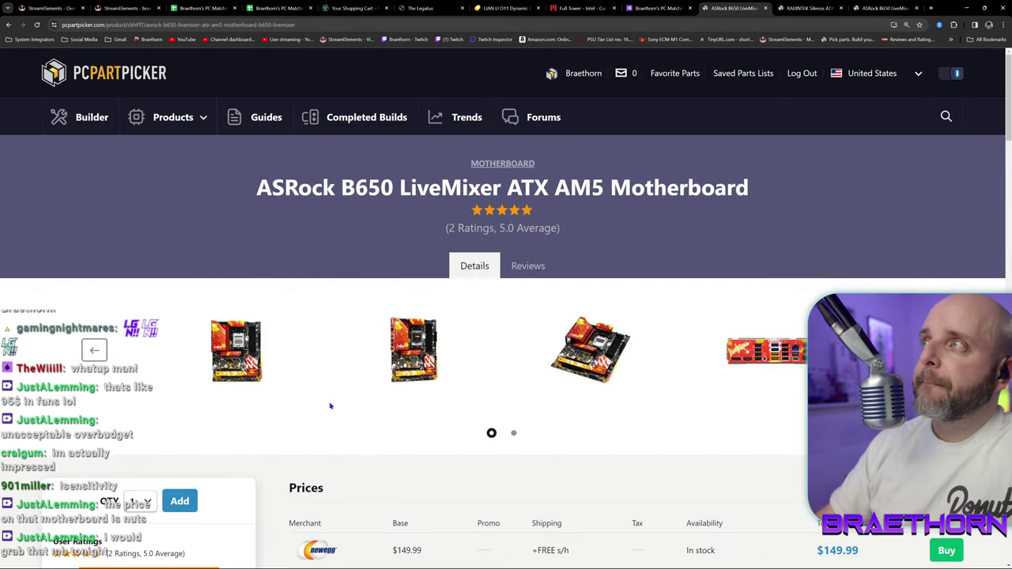
key(alt+Left)
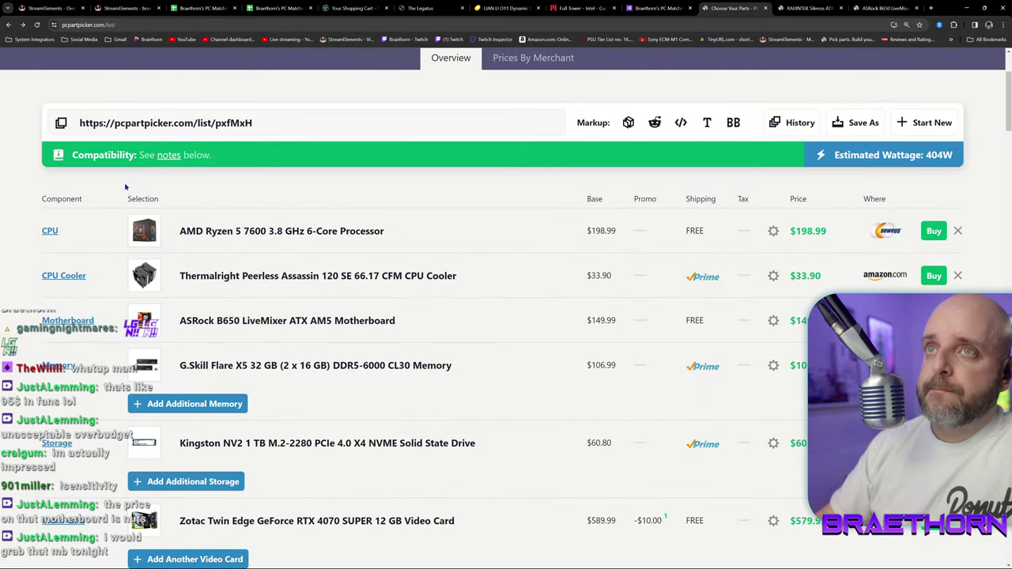
Save the part list as a new, non-private list named with the requester's username, and copy its link.
scroll(491, 210, up, 1)
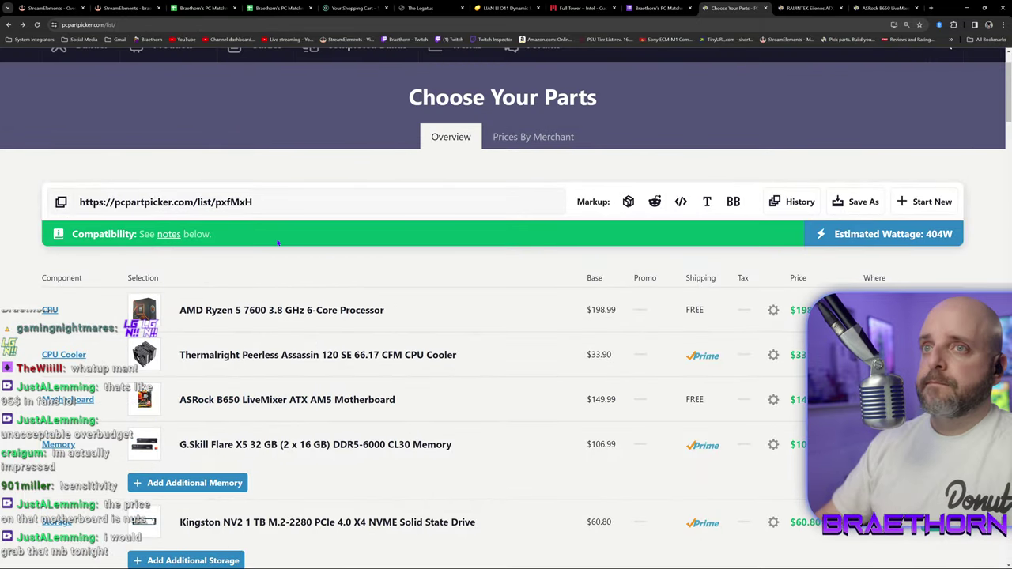
click(865, 203)
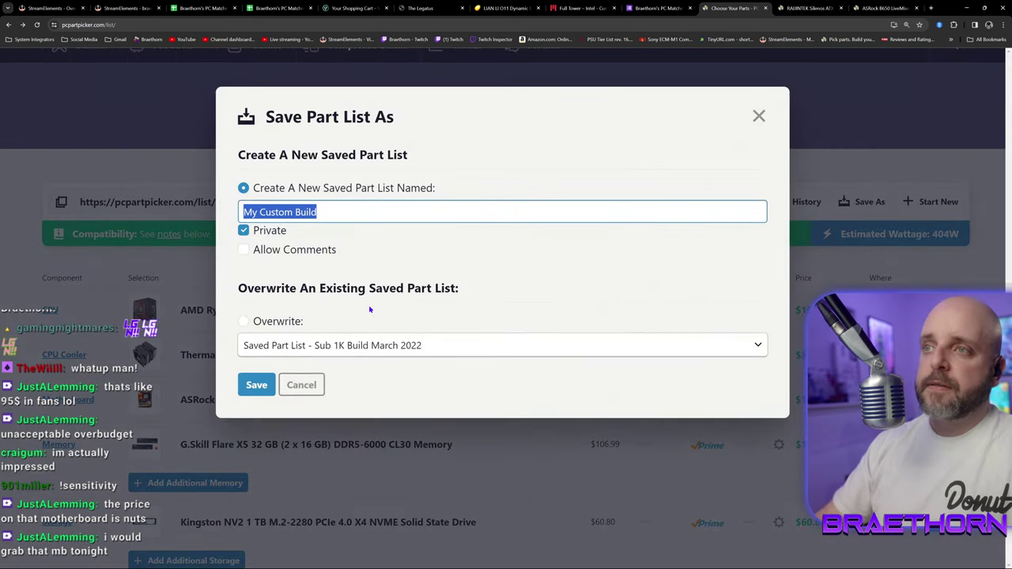
text(Jas)
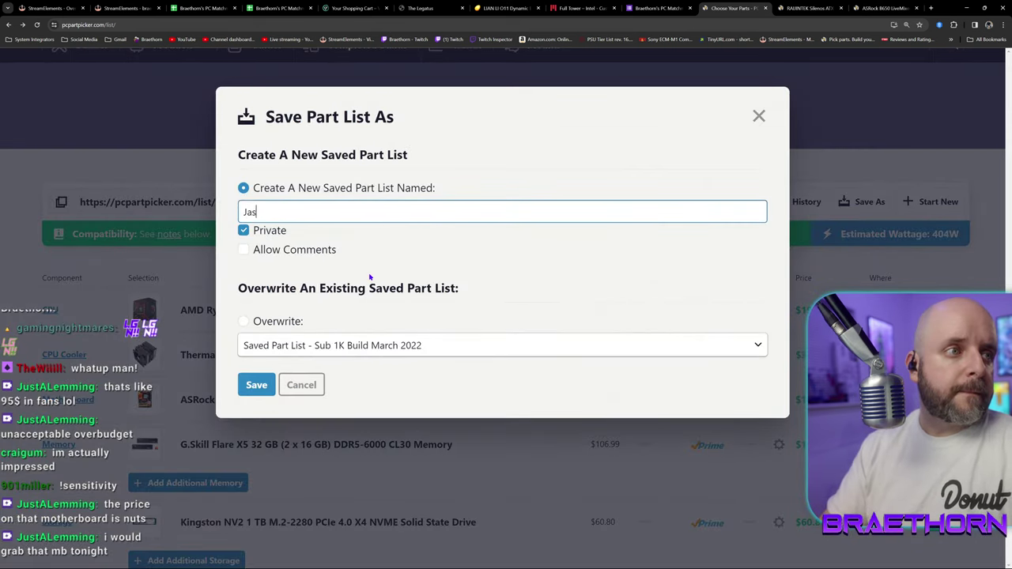
text(mineDaBean)
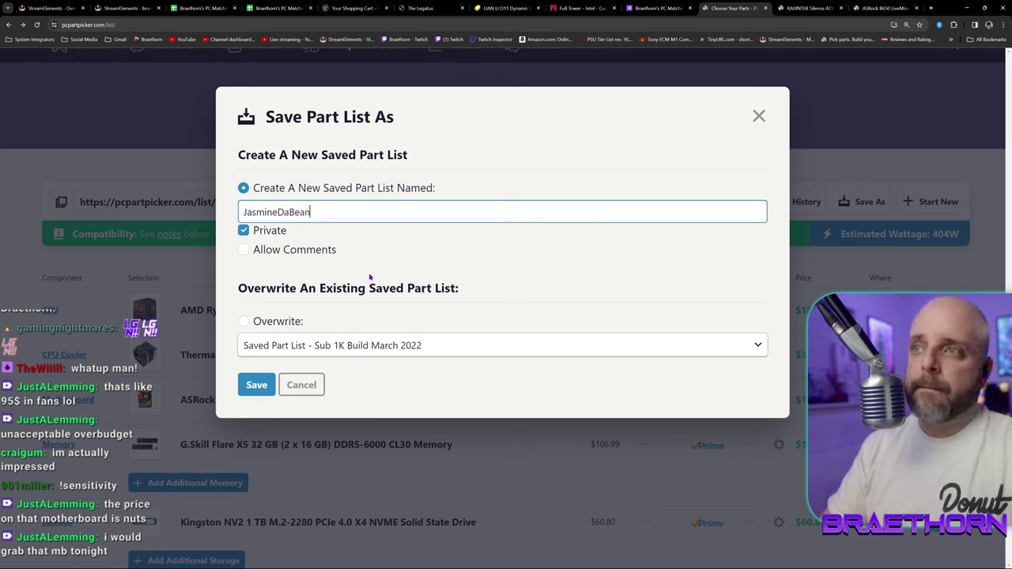
click(244, 230)
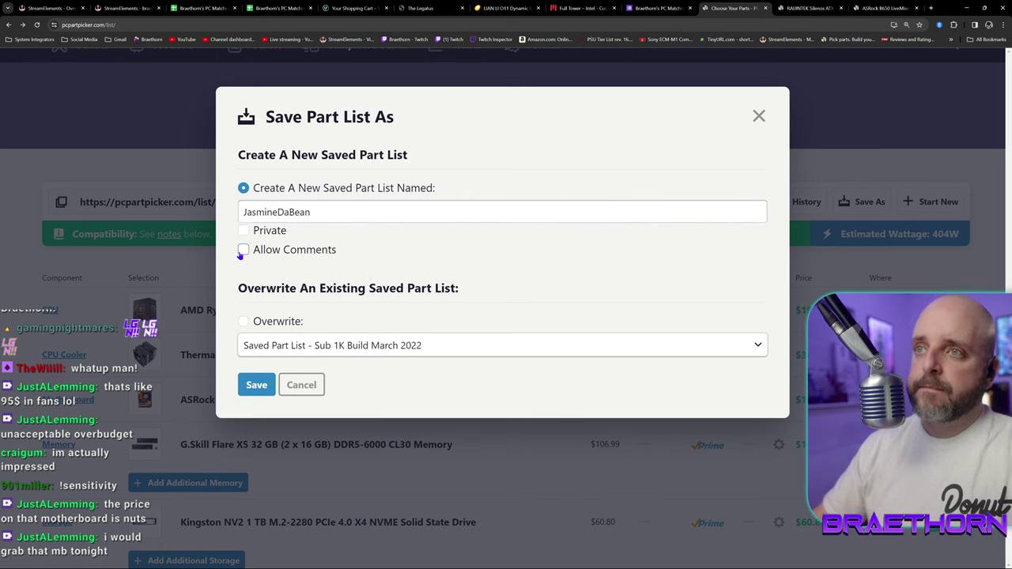
click(248, 385)
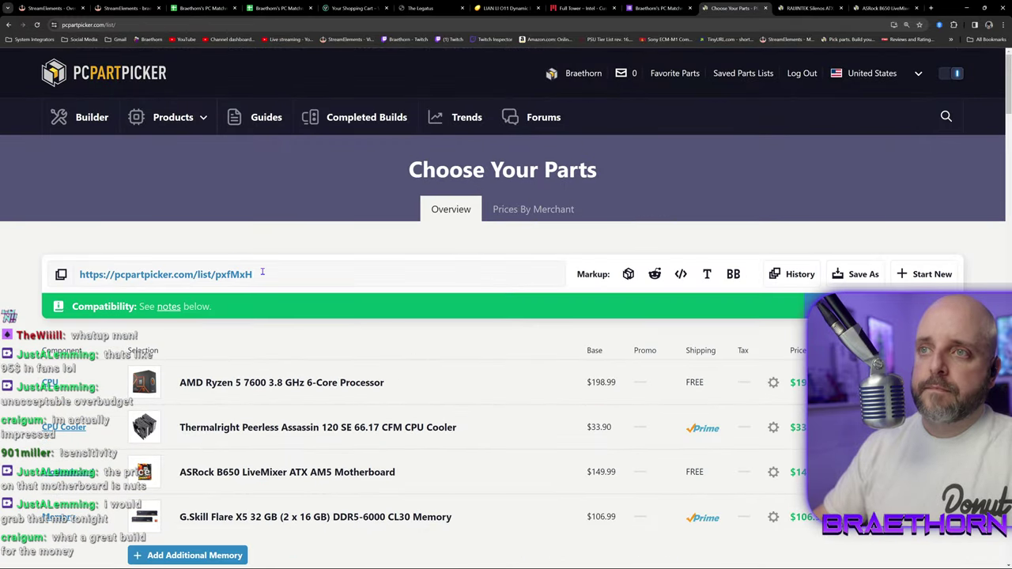
click(61, 276)
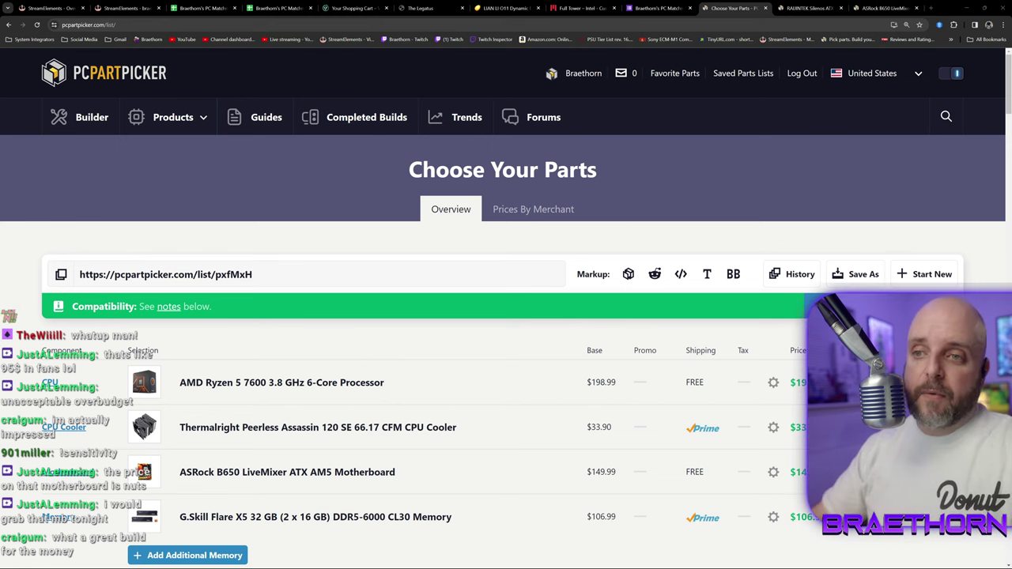
Open the Montech AIR 903 MAX case page from the part list and examine its images and merchant prices.
scroll(336, 296, down, 6)
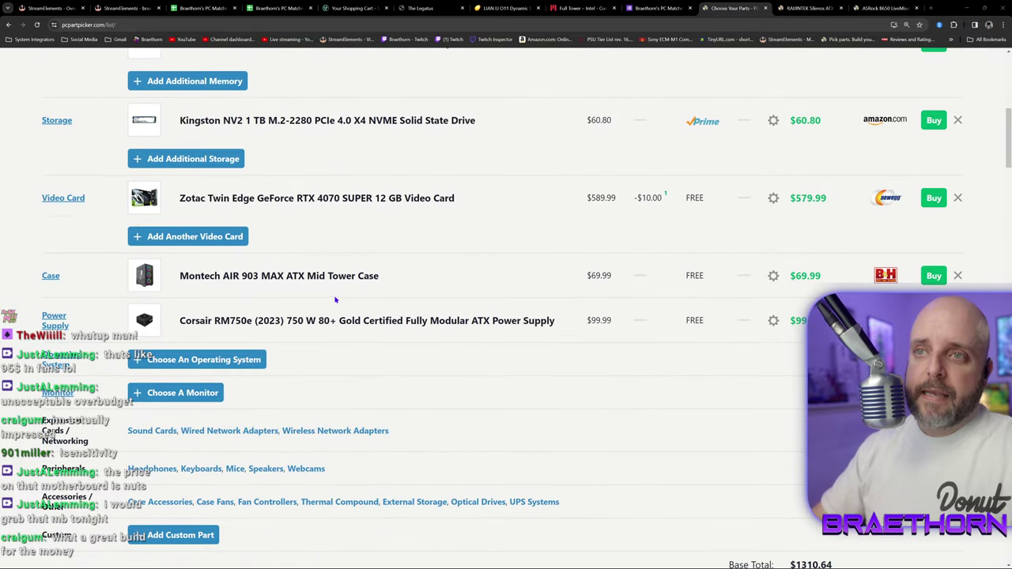
click(189, 277)
scroll(291, 368, down, 2)
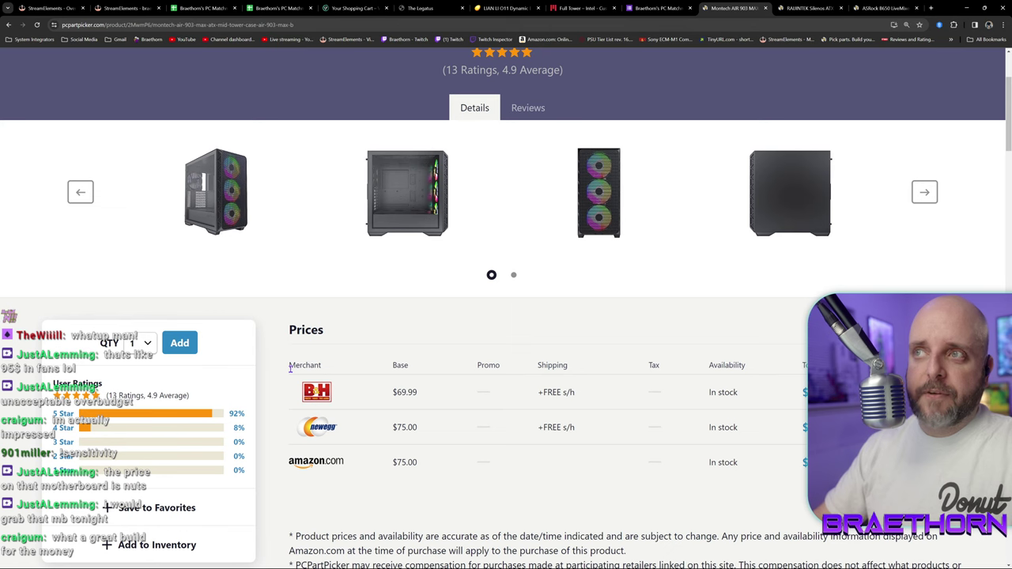
scroll(297, 274, up, 2)
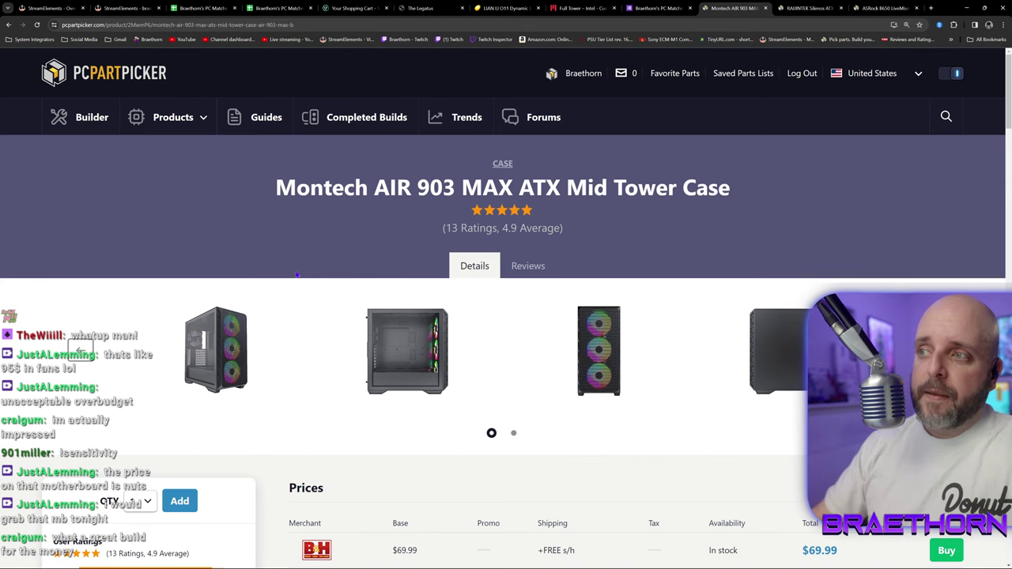
scroll(312, 329, down, 2)
scroll(312, 328, down, 1)
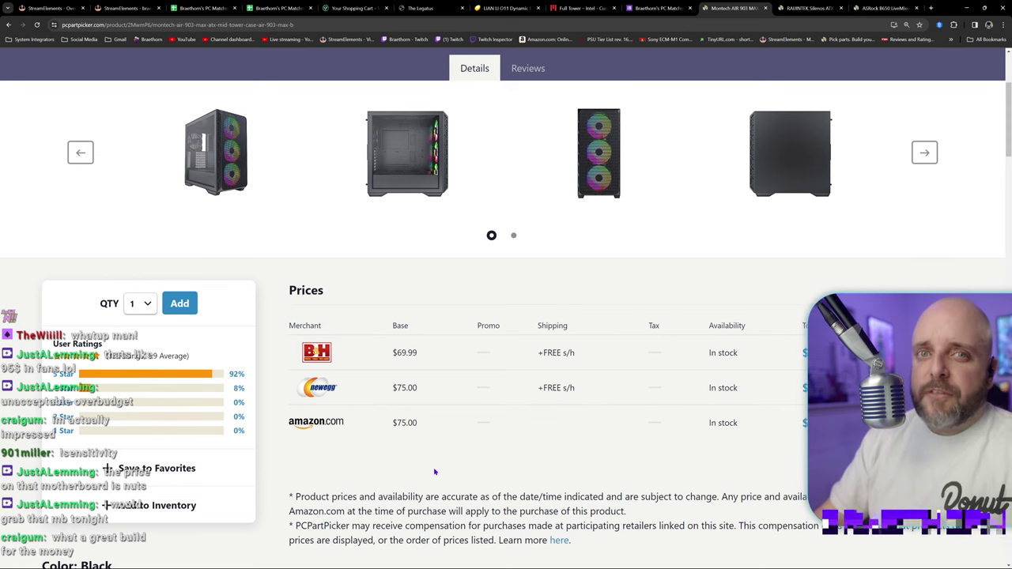
scroll(434, 471, up, 3)
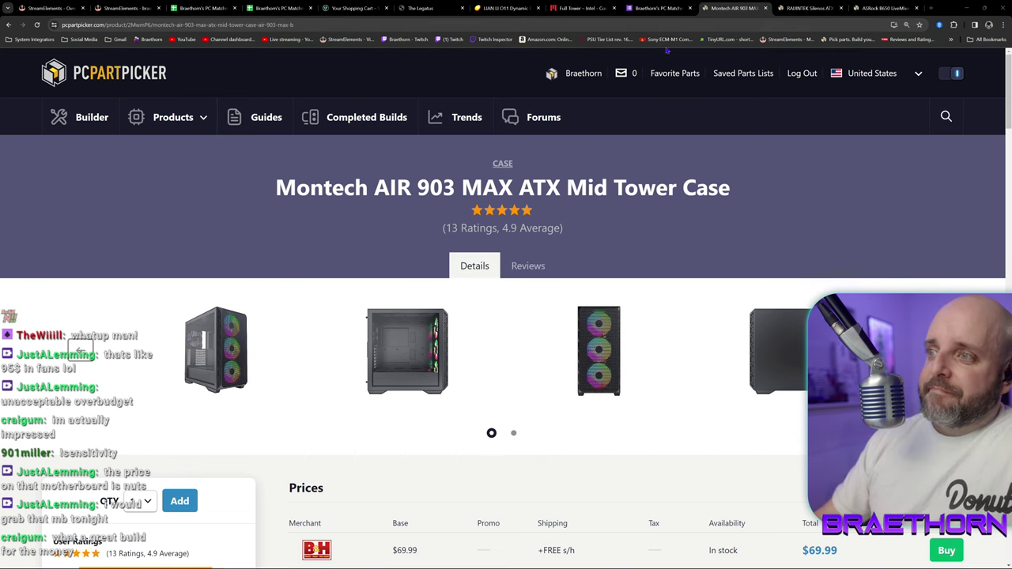
scroll(293, 388, down, 1)
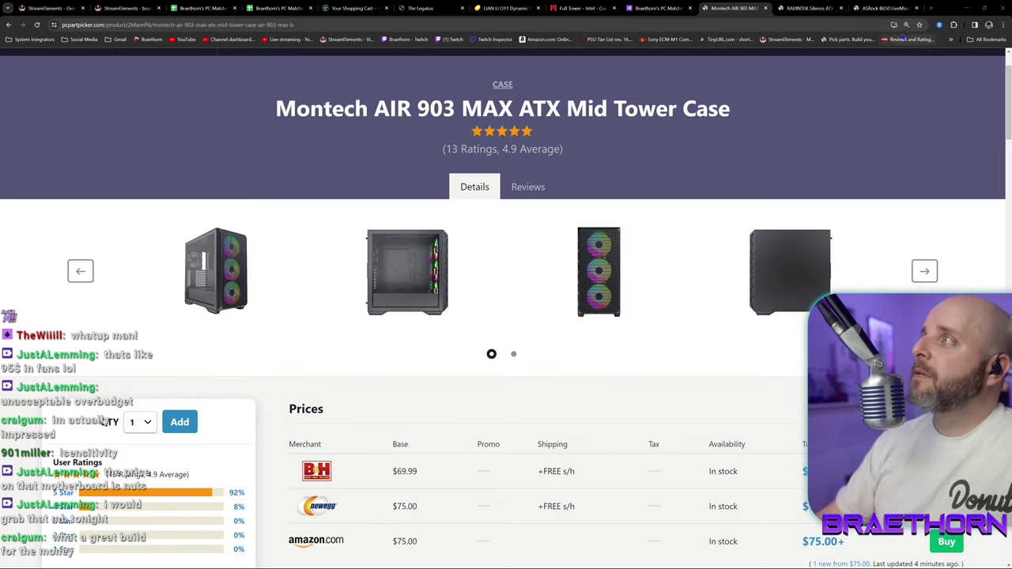
Switch to the form responses spreadsheet and paste the part list link into row 44's system recommendation cell, P44.
click(187, 8)
click(921, 311)
key(ctrl+v)
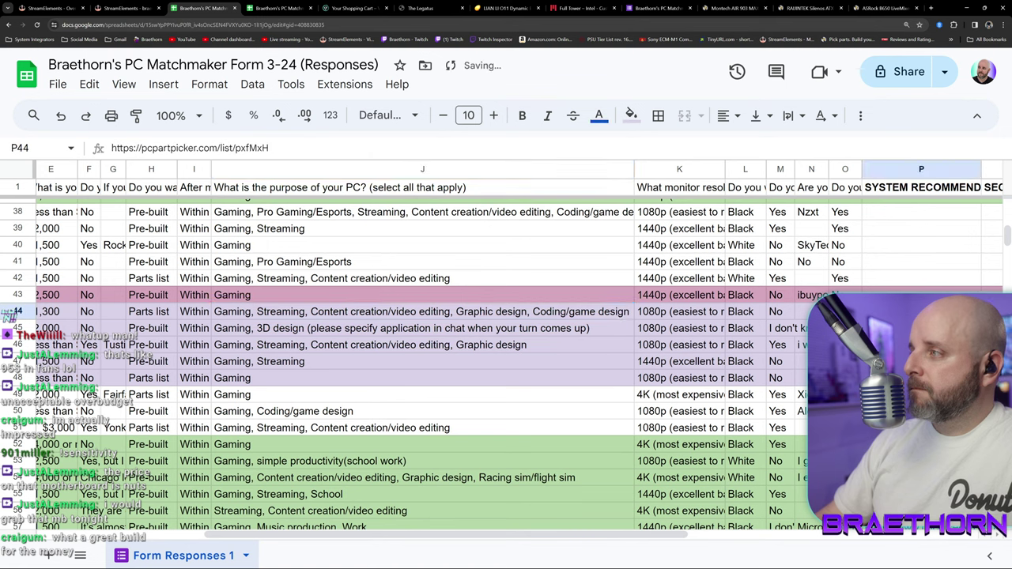
Copy row 44 into the PC Matchmaker History 3-24 spreadsheet starting at B119, and narrow column H there.
click(18, 312)
key(ctrl+c)
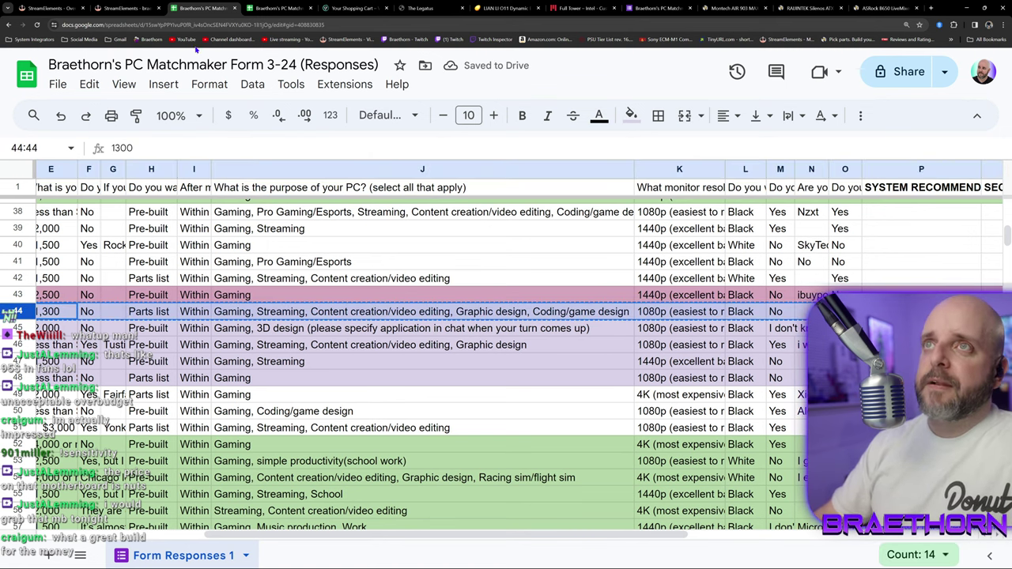
key(ctrl+Tab)
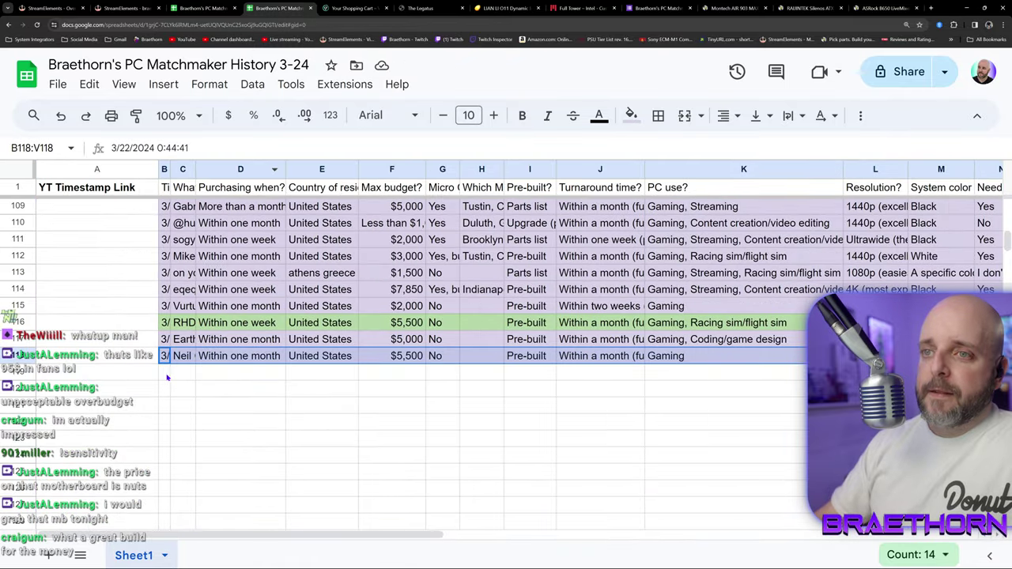
click(167, 375)
key(ctrl+v)
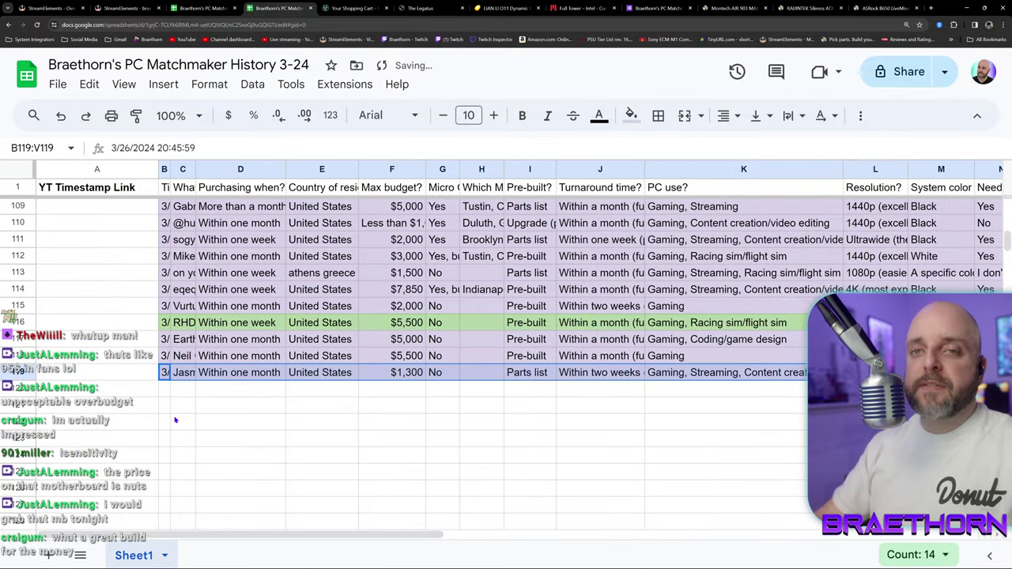
click(176, 420)
click(165, 391)
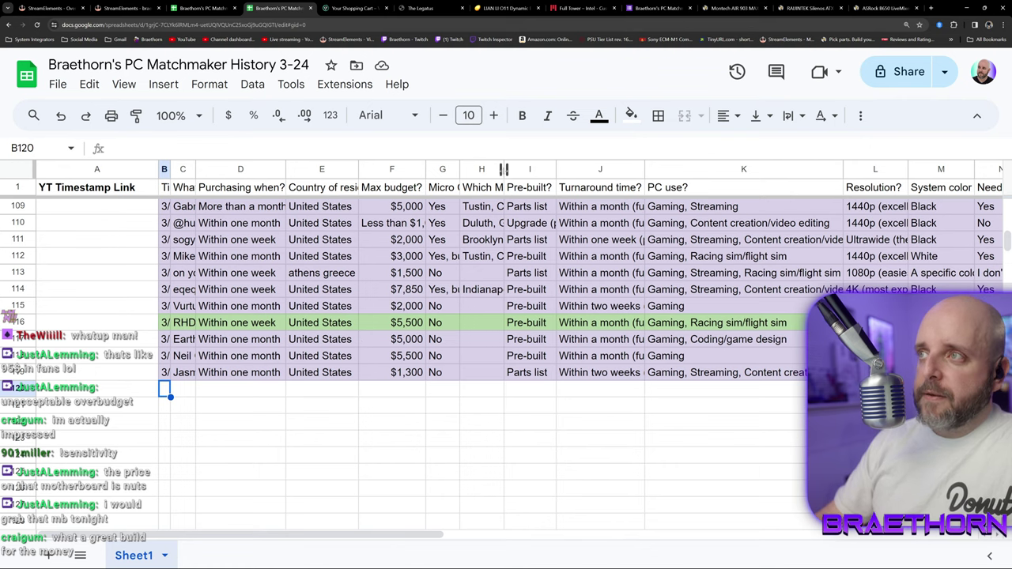
drag(516, 168, 478, 169)
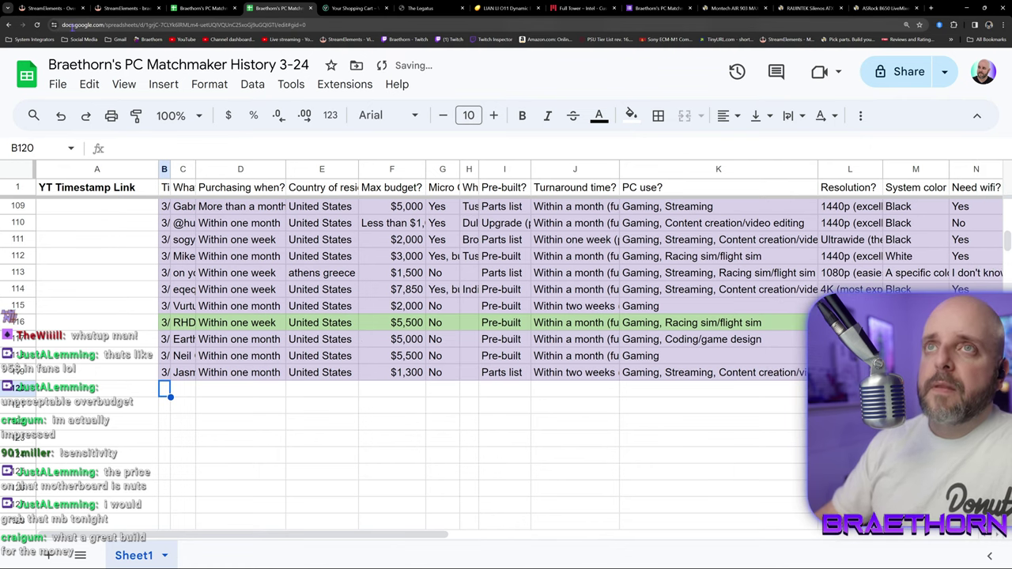
Fill row 44 of the form responses spreadsheet with light green and return to the PC Matchmaker History spreadsheet.
click(203, 8)
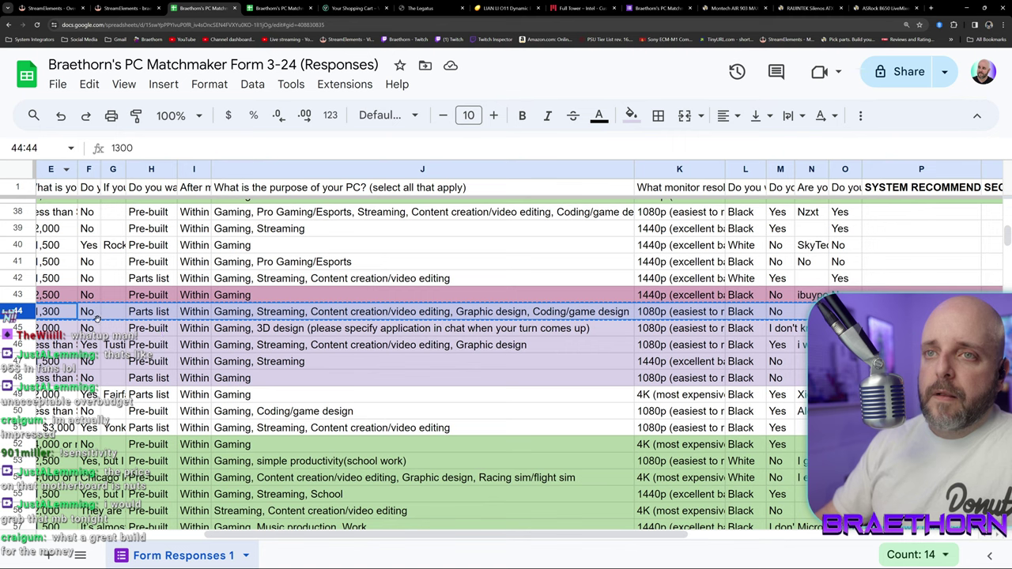
click(631, 116)
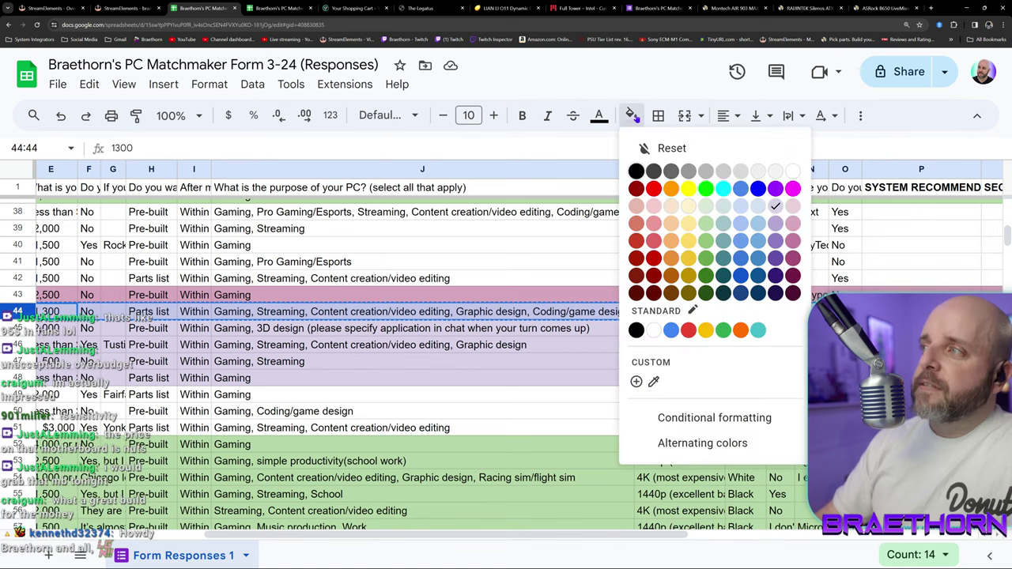
click(706, 225)
click(320, 394)
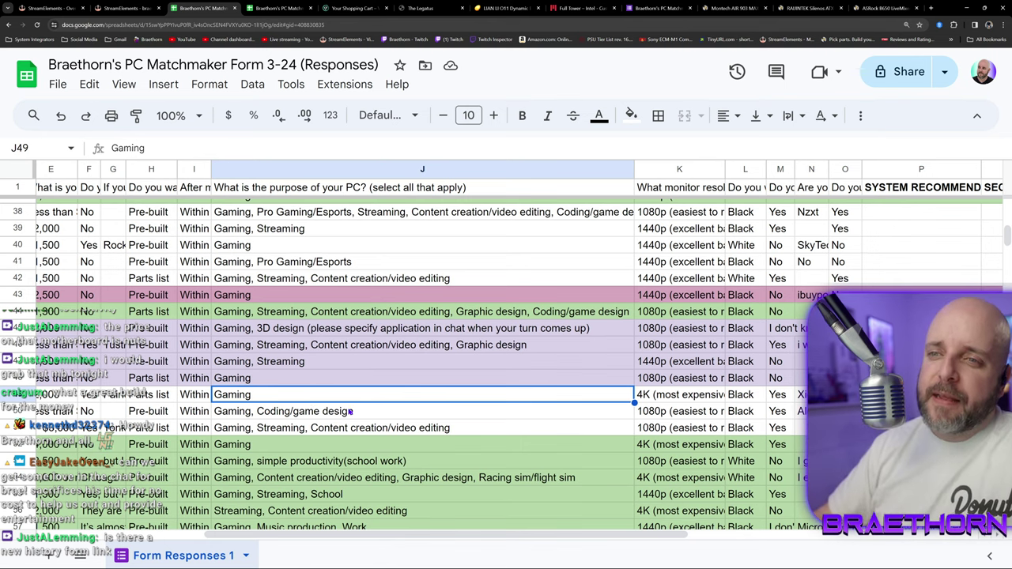
click(247, 9)
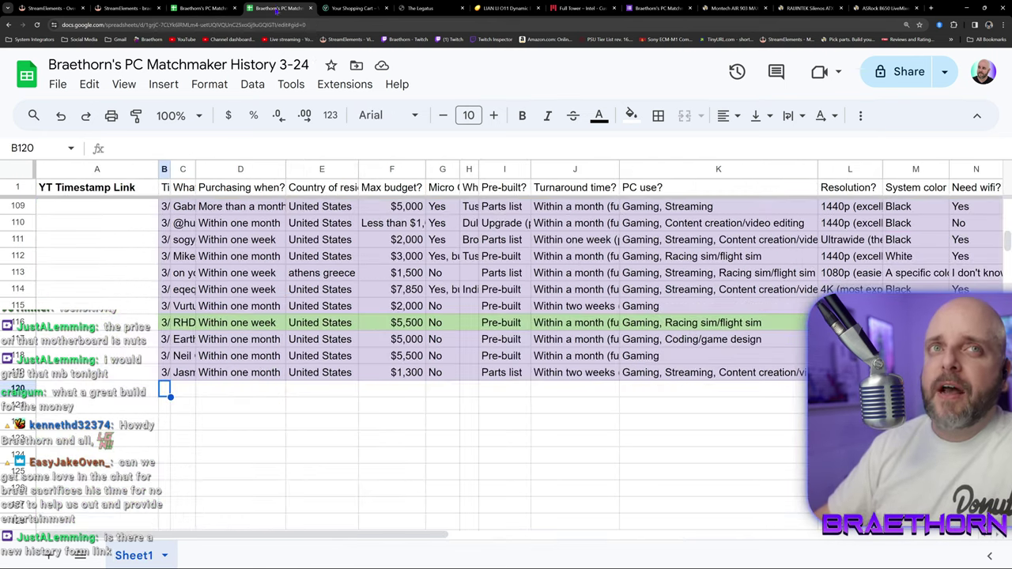